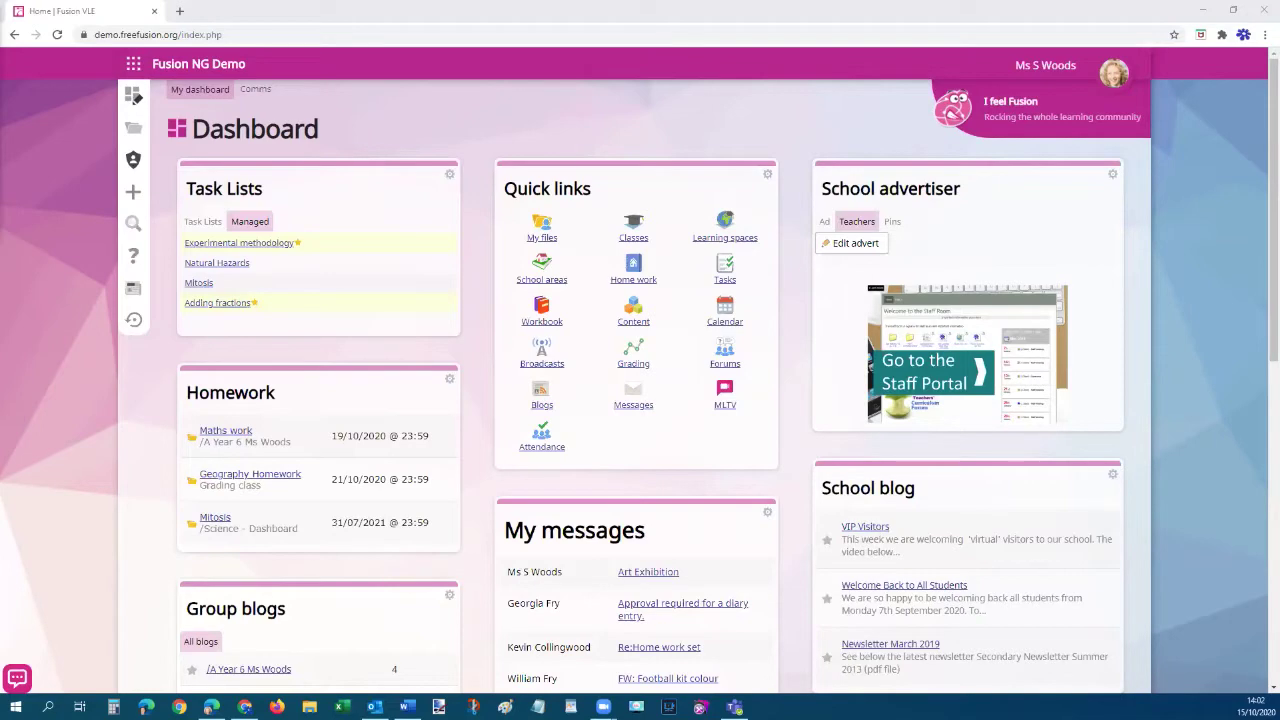
Open the Geography Homework from the dashboard and go to its list of assigned members
{"action": "left_click", "coordinate": [252, 478]}
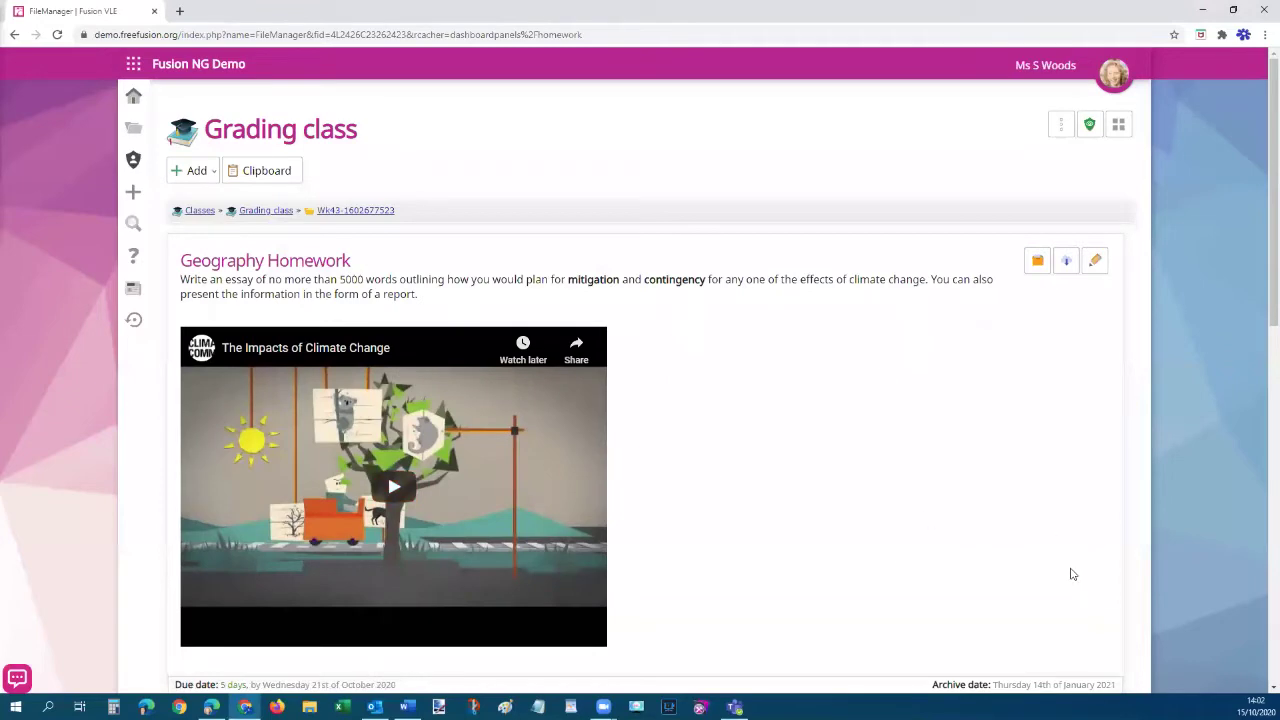
{"action": "scroll", "coordinate": [1071, 568], "scroll_direction": "down", "scroll_amount": 3}
{"action": "scroll", "coordinate": [1067, 563], "scroll_direction": "down", "scroll_amount": 5}
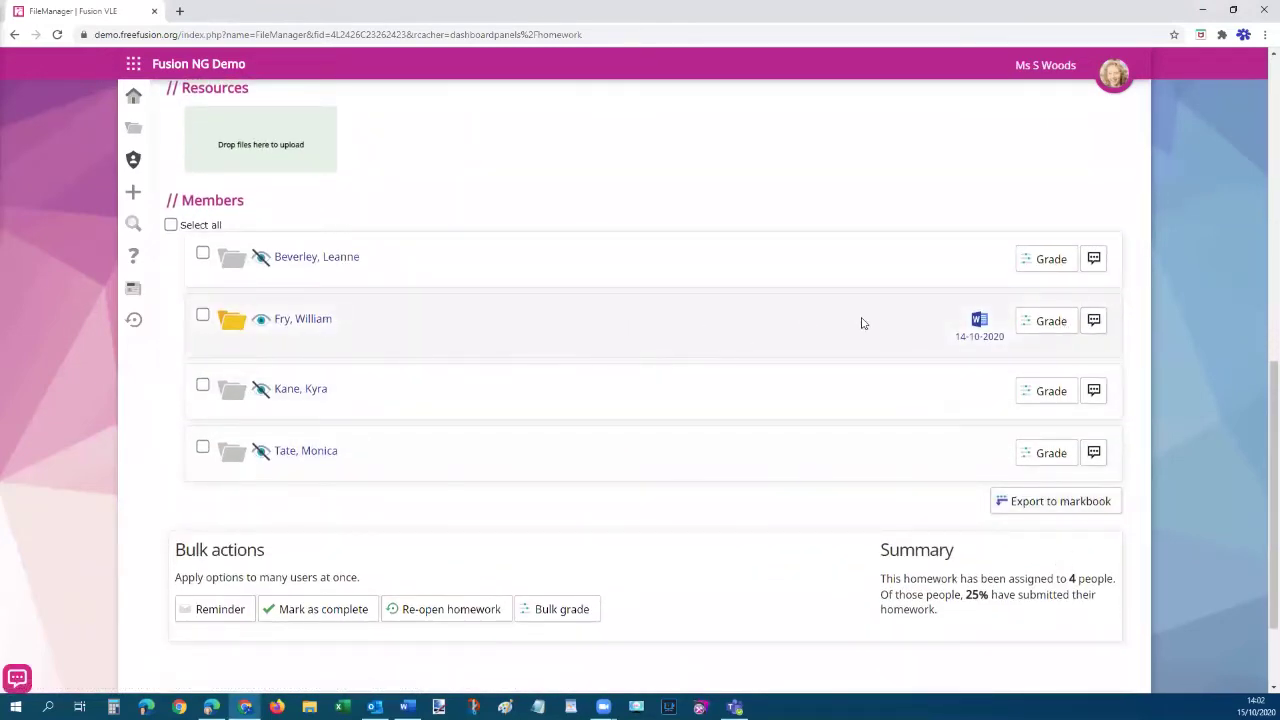
Check the override template options in the grading form of the student with a submitted document, then close the form unsaved
{"action": "left_click", "coordinate": [1053, 321]}
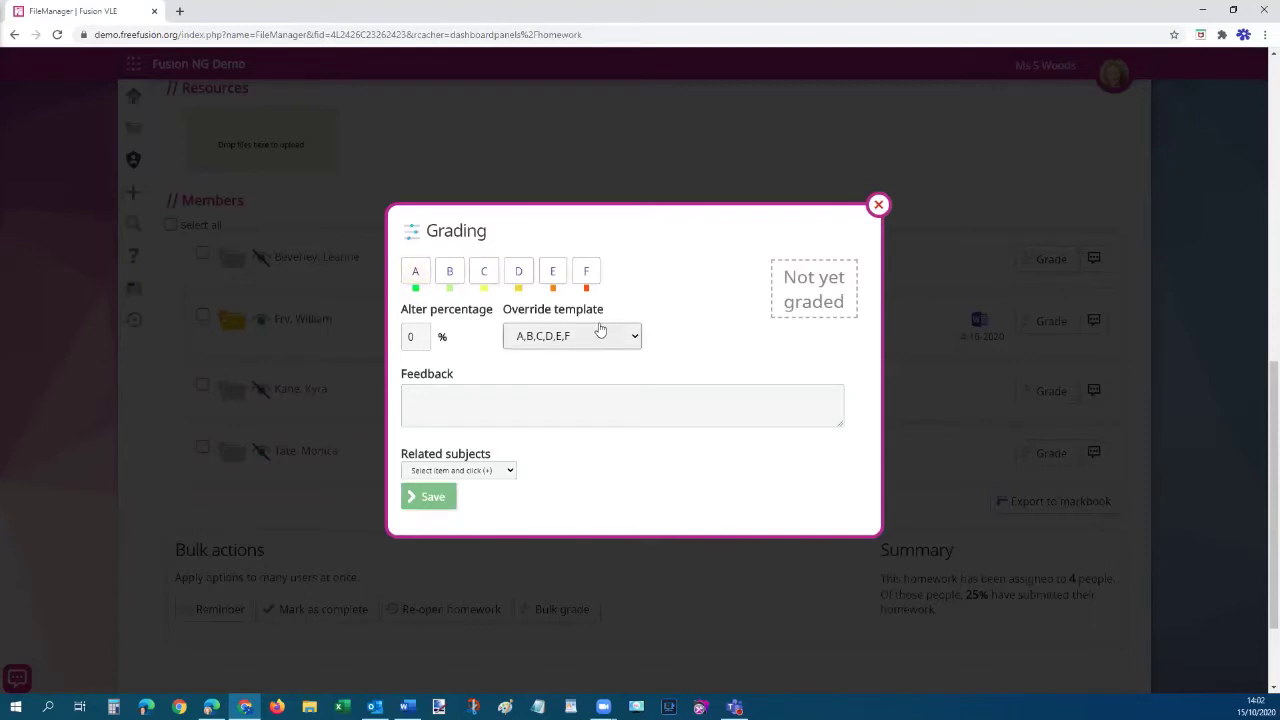
{"action": "left_click", "coordinate": [632, 337]}
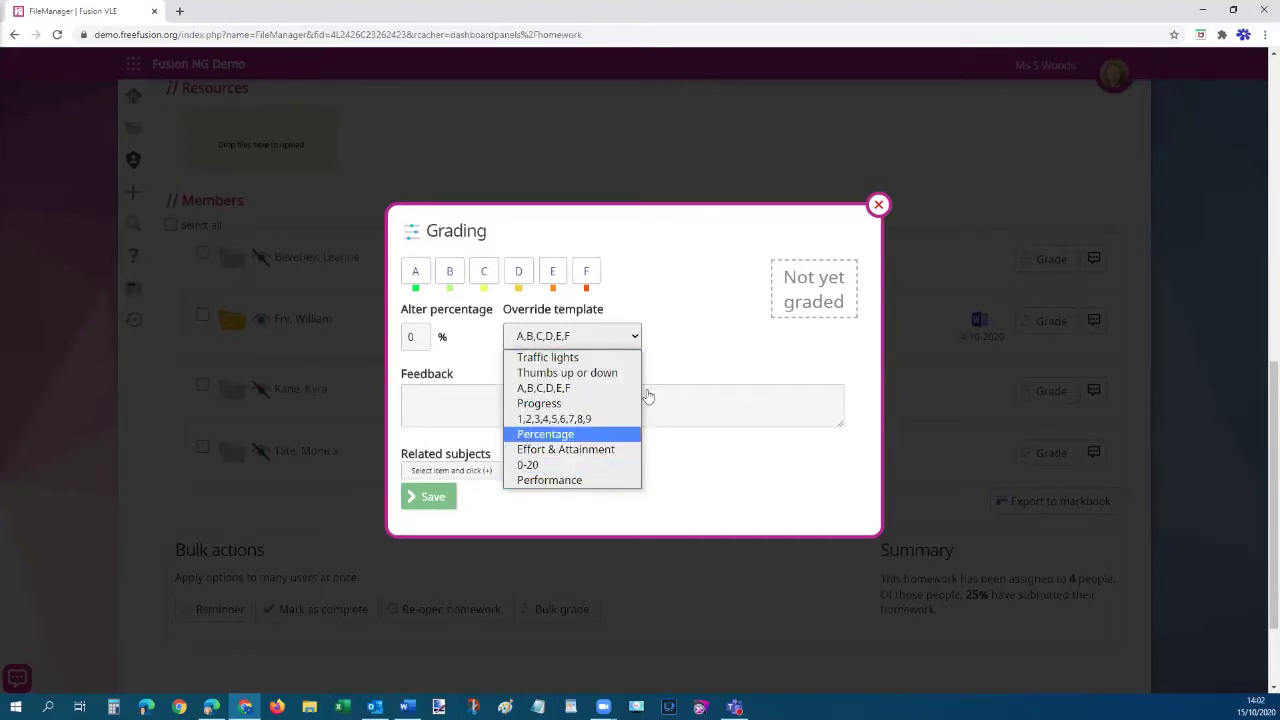
{"action": "left_click", "coordinate": [713, 340]}
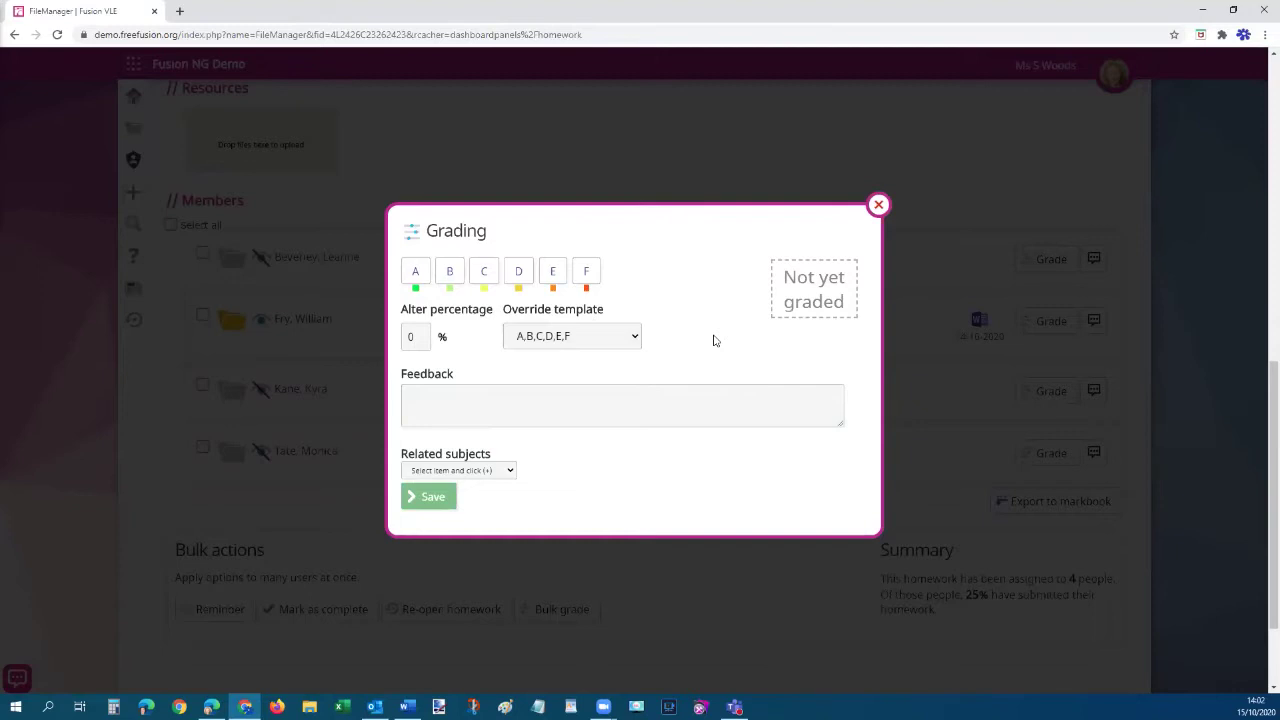
{"action": "left_click", "coordinate": [878, 207]}
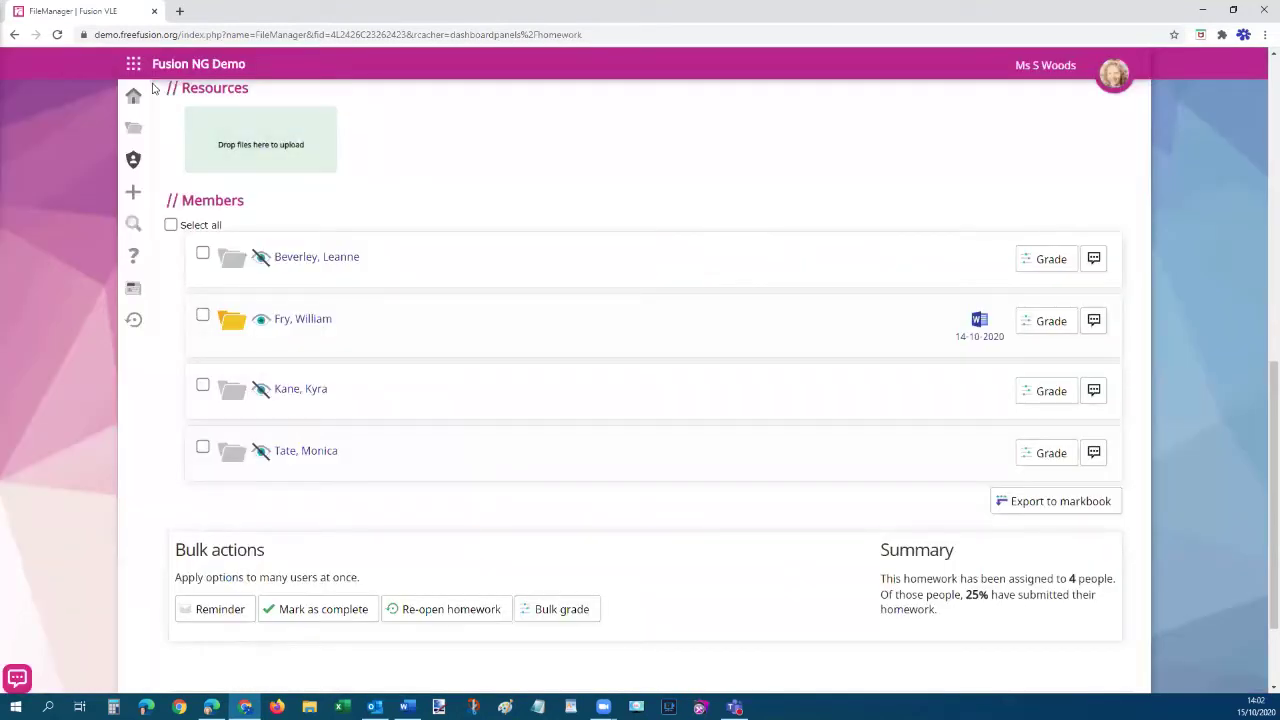
Open the grading template settings from the site's management area
{"action": "mouse_move", "coordinate": [134, 160]}
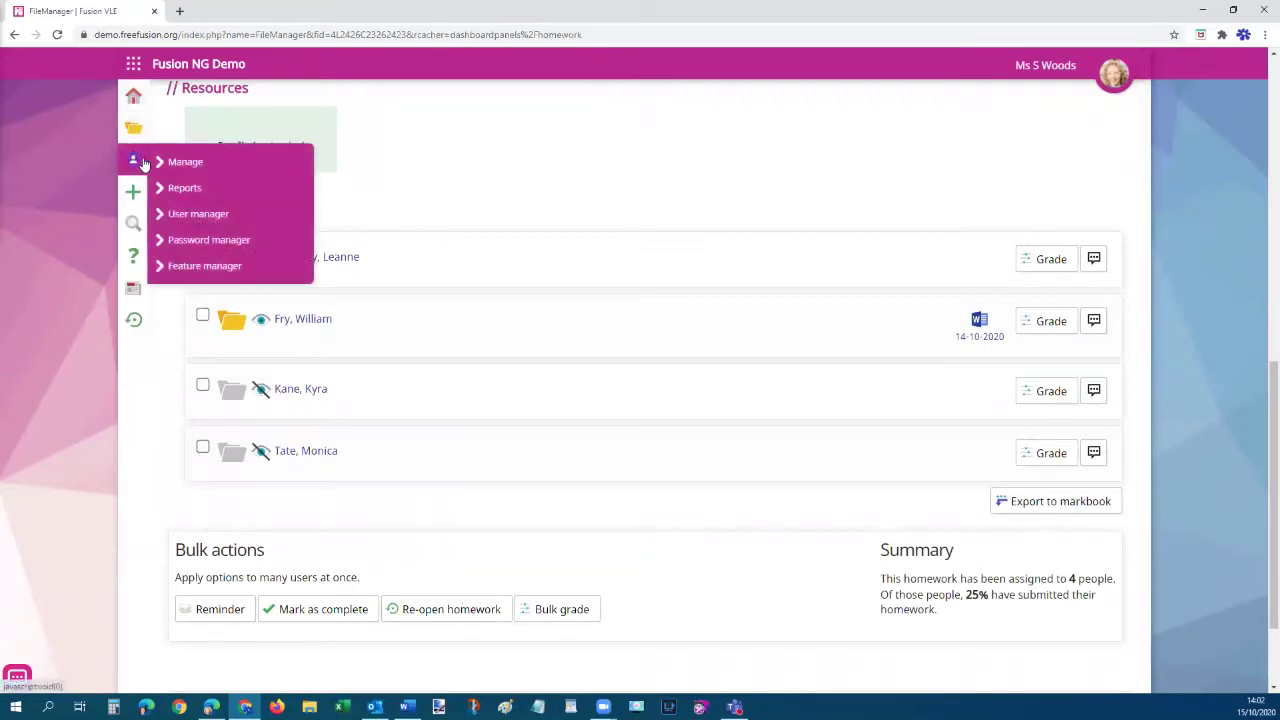
{"action": "left_click", "coordinate": [180, 164]}
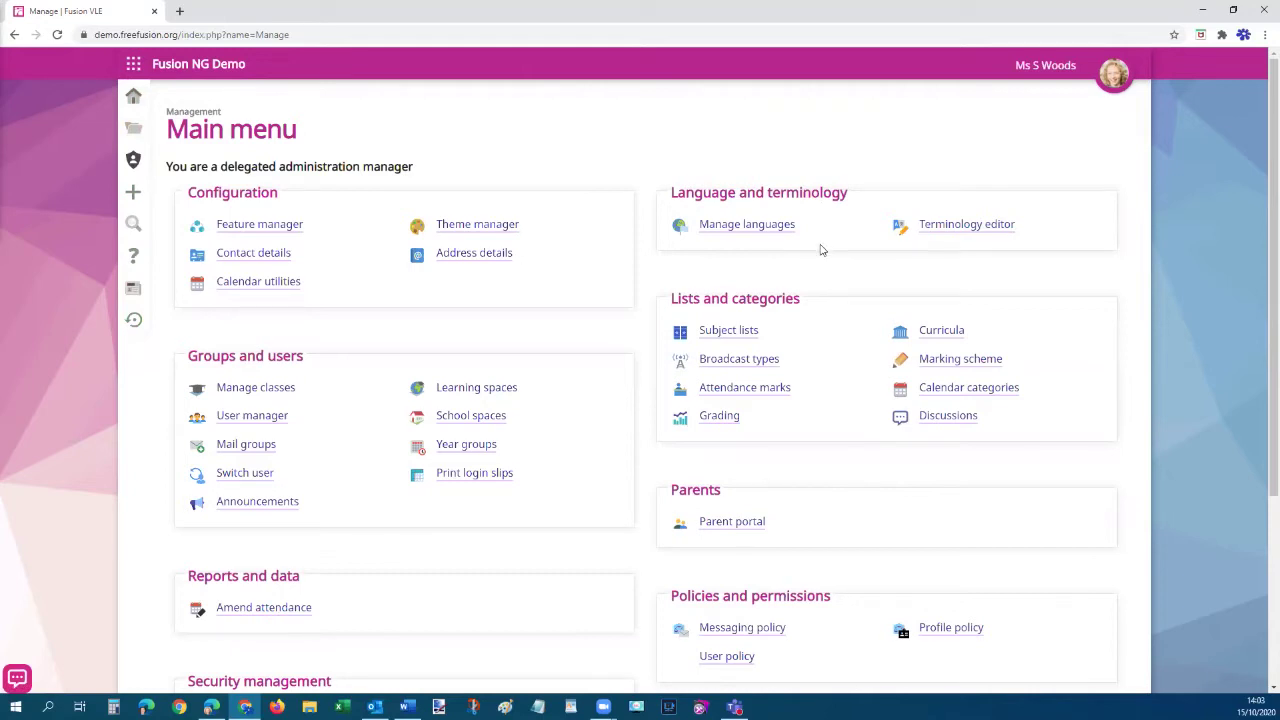
{"action": "left_click", "coordinate": [718, 418]}
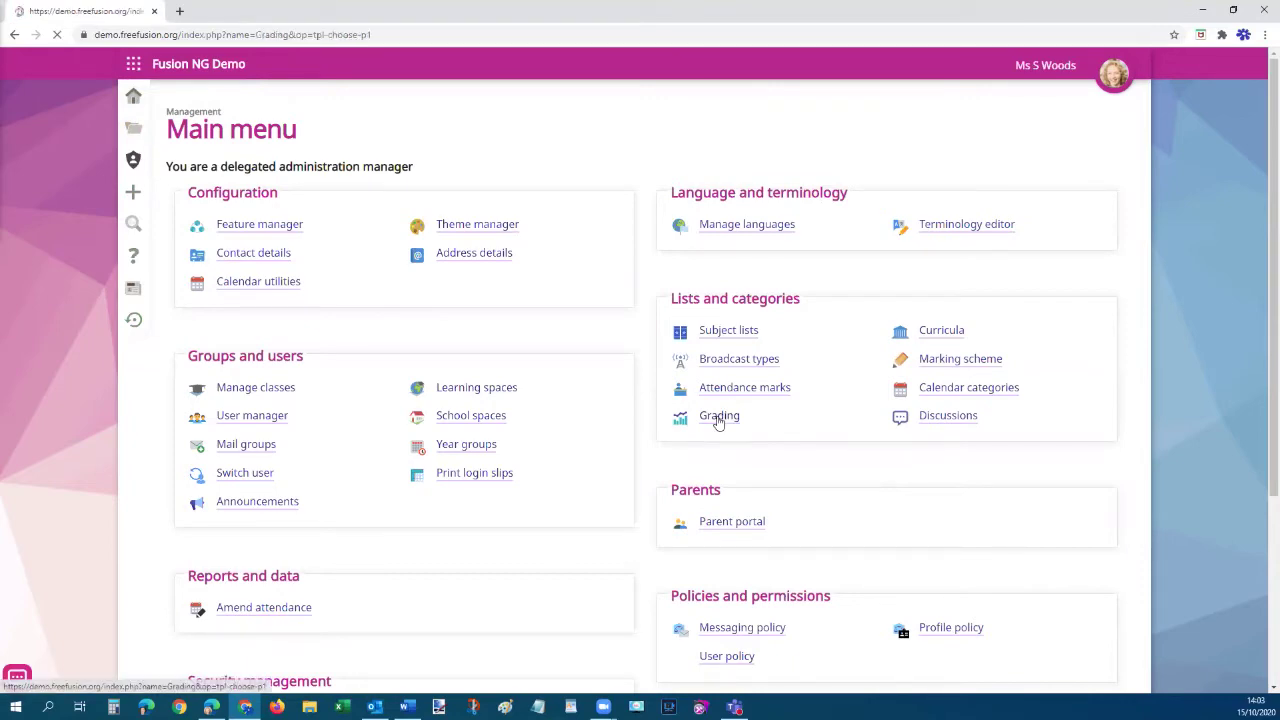
Review all grading templates on the Manage templates page, including their activation options, additional-grade settings and custom scales
{"action": "scroll", "coordinate": [397, 231], "scroll_direction": "down", "scroll_amount": 3}
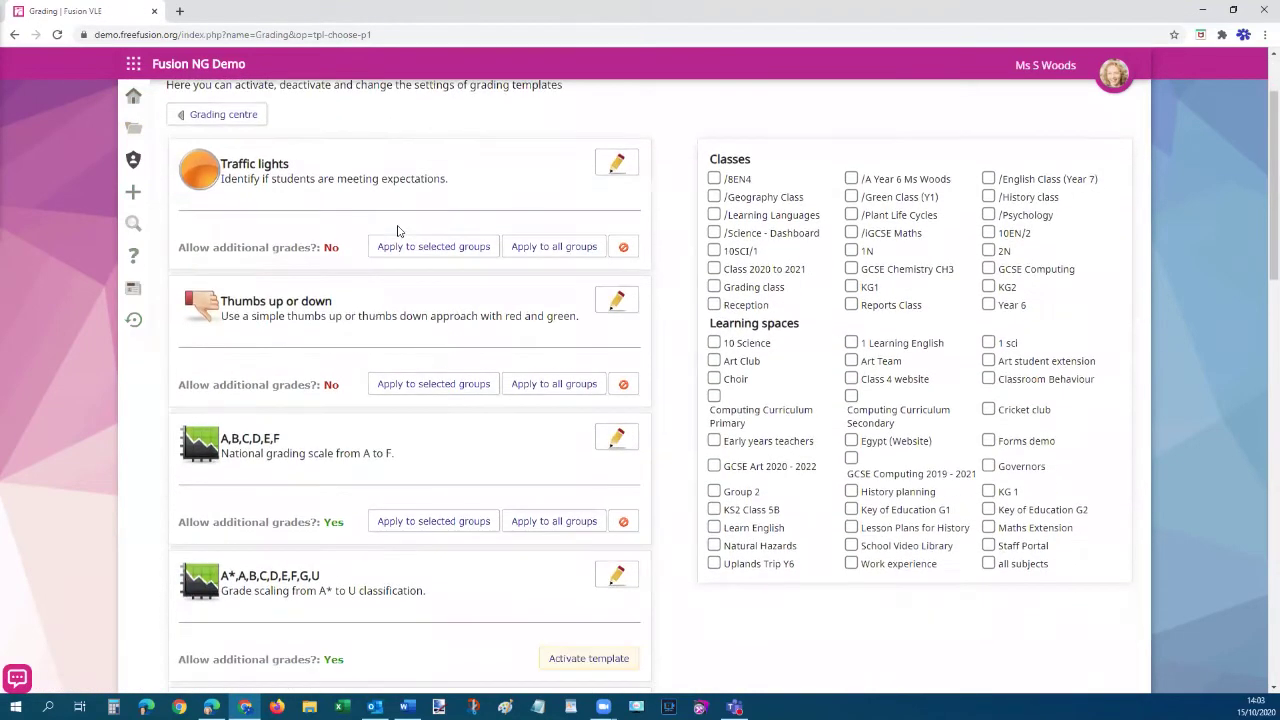
{"action": "scroll", "coordinate": [340, 500], "scroll_direction": "down", "scroll_amount": 5}
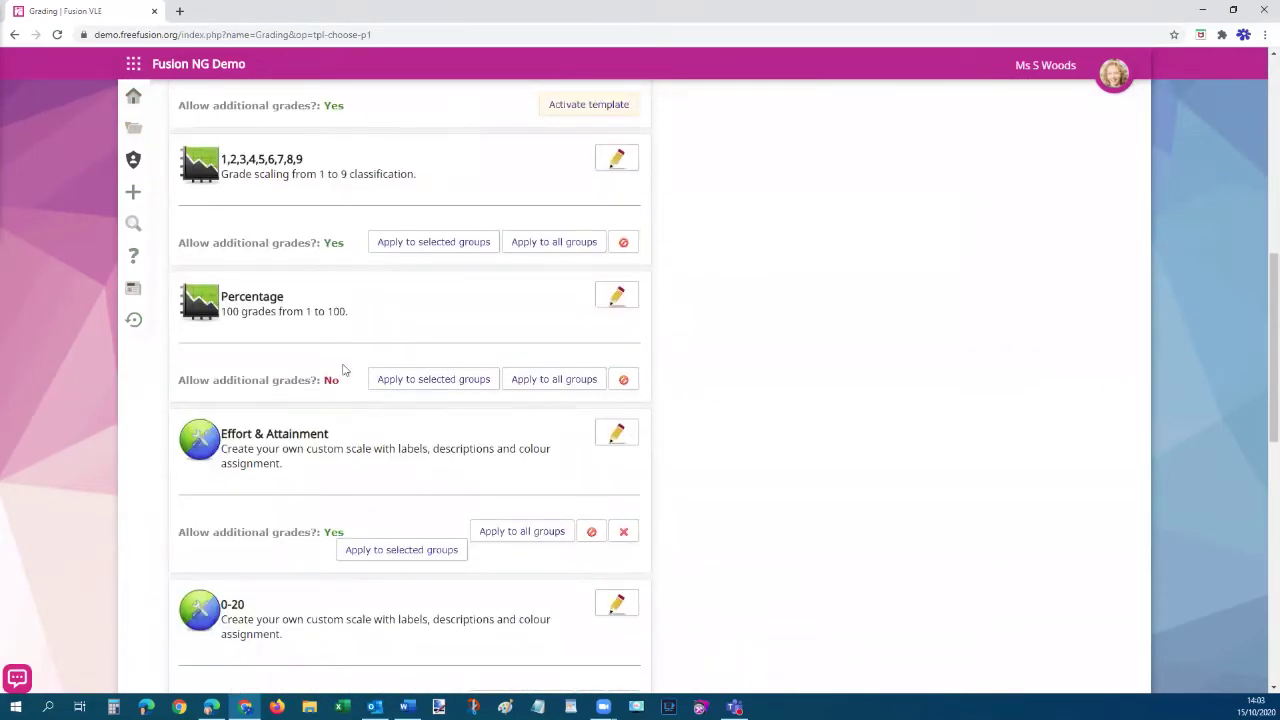
{"action": "scroll", "coordinate": [345, 368], "scroll_direction": "up", "scroll_amount": 1}
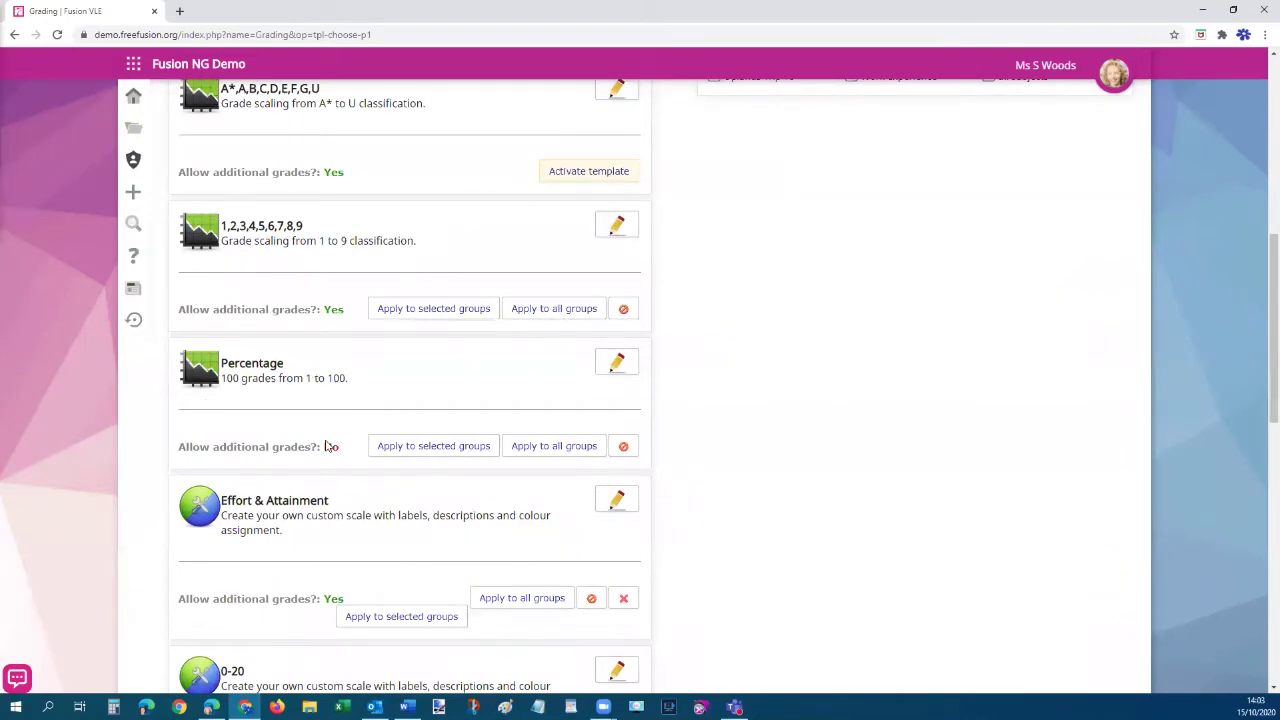
{"action": "scroll", "coordinate": [325, 446], "scroll_direction": "up", "scroll_amount": 5}
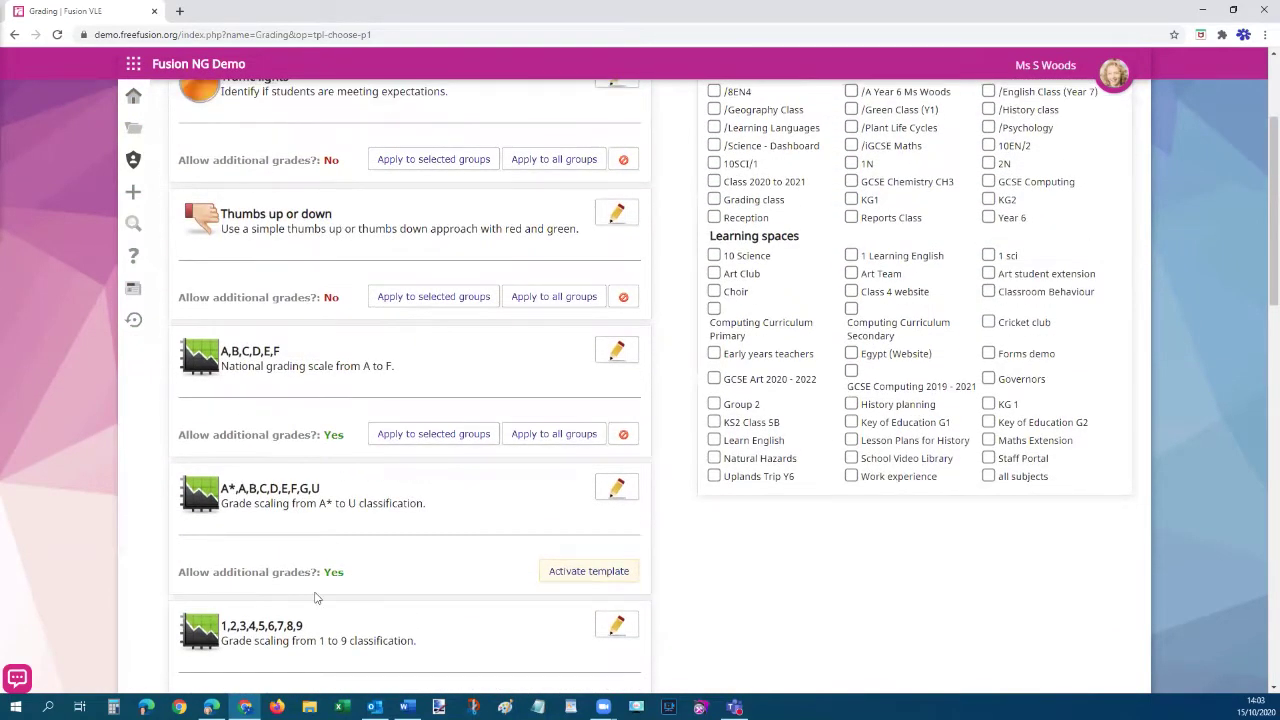
{"action": "scroll", "coordinate": [318, 628], "scroll_direction": "up", "scroll_amount": 2}
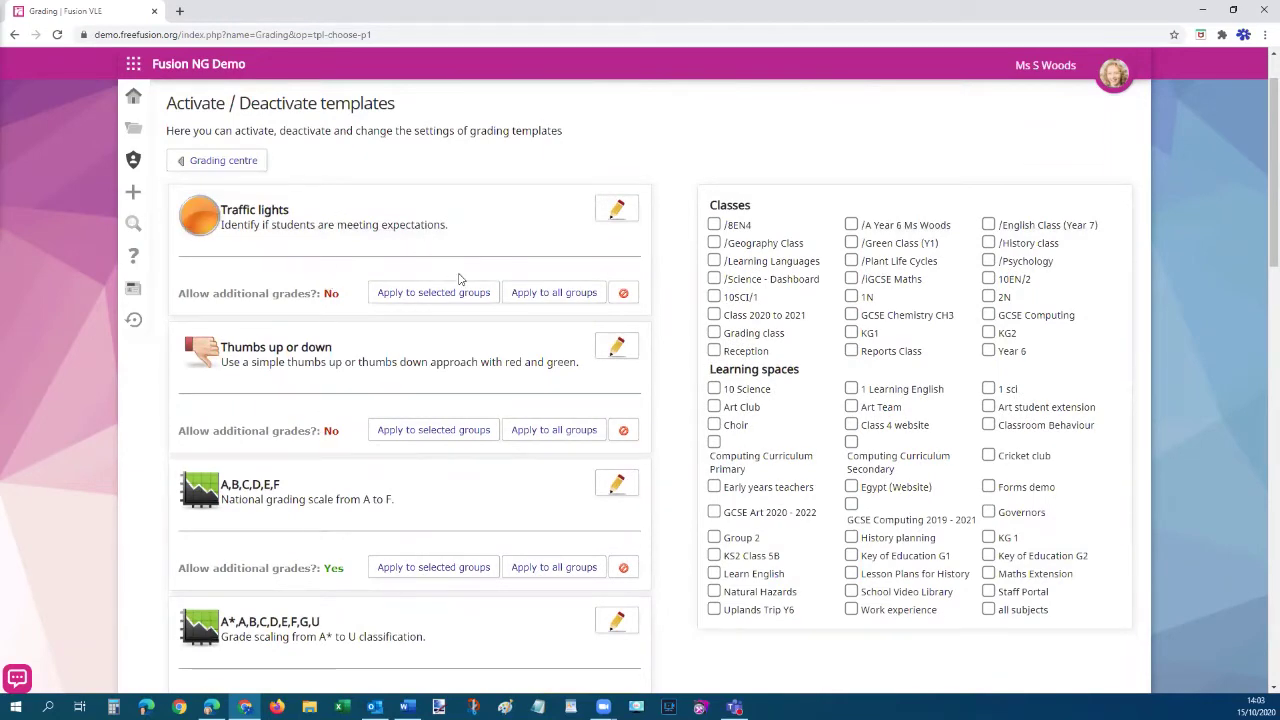
{"action": "scroll", "coordinate": [459, 279], "scroll_direction": "down", "scroll_amount": 5}
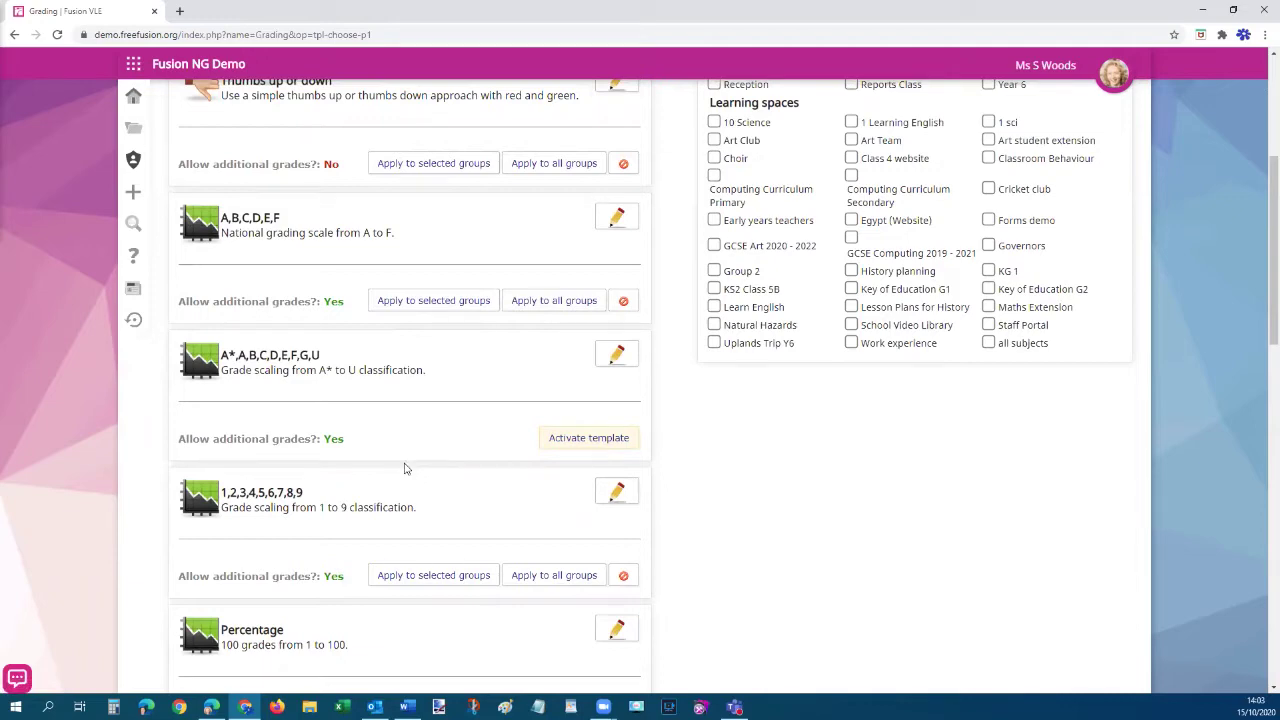
{"action": "scroll", "coordinate": [405, 468], "scroll_direction": "down", "scroll_amount": 5}
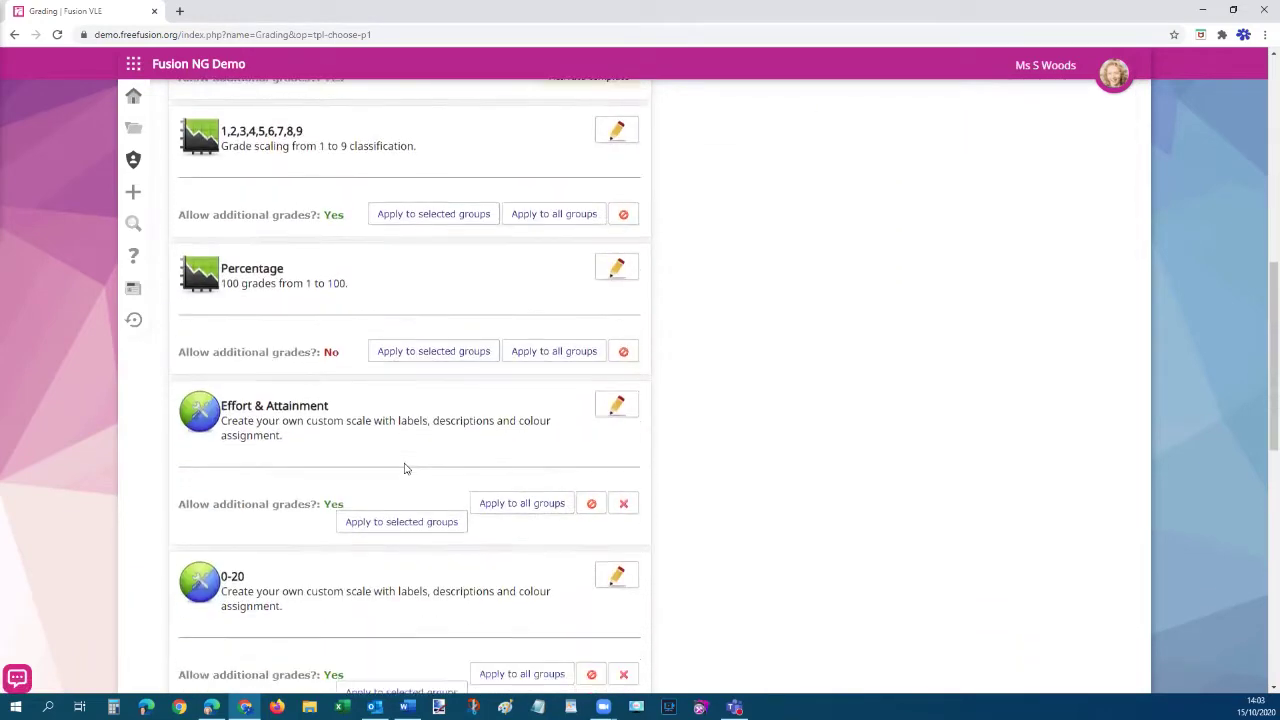
{"action": "scroll", "coordinate": [405, 468], "scroll_direction": "down", "scroll_amount": 2}
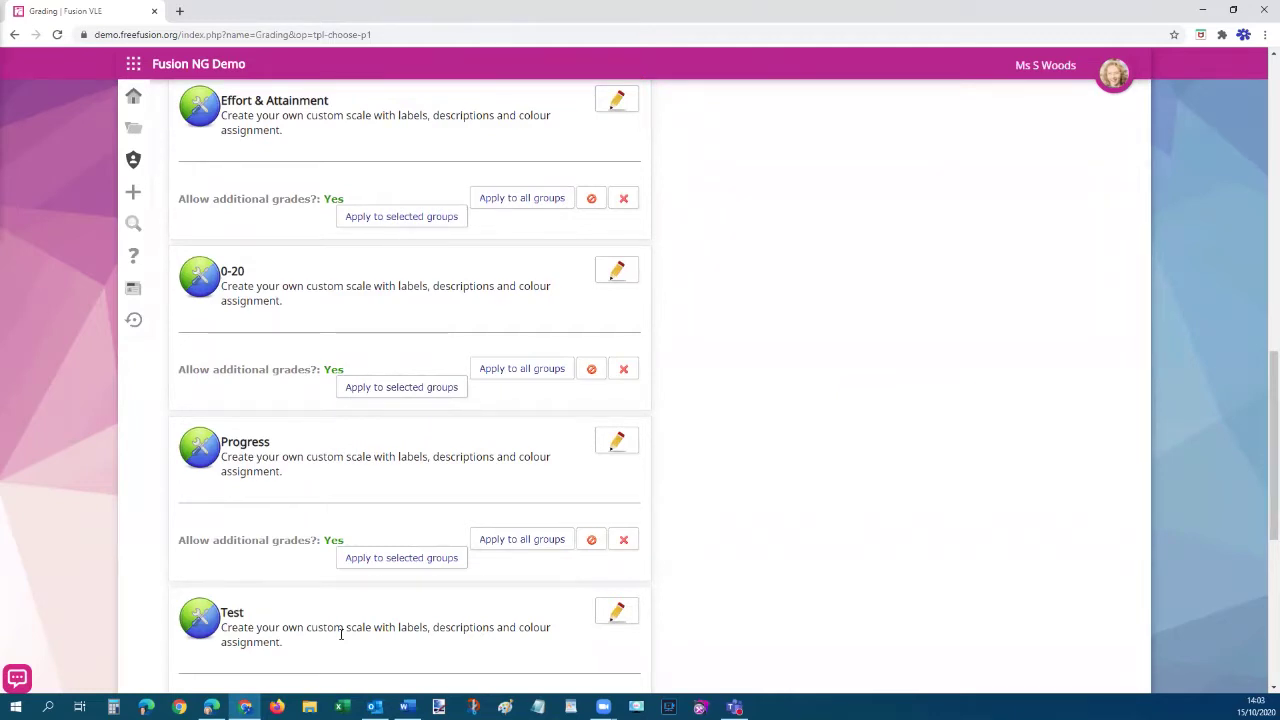
{"action": "scroll", "coordinate": [340, 633], "scroll_direction": "down", "scroll_amount": 5}
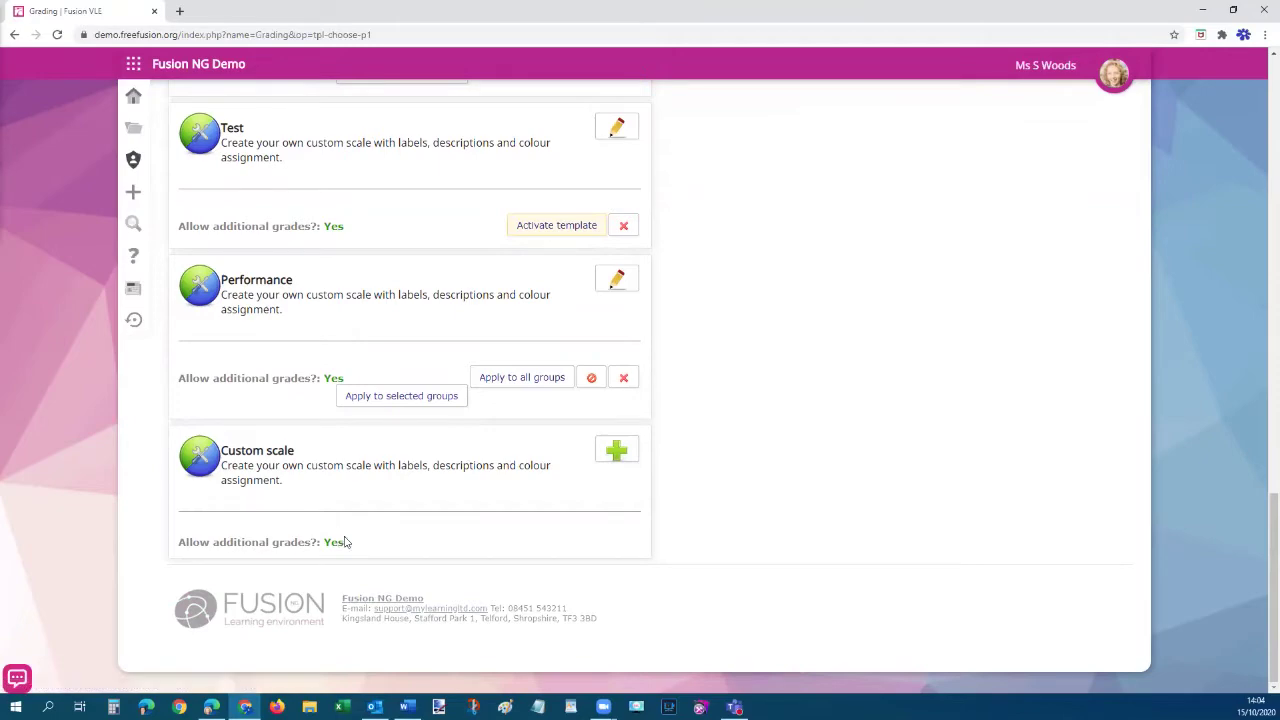
{"action": "scroll", "coordinate": [350, 545], "scroll_direction": "up", "scroll_amount": 8}
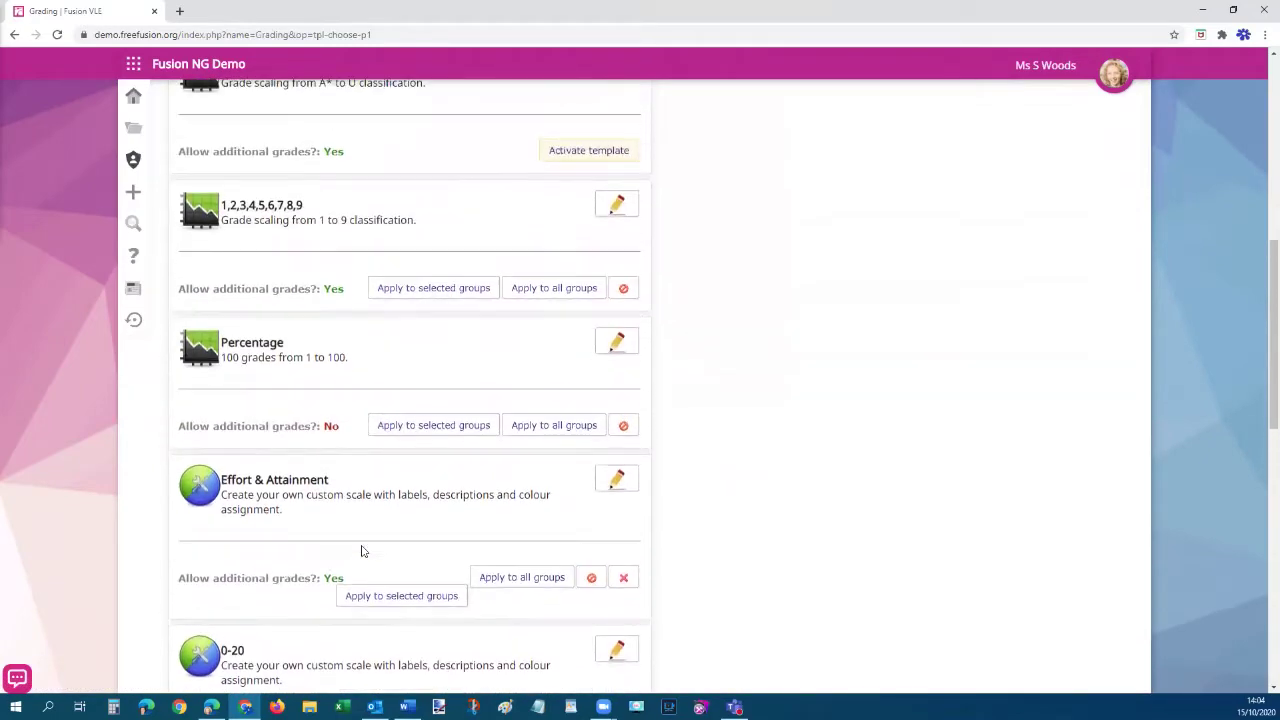
{"action": "scroll", "coordinate": [362, 550], "scroll_direction": "up", "scroll_amount": 3}
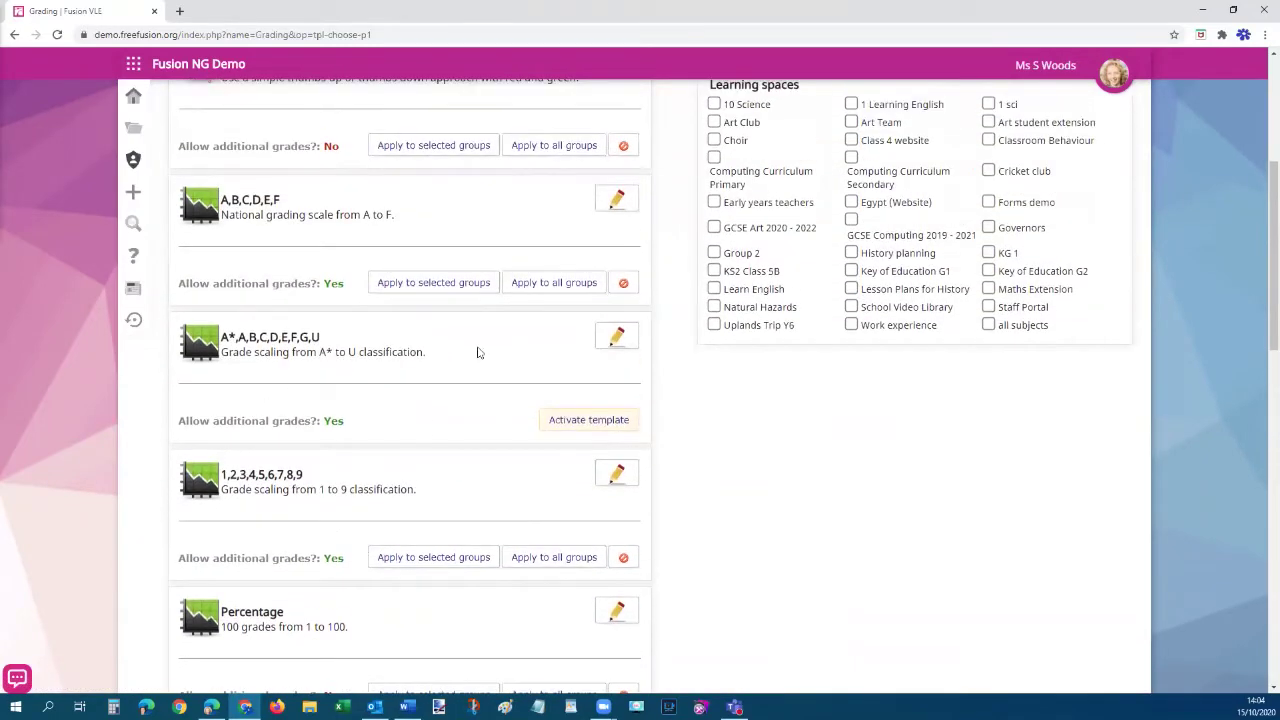
Open the A,B,C,D,E,F grading template for customising and examine its symbols, colours, labels, percentages and Hide percentage setting
{"action": "left_click", "coordinate": [618, 200]}
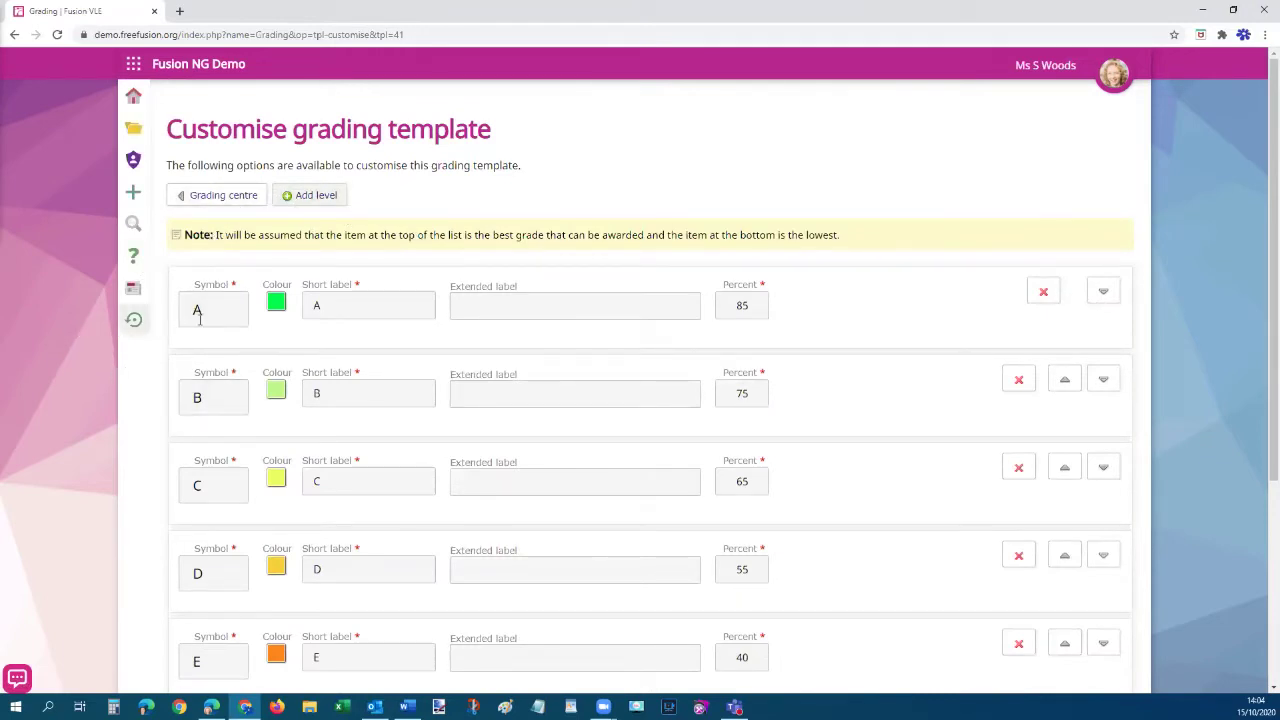
{"action": "scroll", "coordinate": [163, 330], "scroll_direction": "down", "scroll_amount": 3}
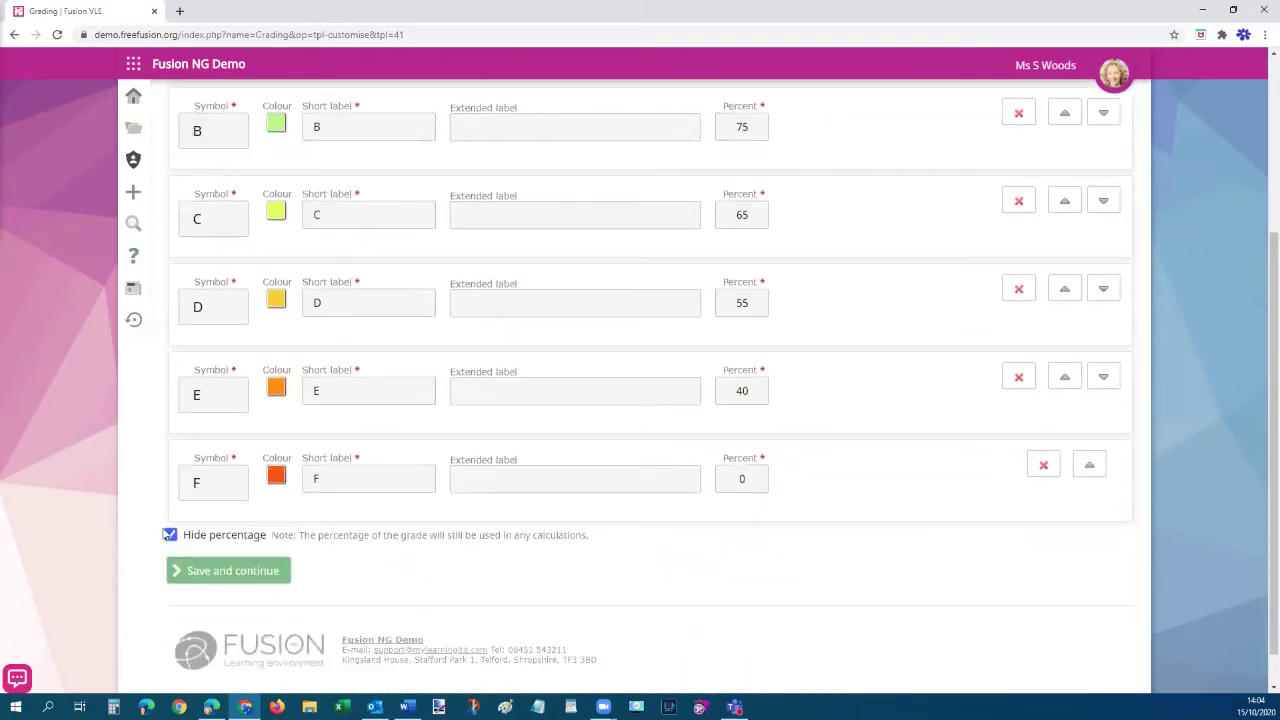
{"action": "scroll", "coordinate": [327, 491], "scroll_direction": "up", "scroll_amount": 1}
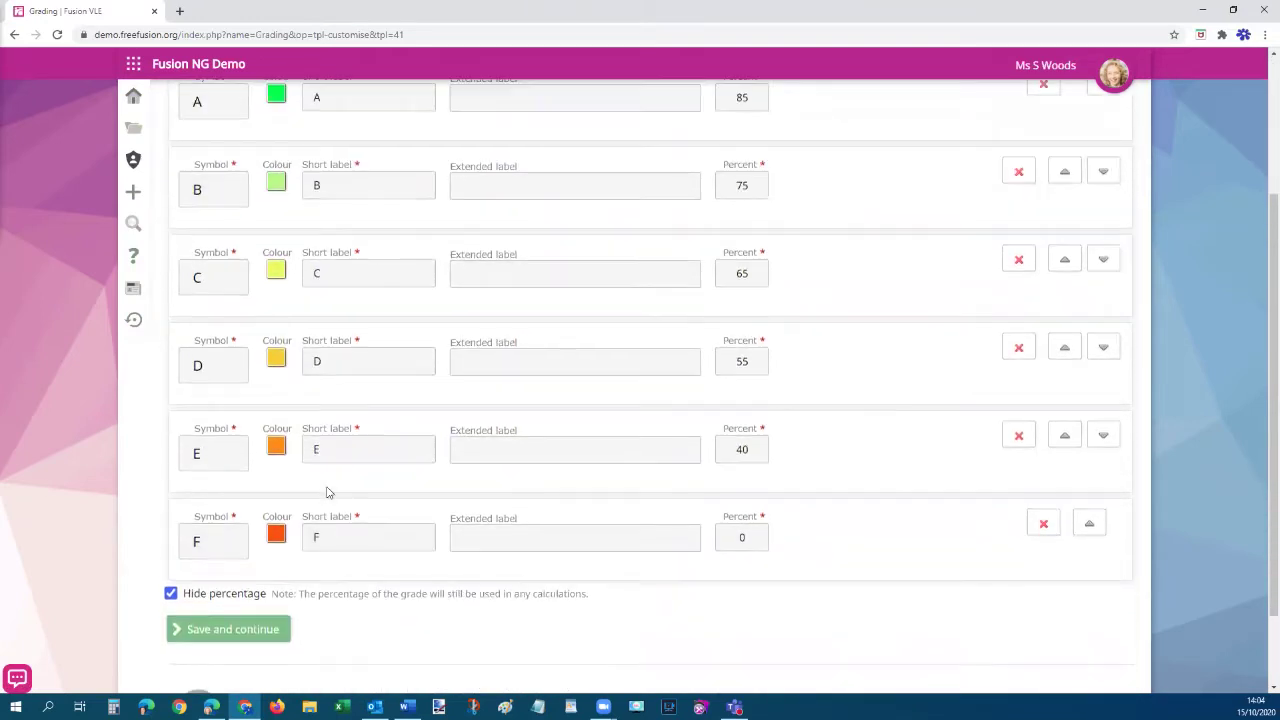
{"action": "scroll", "coordinate": [327, 491], "scroll_direction": "up", "scroll_amount": 1}
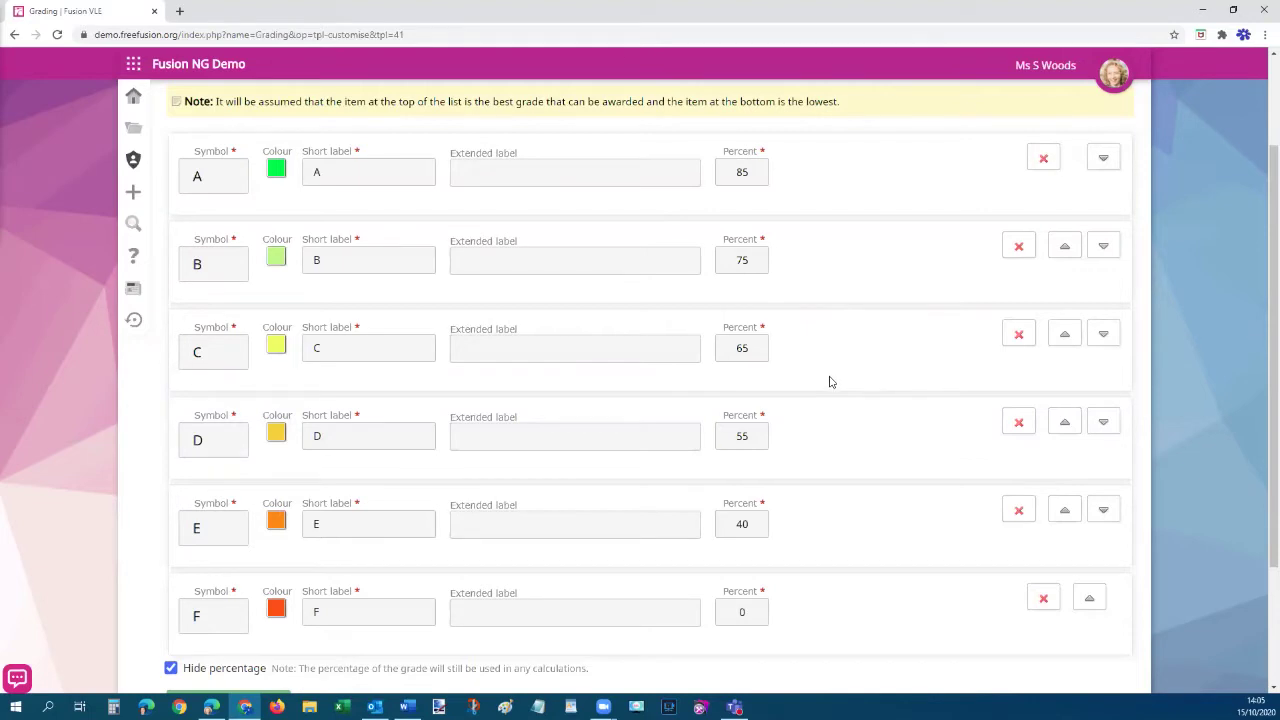
{"action": "scroll", "coordinate": [829, 380], "scroll_direction": "down", "scroll_amount": 3}
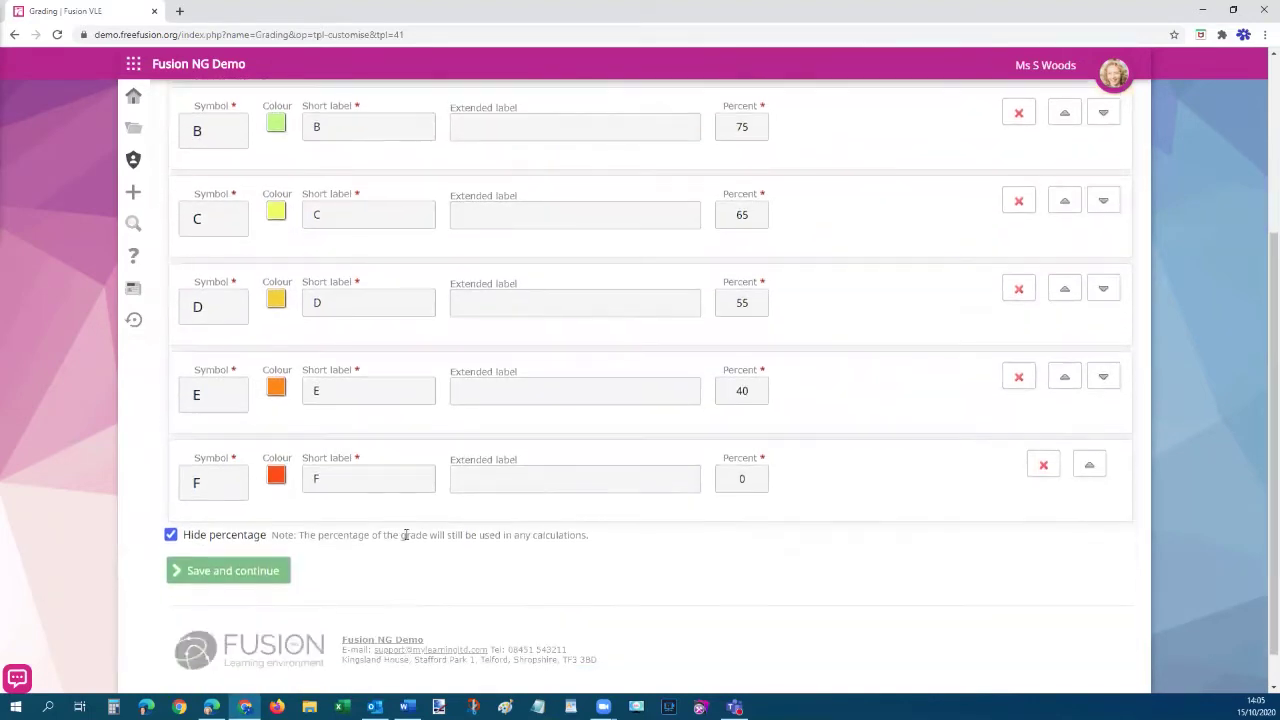
{"action": "scroll", "coordinate": [540, 530], "scroll_direction": "up", "scroll_amount": 3}
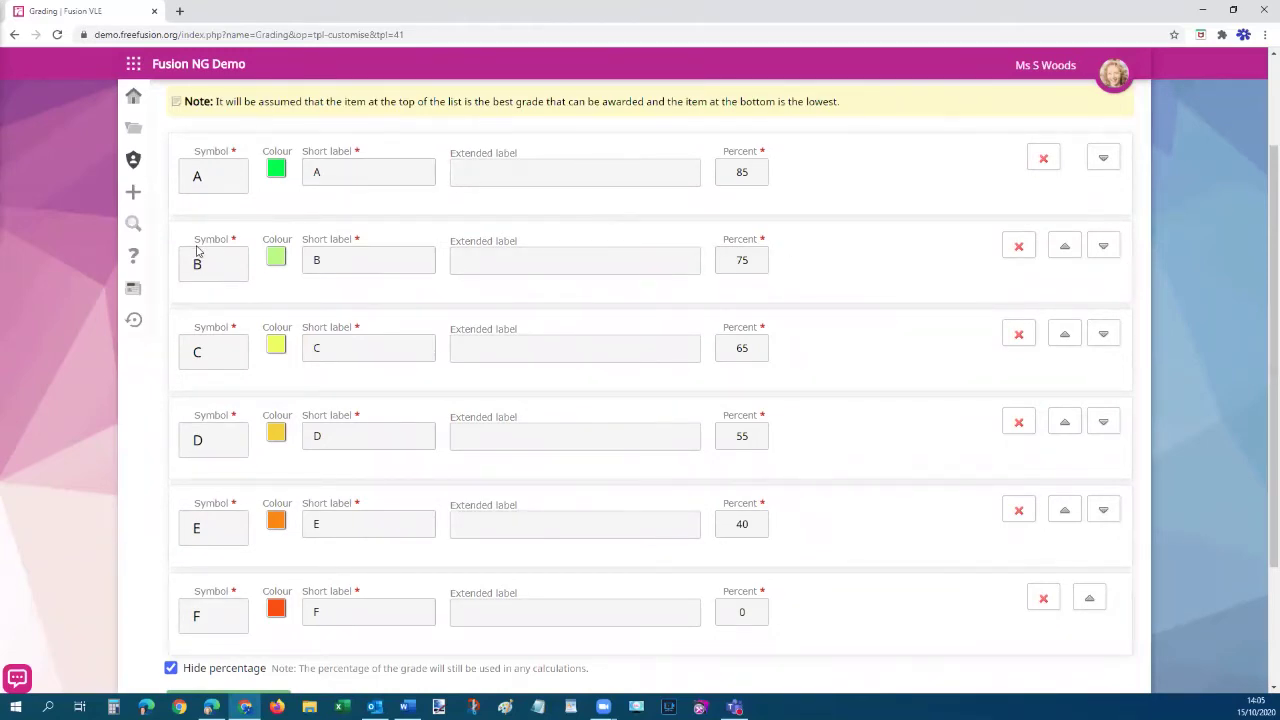
{"action": "scroll", "coordinate": [197, 255], "scroll_direction": "up", "scroll_amount": 1}
{"action": "scroll", "coordinate": [197, 252], "scroll_direction": "up", "scroll_amount": 1}
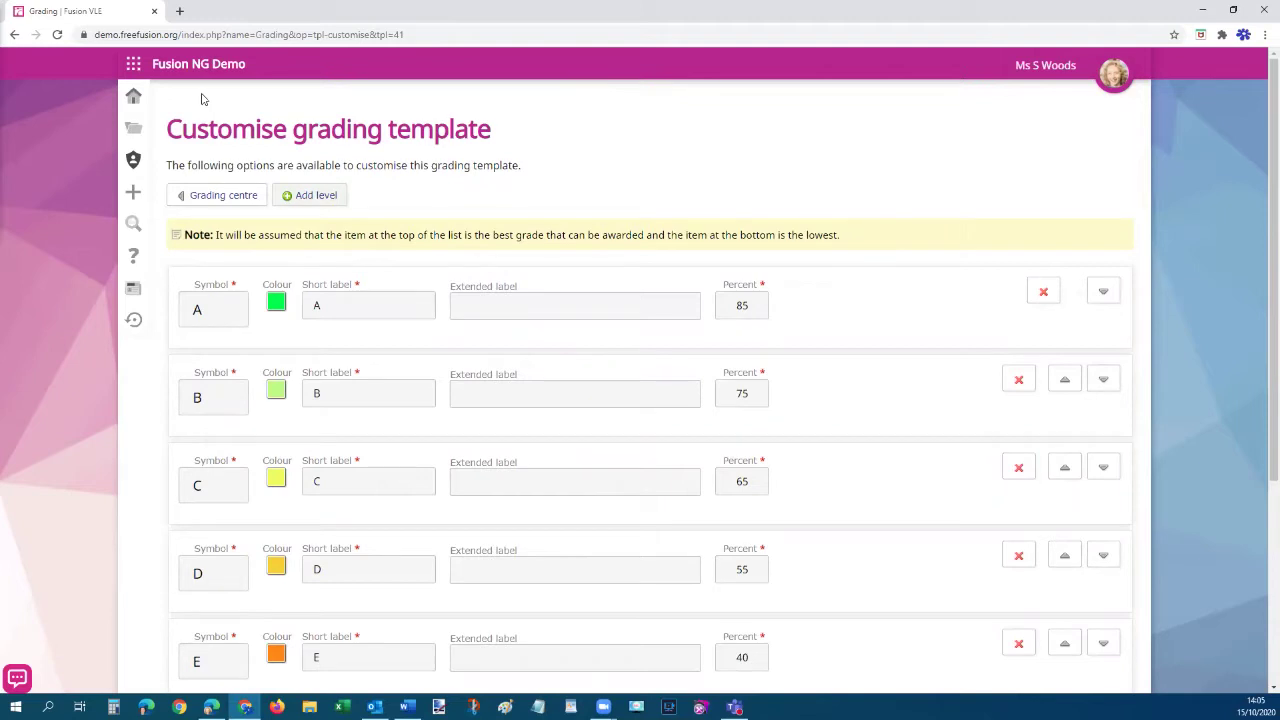
Return to the Manage templates page for grading through the management main menu
{"action": "left_click", "coordinate": [133, 160]}
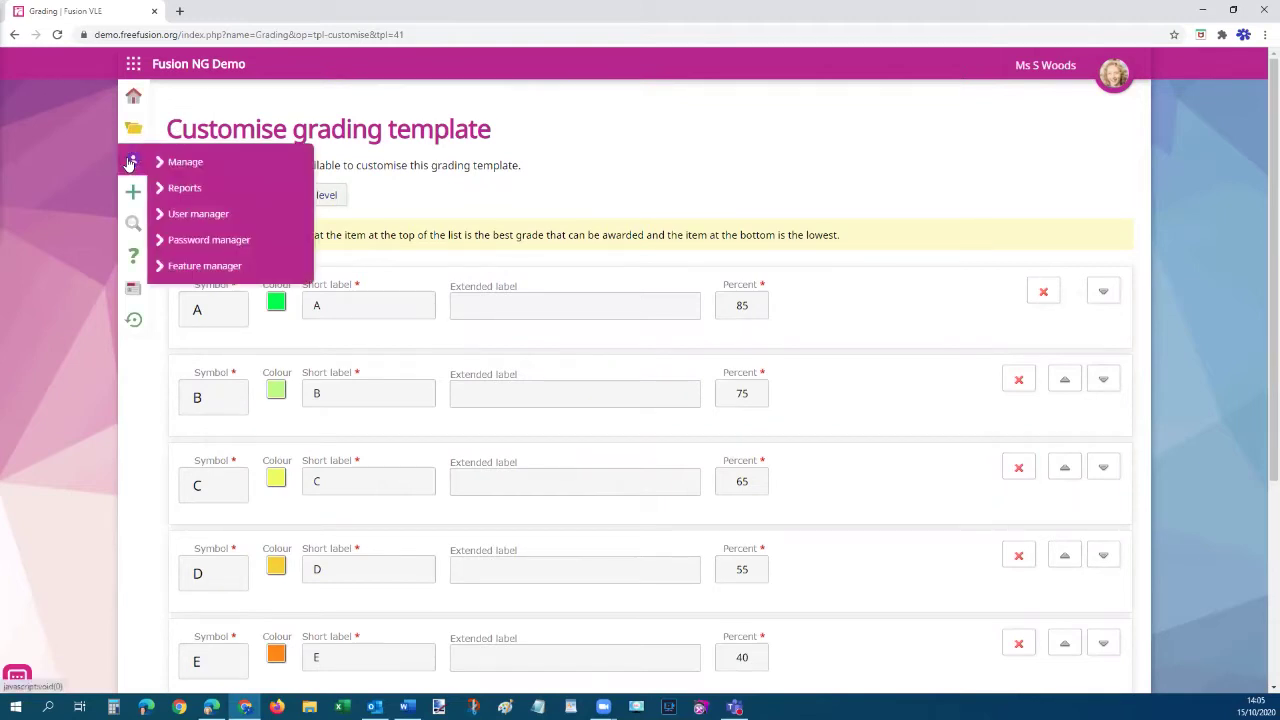
{"action": "left_click", "coordinate": [185, 162]}
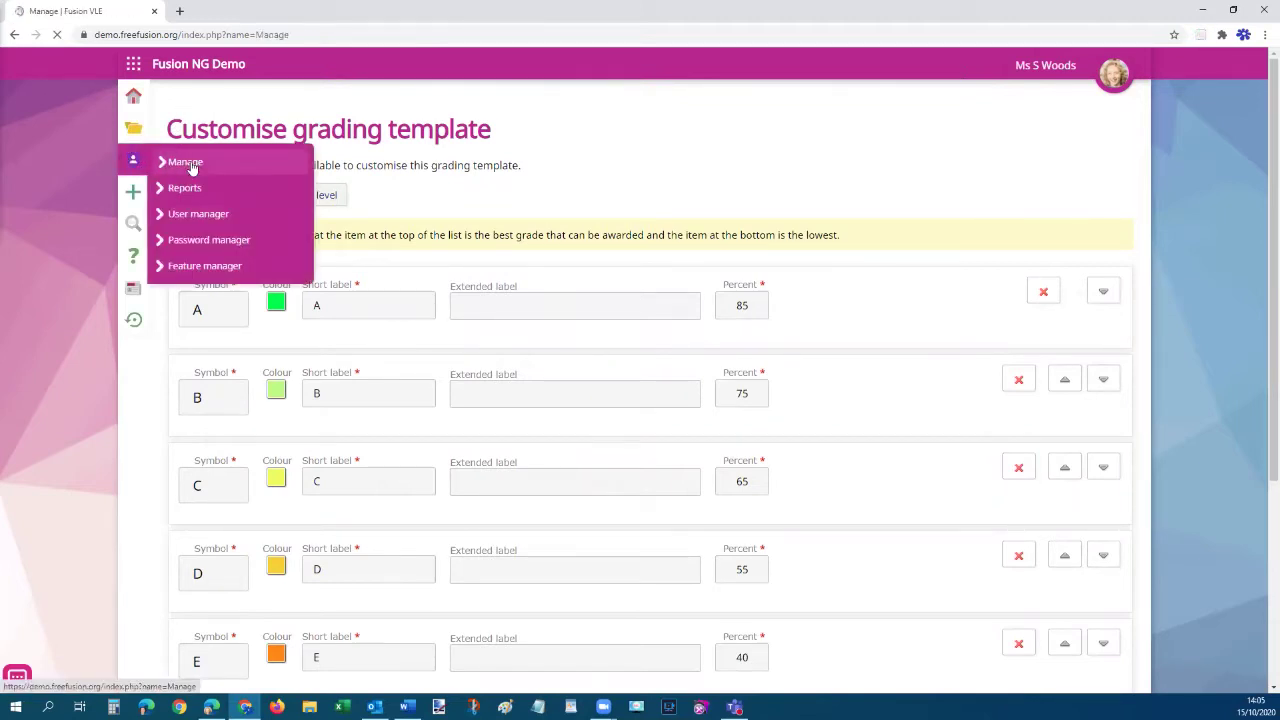
{"action": "scroll", "coordinate": [748, 285], "scroll_direction": "down", "scroll_amount": 2}
{"action": "left_click", "coordinate": [720, 285]}
Start a new custom scale titled Proficiency and enable Hide percentage for it
{"action": "scroll", "coordinate": [465, 190], "scroll_direction": "down", "scroll_amount": 10}
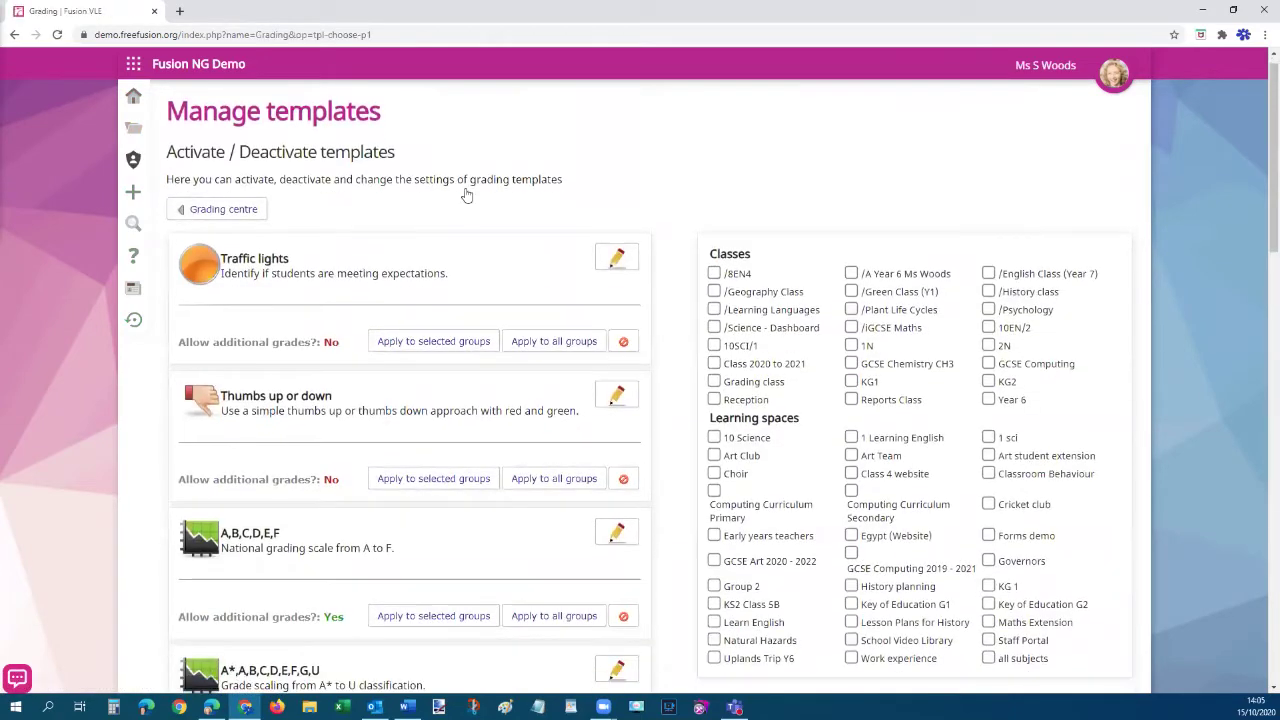
{"action": "scroll", "coordinate": [463, 202], "scroll_direction": "down", "scroll_amount": 10}
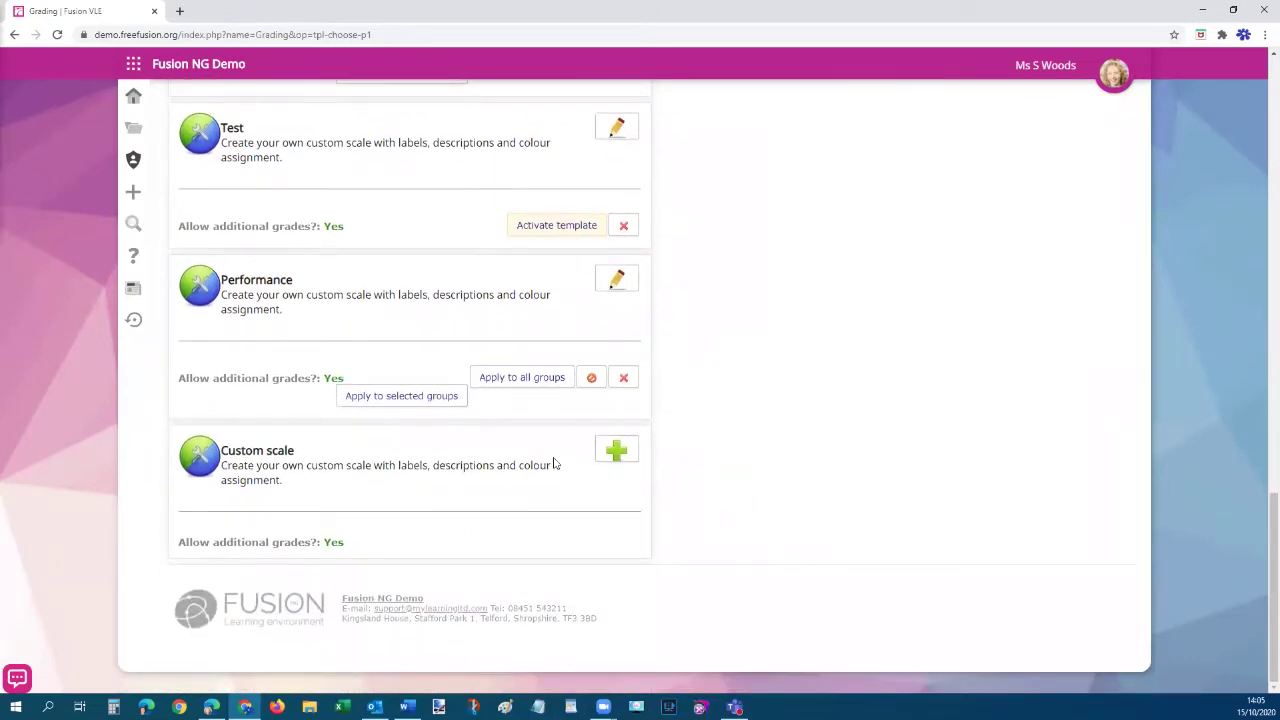
{"action": "left_click", "coordinate": [615, 451]}
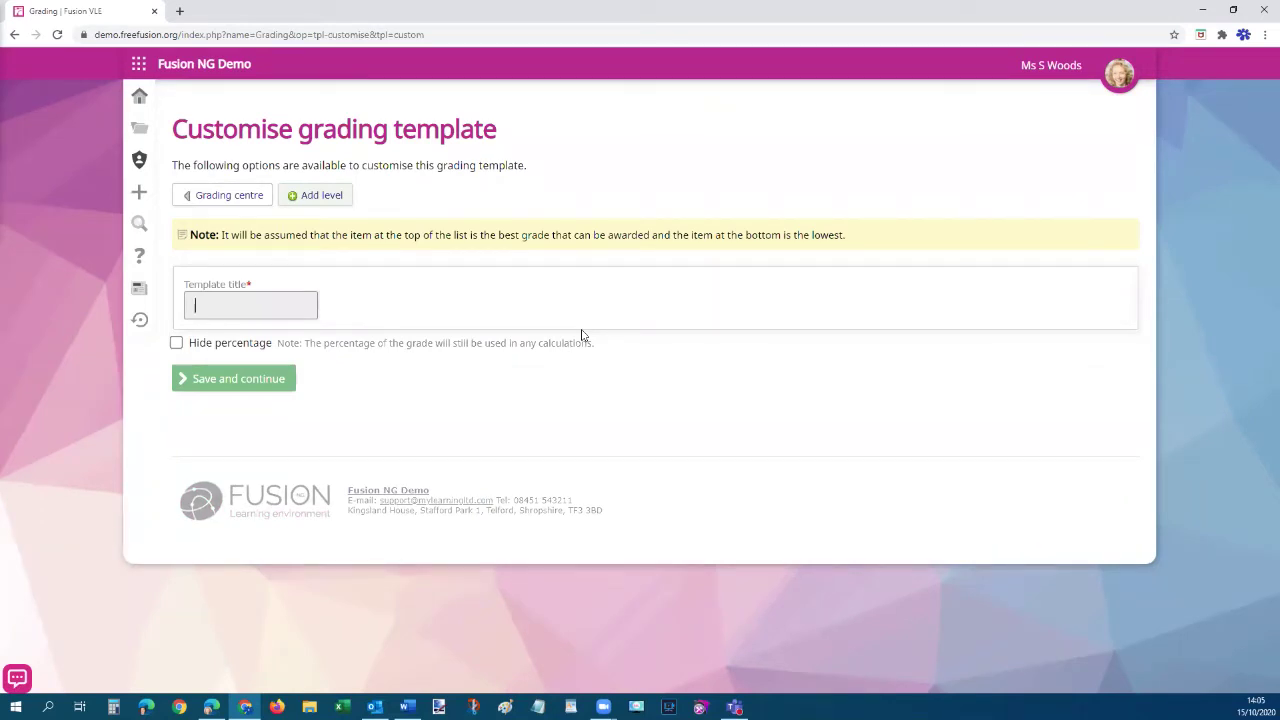
{"action": "type", "text": "roficiency"}
{"action": "left_click", "coordinate": [176, 343]}
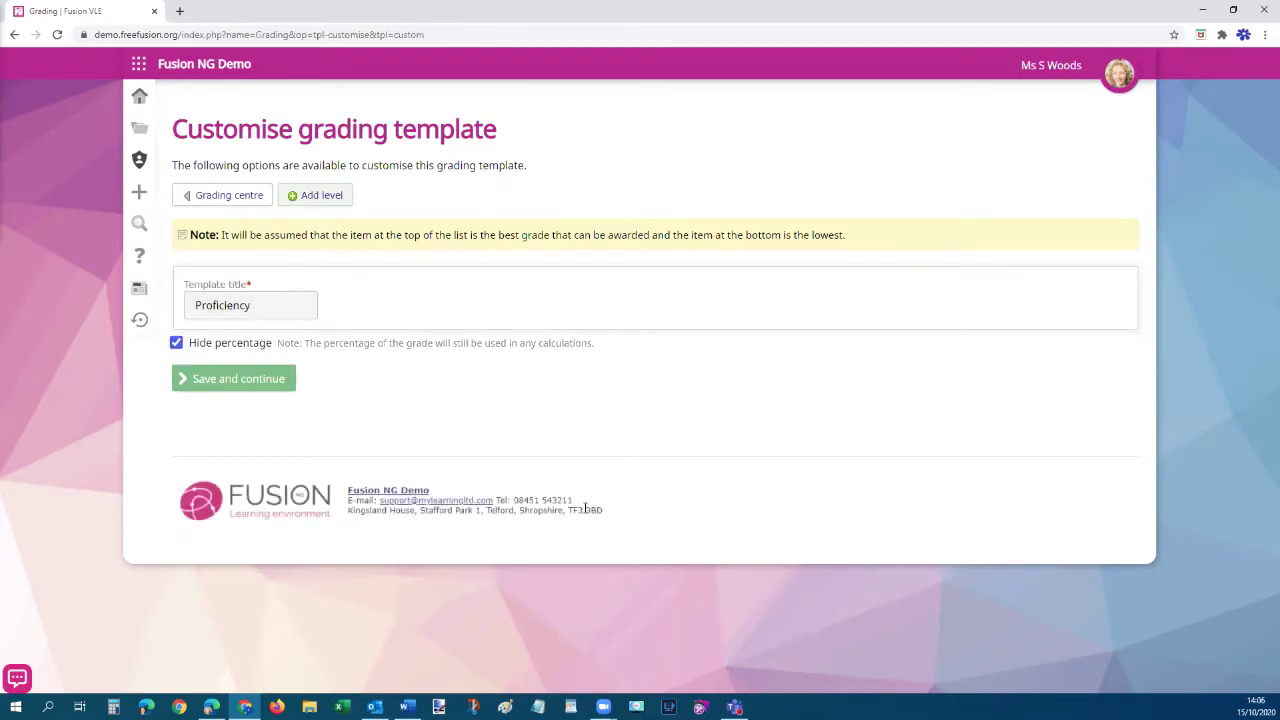
Add a grading level with symbol E, short label Exceeded and 90 percent
{"action": "left_click", "coordinate": [320, 196]}
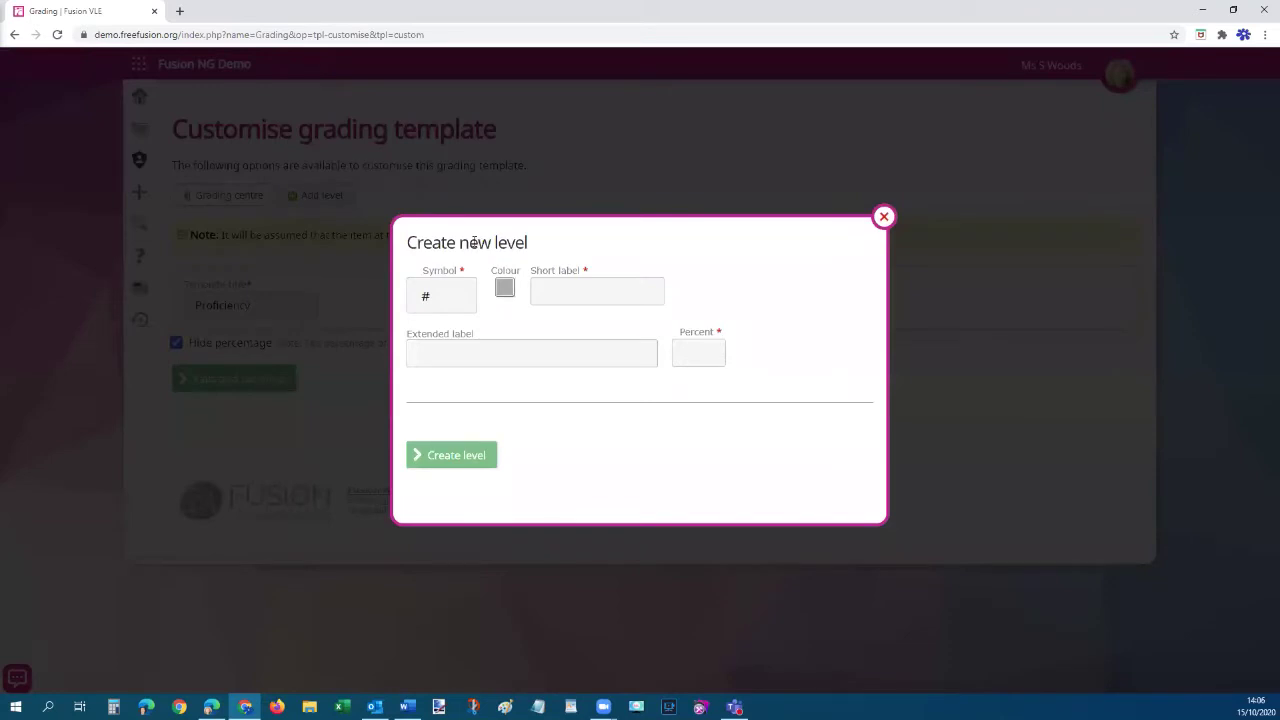
{"action": "left_click", "coordinate": [445, 296]}
{"action": "left_click_drag", "start_coordinate": [445, 296], "coordinate": [401, 293]}
{"action": "type", "text": "E"}
{"action": "left_click", "coordinate": [563, 292]}
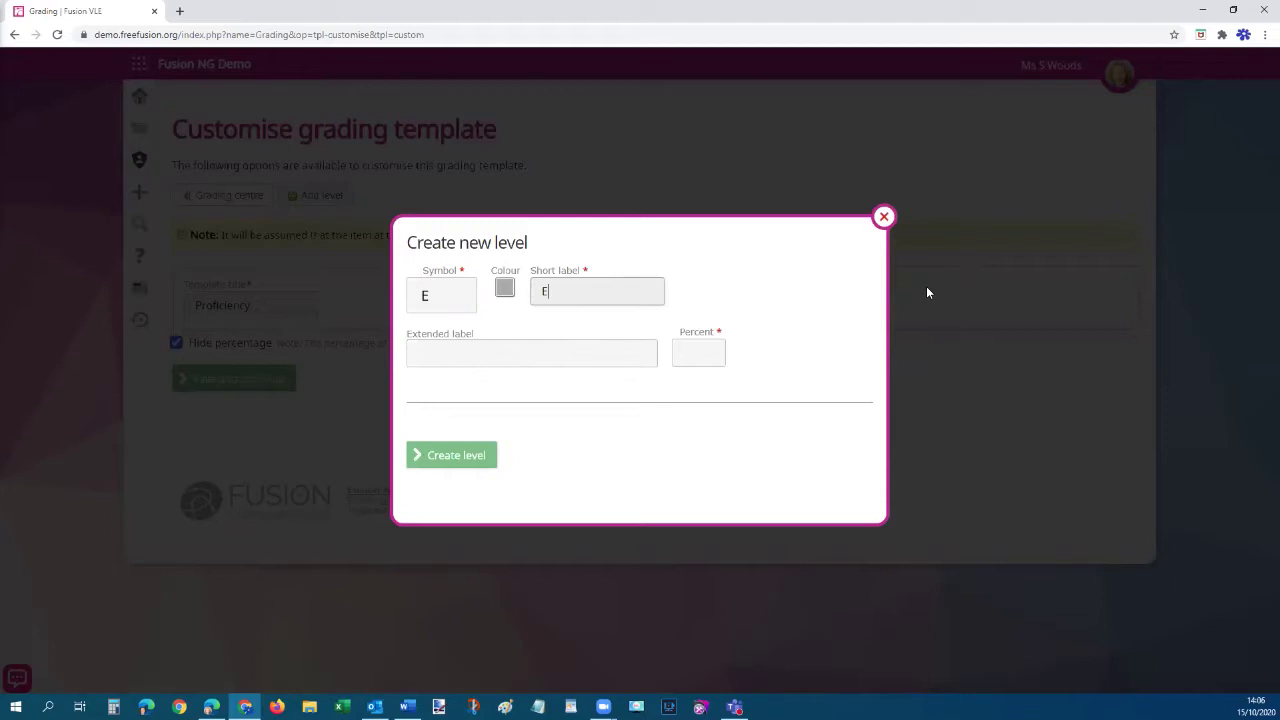
{"action": "type", "text": "Exceeded"}
{"action": "left_click", "coordinate": [698, 352]}
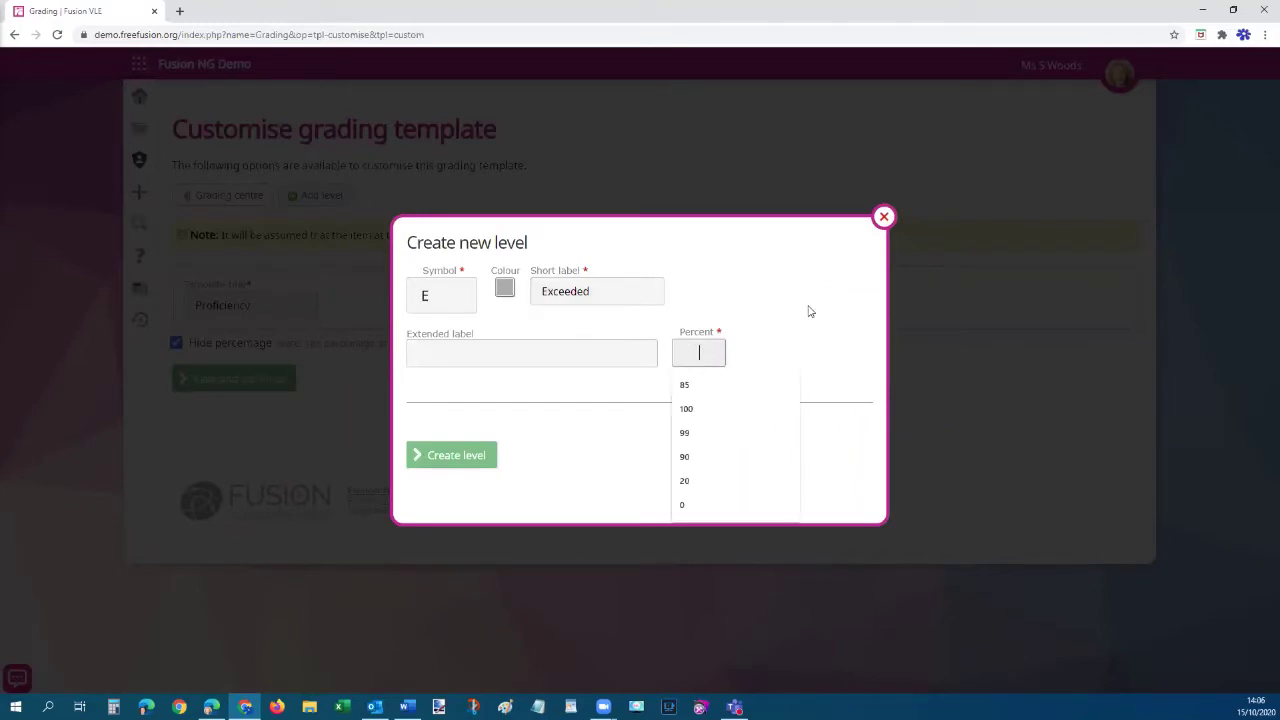
{"action": "type", "text": "90"}
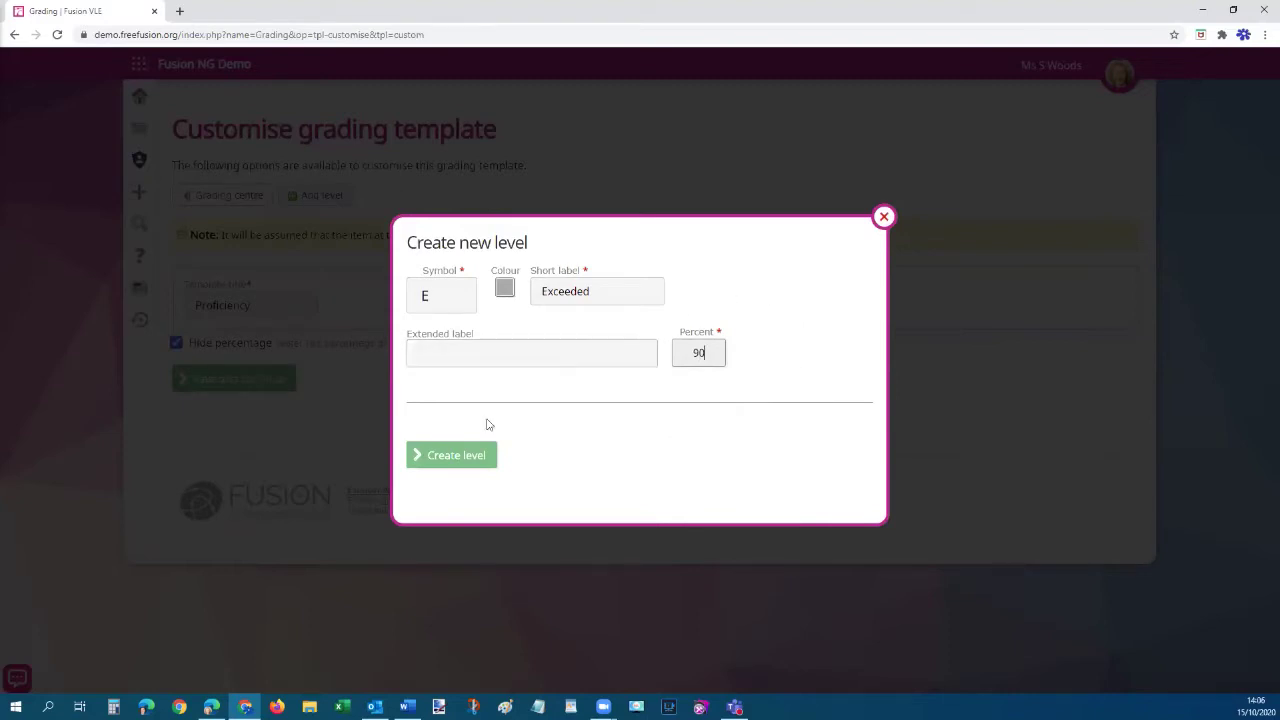
{"action": "left_click", "coordinate": [460, 455]}
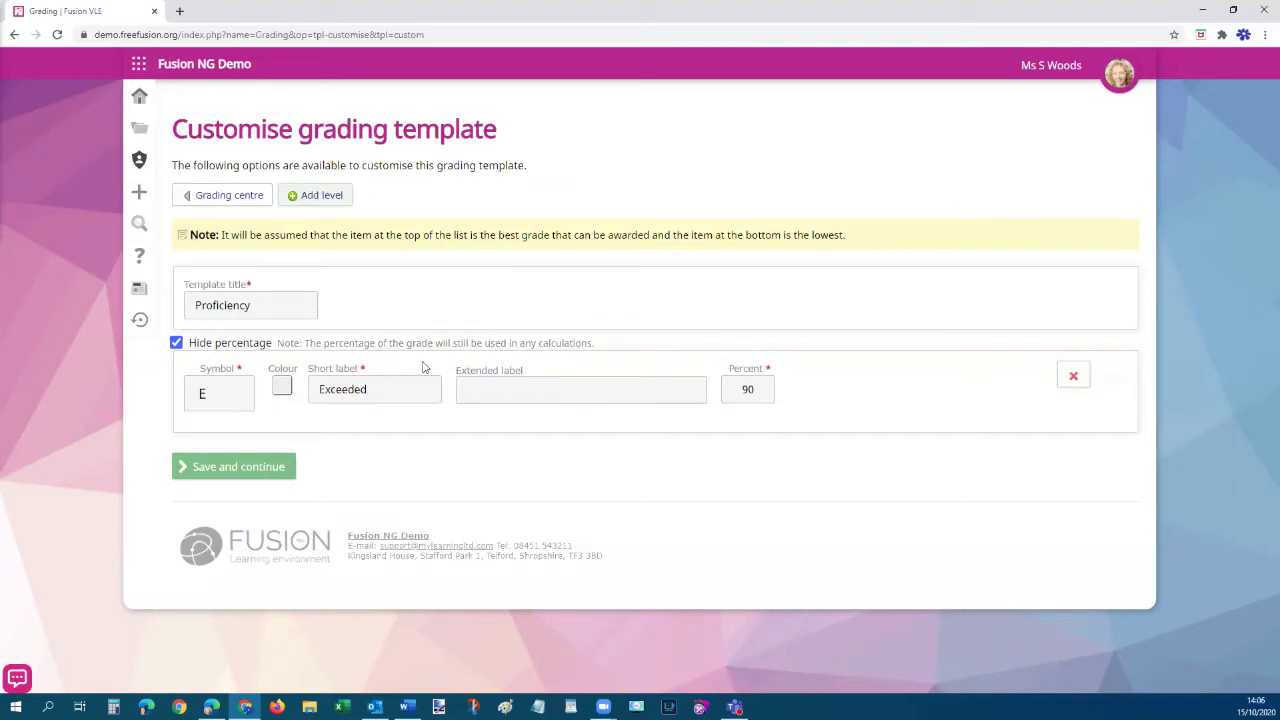
Add a second level with symbol P and short label Proficient, inserted at the bottom of the scale
{"action": "left_click", "coordinate": [328, 196]}
{"action": "left_click", "coordinate": [428, 268]}
{"action": "left_click_drag", "start_coordinate": [428, 268], "coordinate": [411, 265]}
{"action": "type", "text": "P"}
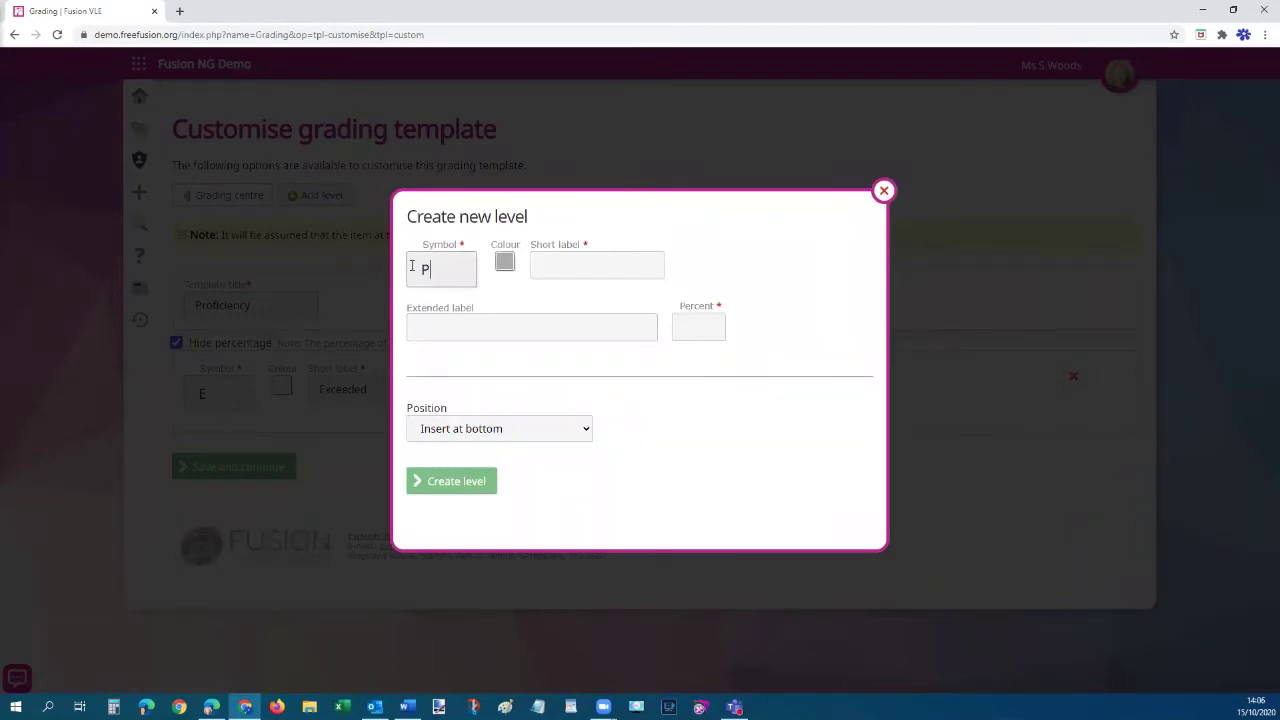
{"action": "left_click", "coordinate": [549, 262]}
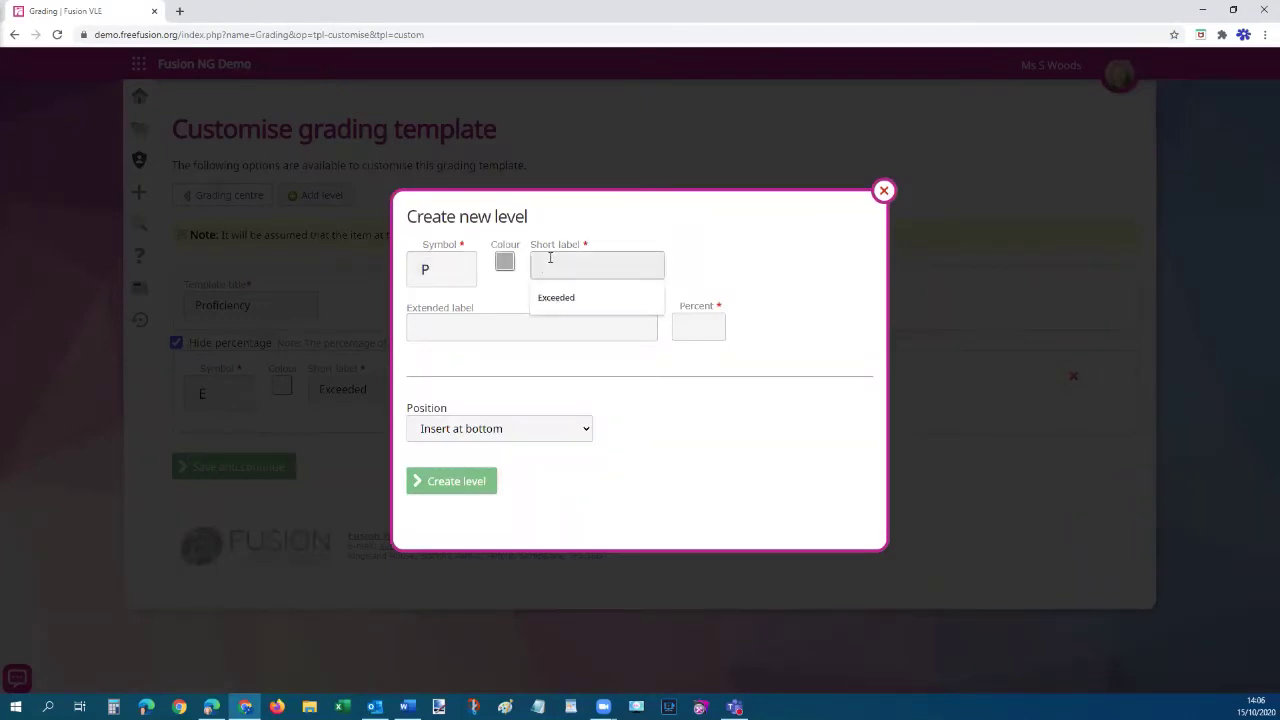
{"action": "type", "text": "Profici"}
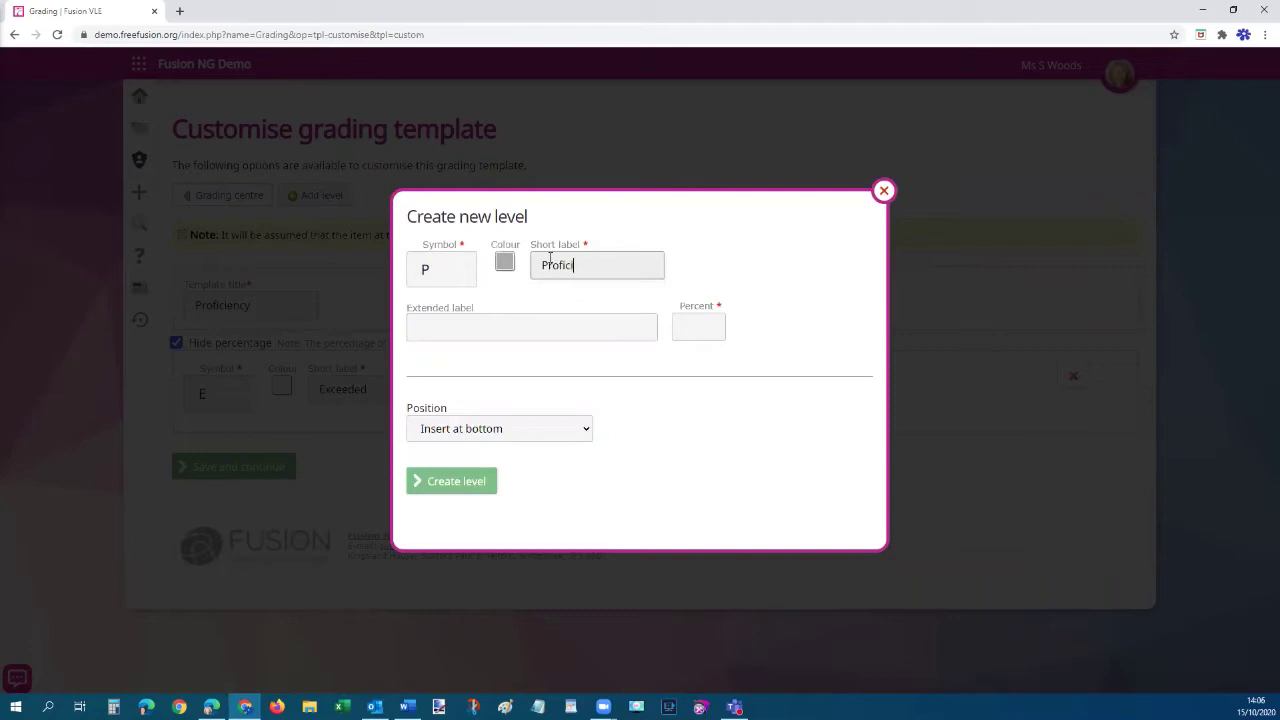
{"action": "type", "text": "ent"}
{"action": "left_click", "coordinate": [466, 476]}
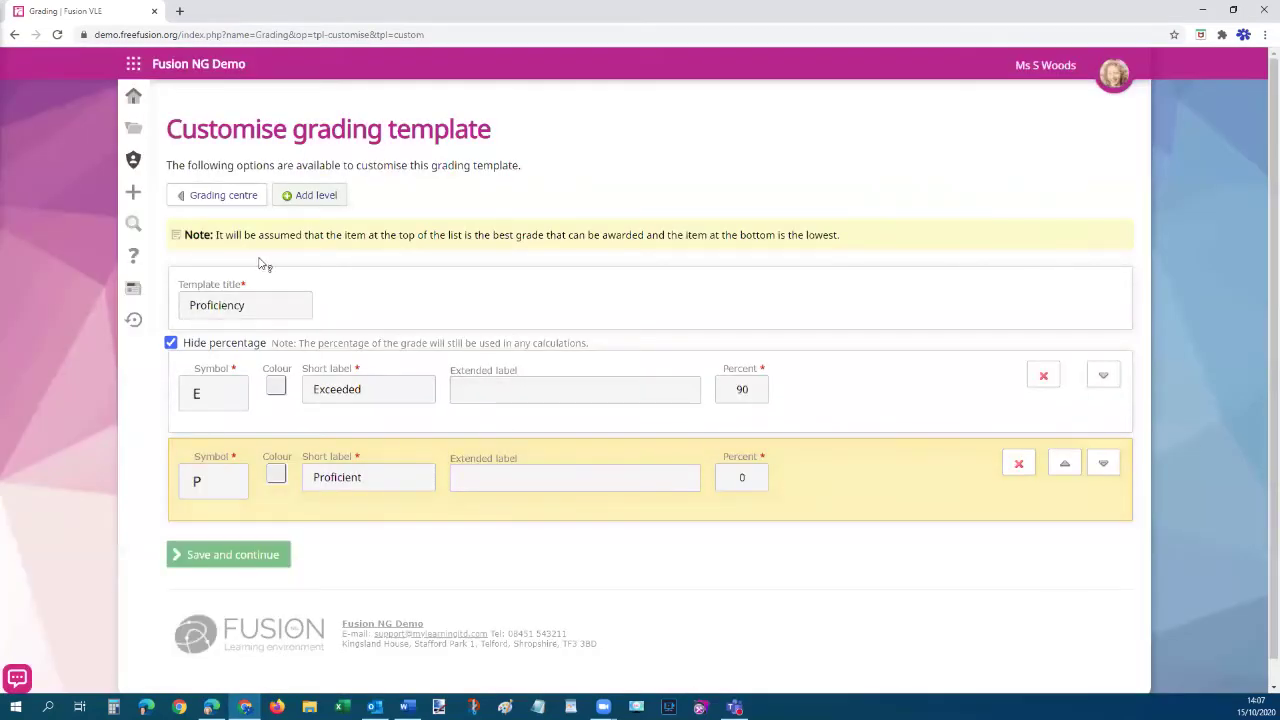
Add a level with symbol W and short label Working towards at the bottom of the scale
{"action": "left_click", "coordinate": [317, 196]}
{"action": "left_click", "coordinate": [418, 265]}
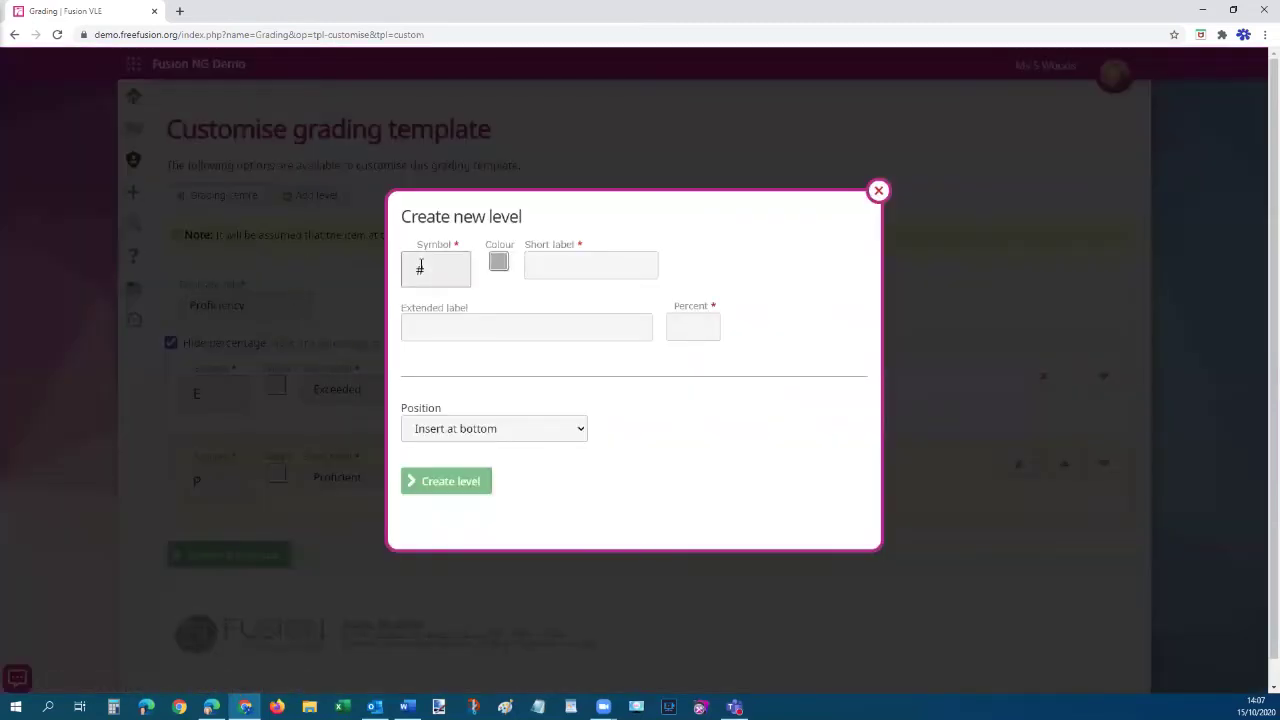
{"action": "left_click_drag", "start_coordinate": [406, 264], "coordinate": [379, 264]}
{"action": "type", "text": "W"}
{"action": "left_click", "coordinate": [544, 264]}
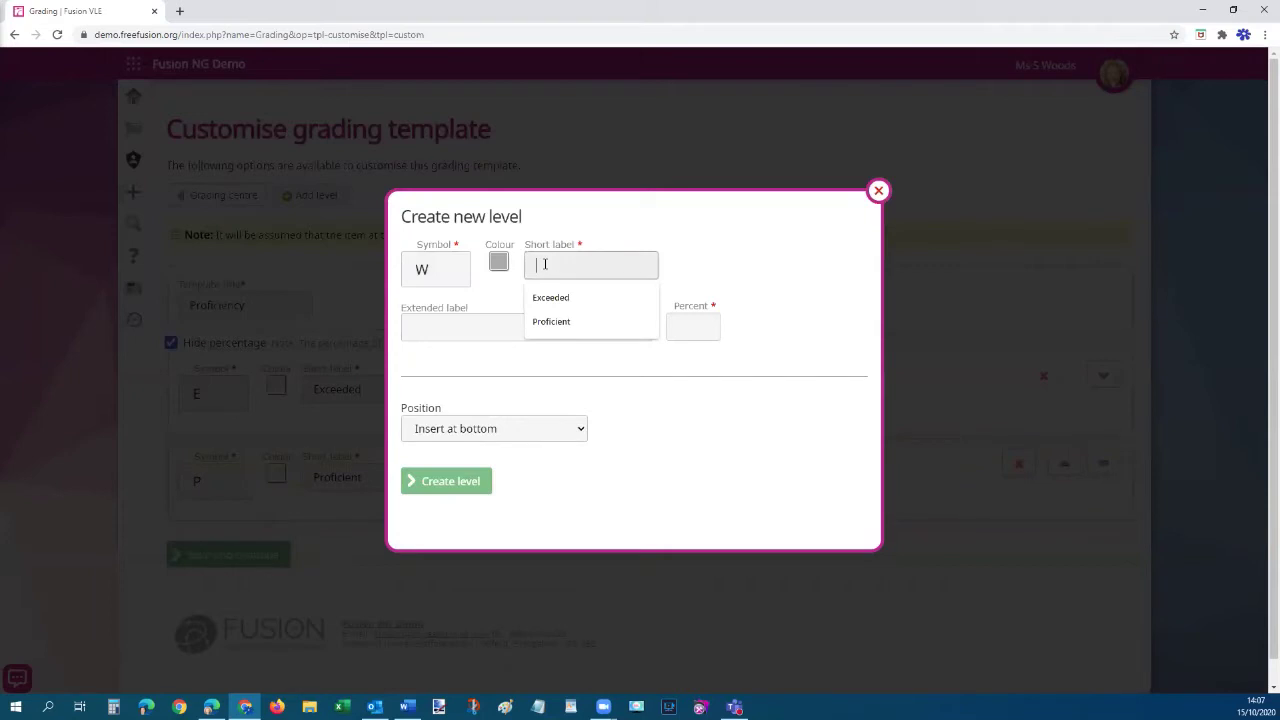
{"action": "type", "text": "Working towards"}
{"action": "left_click", "coordinate": [463, 481]}
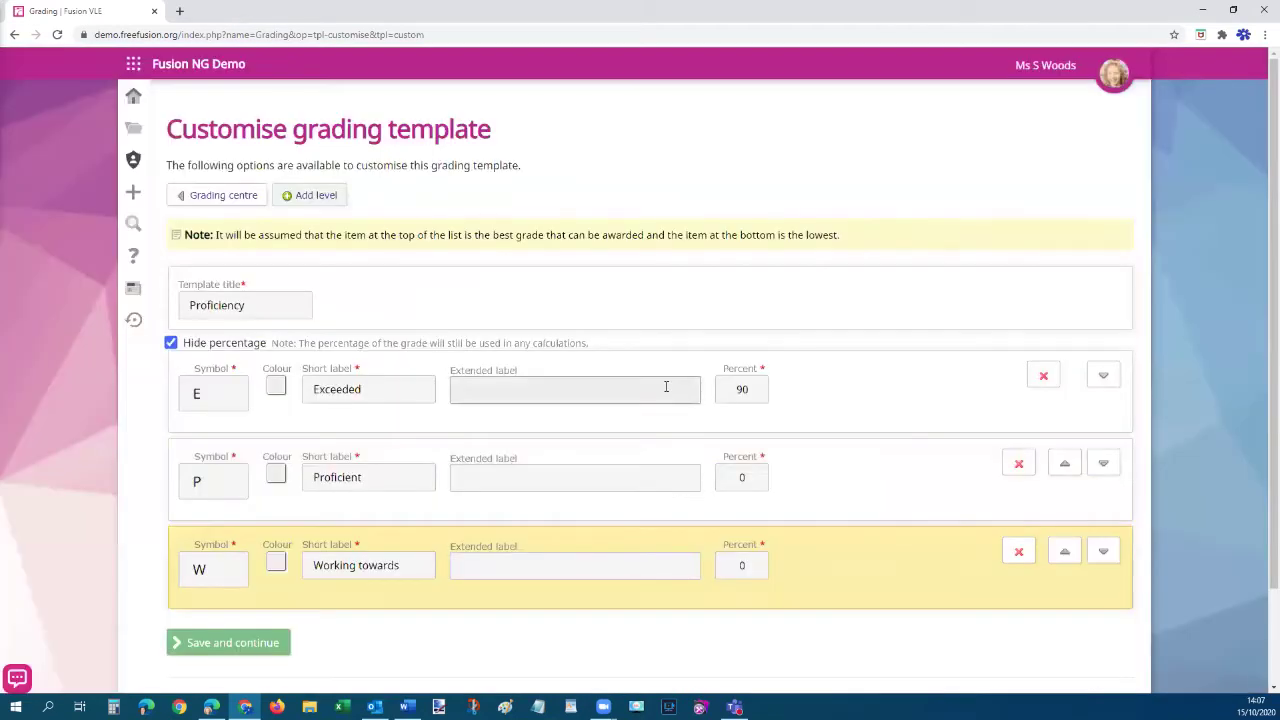
Add a final level with symbol N and short label Not started at the bottom of the scale
{"action": "left_click", "coordinate": [310, 196]}
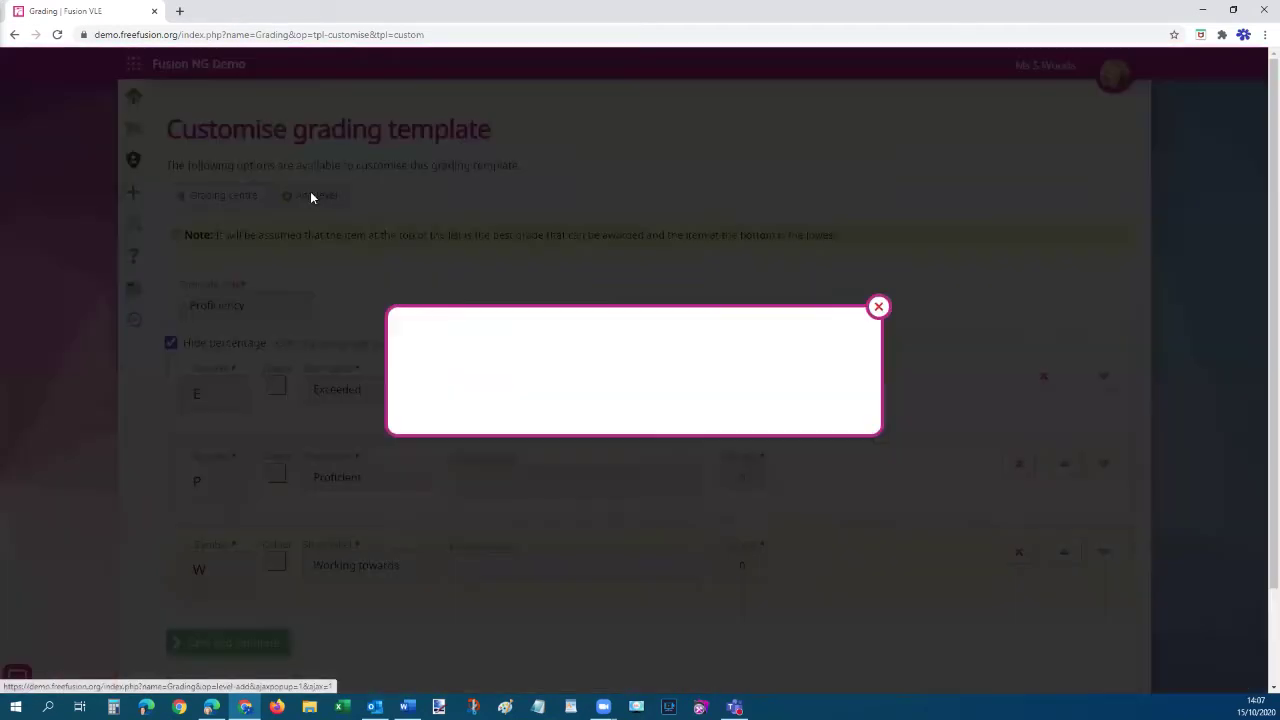
{"action": "type", "text": "N"}
{"action": "left_click", "coordinate": [551, 262]}
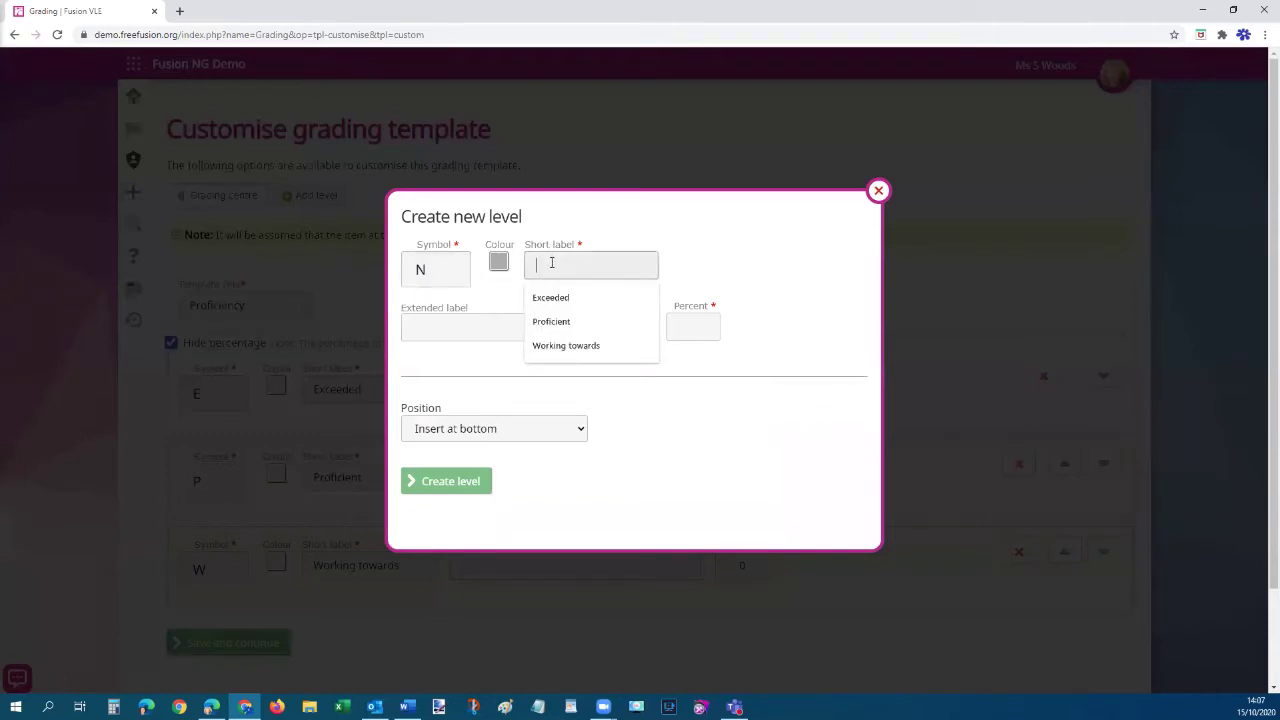
{"action": "type", "text": "Not started"}
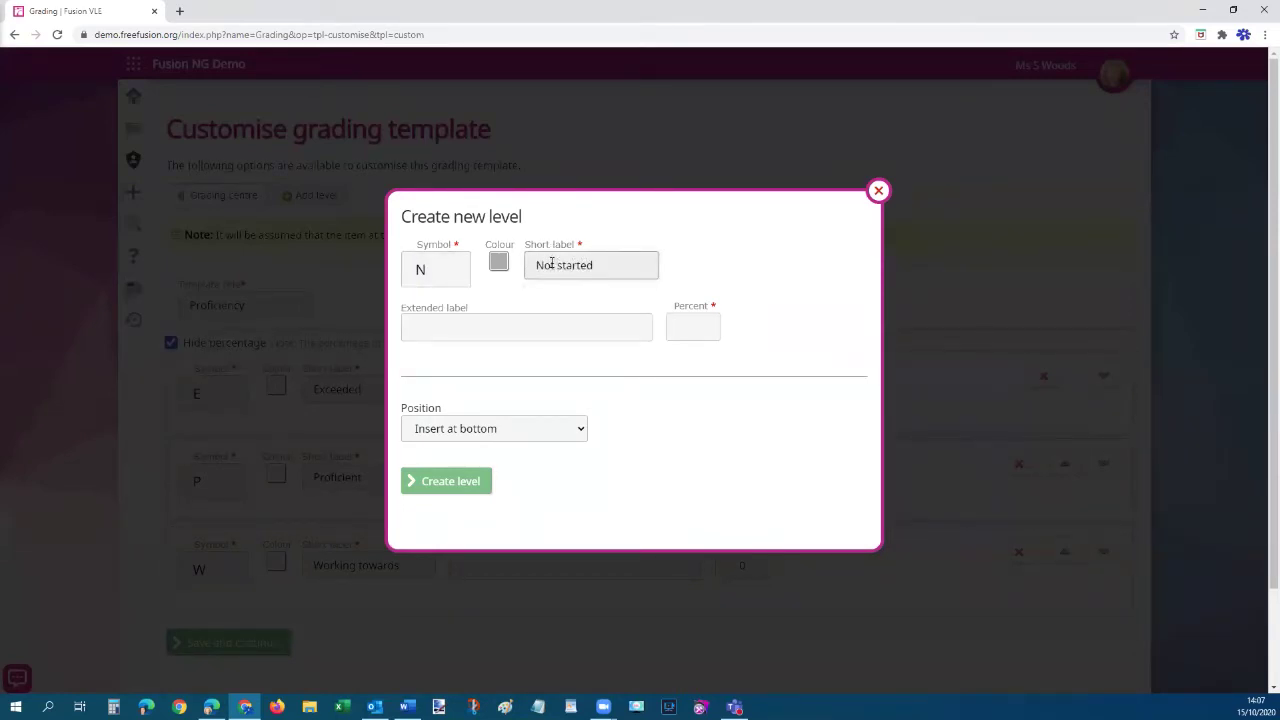
{"action": "left_click", "coordinate": [448, 480]}
Colour the levels green for Exceeded, yellow for Proficient, orange for Working towards and red for Not started
{"action": "scroll", "coordinate": [440, 389], "scroll_direction": "down", "scroll_amount": 1}
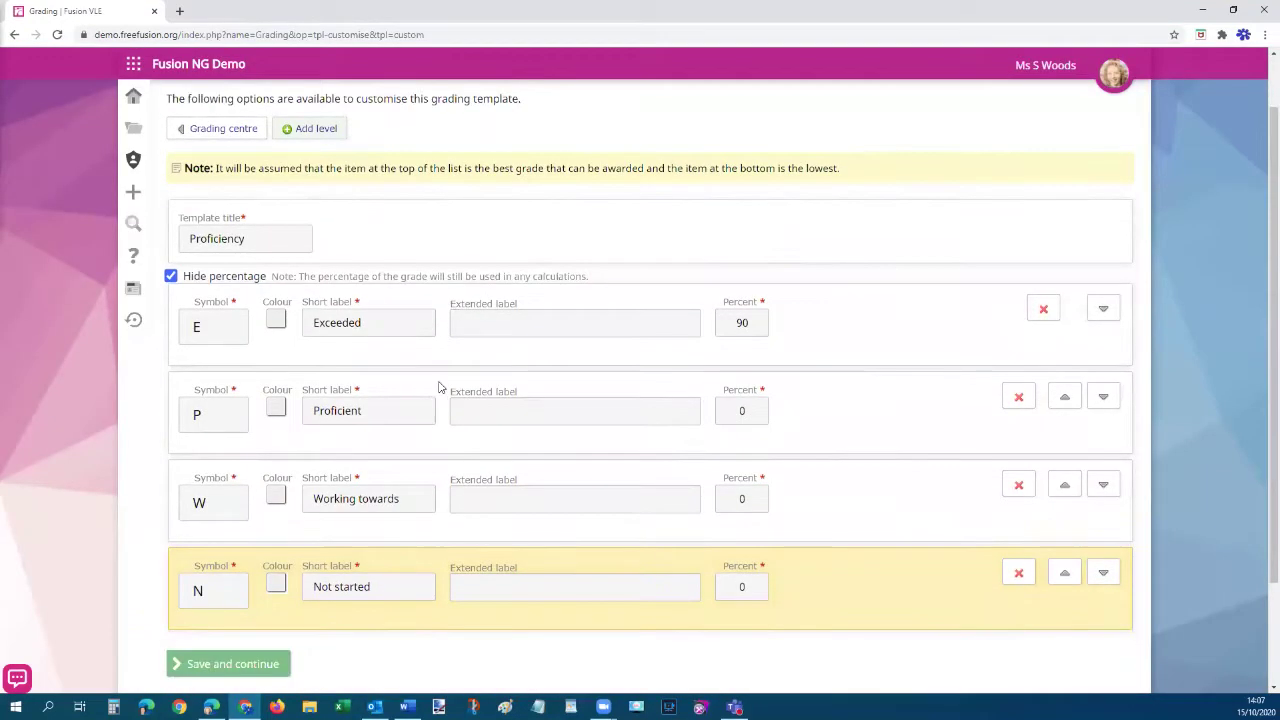
{"action": "left_click", "coordinate": [276, 321]}
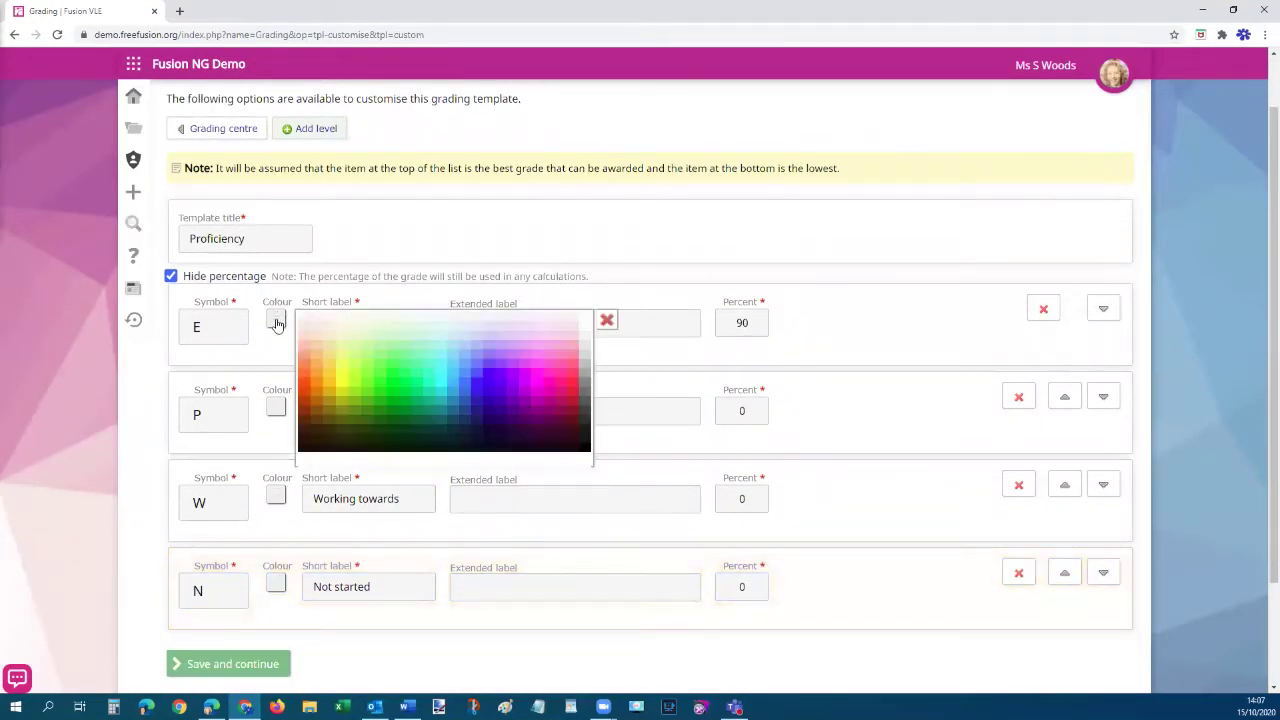
{"action": "left_click", "coordinate": [395, 388]}
{"action": "left_click", "coordinate": [278, 408]}
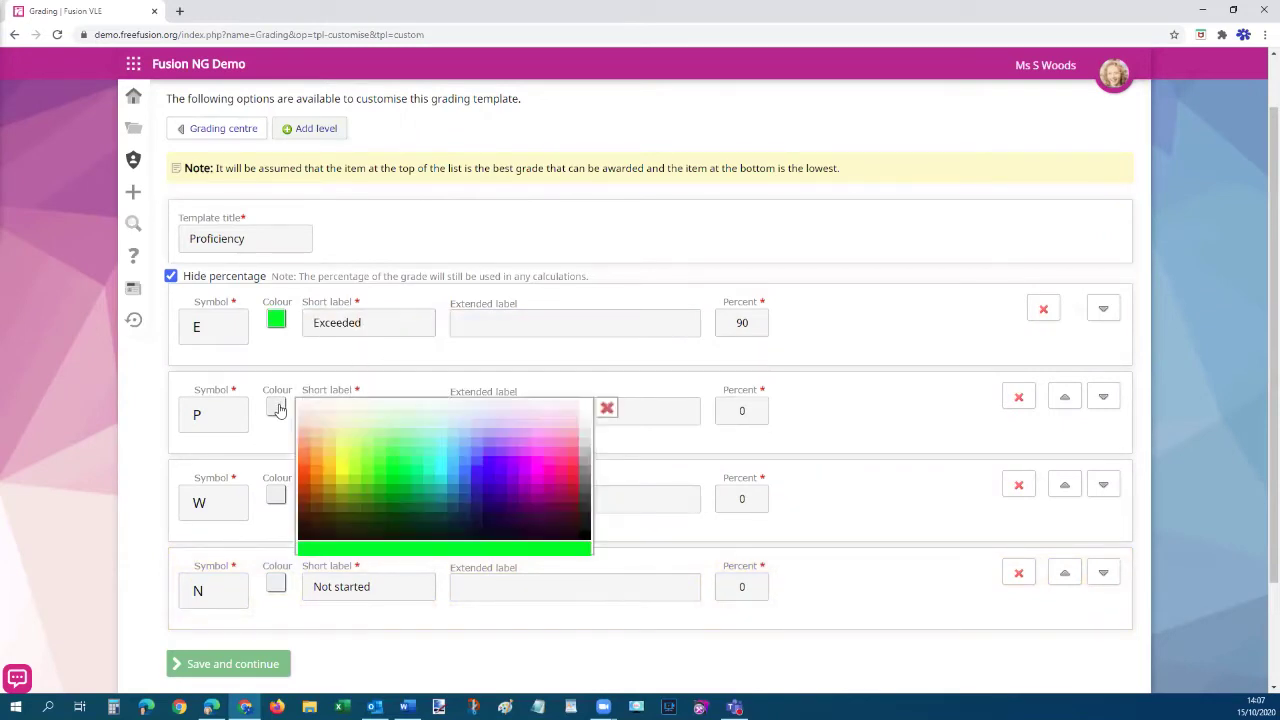
{"action": "left_click", "coordinate": [343, 474]}
{"action": "left_click", "coordinate": [275, 494]}
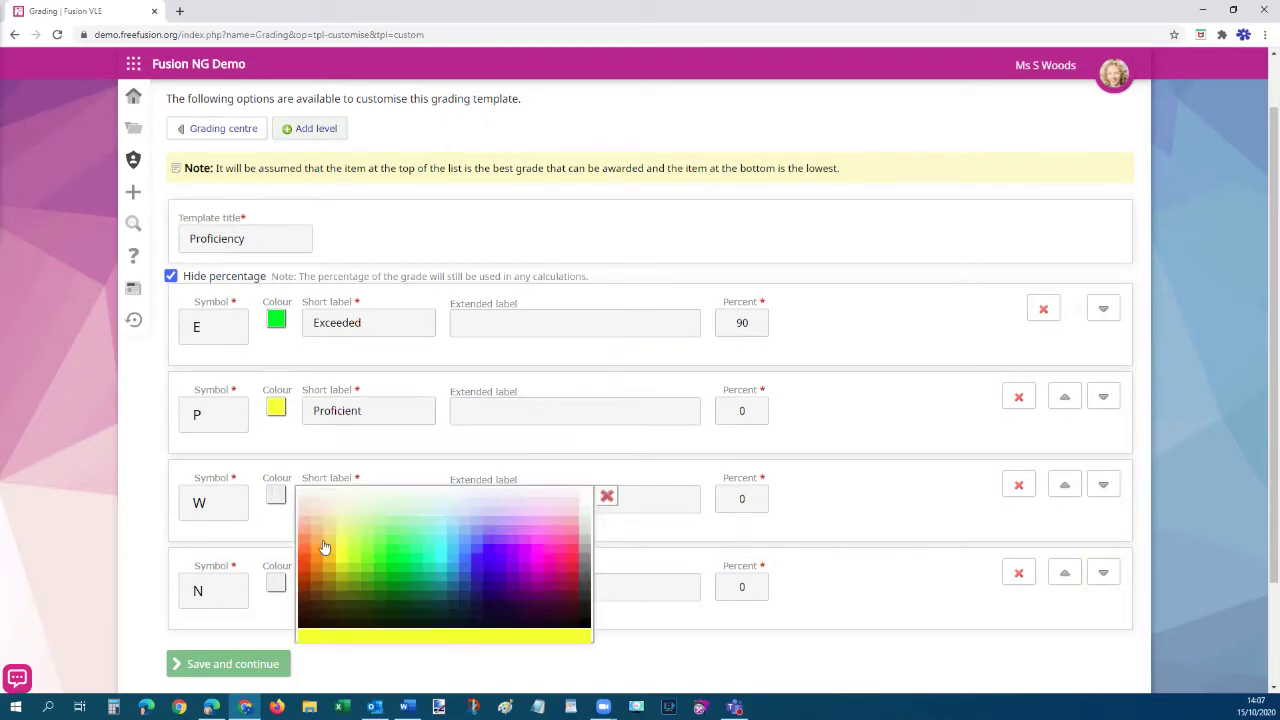
{"action": "left_click", "coordinate": [320, 563]}
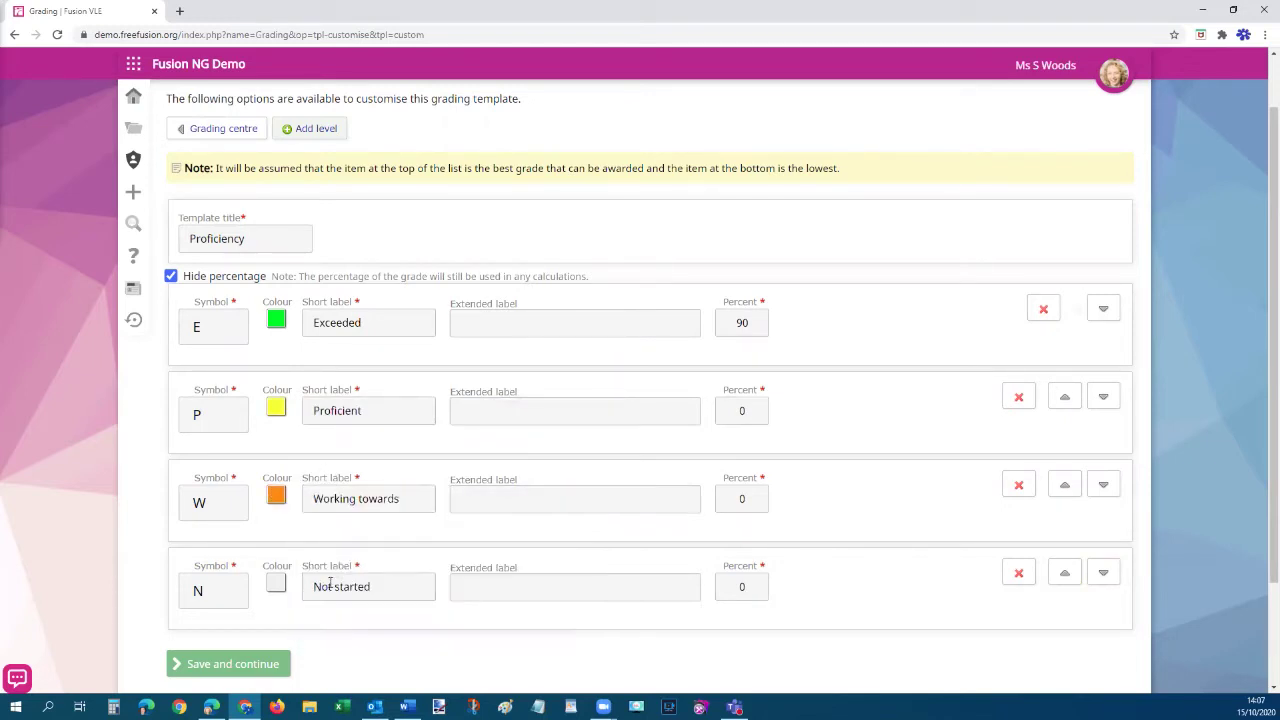
{"action": "left_click", "coordinate": [275, 583]}
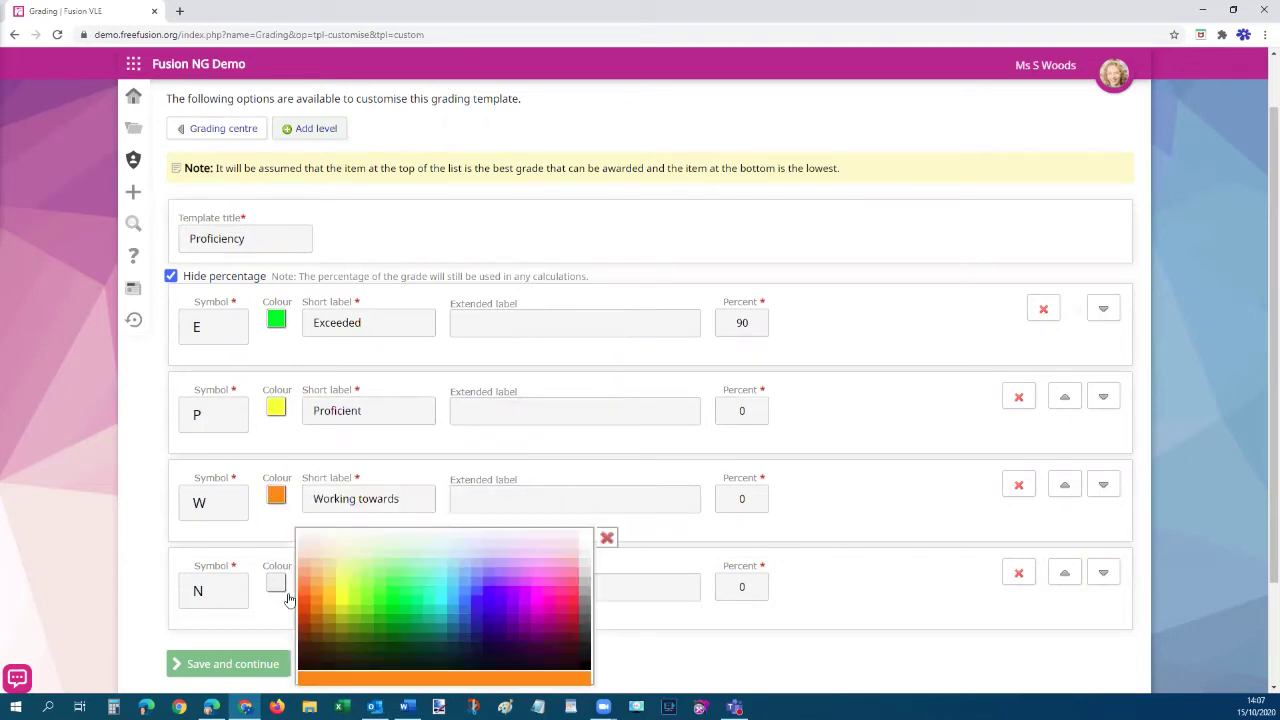
{"action": "left_click", "coordinate": [575, 616]}
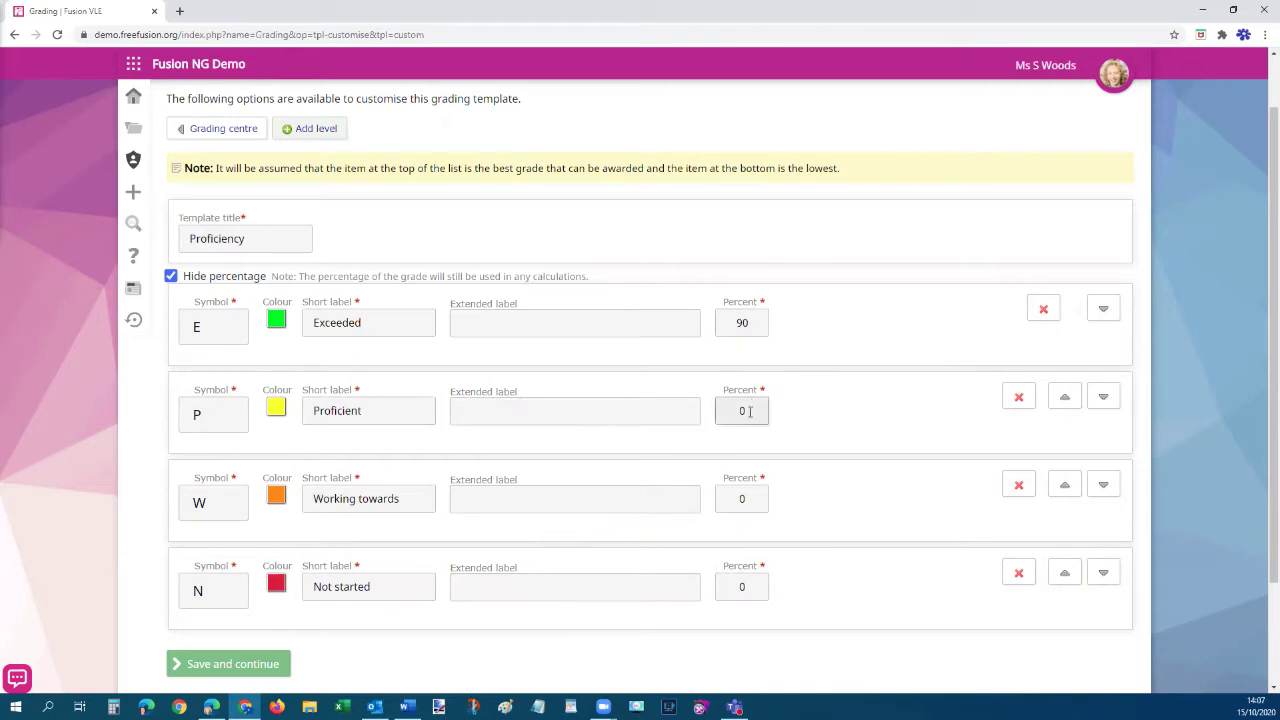
Set Proficient to 60 percent and Working towards to 30 percent, and save the grading template
{"action": "left_click_drag", "start_coordinate": [749, 411], "coordinate": [726, 408]}
{"action": "type", "text": "60"}
{"action": "left_click_drag", "start_coordinate": [752, 498], "coordinate": [719, 495]}
{"action": "type", "text": "30"}
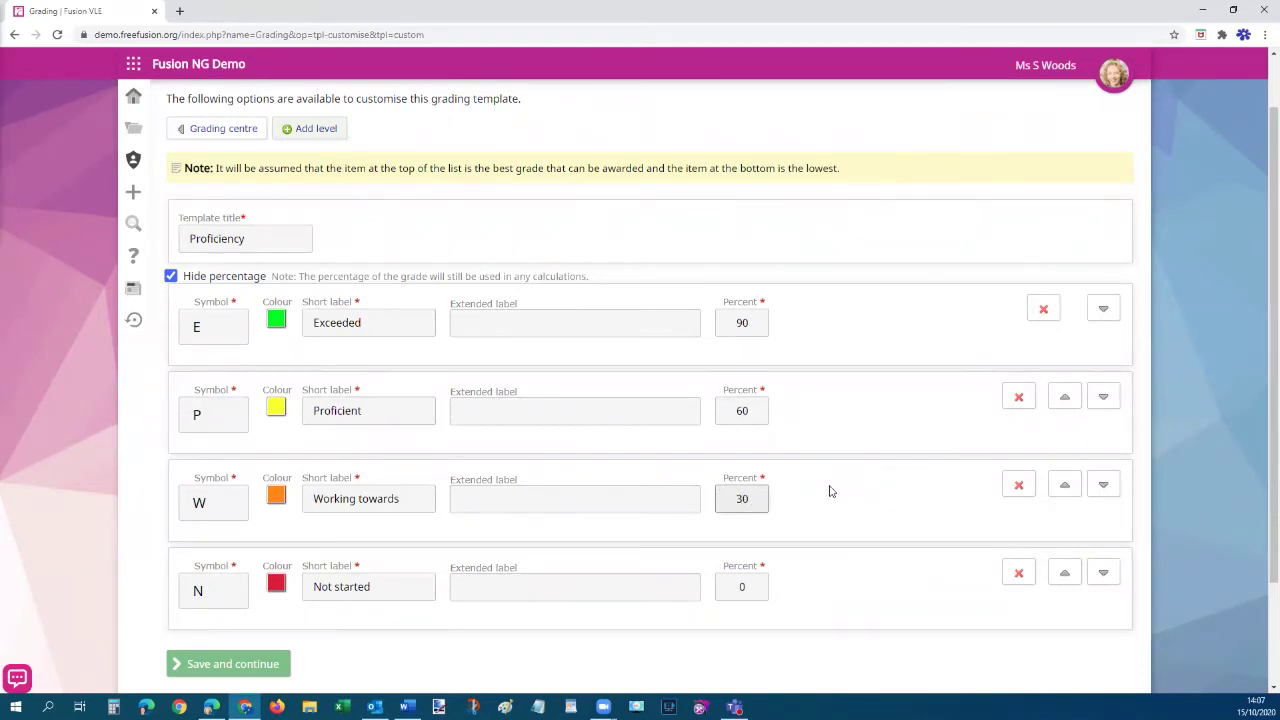
{"action": "scroll", "coordinate": [829, 489], "scroll_direction": "down", "scroll_amount": 3}
{"action": "left_click", "coordinate": [238, 535]}
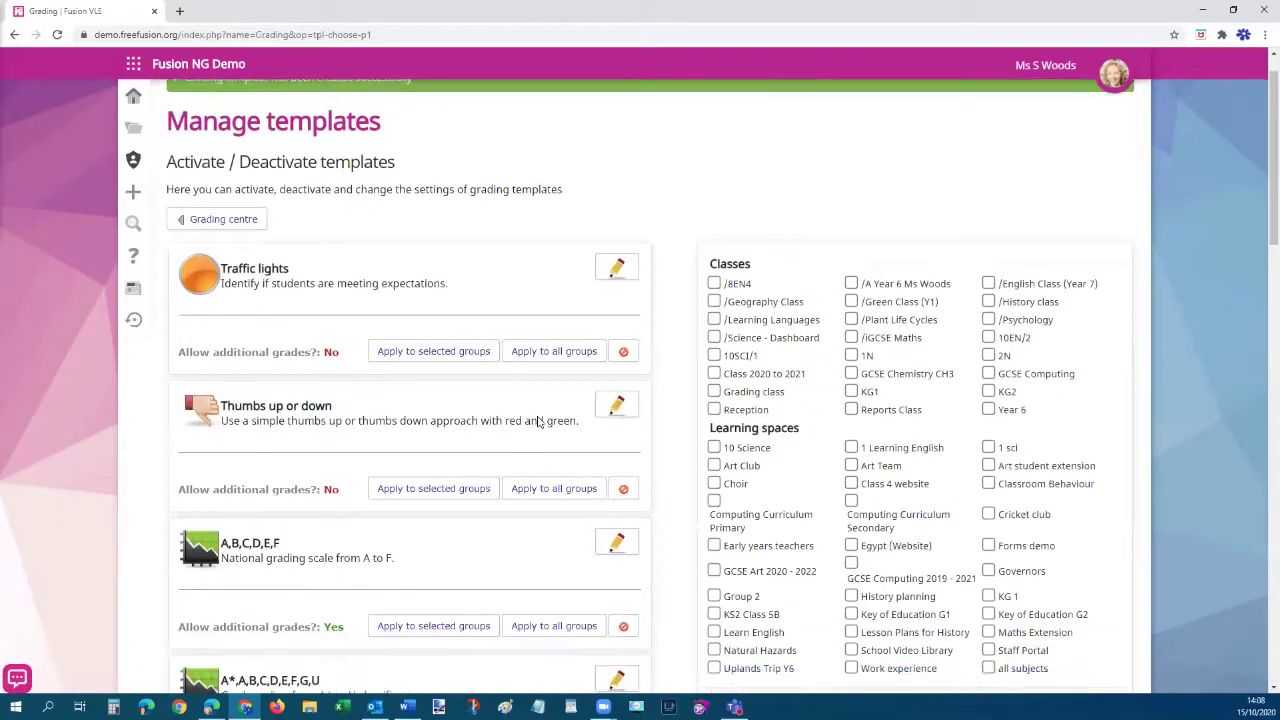
Activate the new Proficiency template in the Manage templates list
{"action": "scroll", "coordinate": [515, 392], "scroll_direction": "down", "scroll_amount": 5}
{"action": "scroll", "coordinate": [515, 392], "scroll_direction": "down", "scroll_amount": 9}
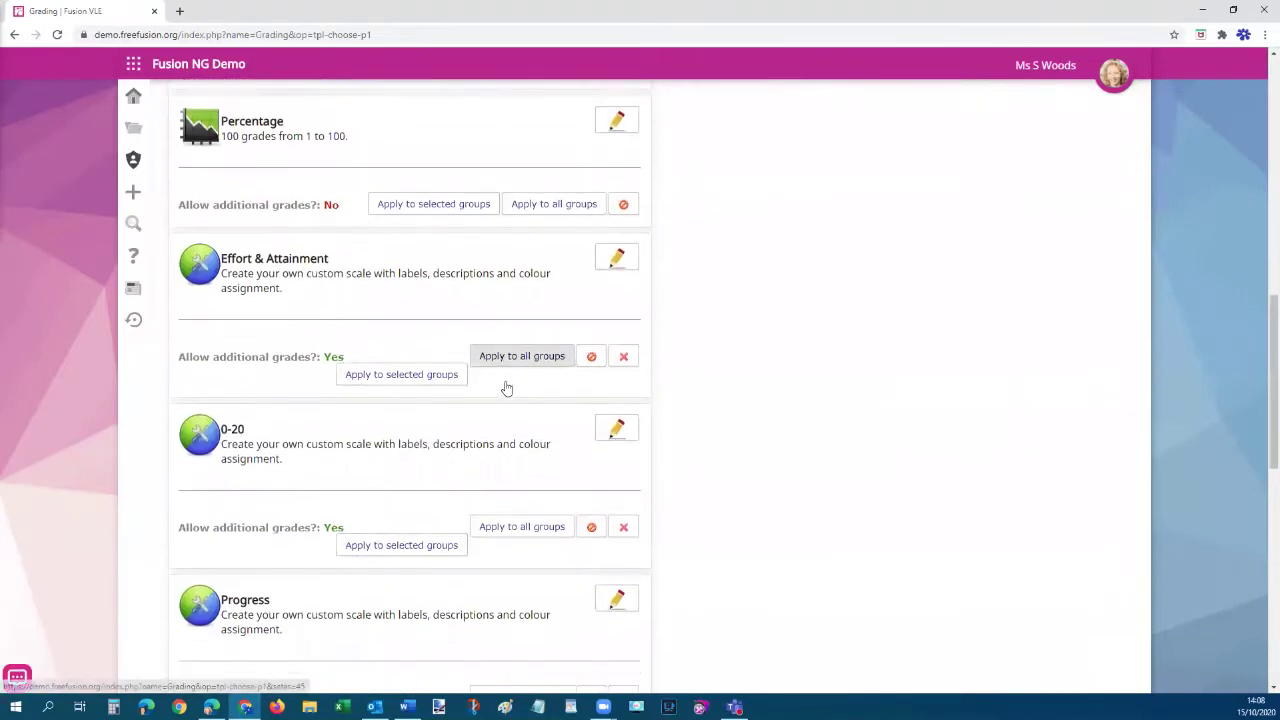
{"action": "scroll", "coordinate": [506, 381], "scroll_direction": "down", "scroll_amount": 3}
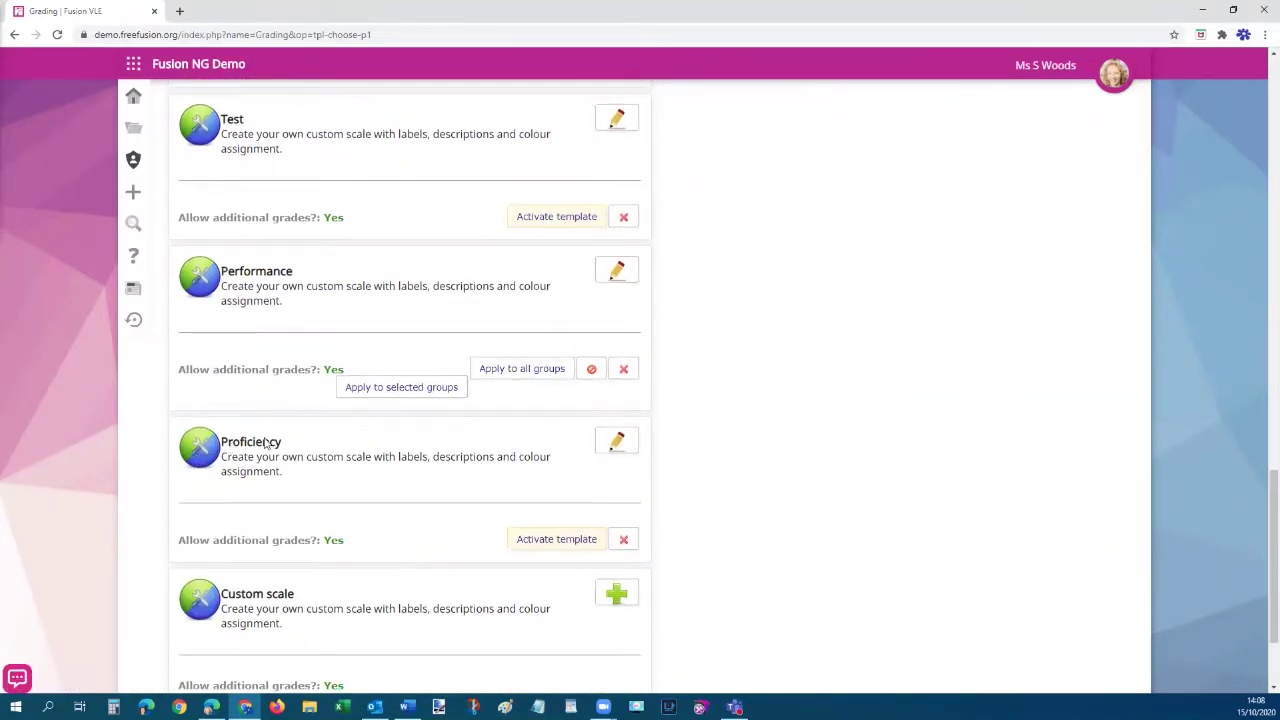
{"action": "left_click", "coordinate": [565, 541]}
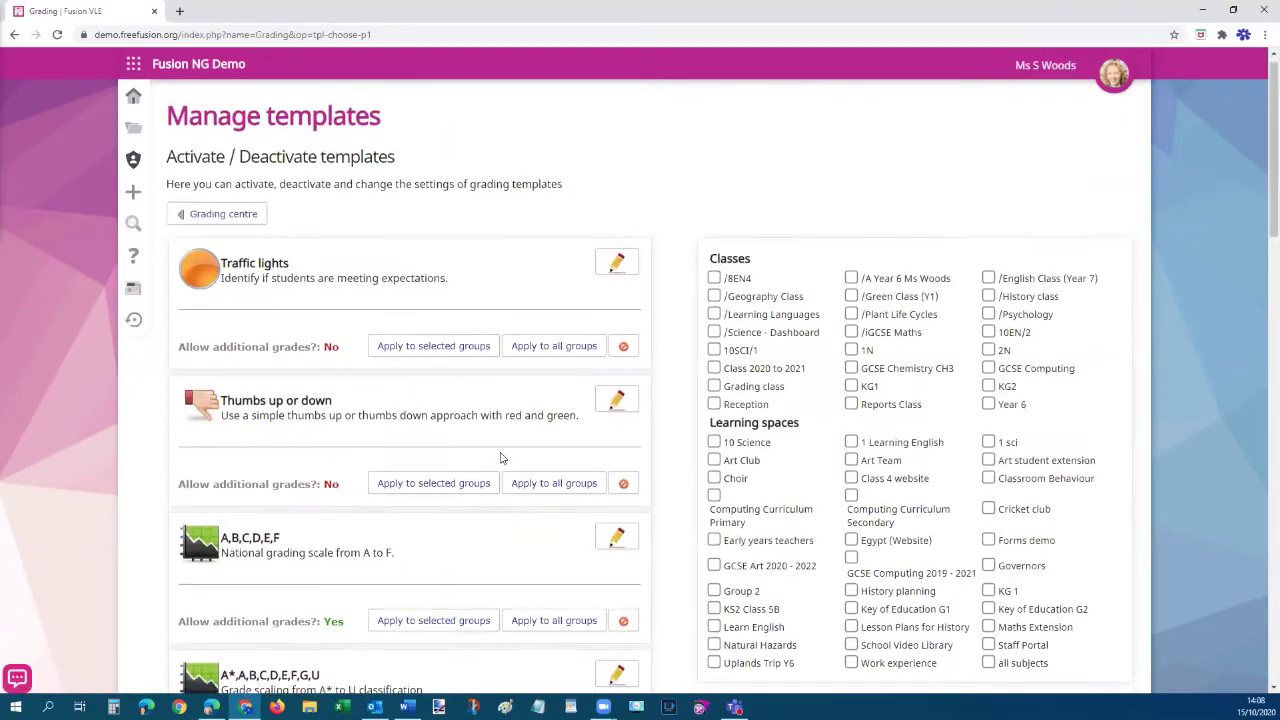
Apply the Proficiency template to the selected group Grading class only
{"action": "scroll", "coordinate": [501, 458], "scroll_direction": "down", "scroll_amount": 15}
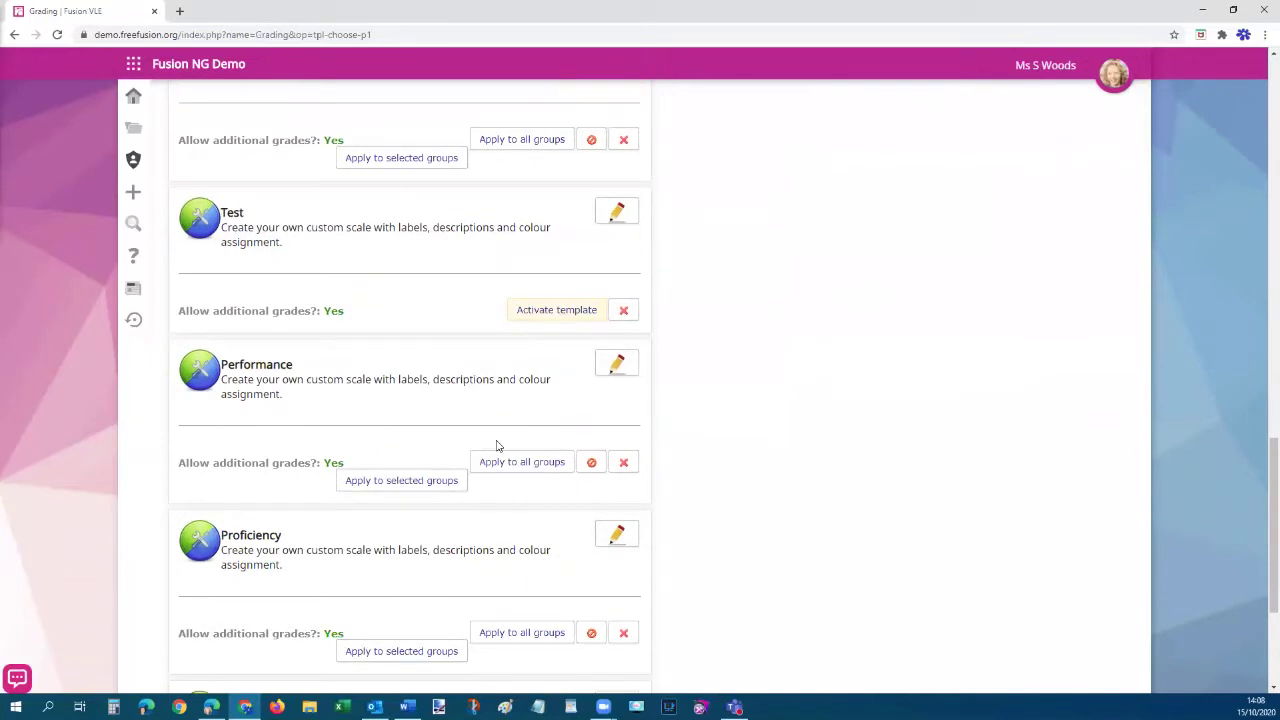
{"action": "scroll", "coordinate": [497, 445], "scroll_direction": "down", "scroll_amount": 2}
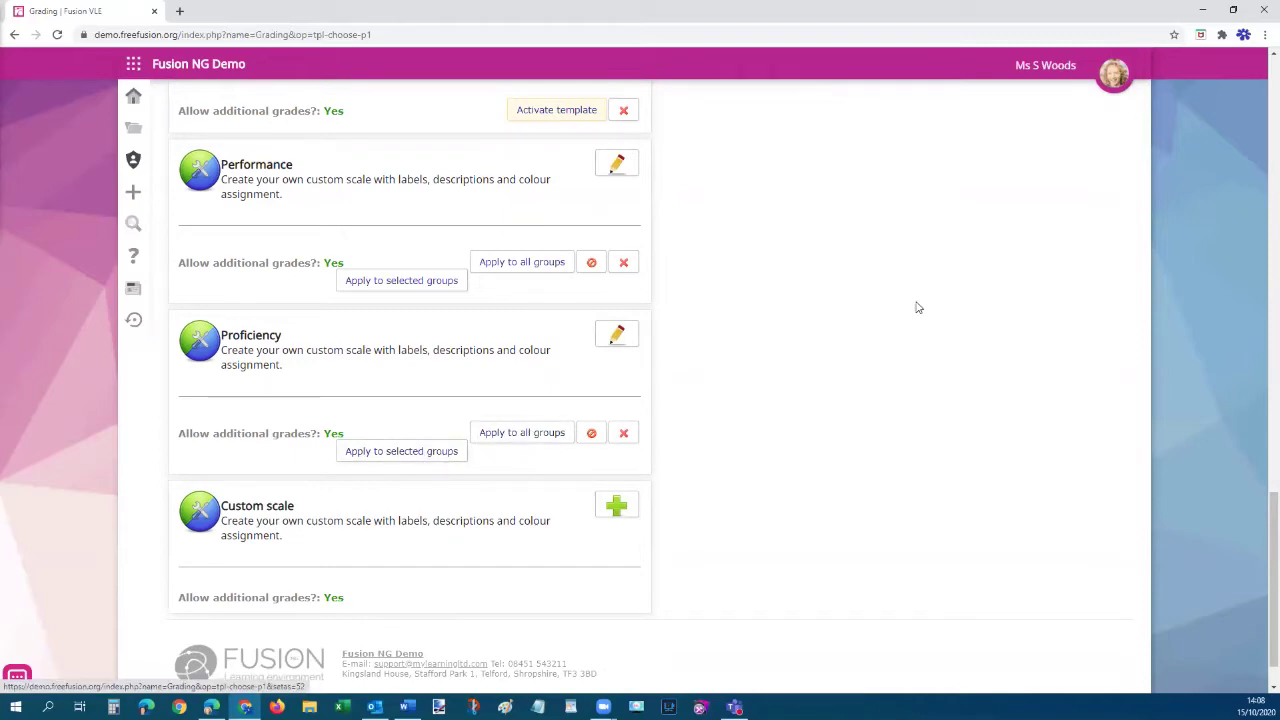
{"action": "scroll", "coordinate": [883, 342], "scroll_direction": "up", "scroll_amount": 4}
{"action": "scroll", "coordinate": [883, 342], "scroll_direction": "up", "scroll_amount": 10}
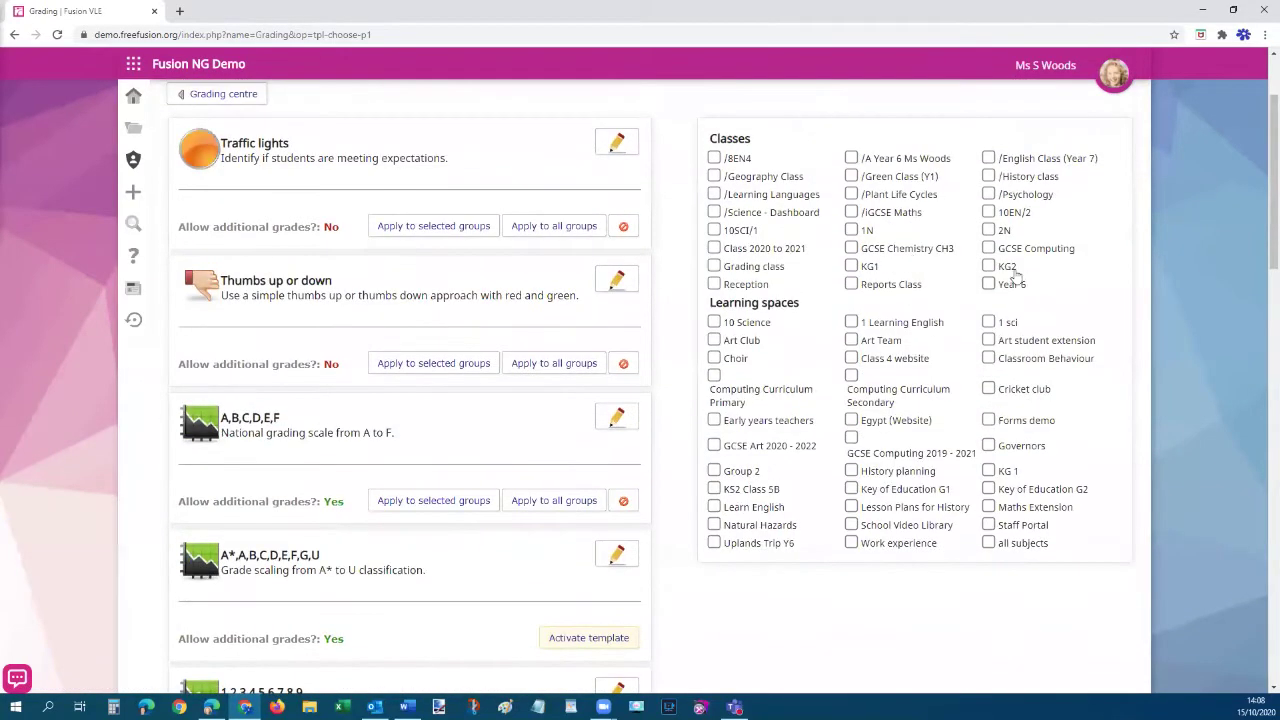
{"action": "left_click", "coordinate": [714, 266]}
{"action": "scroll", "coordinate": [759, 582], "scroll_direction": "down", "scroll_amount": 15}
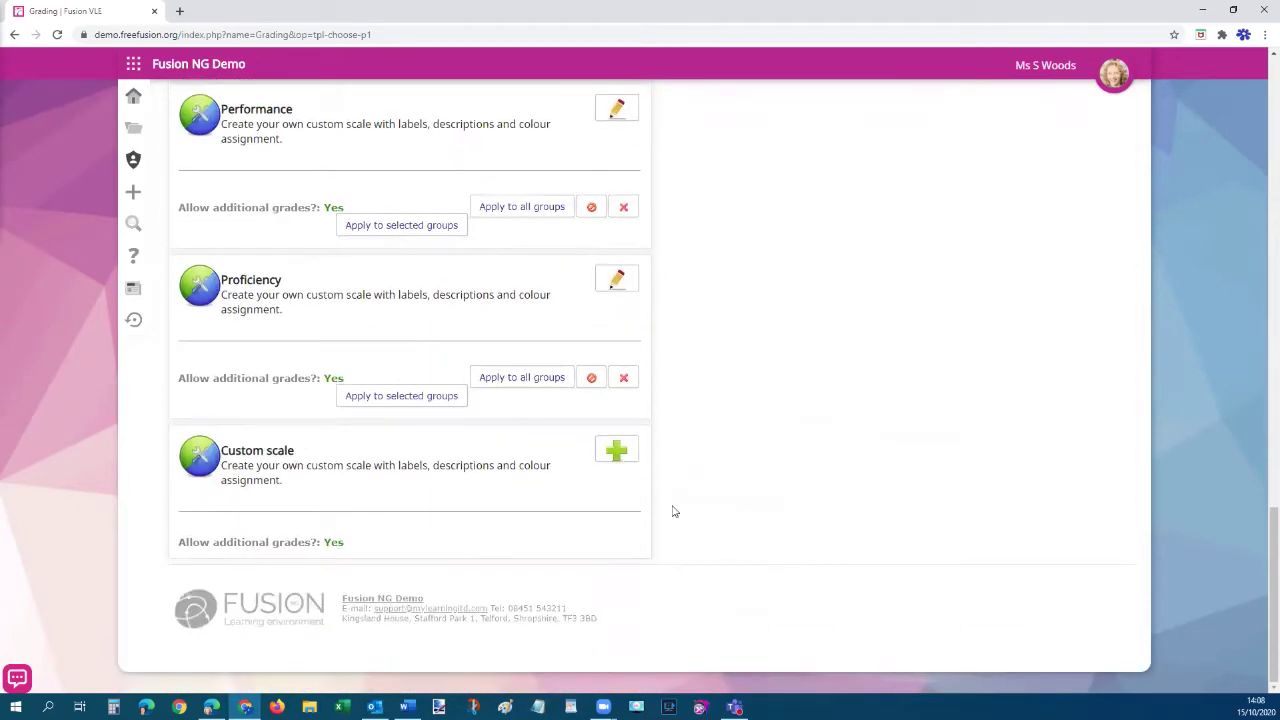
{"action": "left_click", "coordinate": [406, 398]}
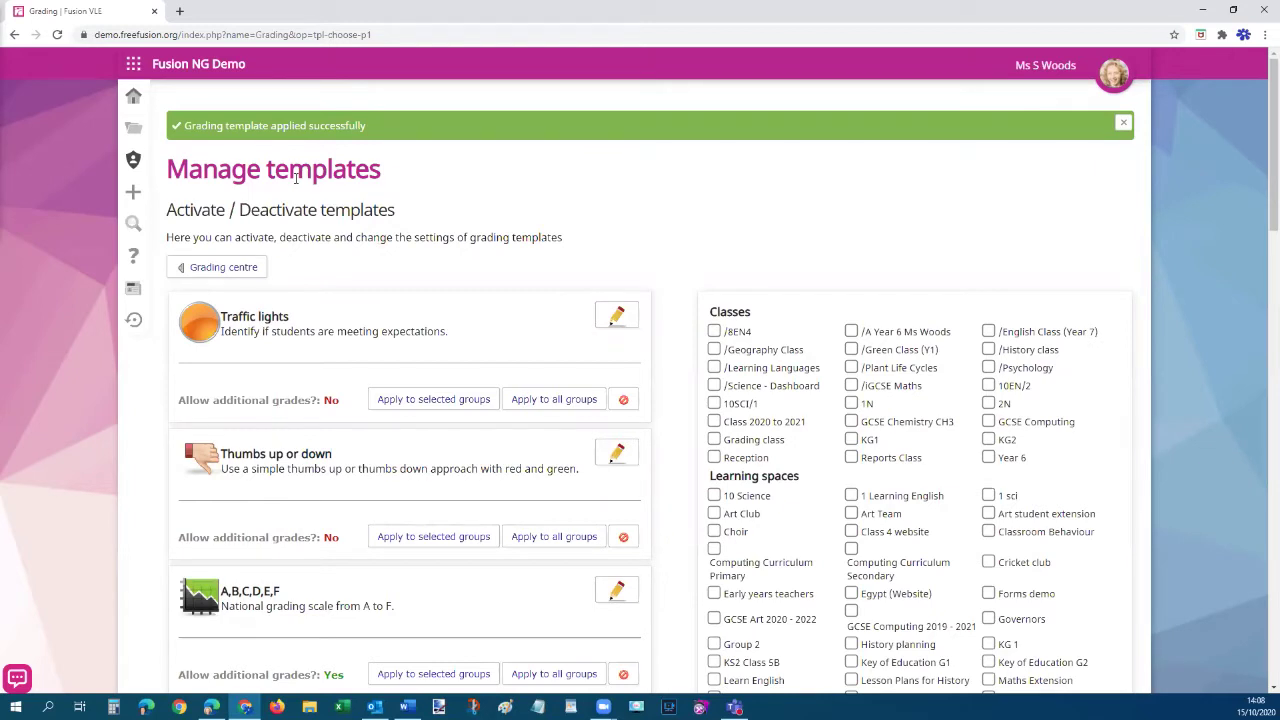
Open the settings of Grading class from the Classes area and expand its advanced options
{"action": "left_click", "coordinate": [130, 133]}
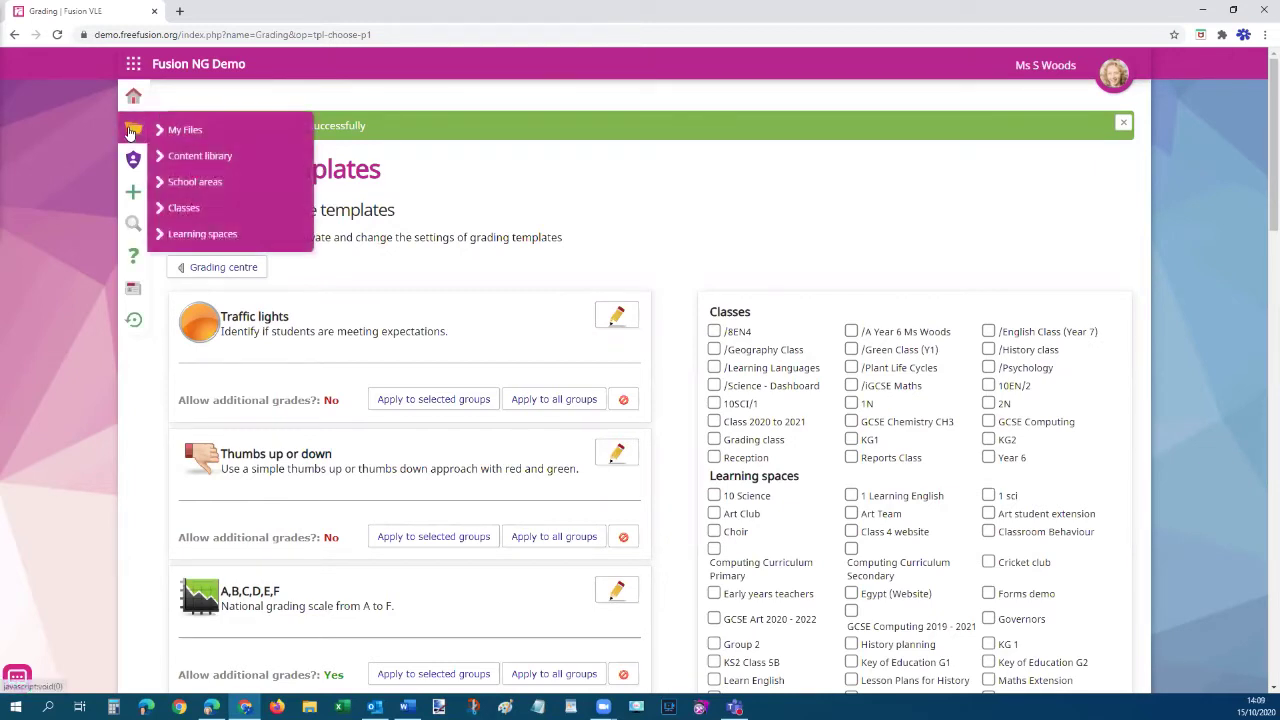
{"action": "left_click", "coordinate": [183, 210]}
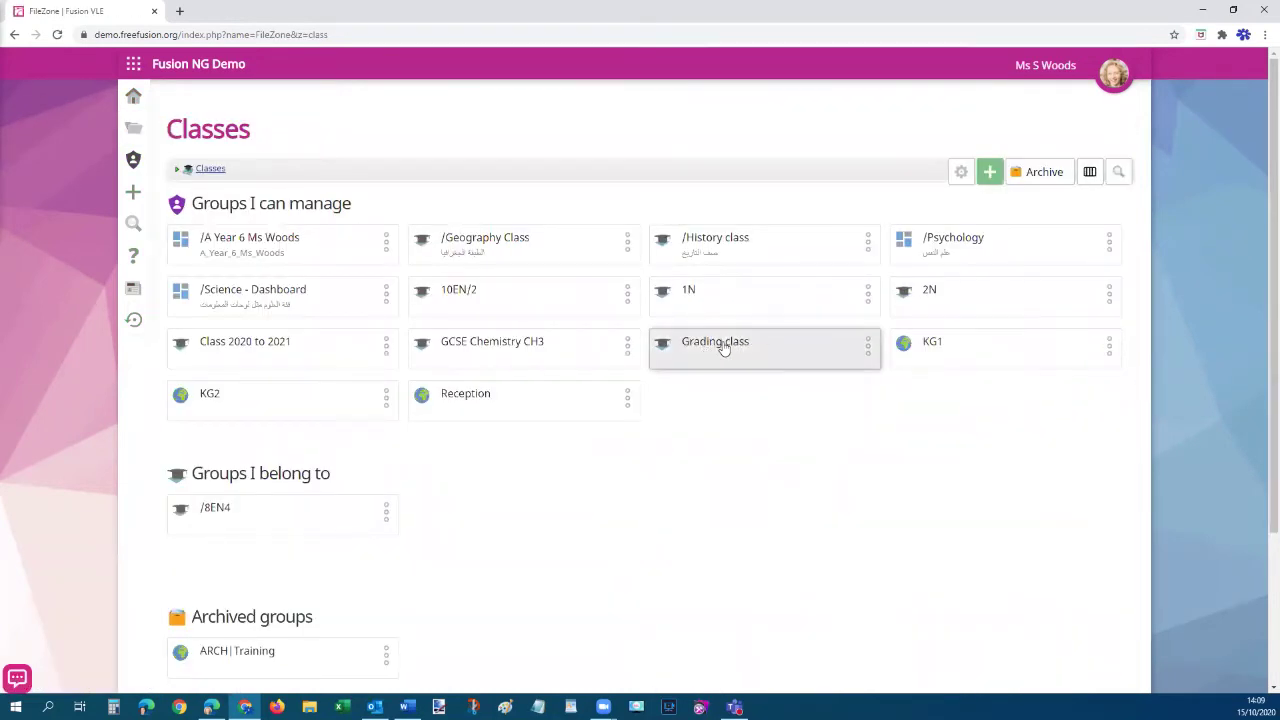
{"action": "left_click", "coordinate": [868, 348]}
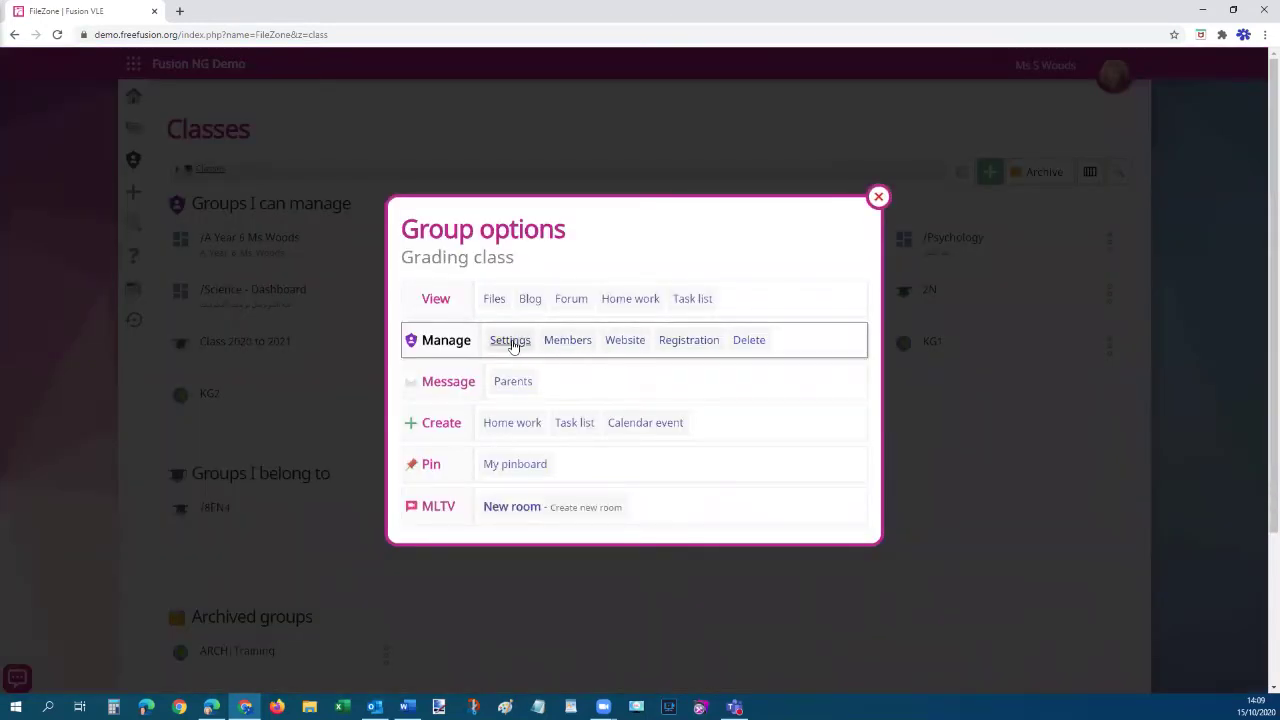
{"action": "left_click", "coordinate": [509, 342]}
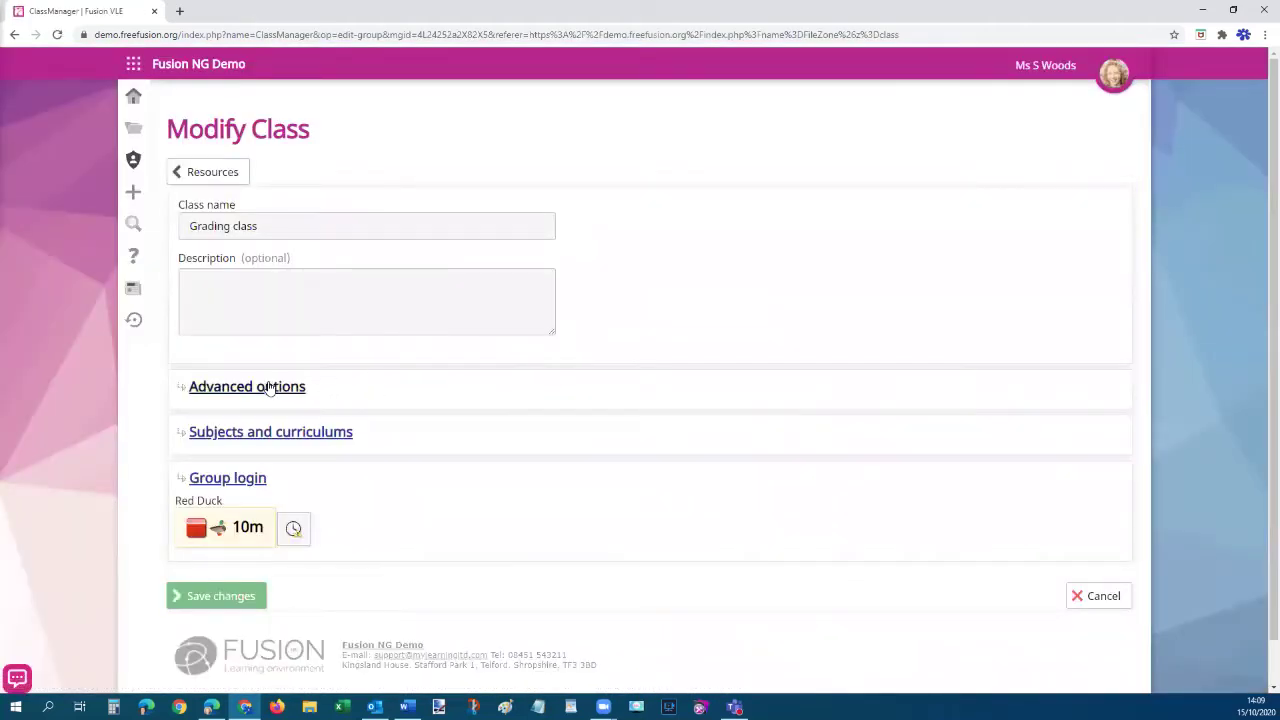
{"action": "left_click", "coordinate": [246, 388]}
{"action": "scroll", "coordinate": [629, 463], "scroll_direction": "down", "scroll_amount": 1}
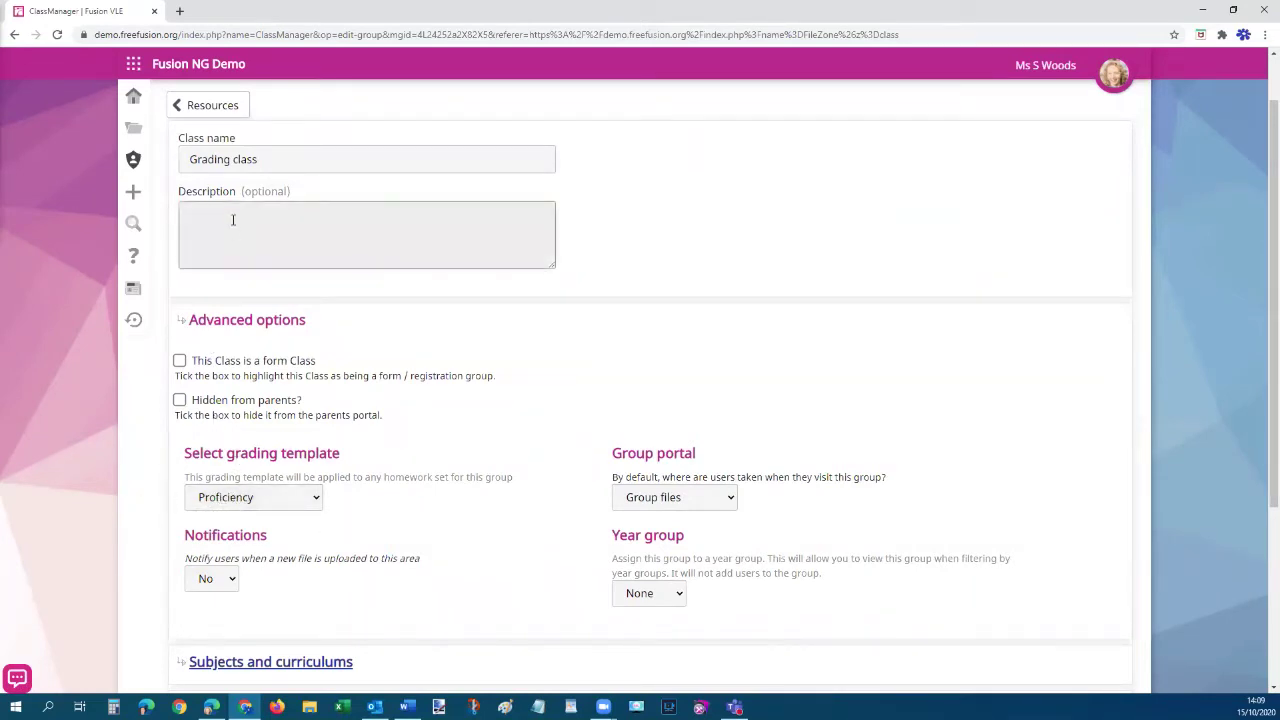
Try the 1,2,3,4,5,6,7,8,9 grading template for Grading class, reselect Proficiency and save the class changes
{"action": "left_click", "coordinate": [250, 498]}
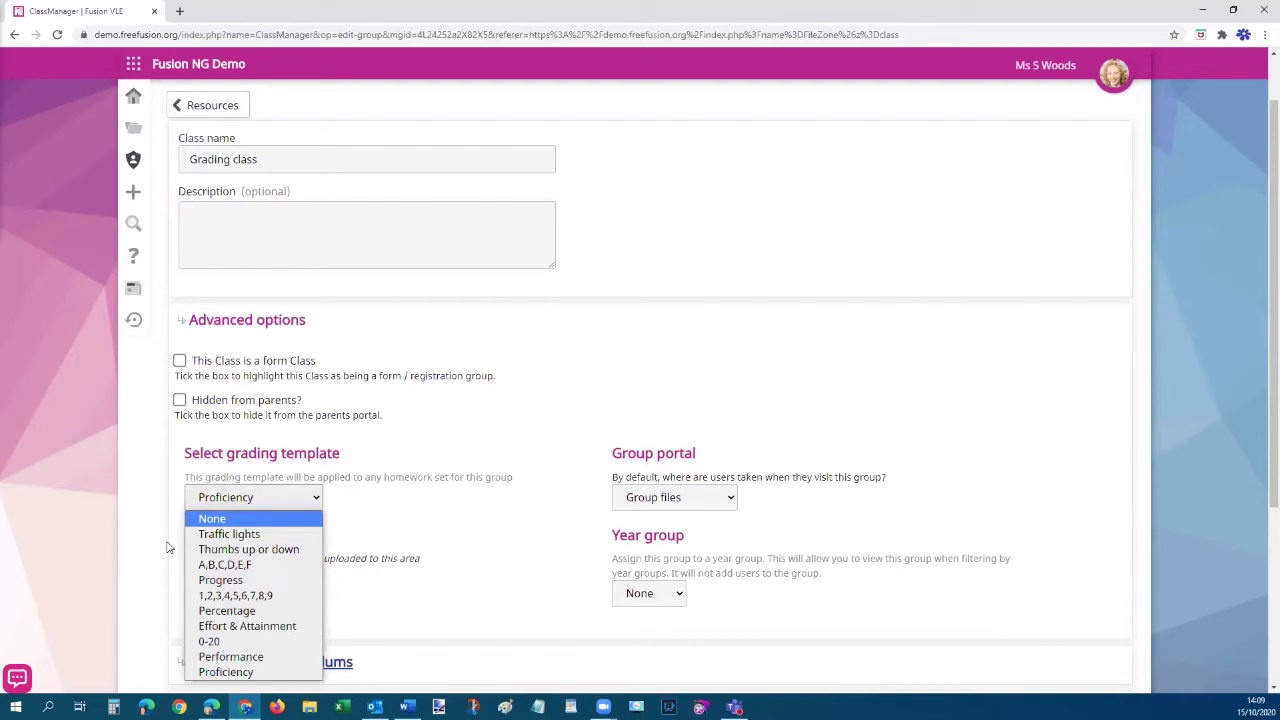
{"action": "left_click", "coordinate": [220, 596]}
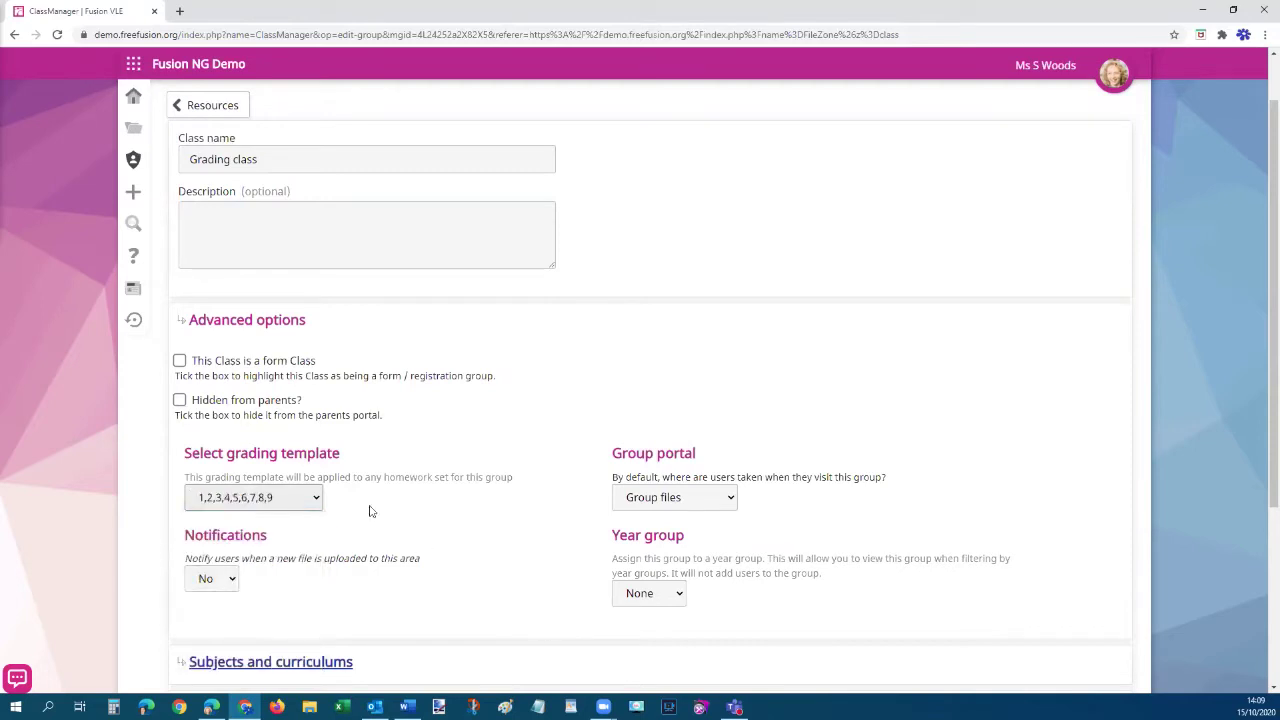
{"action": "left_click", "coordinate": [311, 499]}
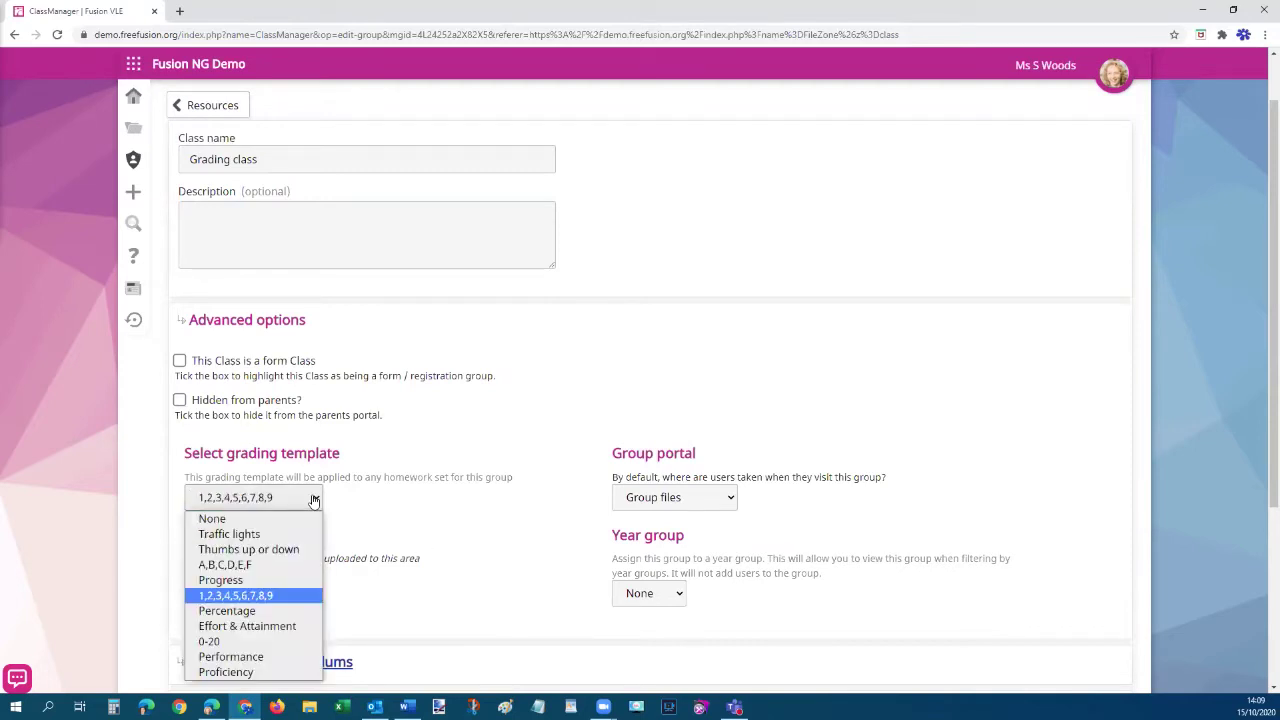
{"action": "left_click", "coordinate": [258, 668]}
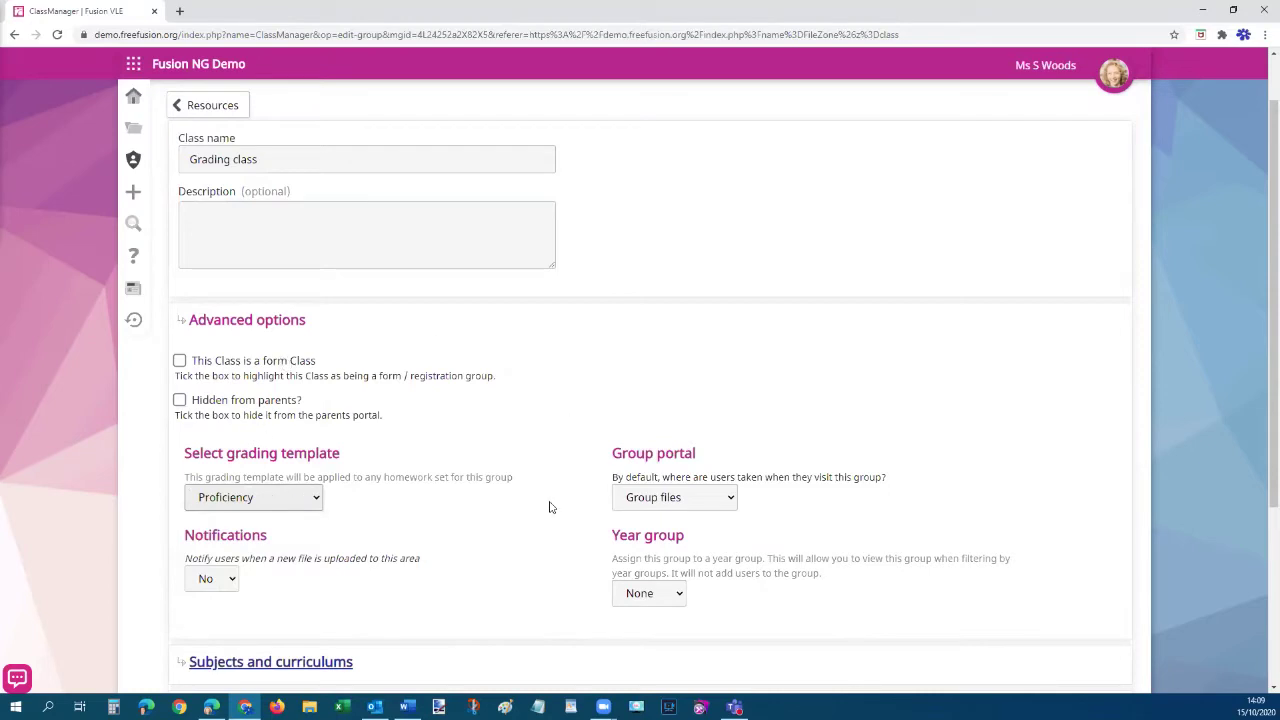
{"action": "scroll", "coordinate": [549, 507], "scroll_direction": "down", "scroll_amount": 3}
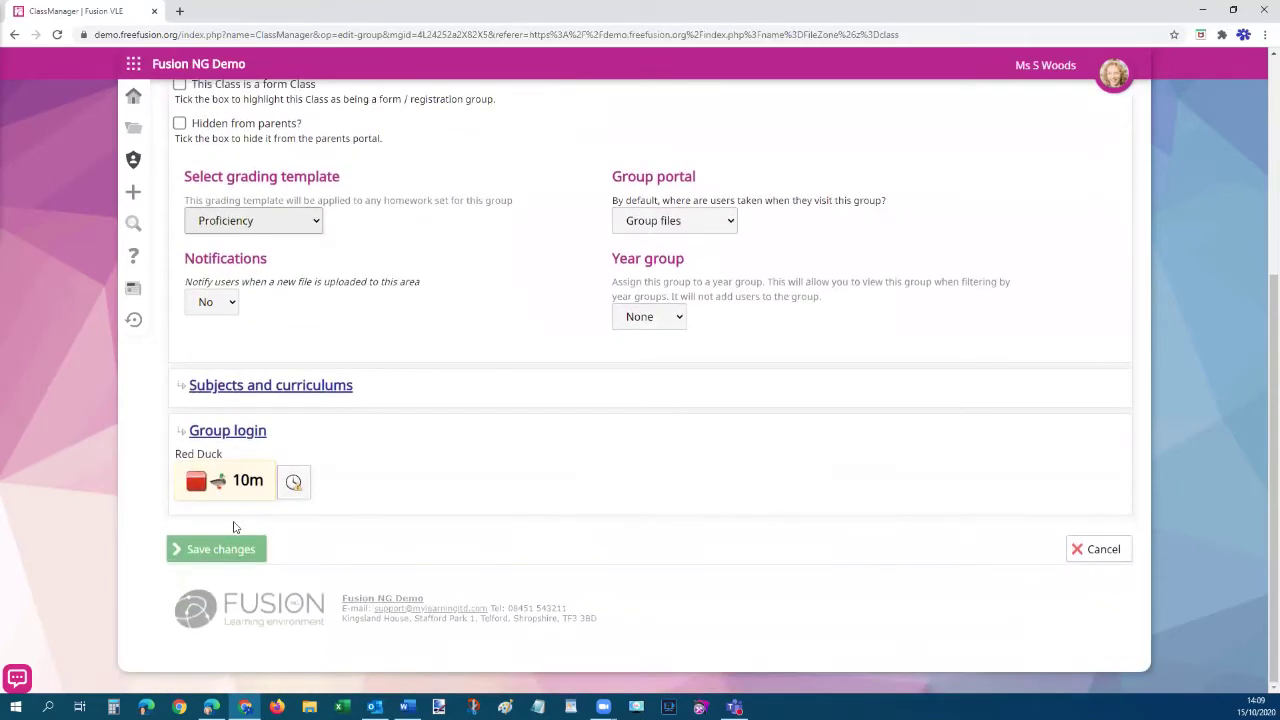
{"action": "left_click", "coordinate": [213, 551]}
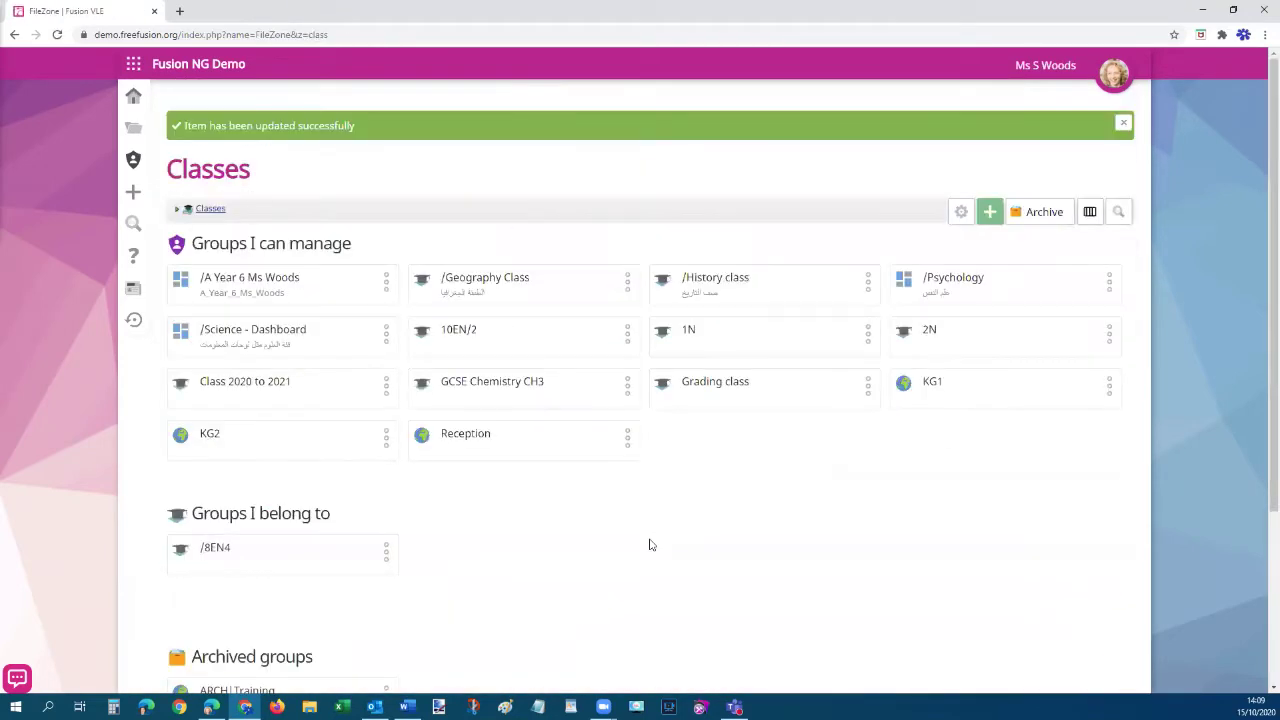
Set the grading template of the GCSE Chemistry CH3 class to 1,2,3,4,5,6,7,8,9 and save the changes
{"action": "left_click", "coordinate": [628, 388]}
{"action": "left_click", "coordinate": [505, 340]}
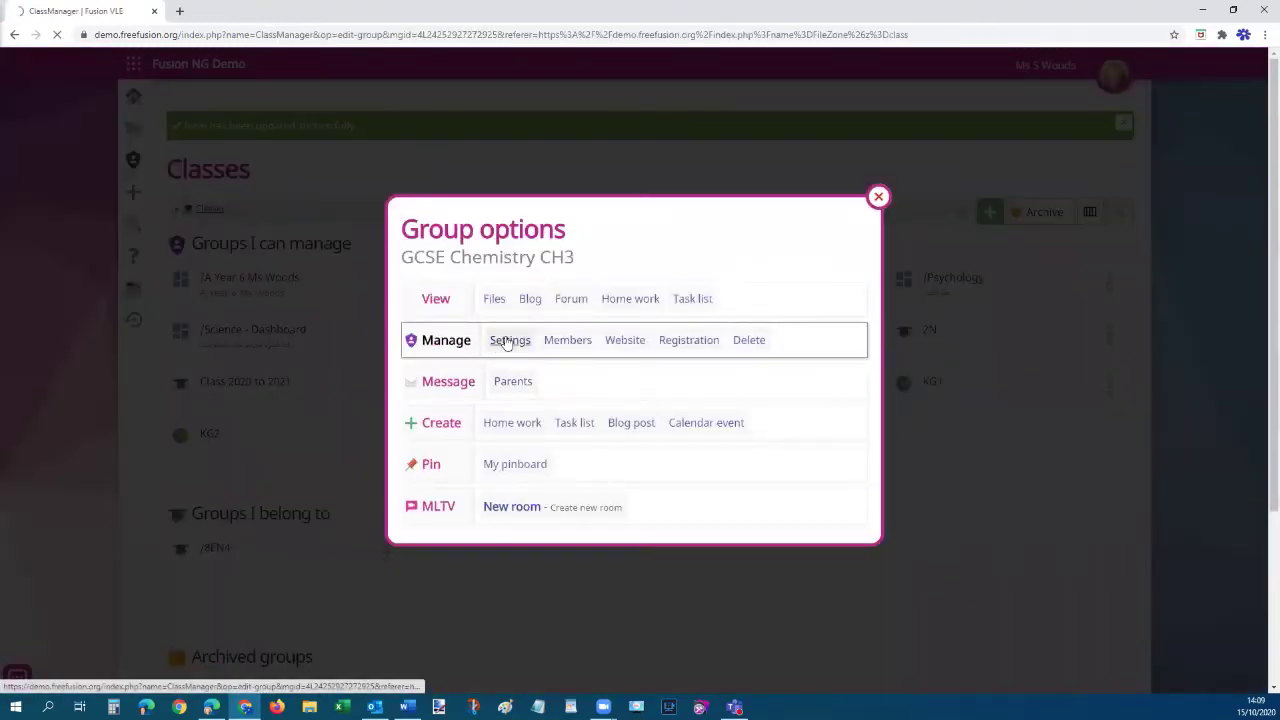
{"action": "left_click", "coordinate": [300, 386]}
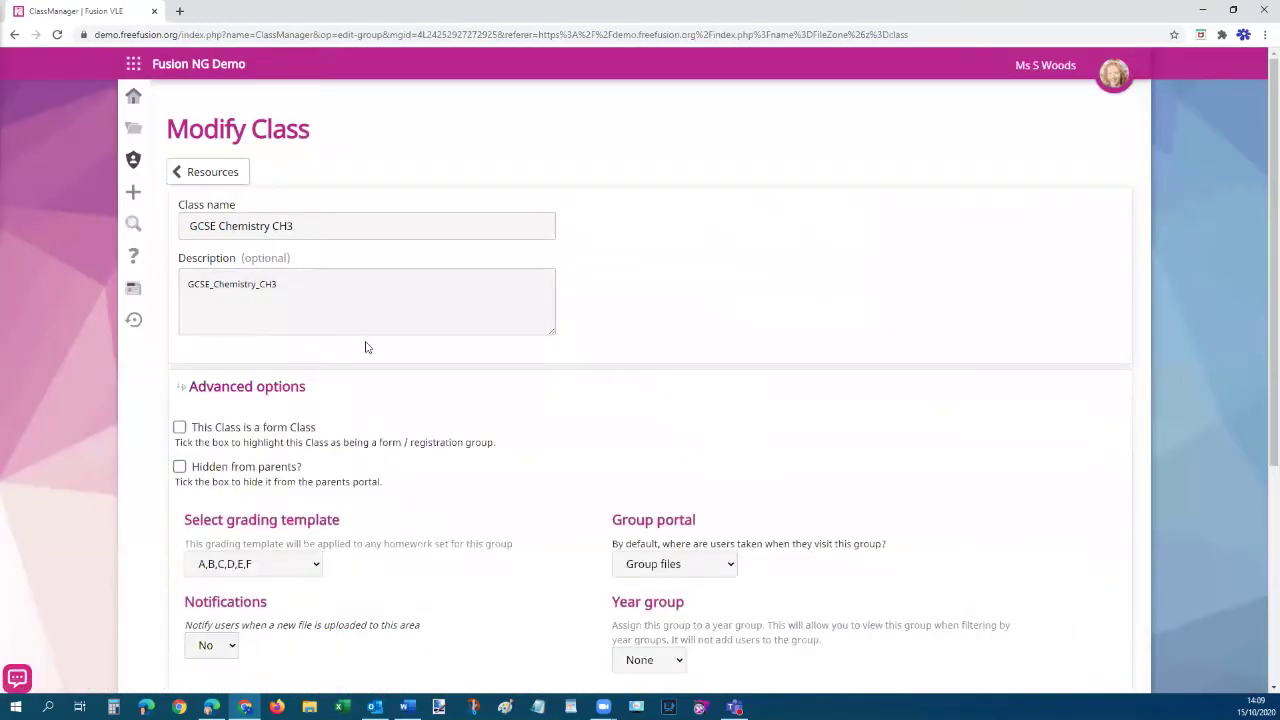
{"action": "left_click", "coordinate": [295, 566]}
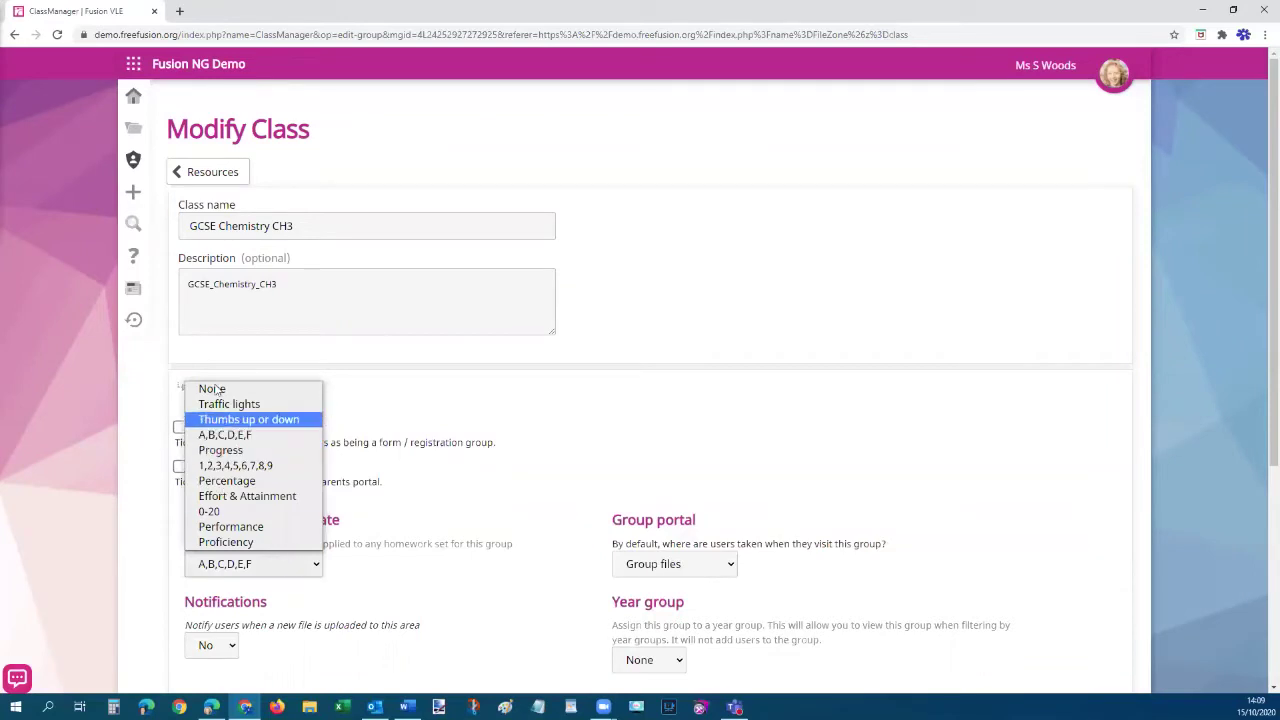
{"action": "left_click", "coordinate": [300, 466]}
{"action": "scroll", "coordinate": [405, 595], "scroll_direction": "down", "scroll_amount": 3}
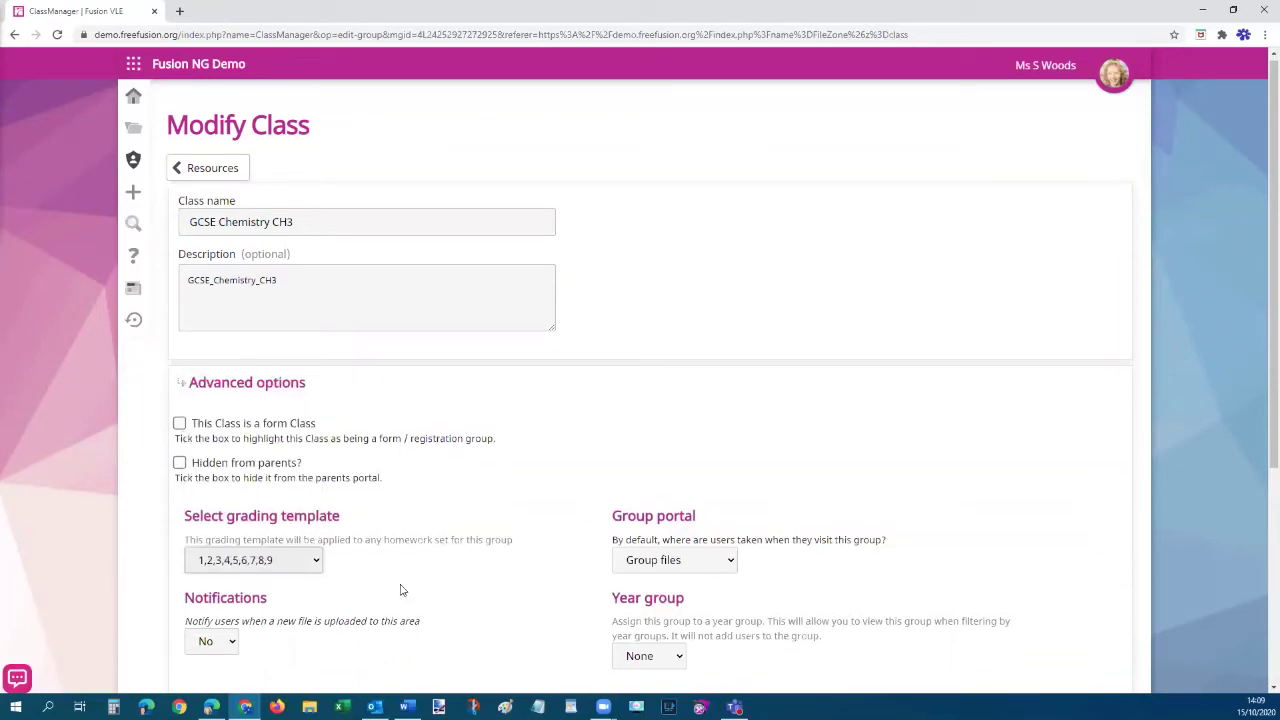
{"action": "left_click", "coordinate": [234, 620]}
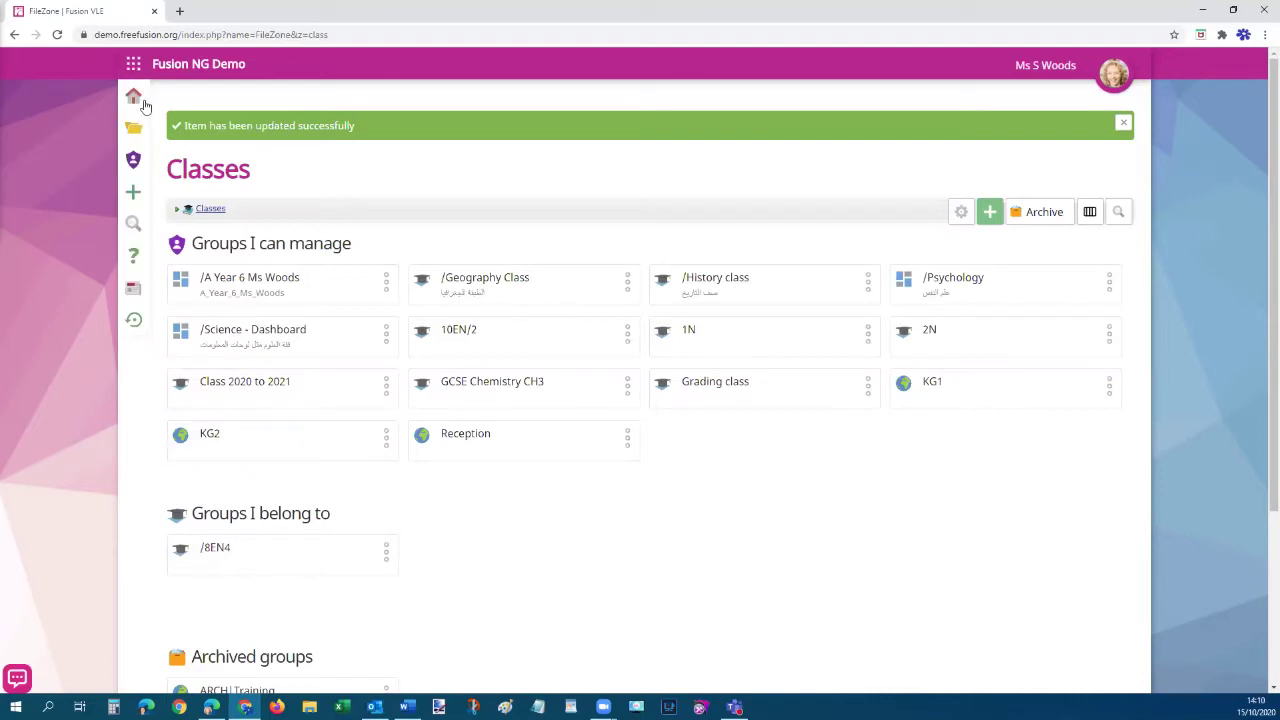
Open Geography Homework for Grading class from the active homework list
{"action": "left_click", "coordinate": [135, 68]}
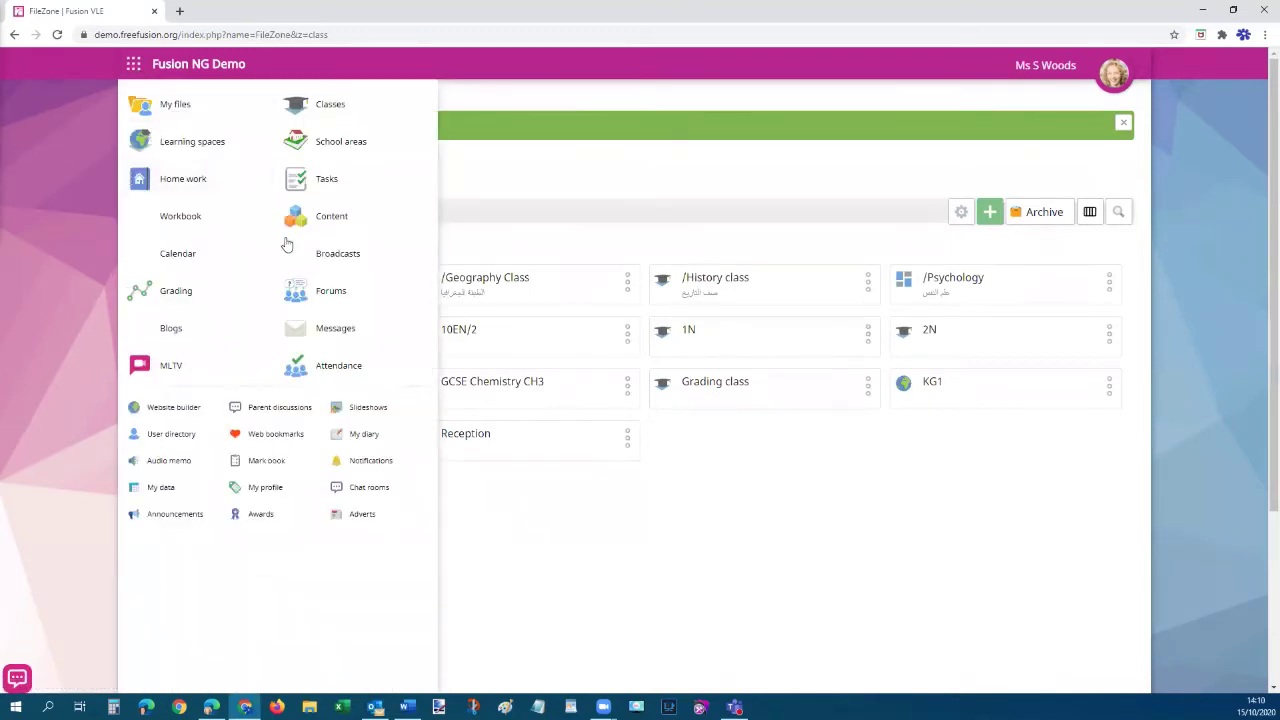
{"action": "left_click", "coordinate": [187, 180]}
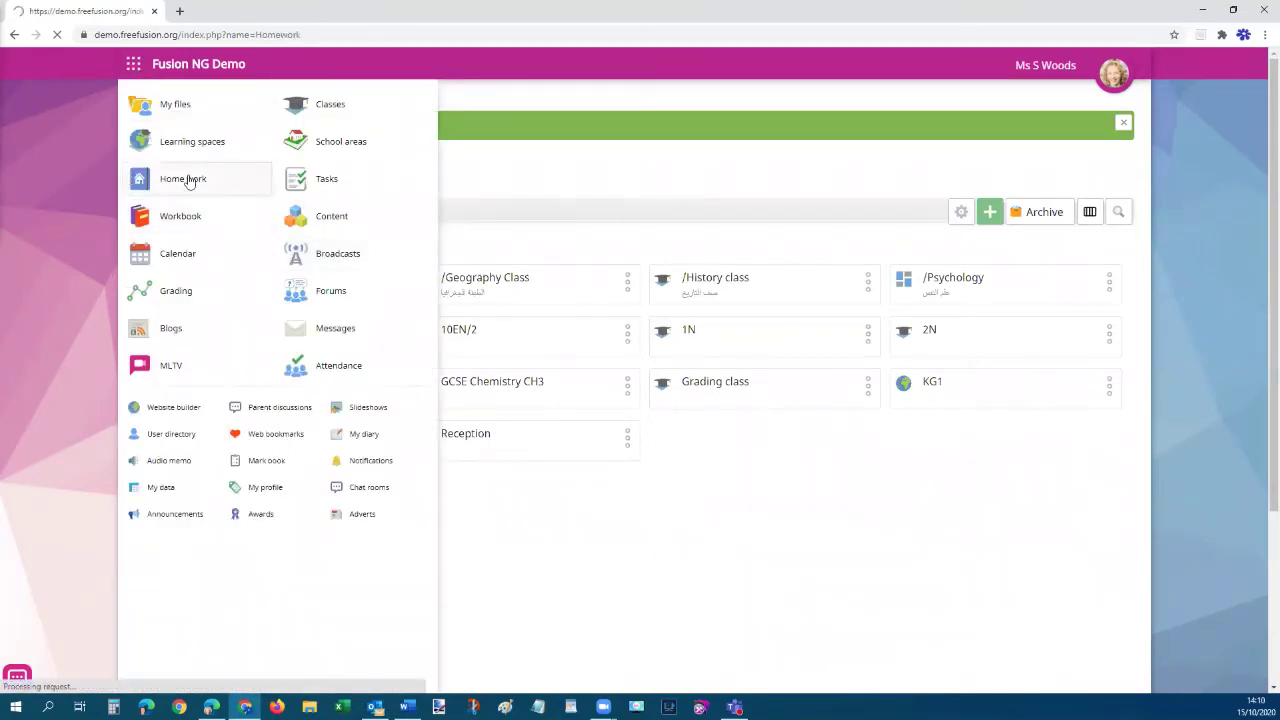
{"action": "scroll", "coordinate": [682, 198], "scroll_direction": "down", "scroll_amount": 3}
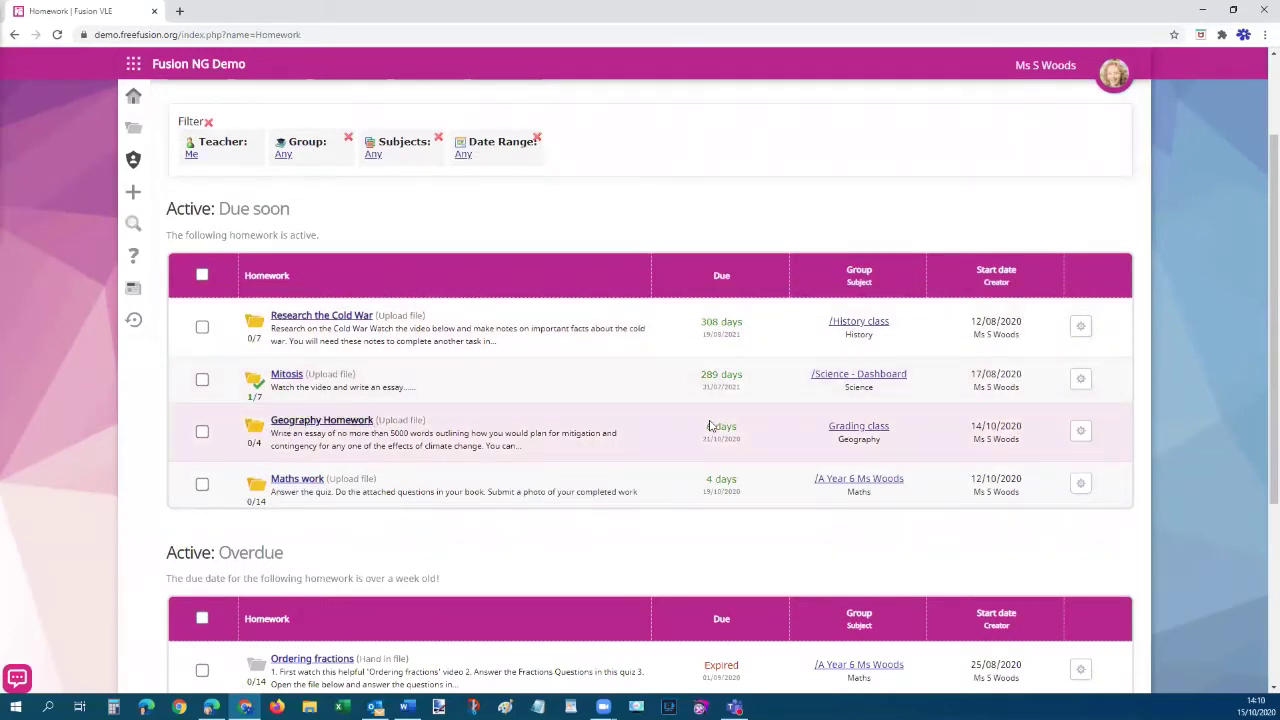
{"action": "left_click", "coordinate": [306, 421]}
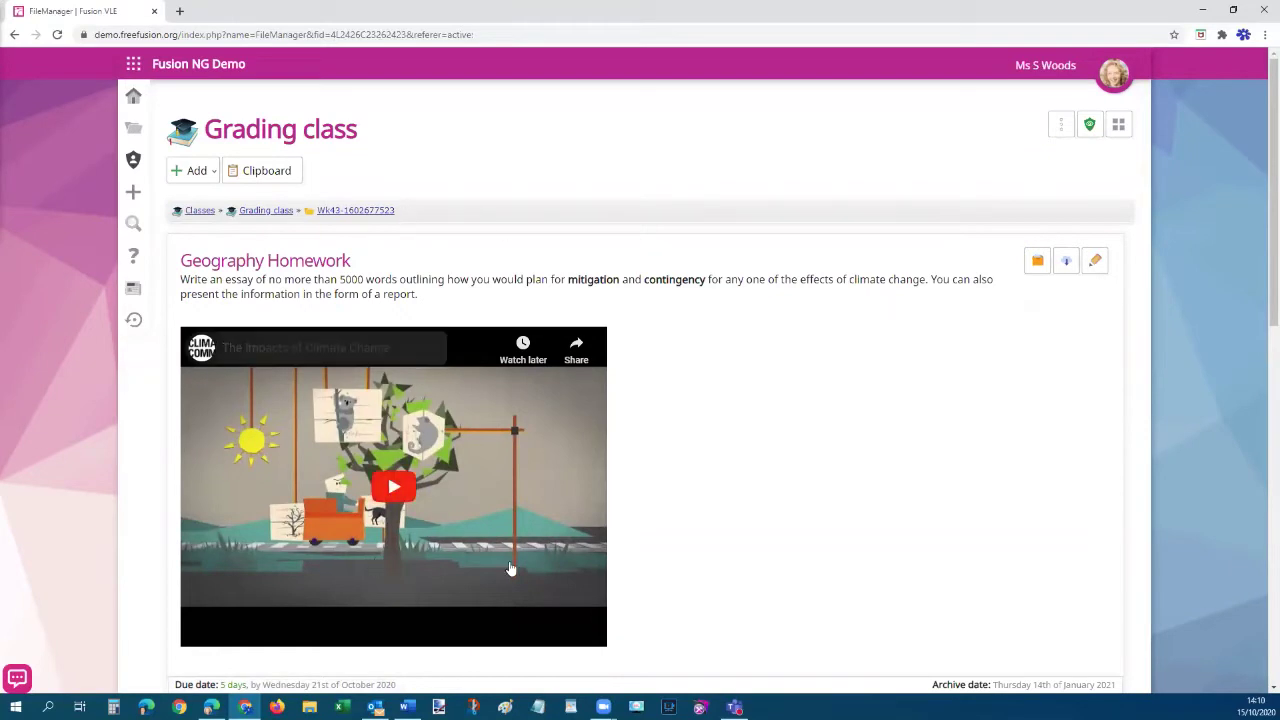
Open the Word document a class member submitted on 14-10-2020 and bring it into the Leave feedback editor
{"action": "scroll", "coordinate": [909, 523], "scroll_direction": "down", "scroll_amount": 3}
{"action": "scroll", "coordinate": [909, 523], "scroll_direction": "down", "scroll_amount": 2}
{"action": "scroll", "coordinate": [590, 372], "scroll_direction": "down", "scroll_amount": 1}
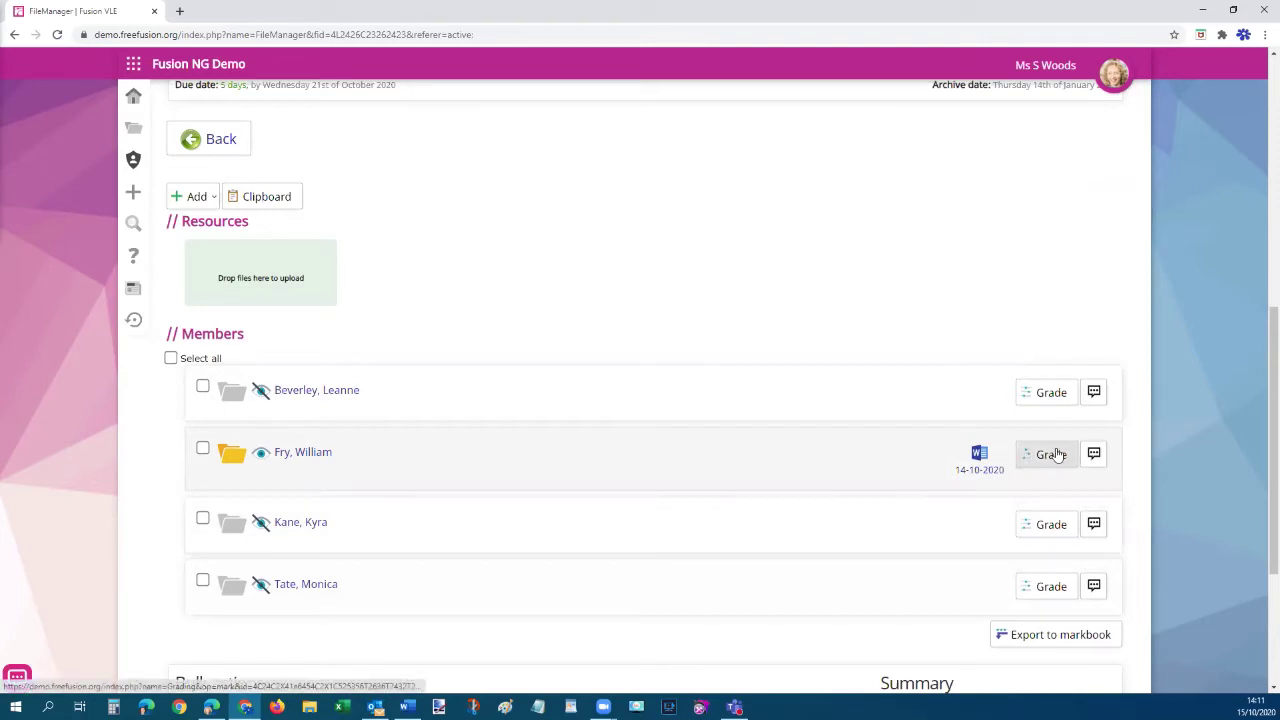
{"action": "left_click", "coordinate": [979, 457]}
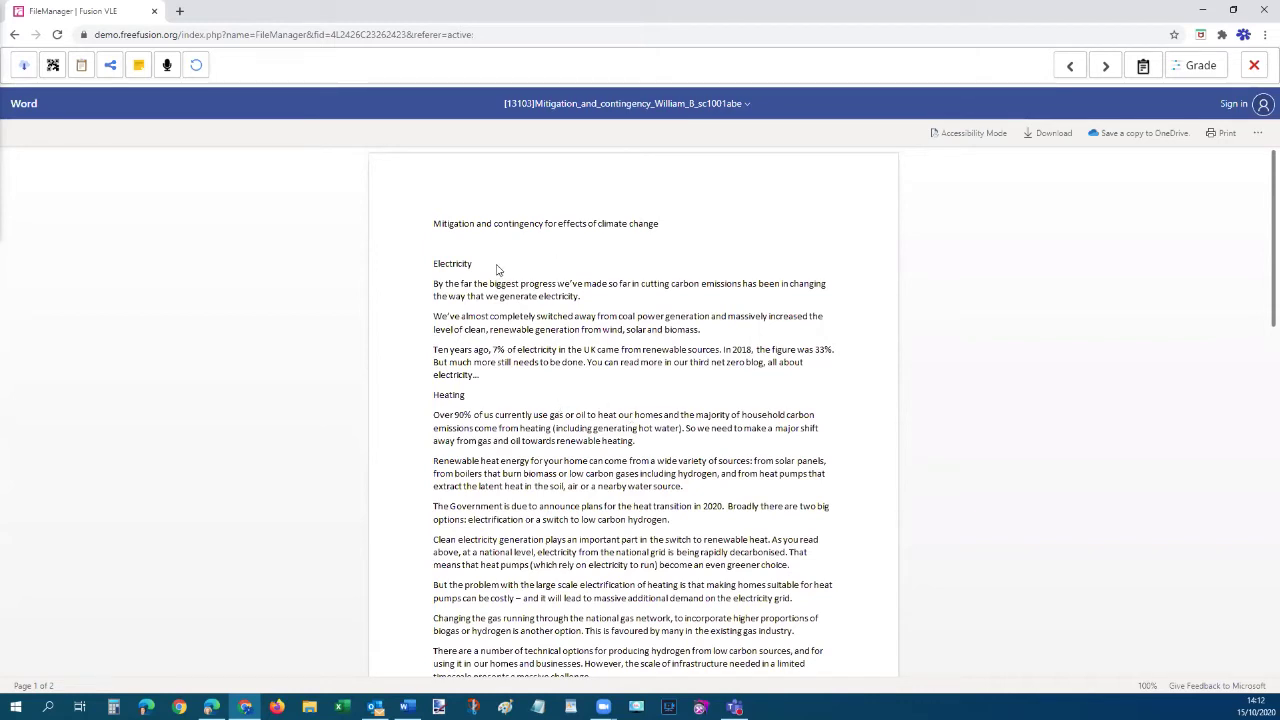
{"action": "left_click", "coordinate": [139, 66]}
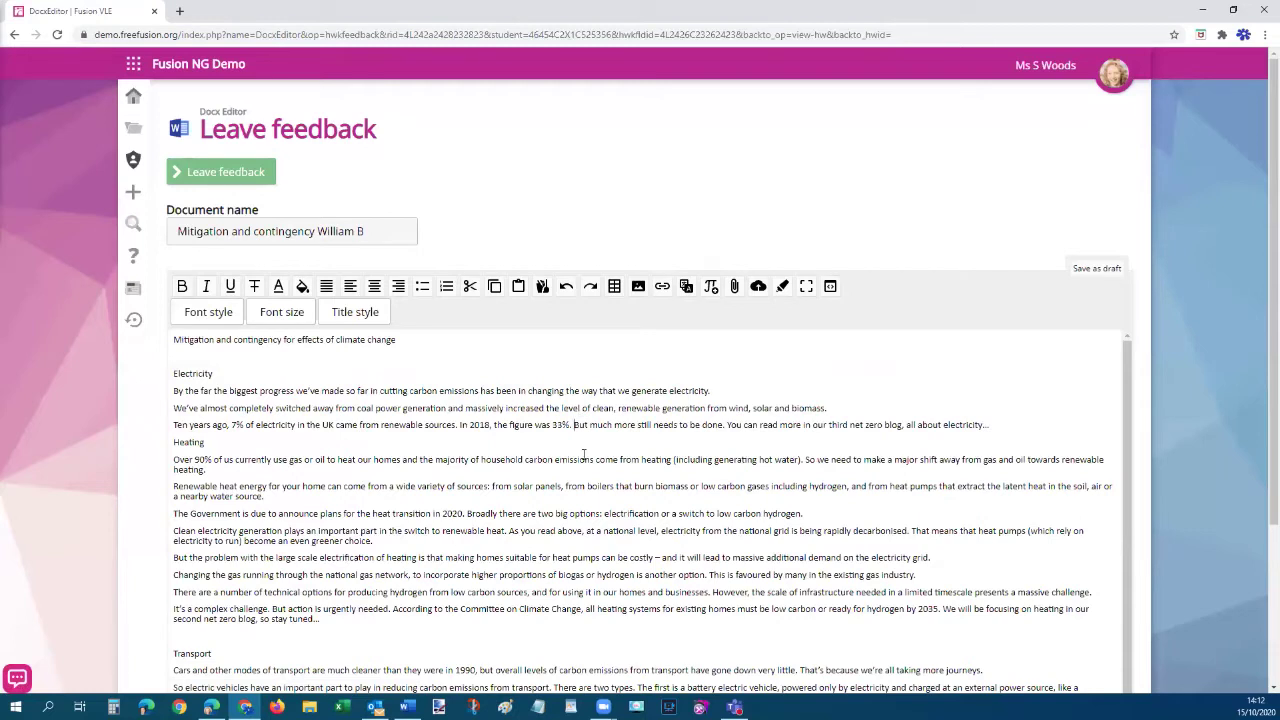
Insert the New paragraph inline mark before "But much more still needs to be done" and submit the feedback
{"action": "left_click", "coordinate": [782, 288]}
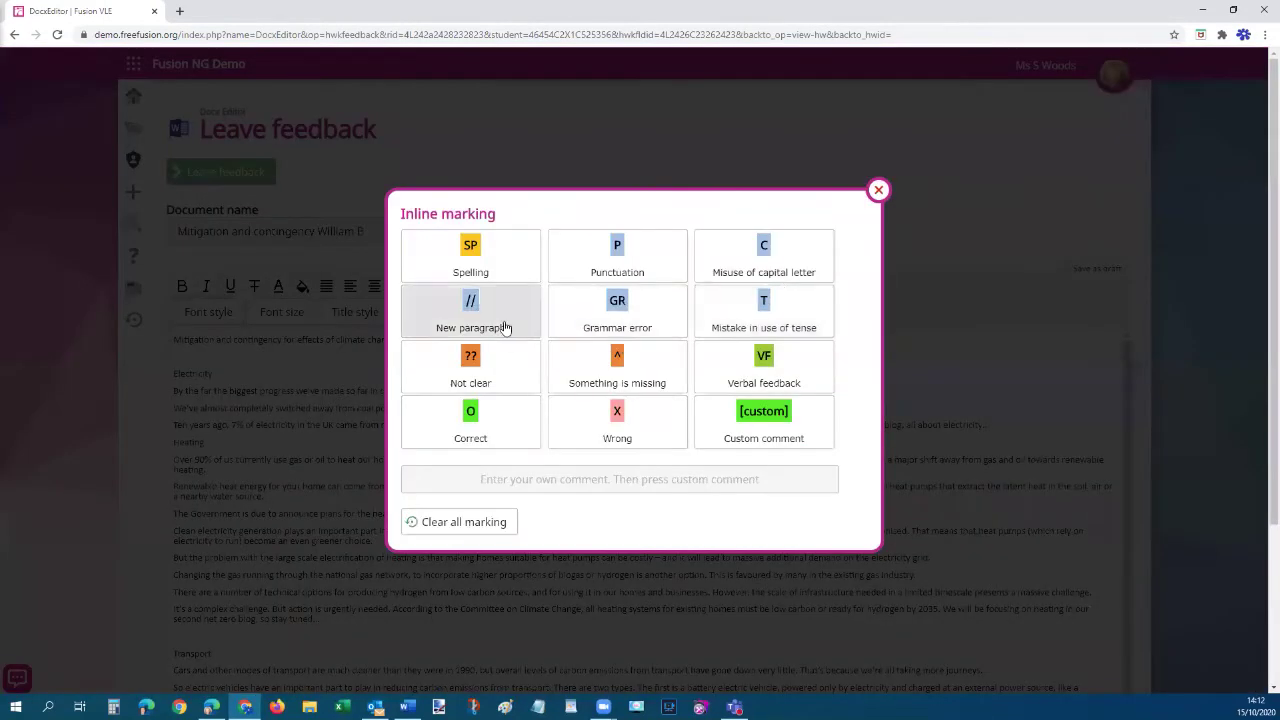
{"action": "left_click", "coordinate": [478, 300]}
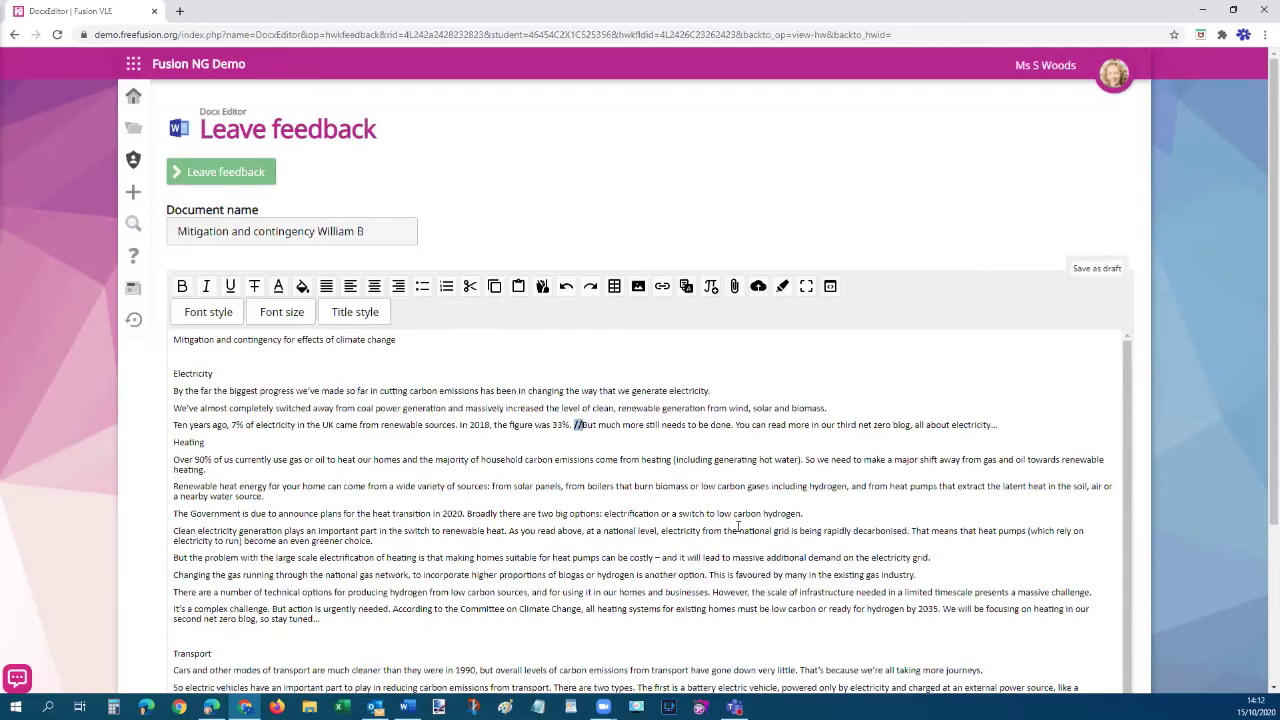
{"action": "left_click", "coordinate": [782, 286]}
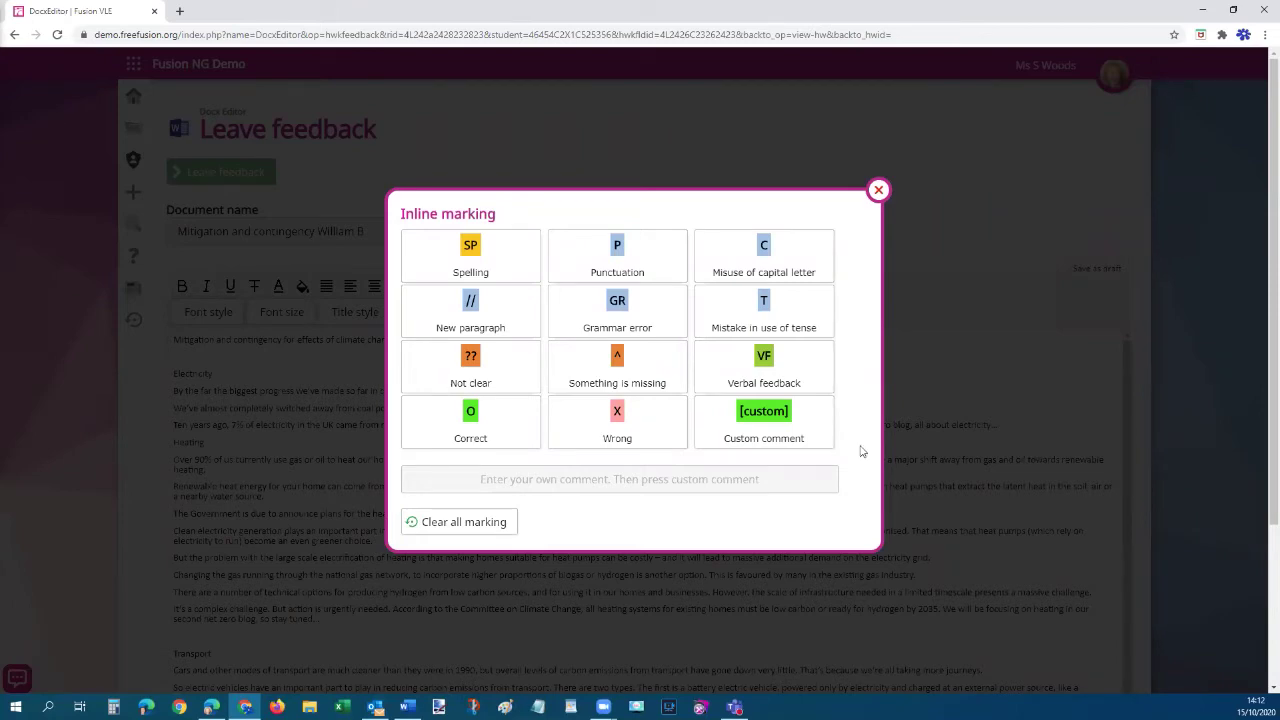
{"action": "left_click", "coordinate": [877, 191]}
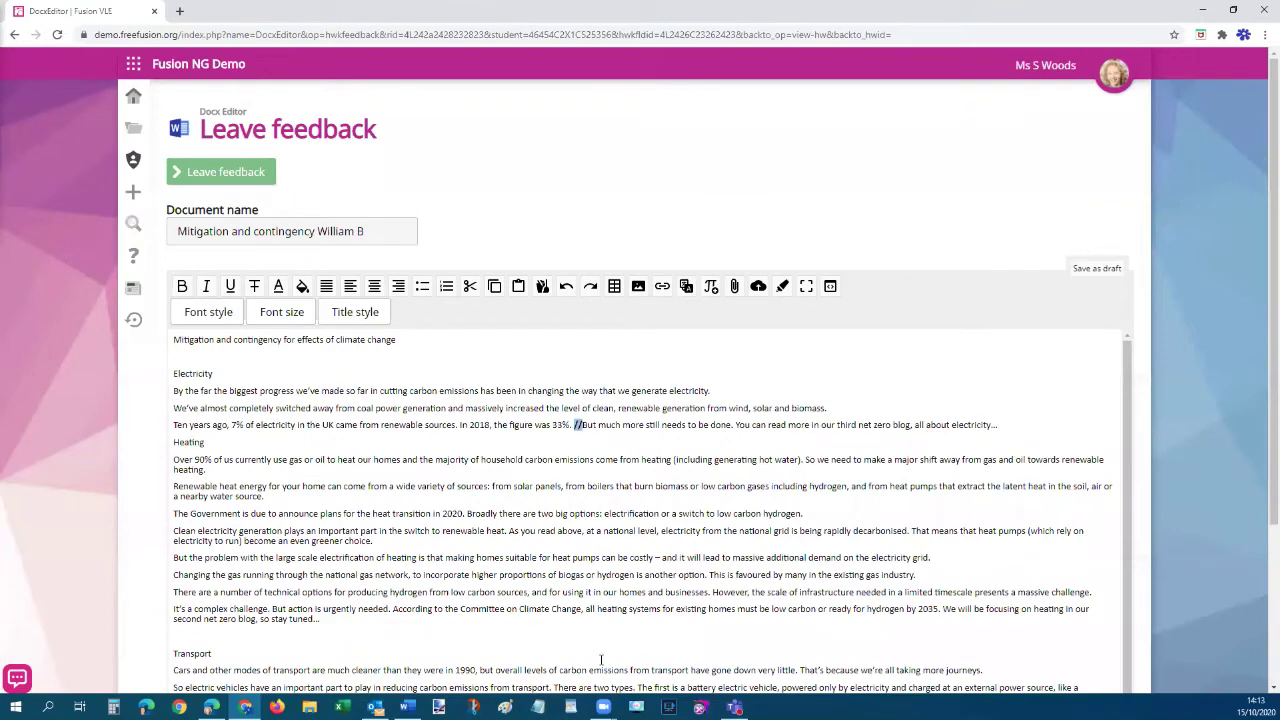
{"action": "left_click", "coordinate": [229, 174]}
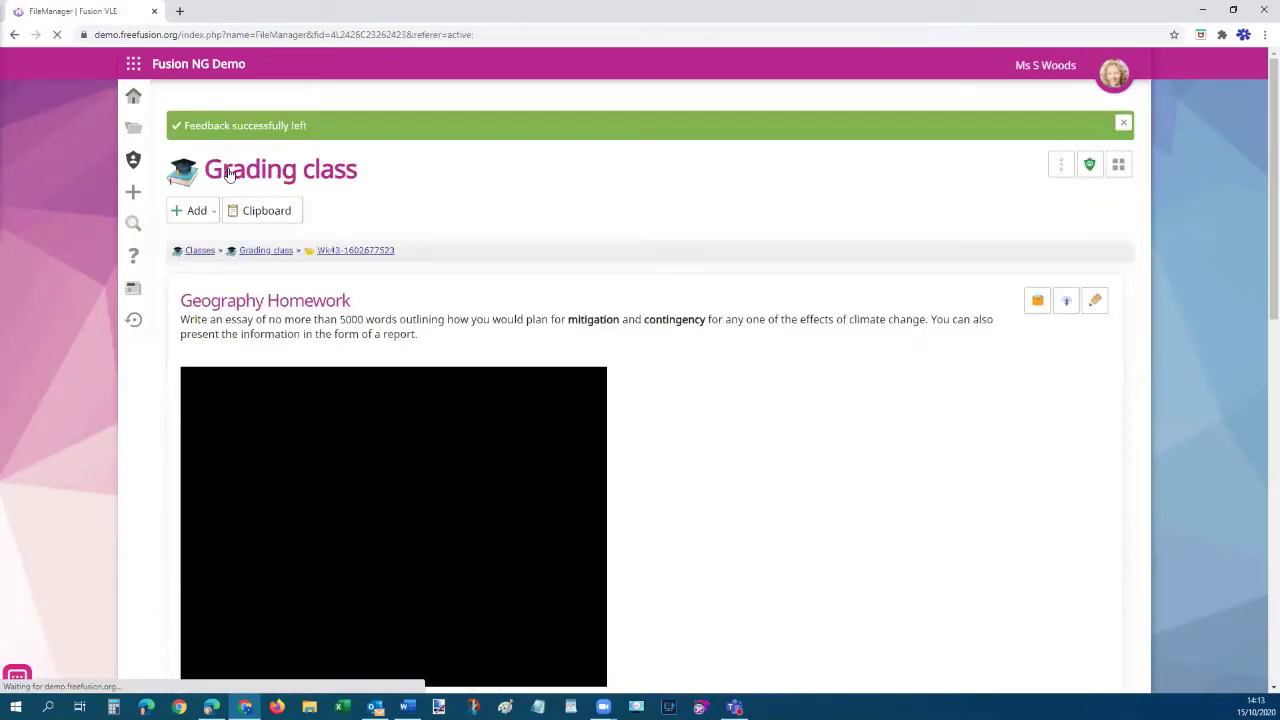
Reopen the Word document submitted on 14-10-2020 from the members list and open its grading form
{"action": "scroll", "coordinate": [969, 503], "scroll_direction": "down", "scroll_amount": 5}
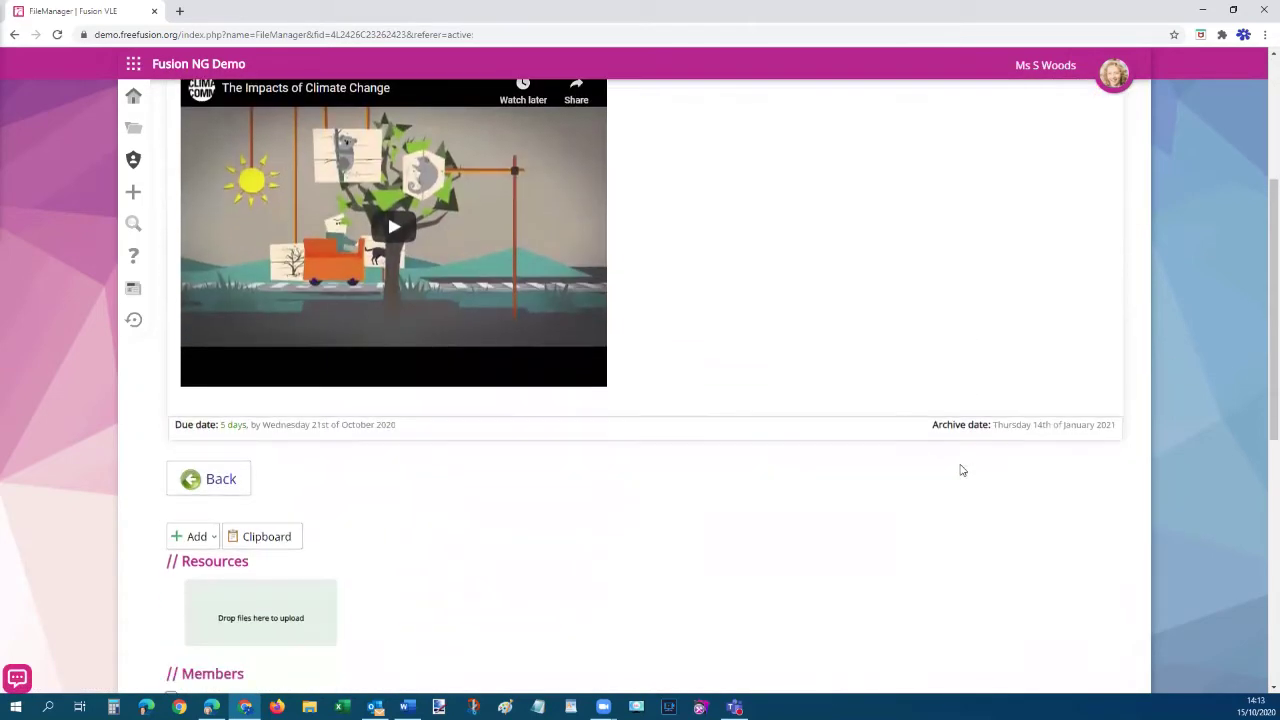
{"action": "scroll", "coordinate": [960, 470], "scroll_direction": "down", "scroll_amount": 2}
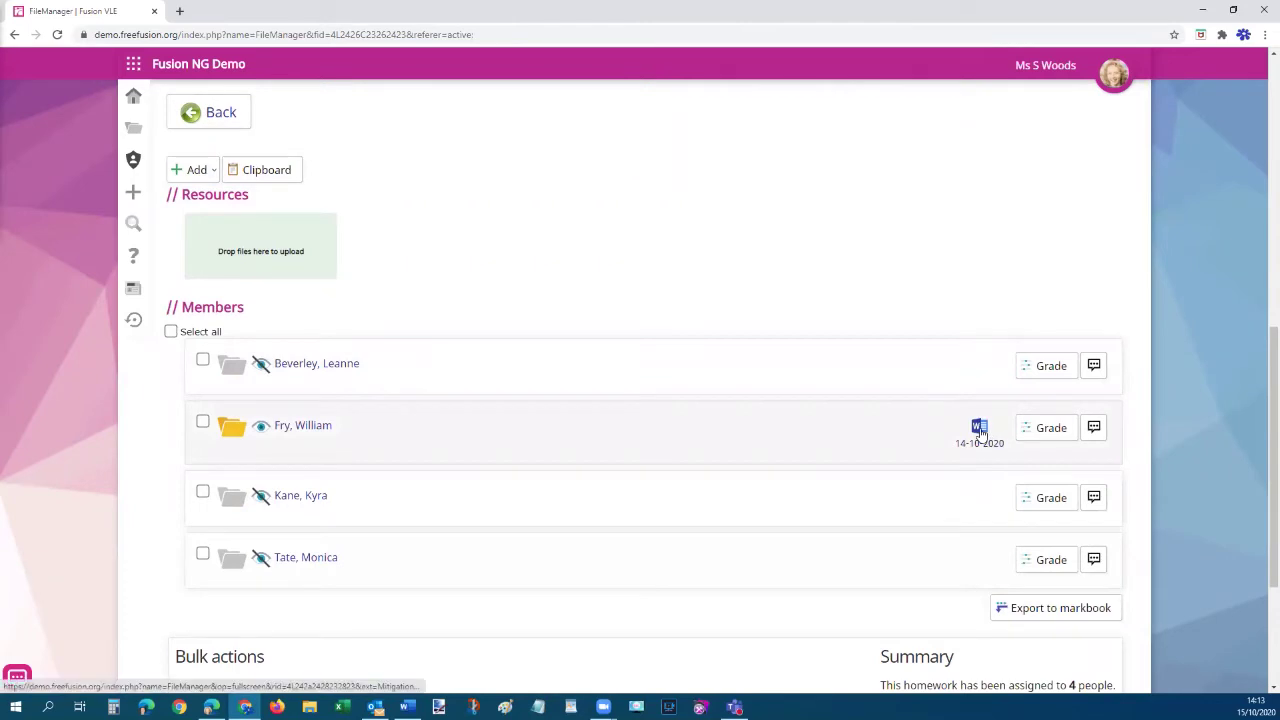
{"action": "left_click", "coordinate": [980, 432]}
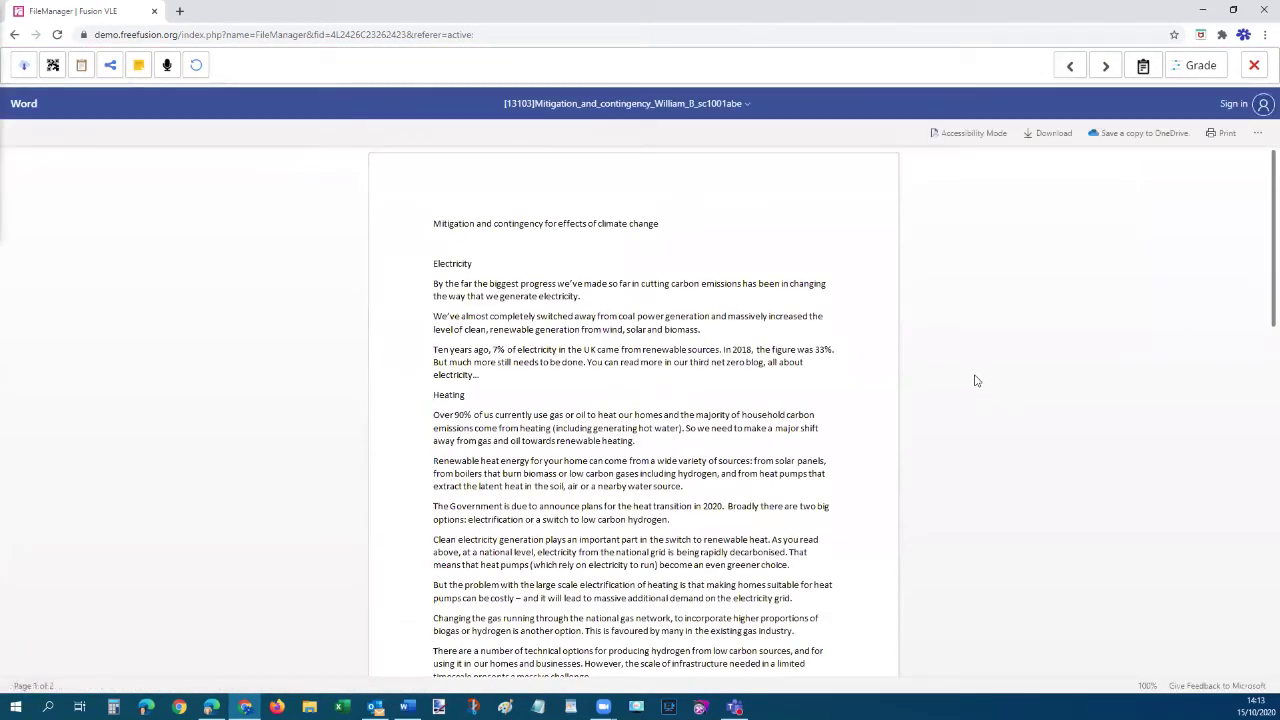
{"action": "left_click", "coordinate": [1193, 68]}
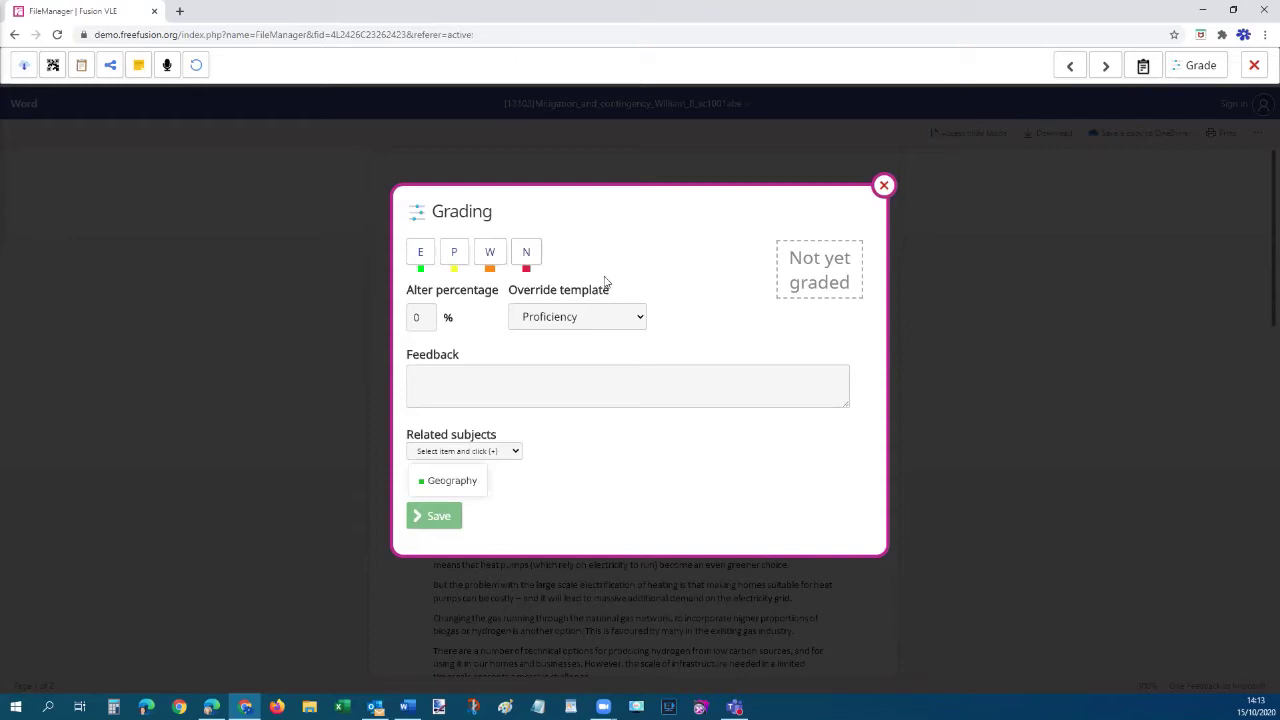
Grade the submission P (Proficient), add the feedback "Well written" followed by the student's first name, and save
{"action": "left_click", "coordinate": [453, 253]}
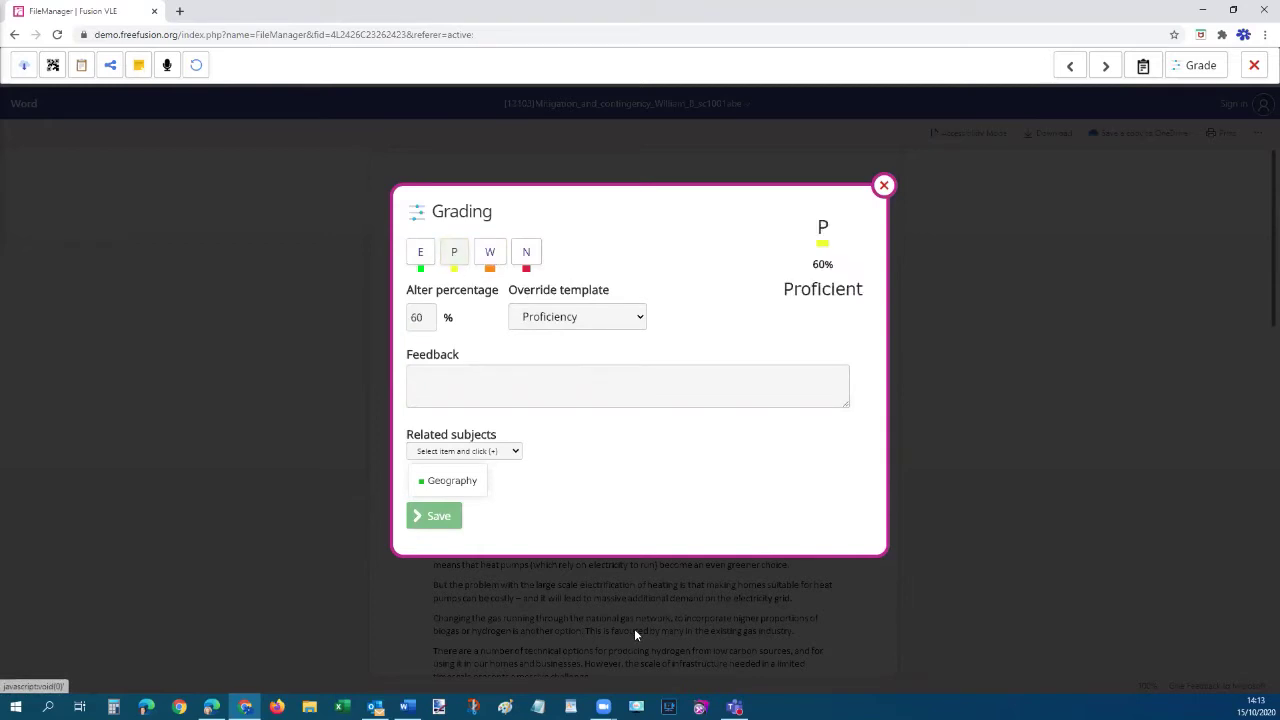
{"action": "left_click", "coordinate": [520, 396]}
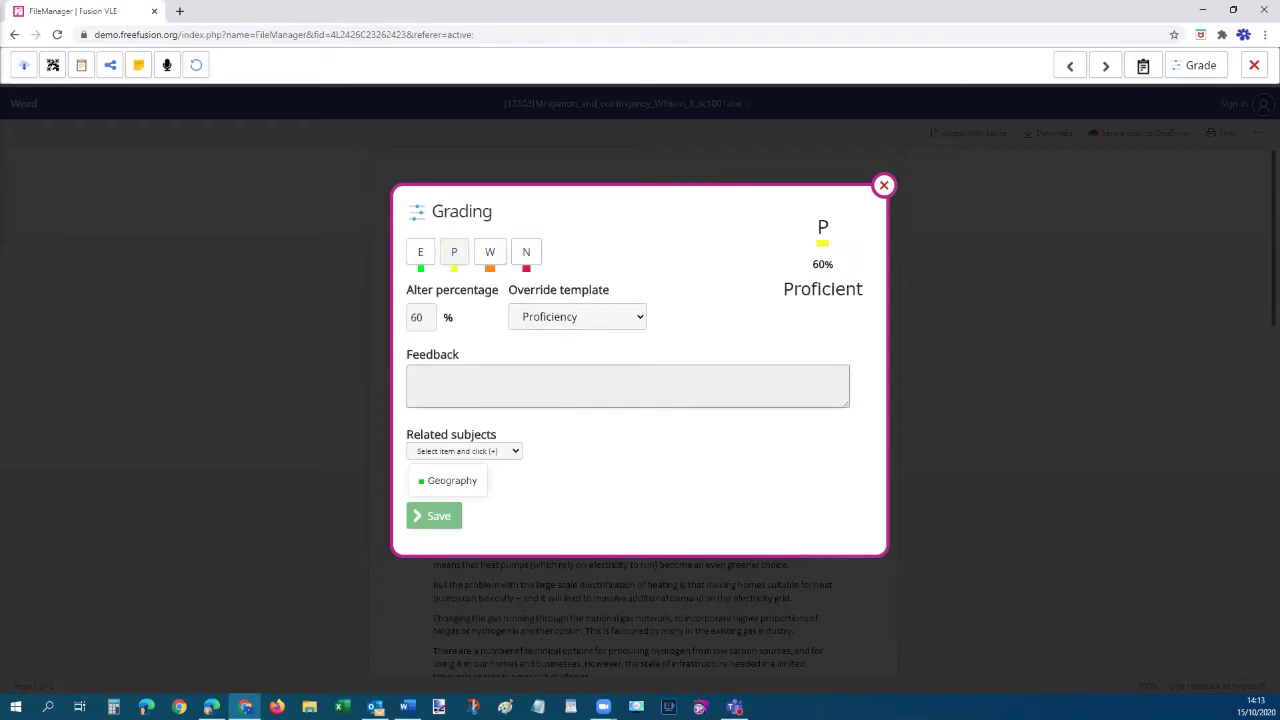
{"action": "type", "text": "Well written William"}
{"action": "left_click", "coordinate": [439, 517]}
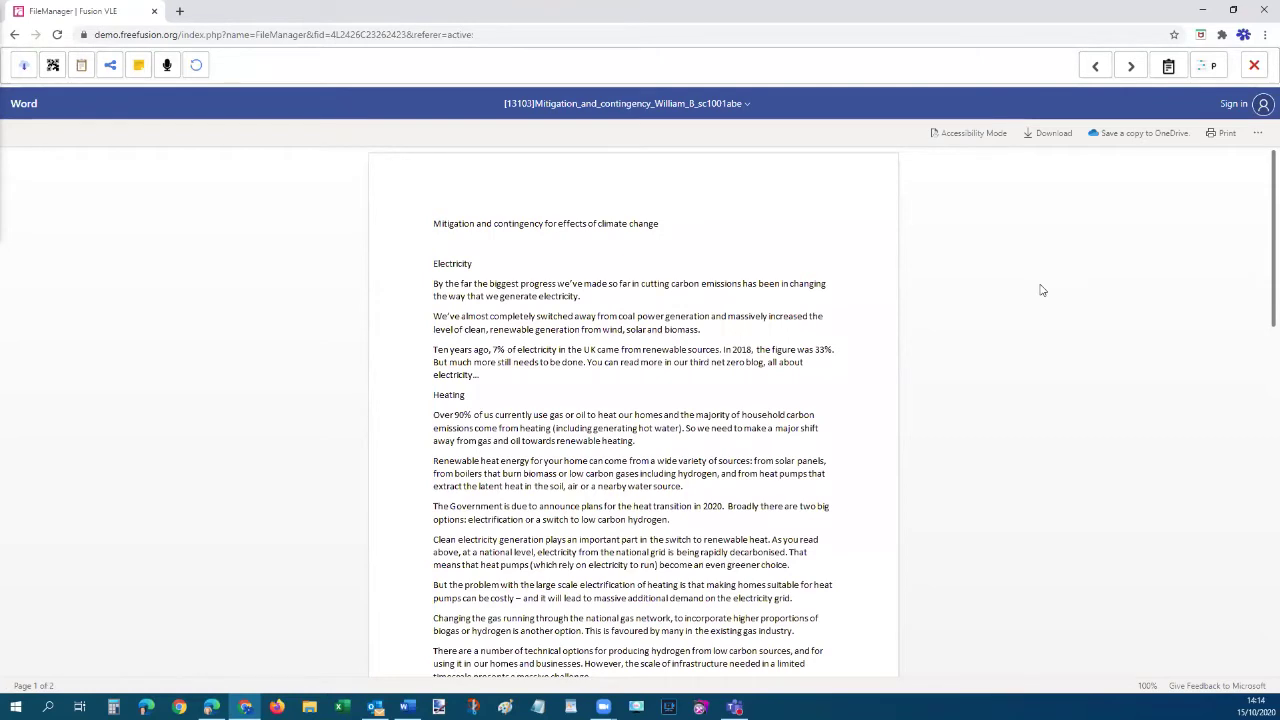
Close the graded document and refresh the Geography Homework page to update the members list
{"action": "key", "text": "Escape"}
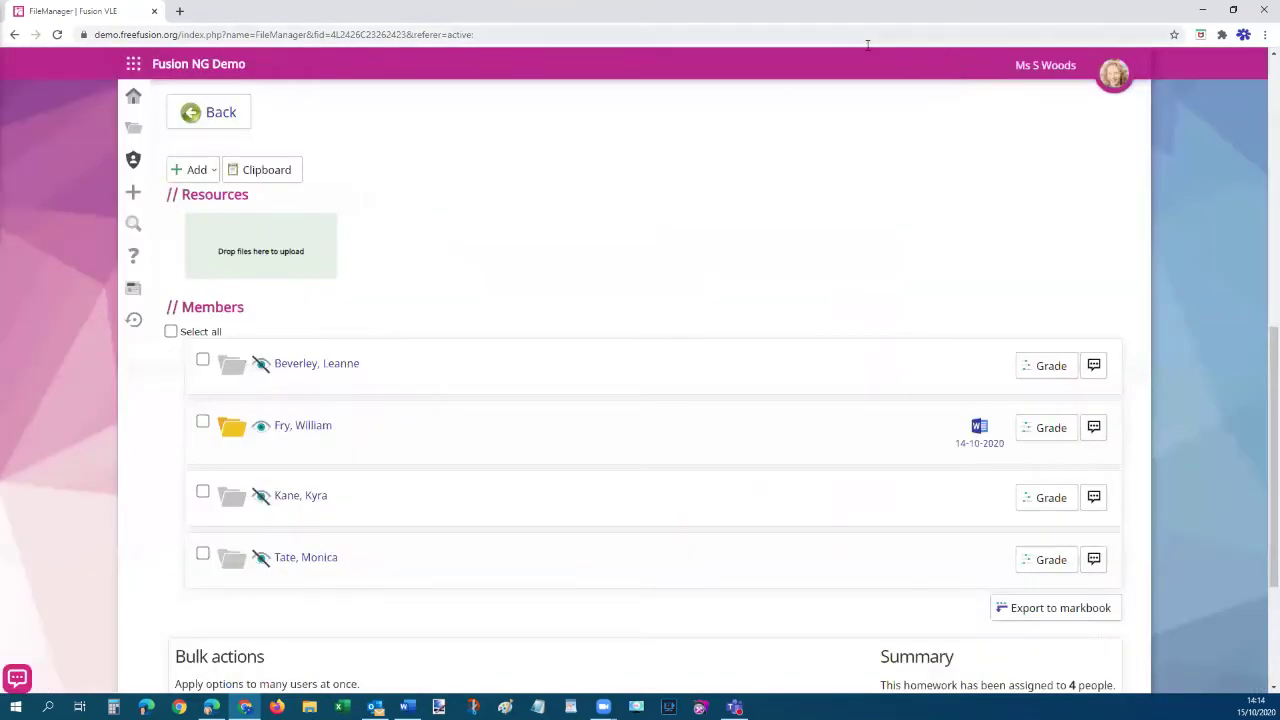
{"action": "left_click", "coordinate": [135, 325]}
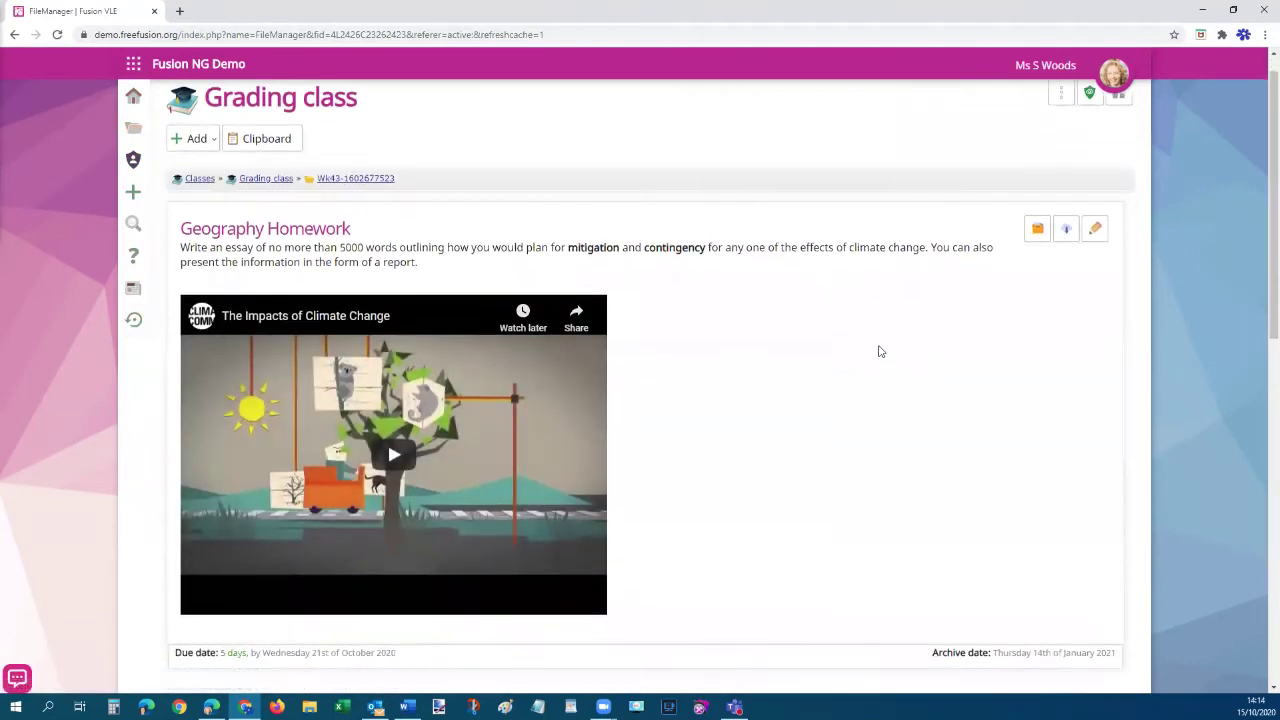
{"action": "scroll", "coordinate": [880, 351], "scroll_direction": "down", "scroll_amount": 6}
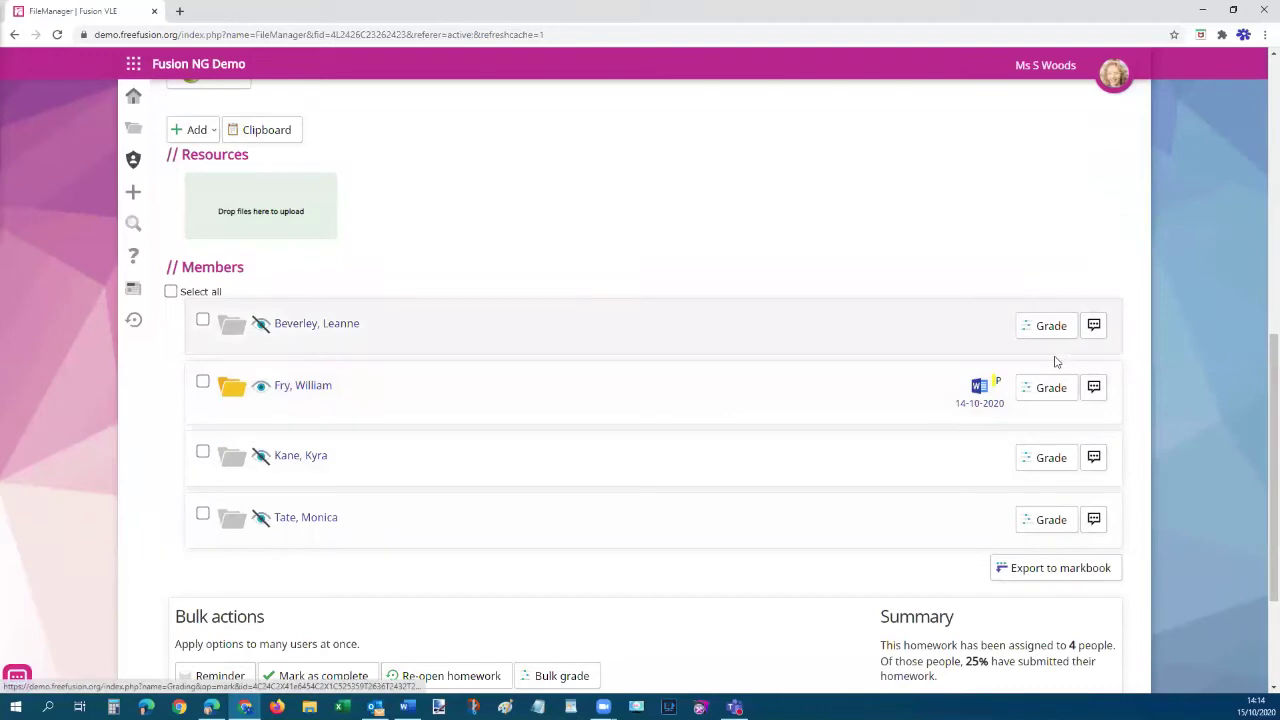
Grade the submitting member's overall homework E (Exceeded), add the feedback "Great work" followed by the student's first name, and save
{"action": "left_click", "coordinate": [1049, 389]}
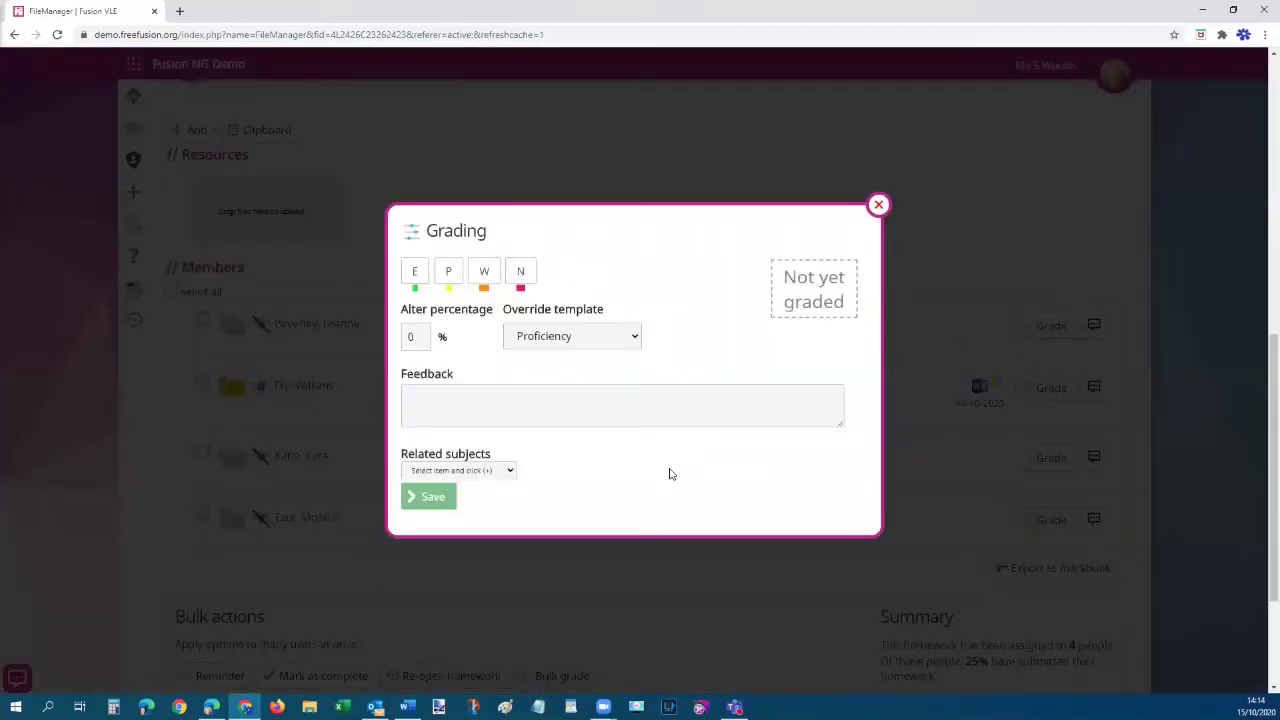
{"action": "left_click", "coordinate": [414, 275]}
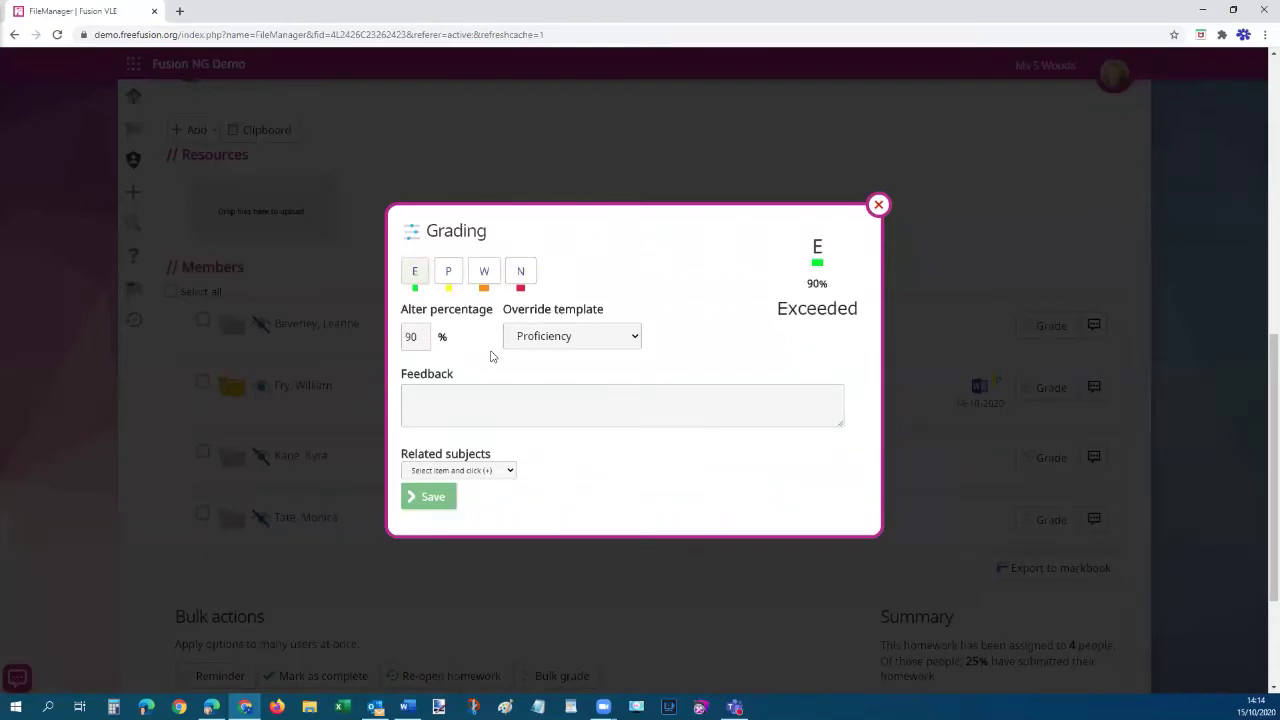
{"action": "left_click", "coordinate": [491, 390]}
{"action": "type", "text": "Great work William"}
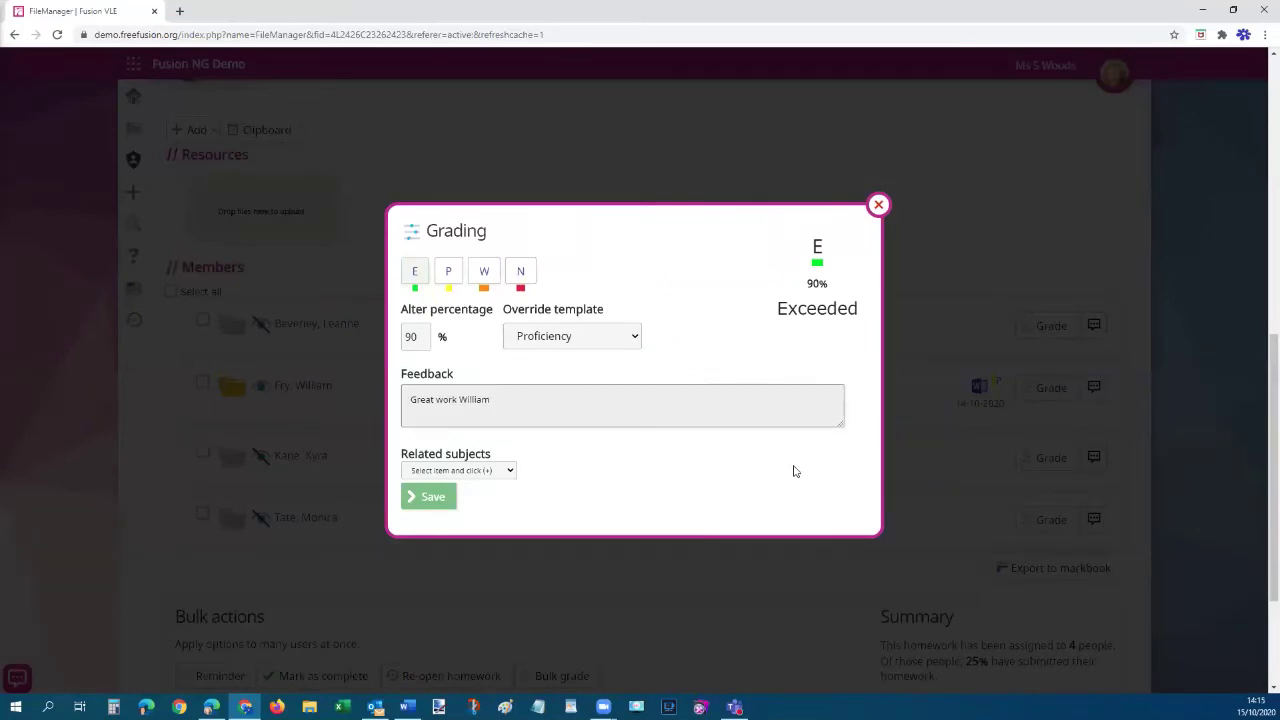
{"action": "left_click", "coordinate": [435, 497]}
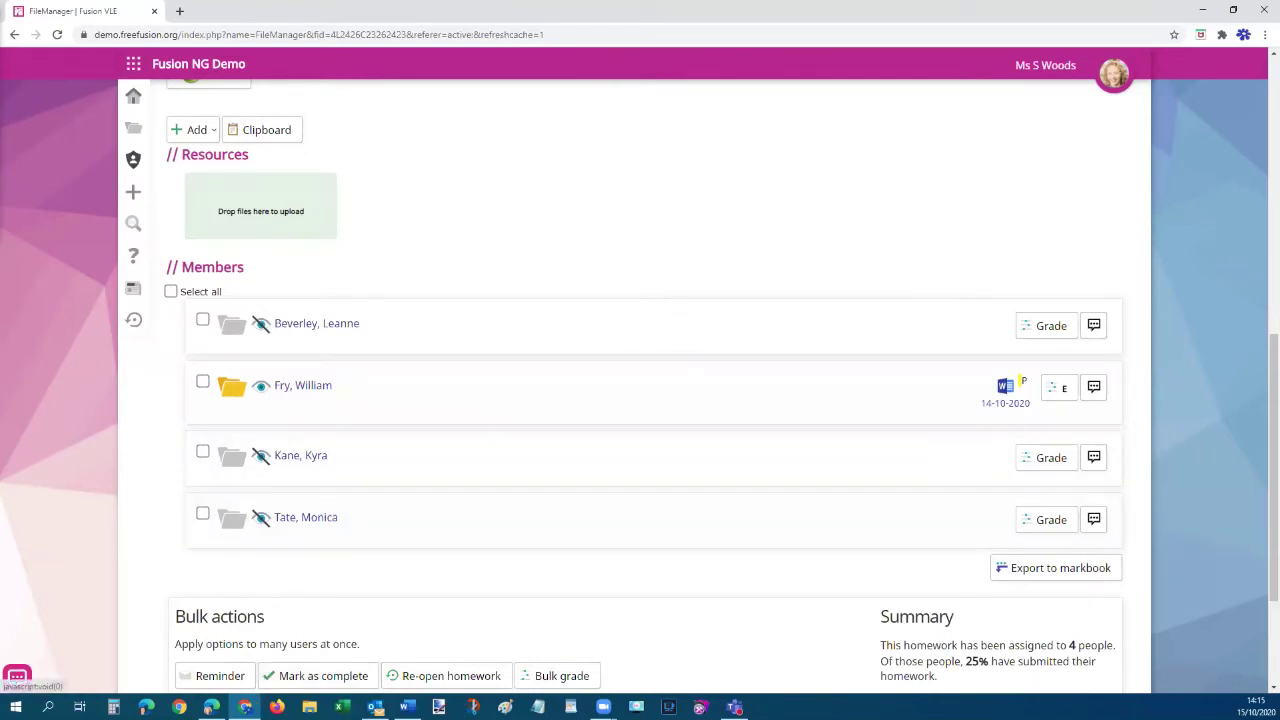
Switch to the student's Edge window, open the Grading Centre, and review the grades and feedback for both Geography Homework entries
{"action": "mouse_move", "coordinate": [212, 707]}
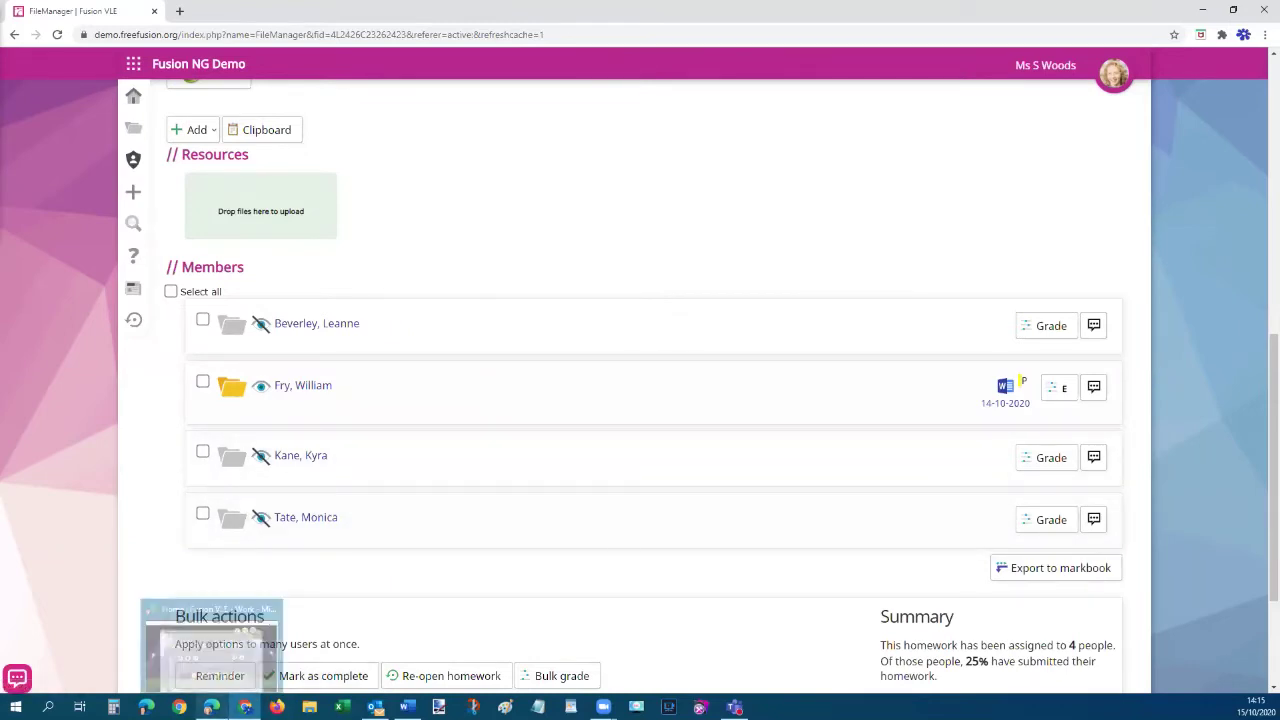
{"action": "left_click", "coordinate": [212, 645]}
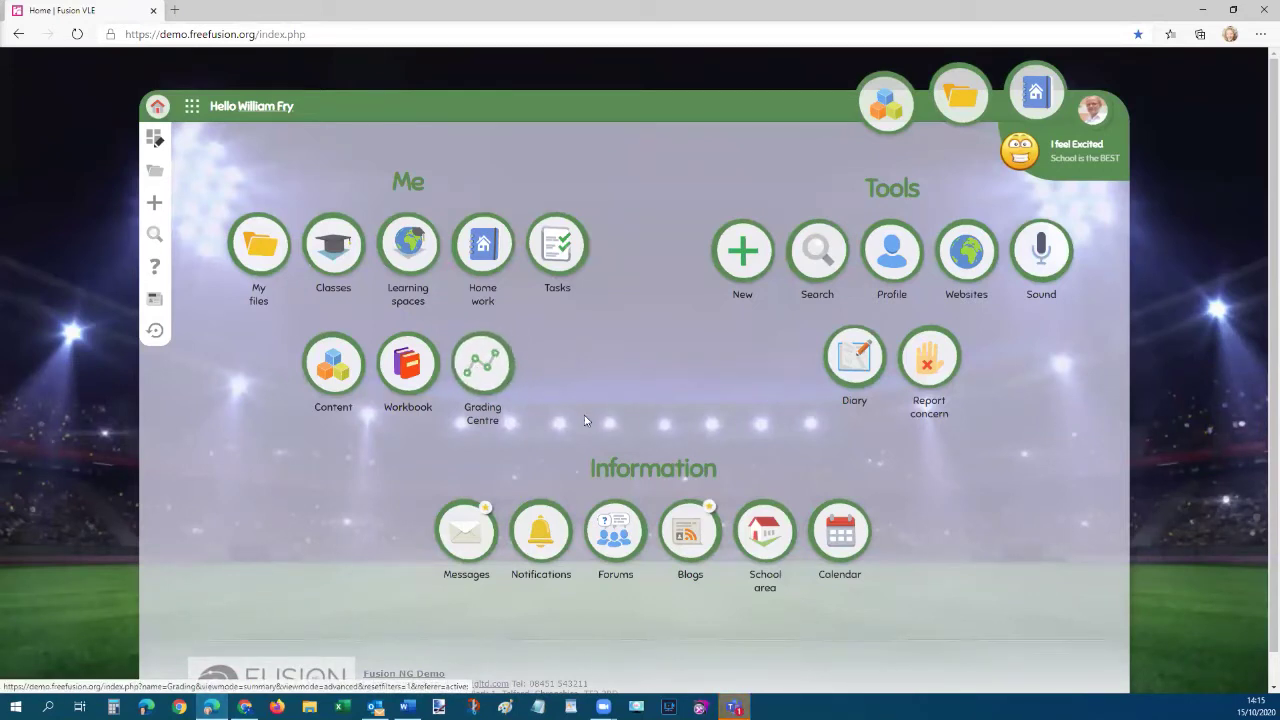
{"action": "left_click", "coordinate": [481, 364]}
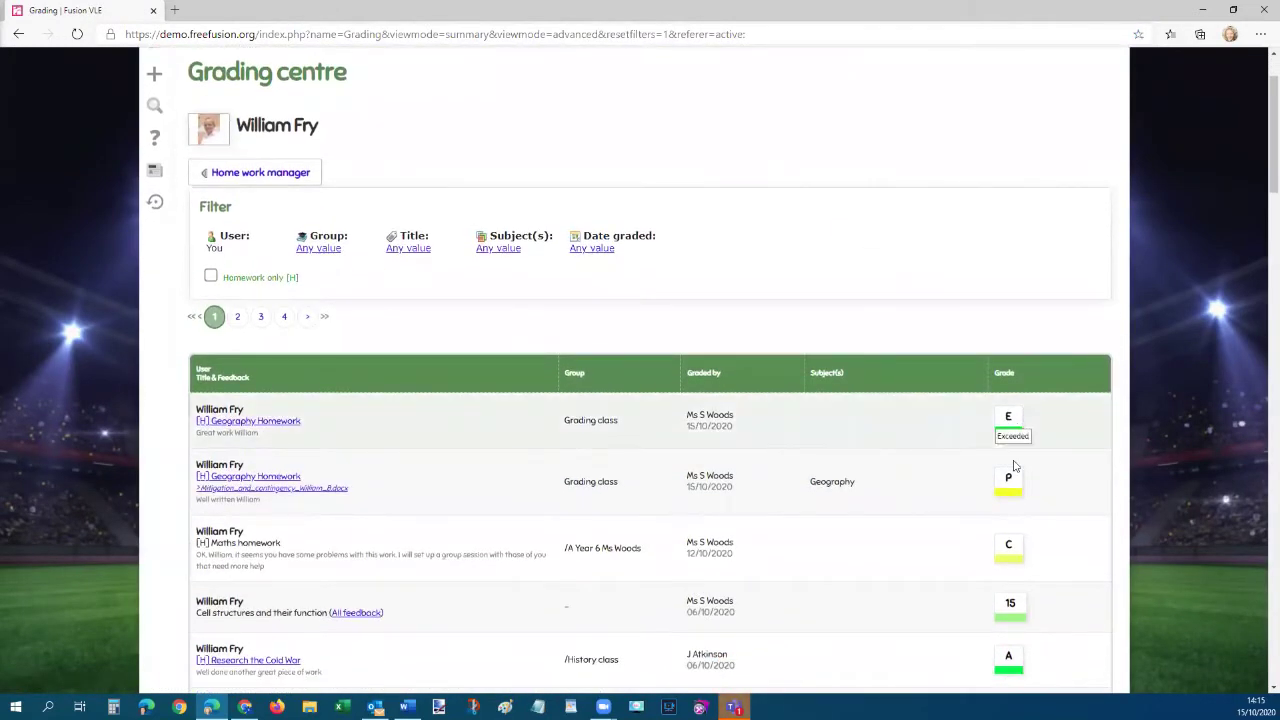
{"action": "mouse_move", "coordinate": [1008, 481]}
{"action": "left_click_drag", "start_coordinate": [262, 499], "coordinate": [206, 502]}
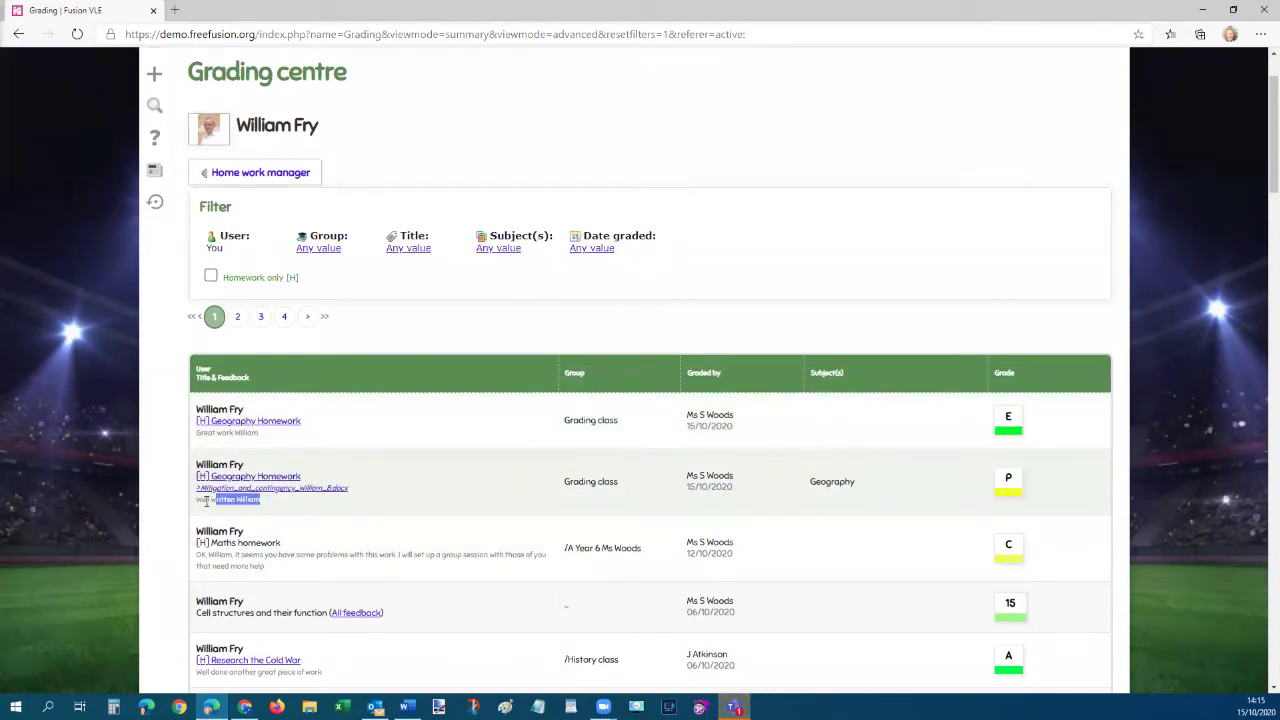
{"action": "left_click_drag", "start_coordinate": [278, 438], "coordinate": [194, 438]}
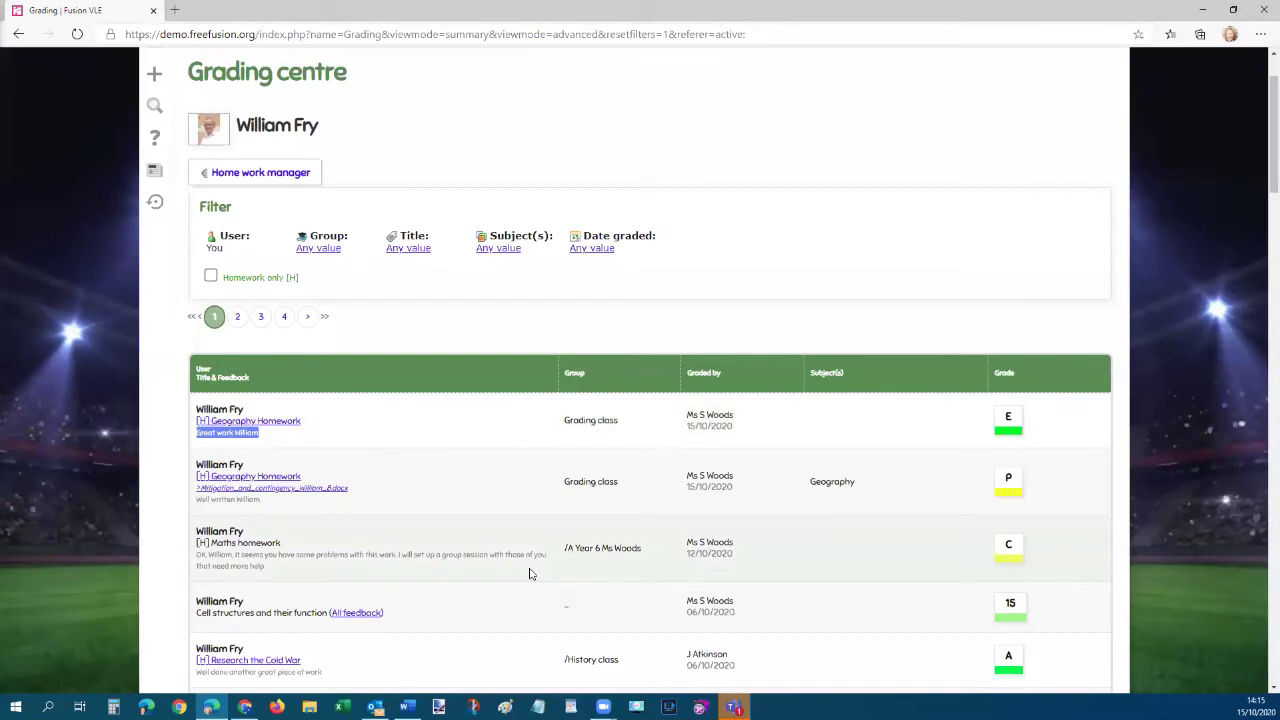
Go to the student's homework list and open Geography Homework
{"action": "scroll", "coordinate": [570, 404], "scroll_direction": "up", "scroll_amount": 2}
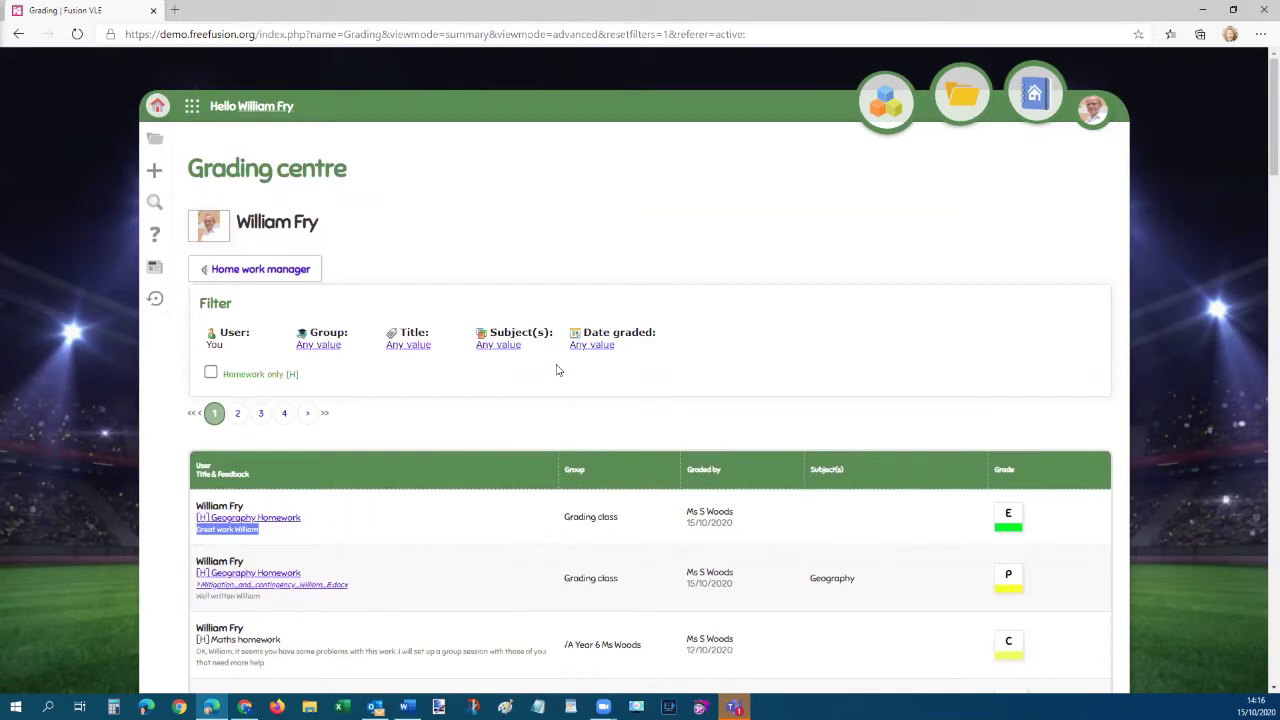
{"action": "left_click", "coordinate": [191, 106]}
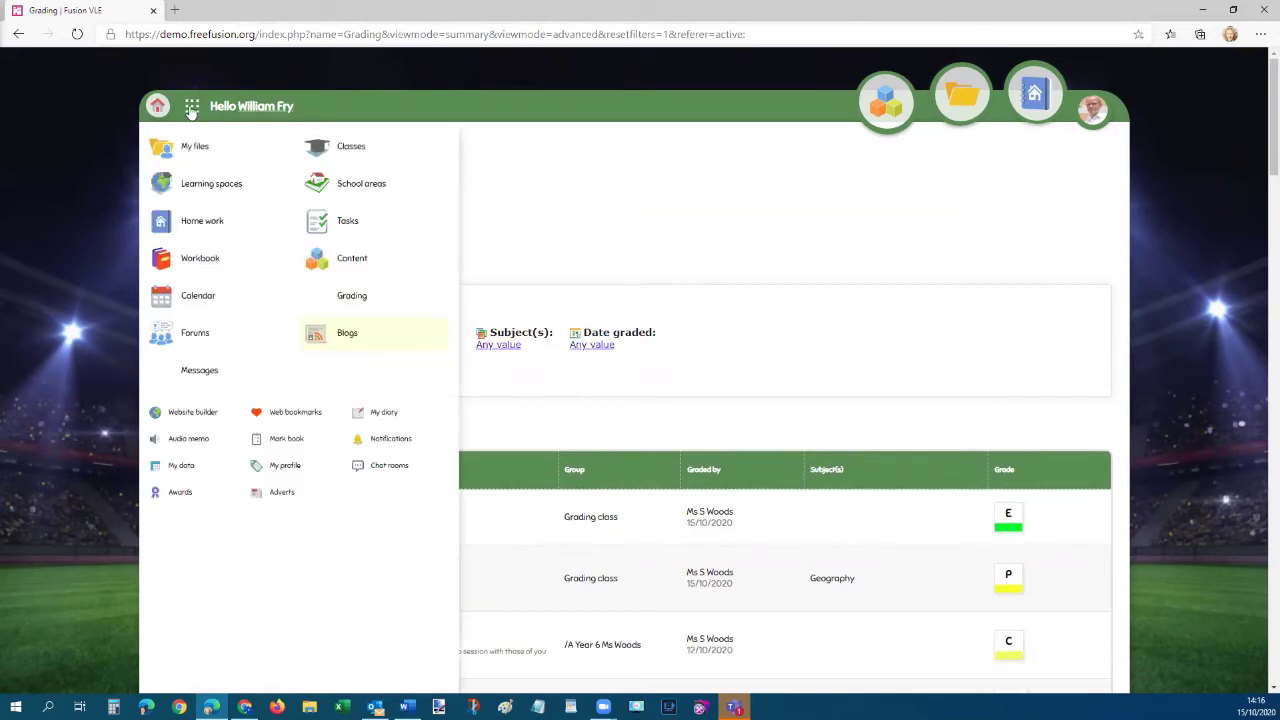
{"action": "left_click", "coordinate": [206, 220]}
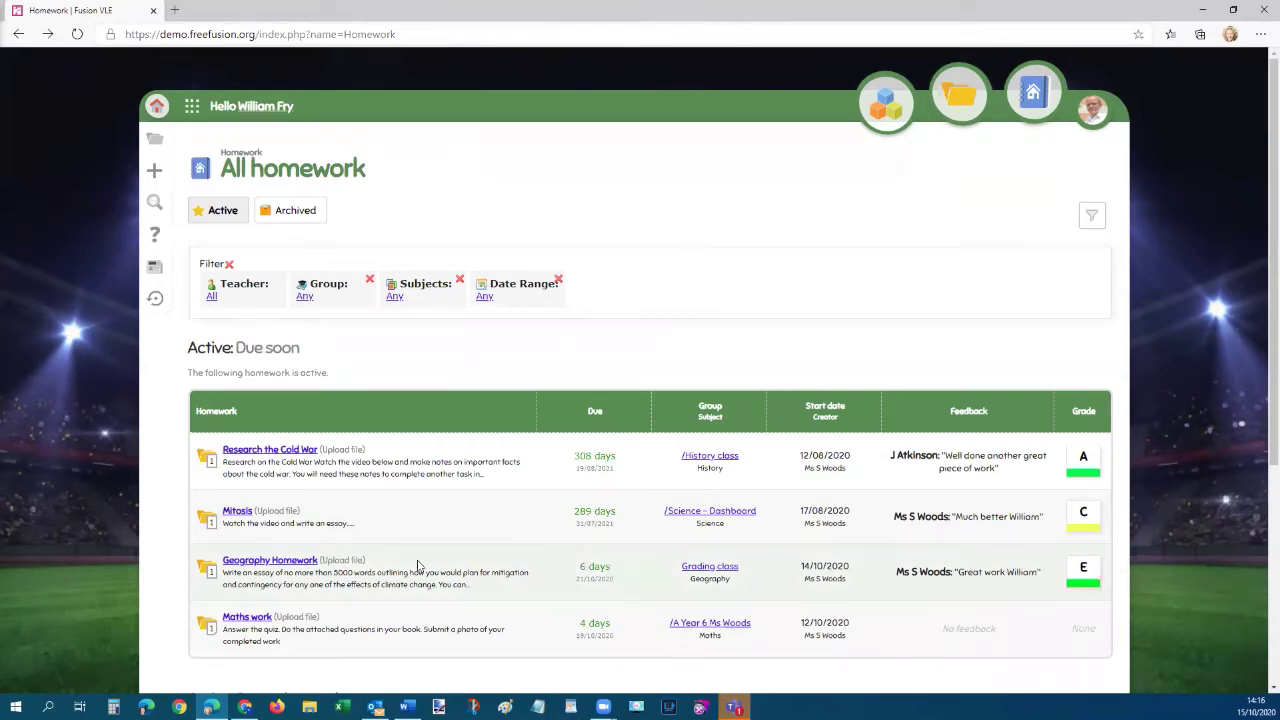
{"action": "left_click", "coordinate": [271, 561]}
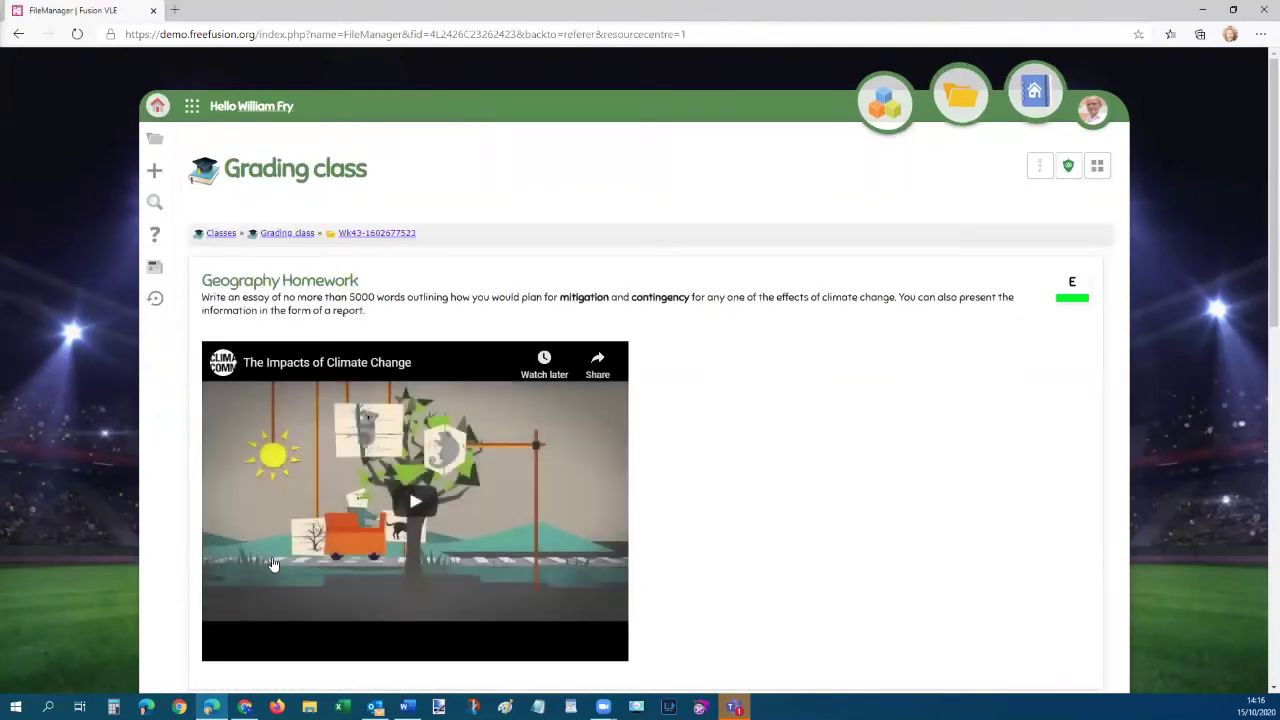
Check the grade on the submitted file, view the teacher's feedback for the overall homework grade, and close it
{"action": "scroll", "coordinate": [1020, 450], "scroll_direction": "down", "scroll_amount": 8}
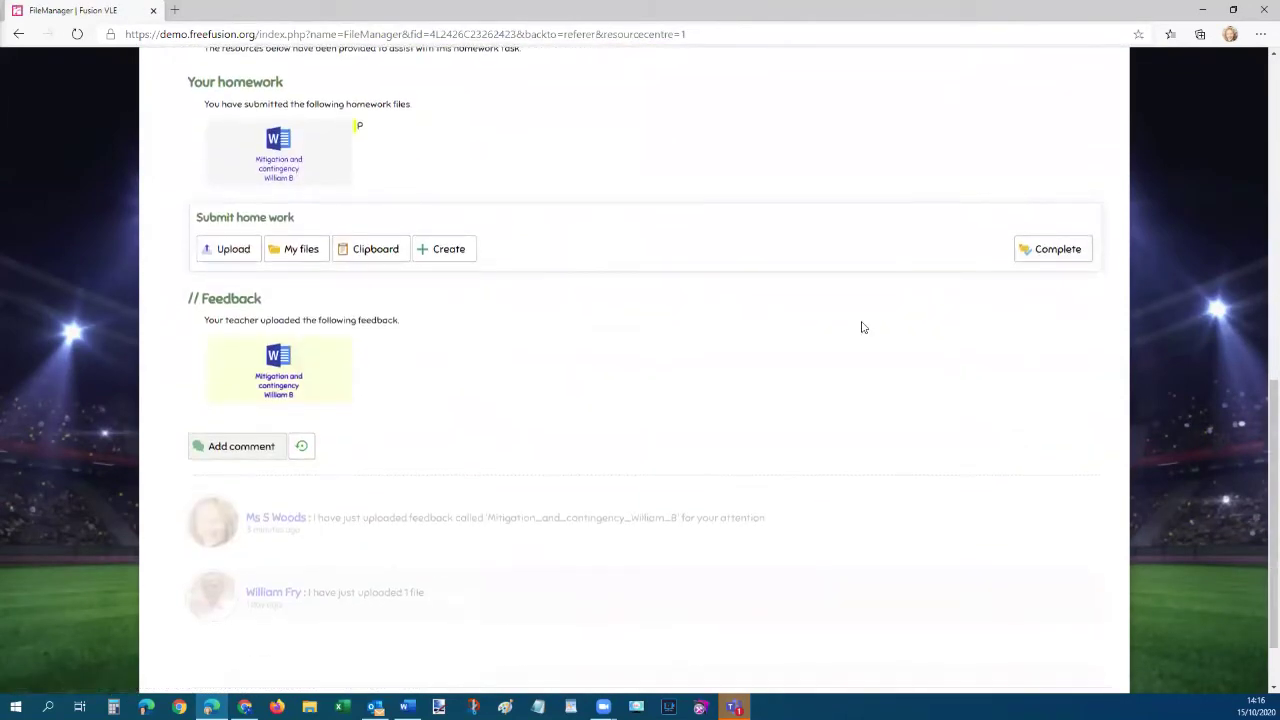
{"action": "mouse_move", "coordinate": [359, 125]}
{"action": "scroll", "coordinate": [711, 283], "scroll_direction": "up", "scroll_amount": 8}
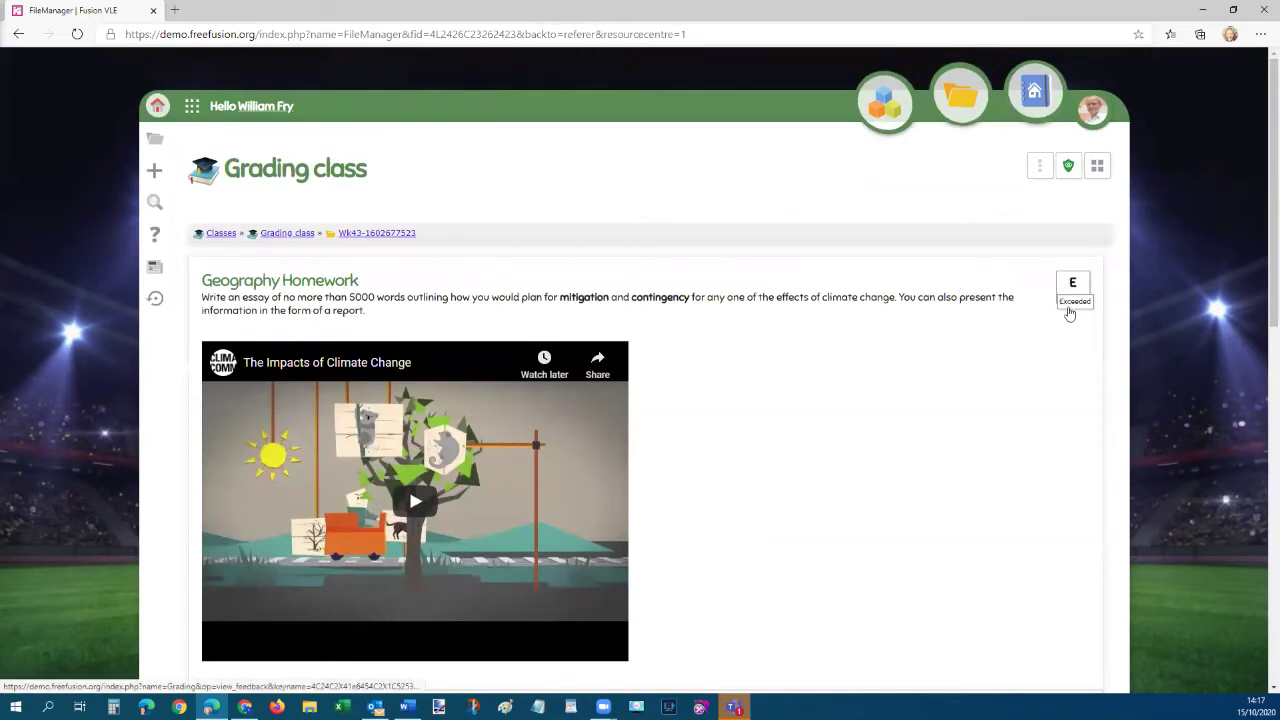
{"action": "left_click", "coordinate": [1073, 291]}
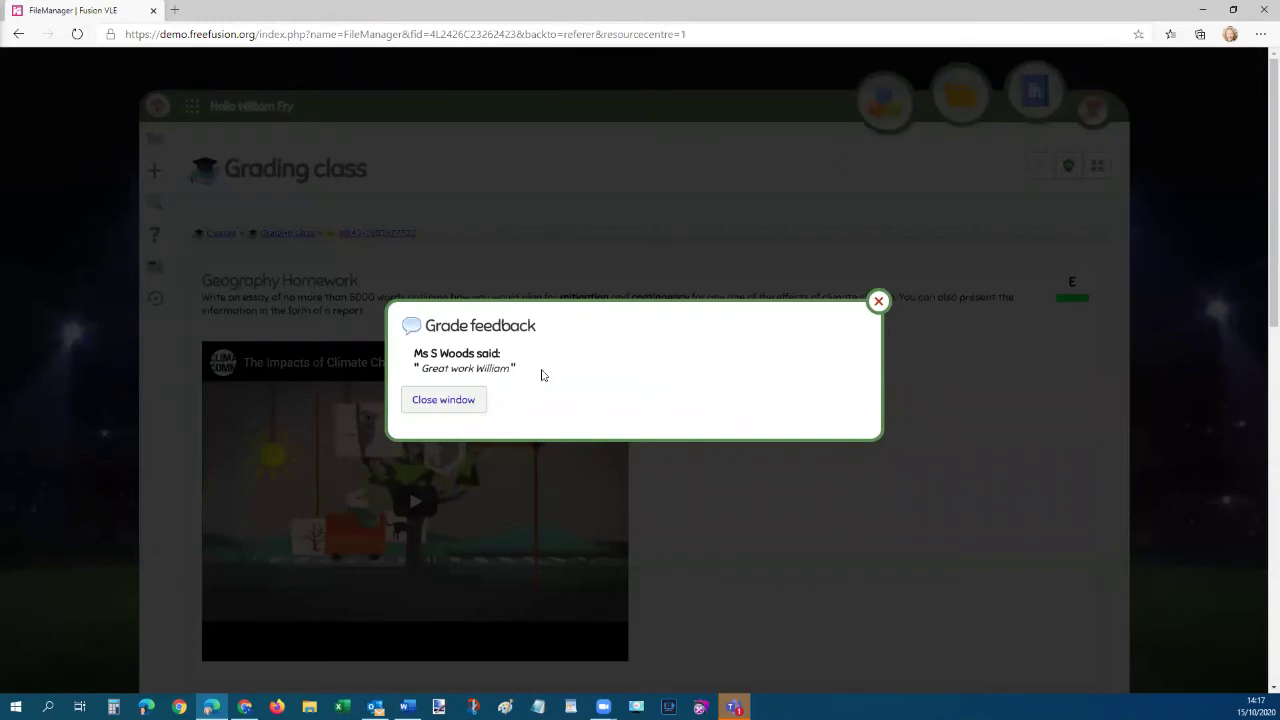
{"action": "left_click", "coordinate": [878, 301]}
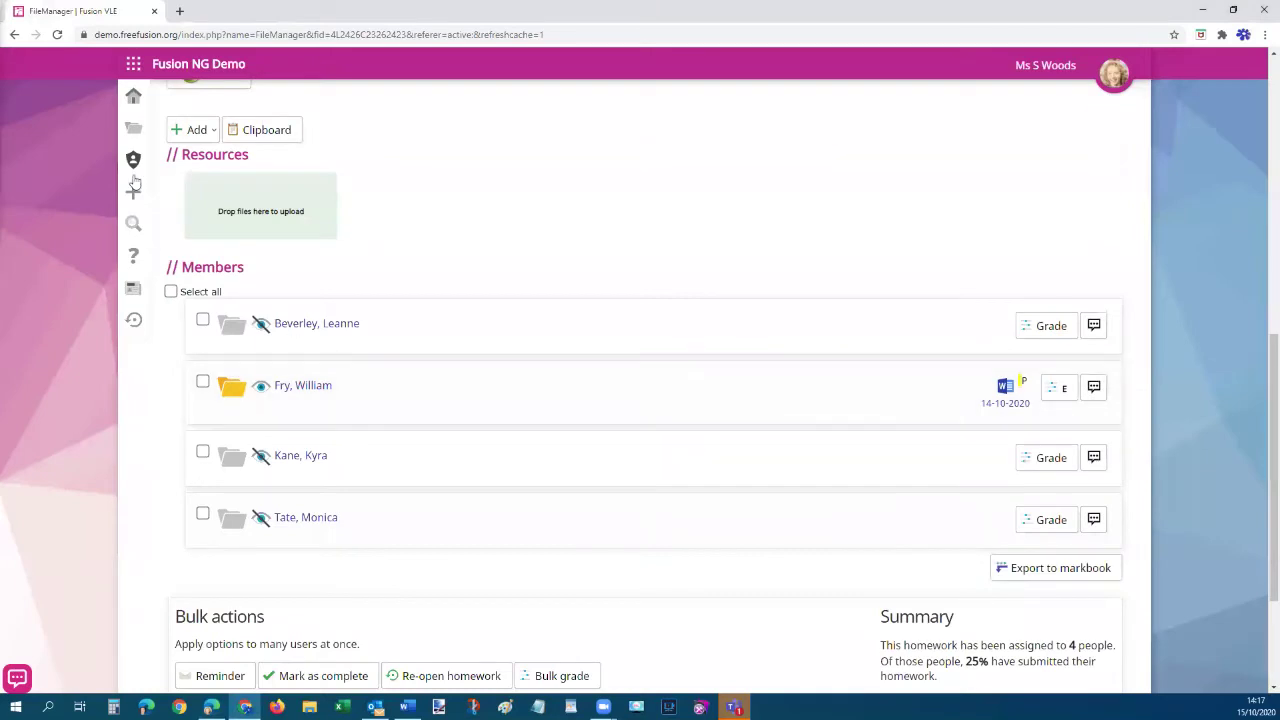
In the teacher's Chrome window, open Demo quiz real from Grading class and display its submission results
{"action": "left_click", "coordinate": [133, 64]}
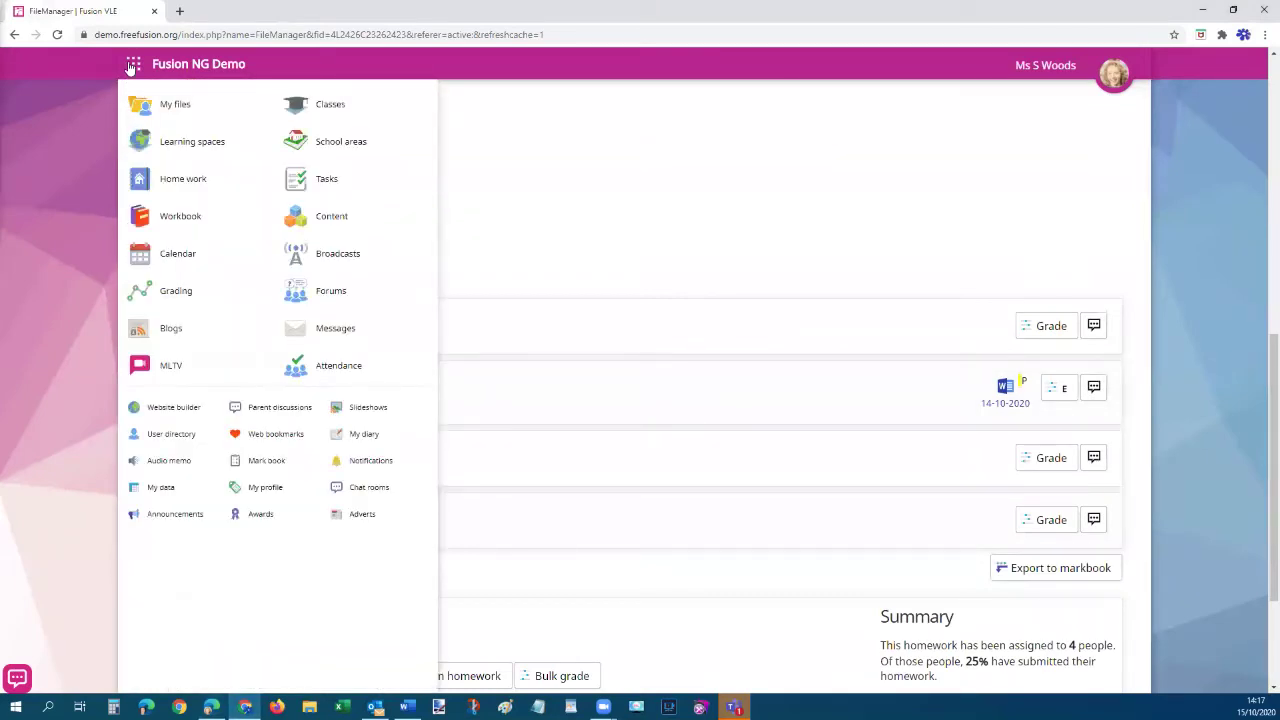
{"action": "left_click", "coordinate": [330, 104]}
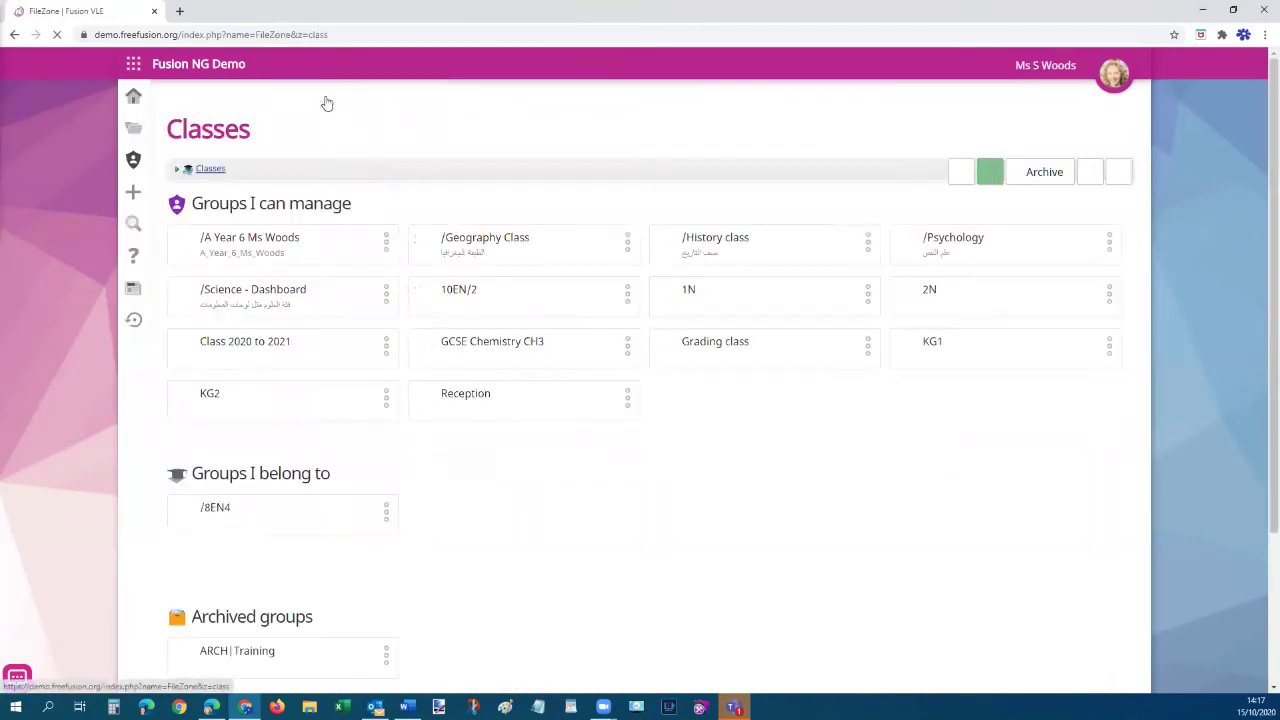
{"action": "left_click", "coordinate": [714, 347]}
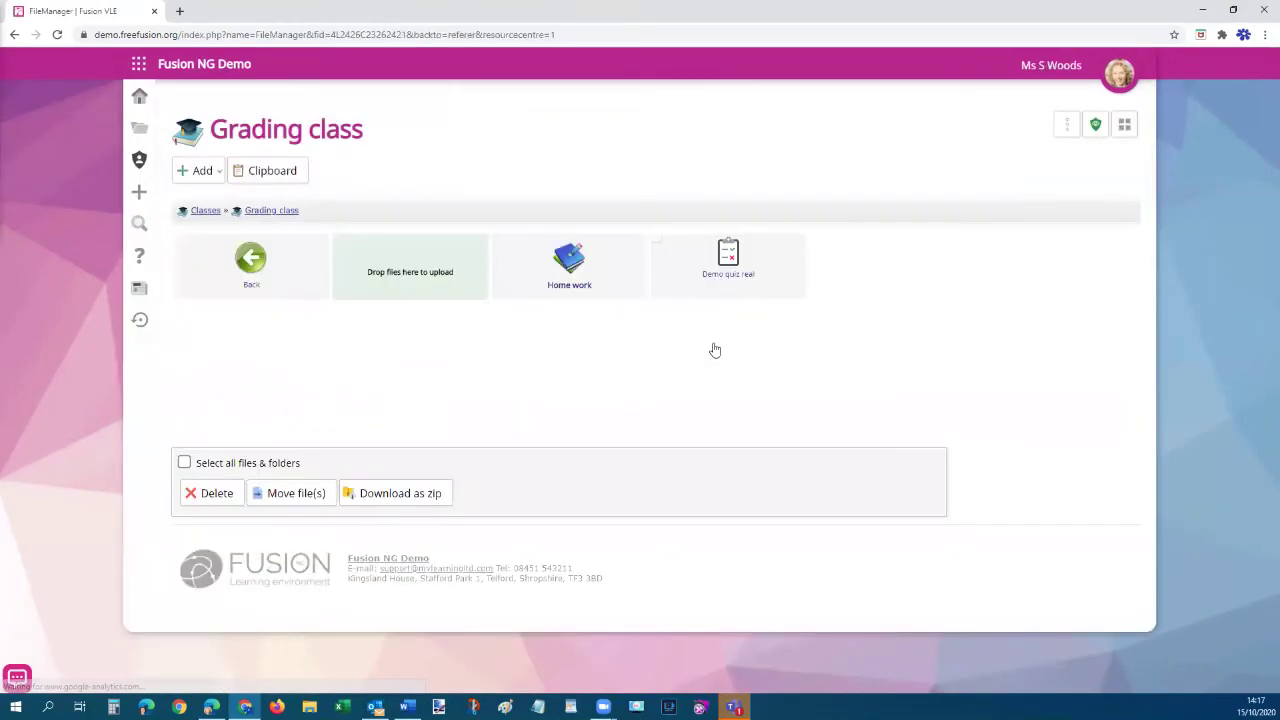
{"action": "left_click", "coordinate": [731, 262]}
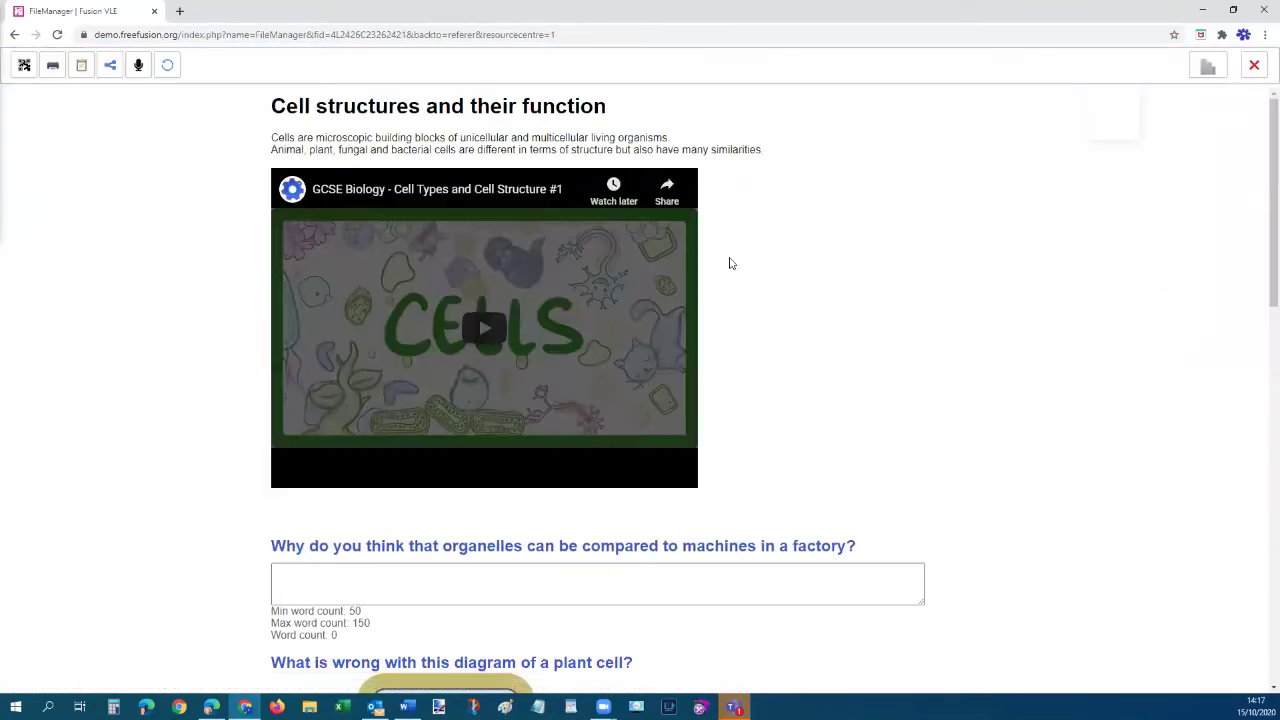
{"action": "left_click", "coordinate": [1209, 67]}
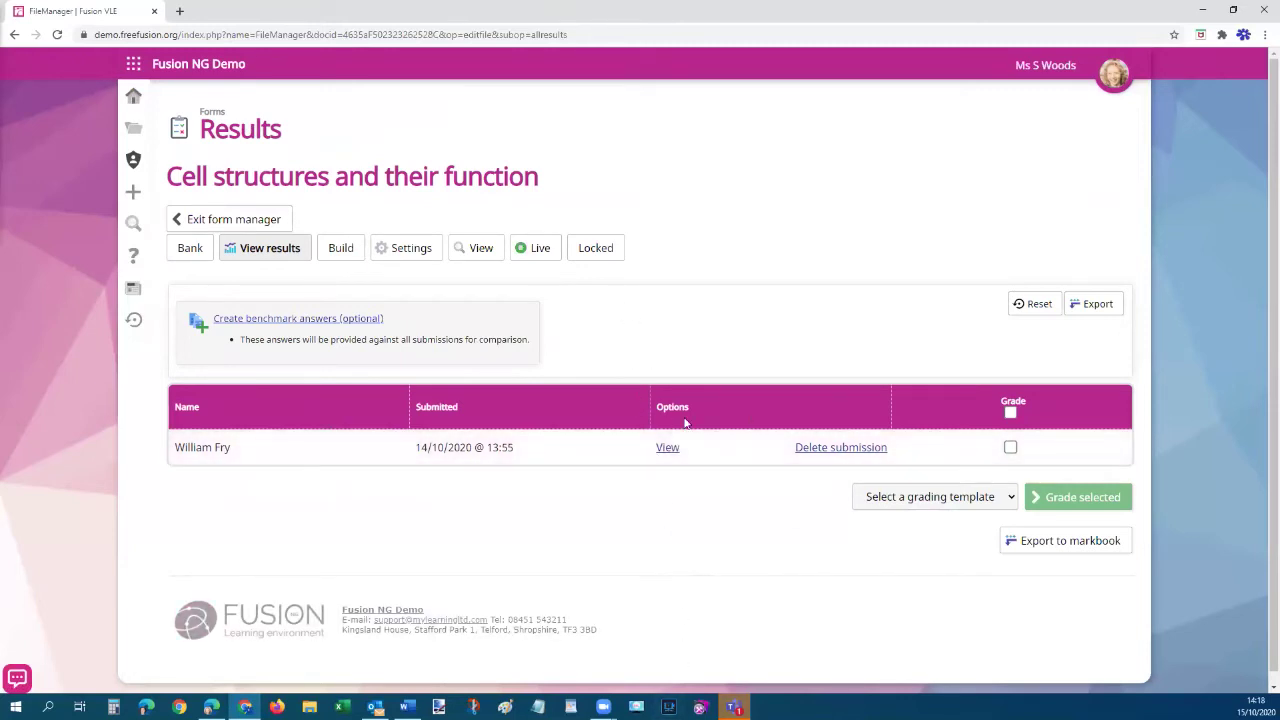
Grade the submission for the Cell structures and their function quiz using the Proficiency template
{"action": "left_click", "coordinate": [985, 498]}
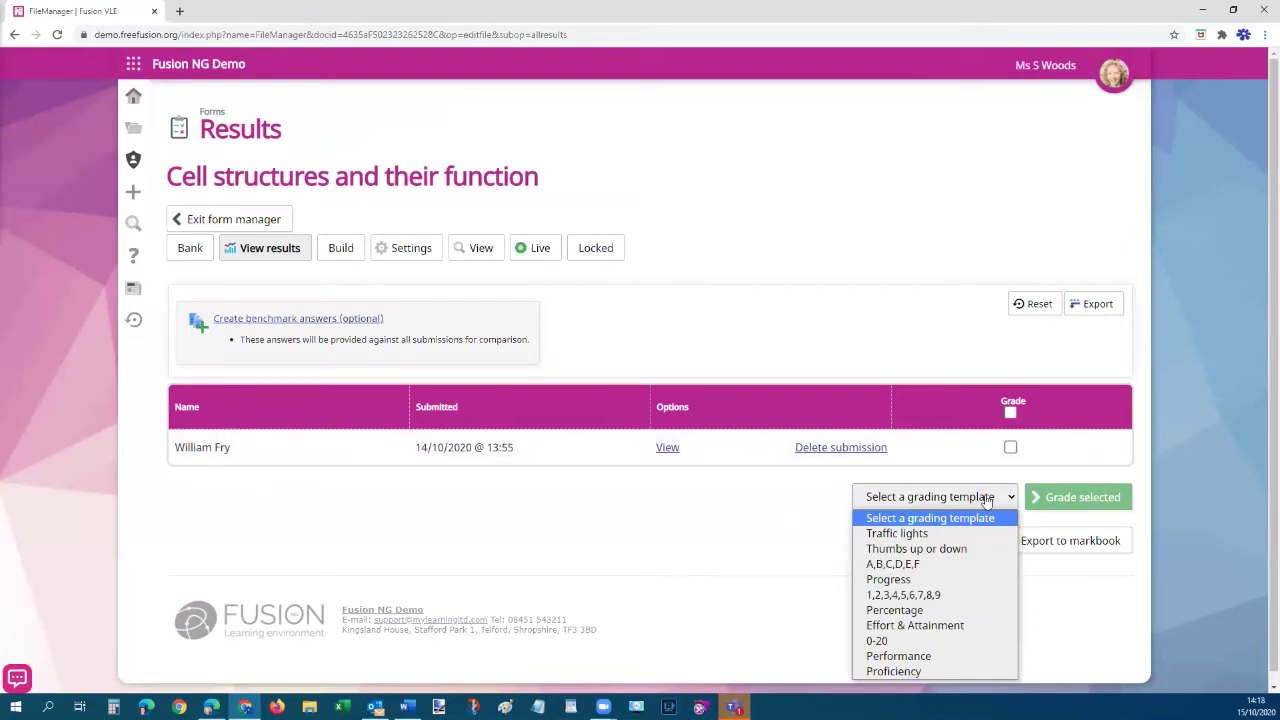
{"action": "left_click", "coordinate": [908, 672]}
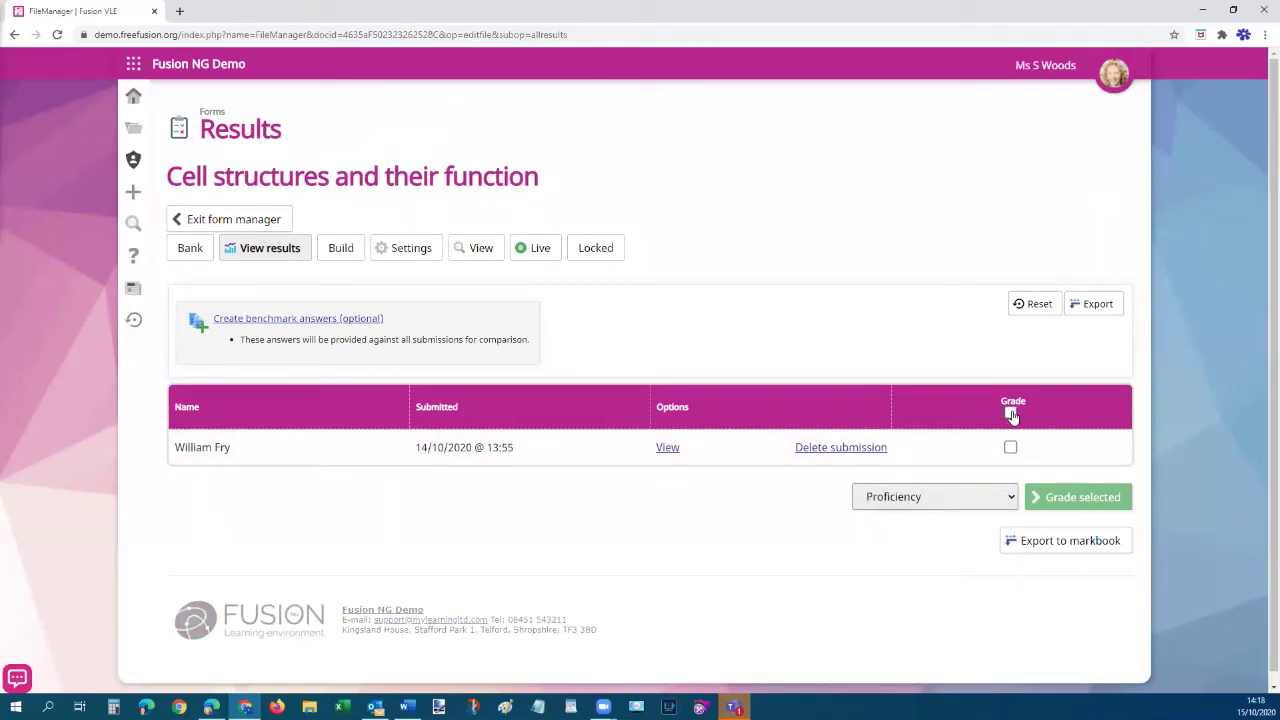
{"action": "left_click", "coordinate": [1011, 413]}
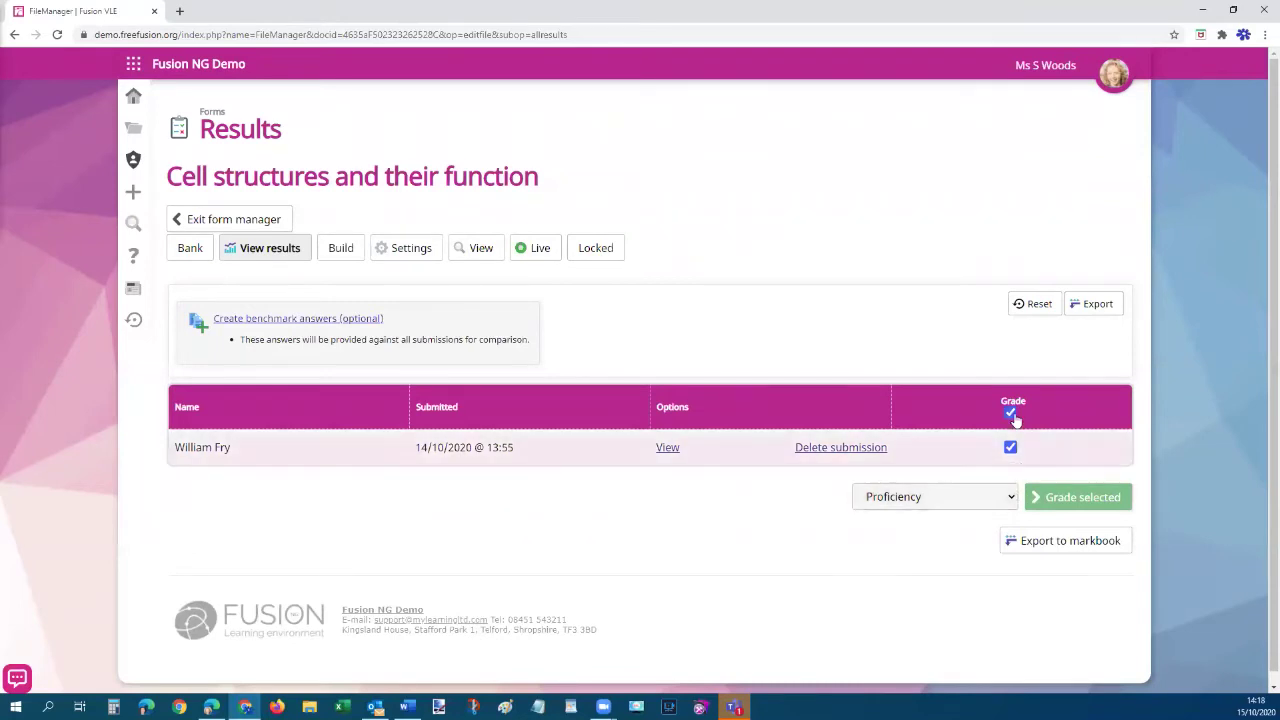
{"action": "left_click", "coordinate": [1010, 447]}
{"action": "left_click", "coordinate": [1010, 447]}
{"action": "left_click", "coordinate": [1010, 447]}
{"action": "left_click", "coordinate": [1076, 500]}
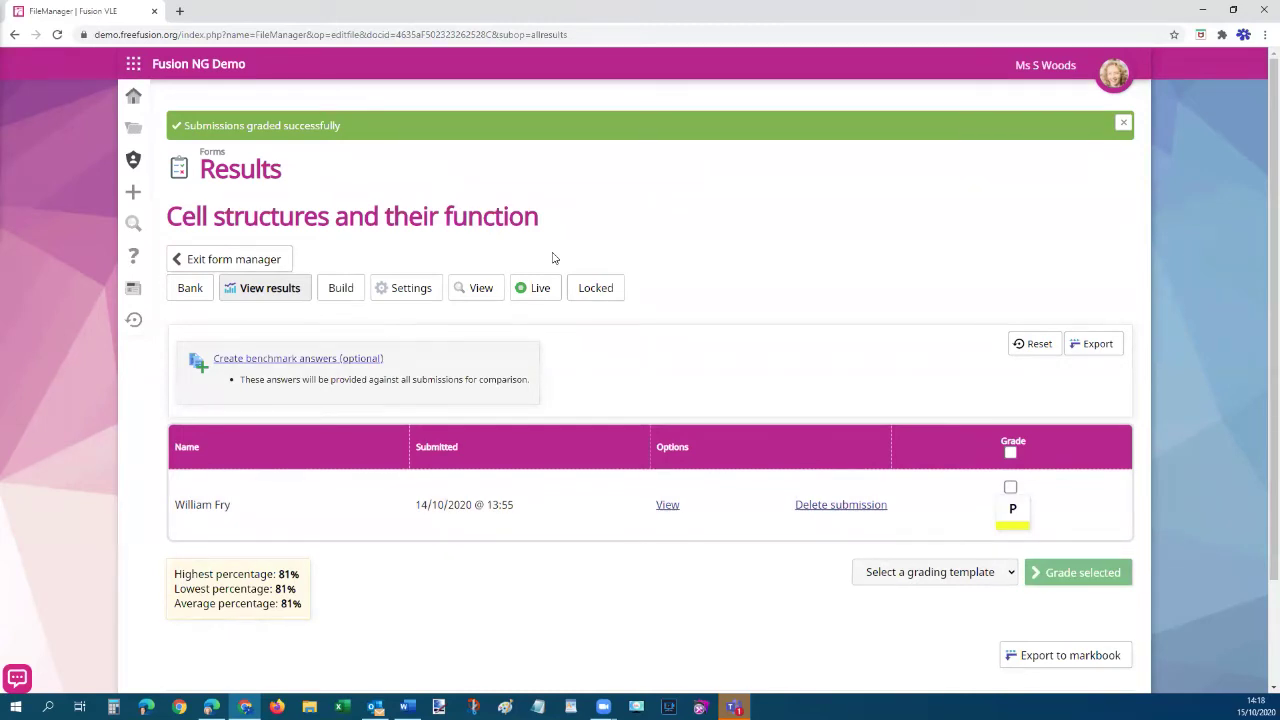
Open Geography Homework from the homework list and export its grades to the markbook for group Grading_class and subject Geography
{"action": "left_click", "coordinate": [135, 65]}
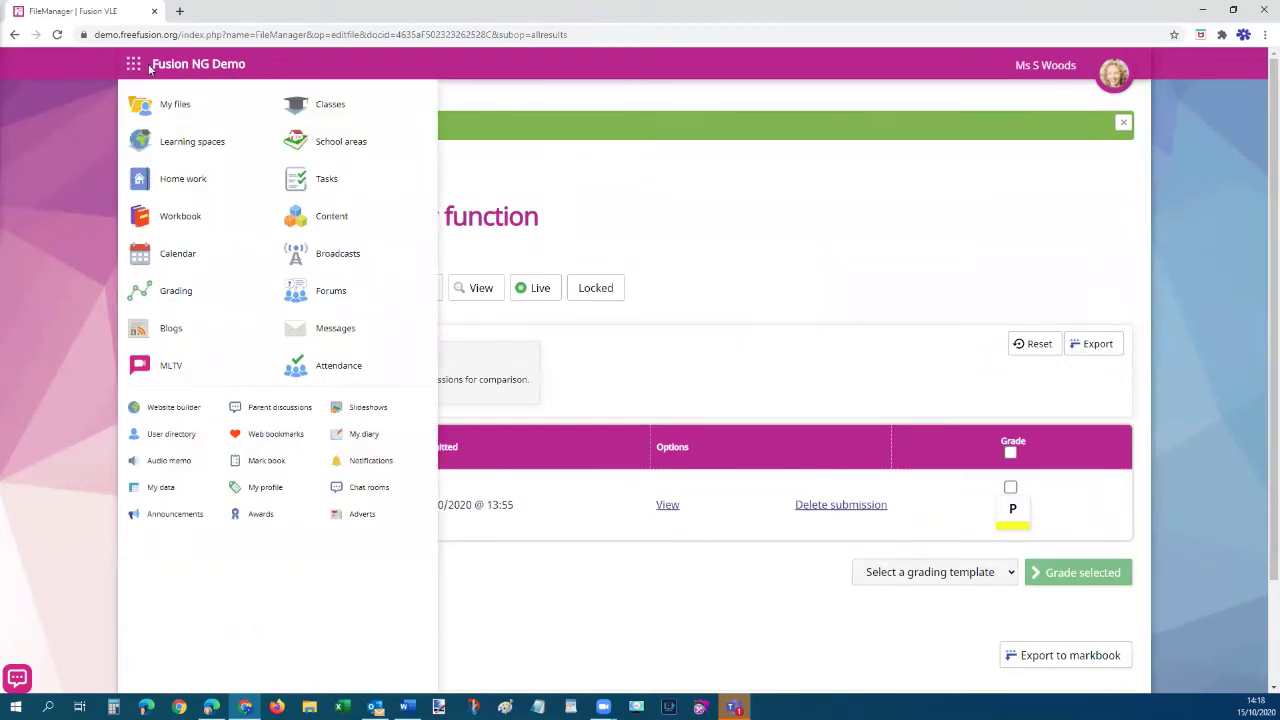
{"action": "left_click", "coordinate": [165, 179]}
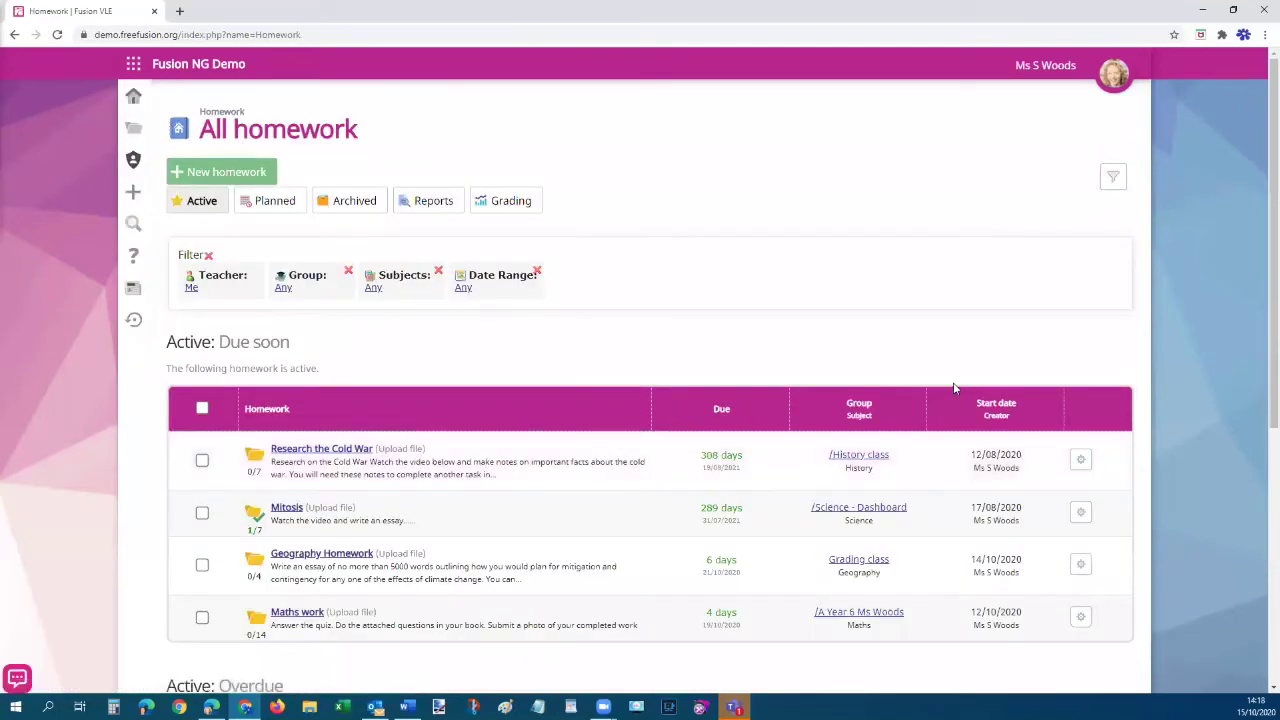
{"action": "left_click", "coordinate": [347, 558]}
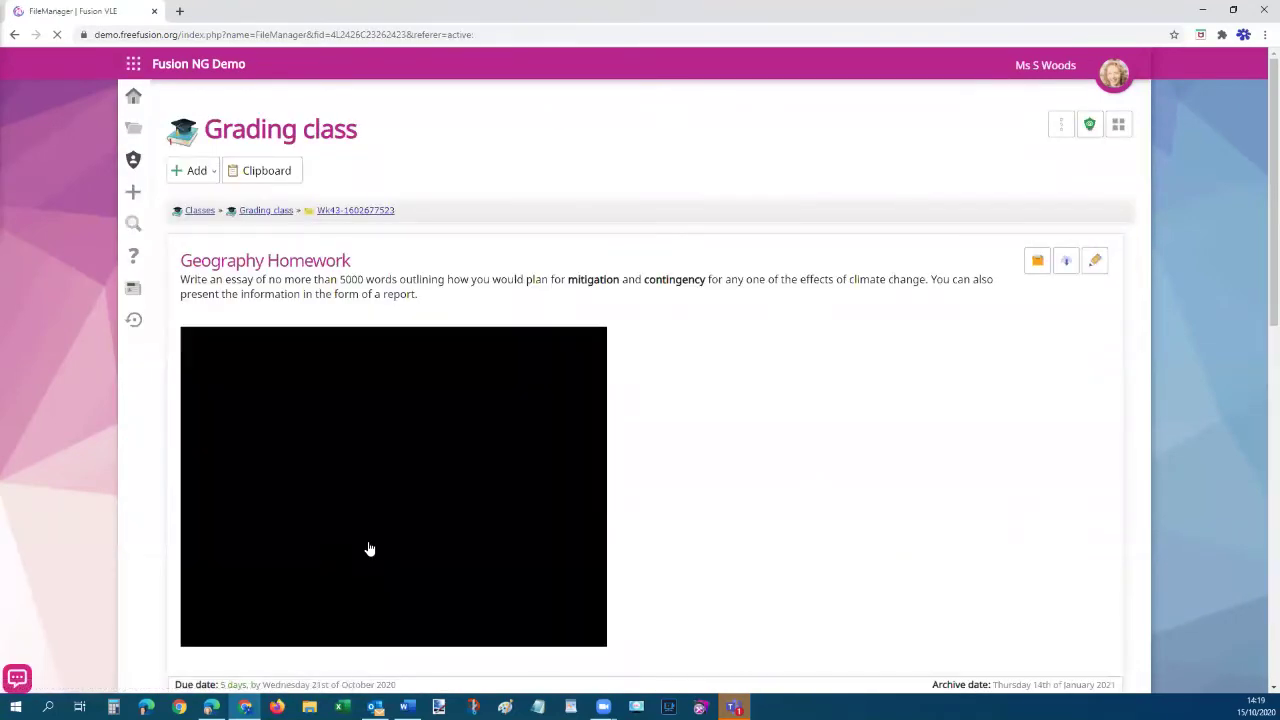
{"action": "scroll", "coordinate": [905, 470], "scroll_direction": "down", "scroll_amount": 8}
{"action": "scroll", "coordinate": [995, 395], "scroll_direction": "down", "scroll_amount": 1}
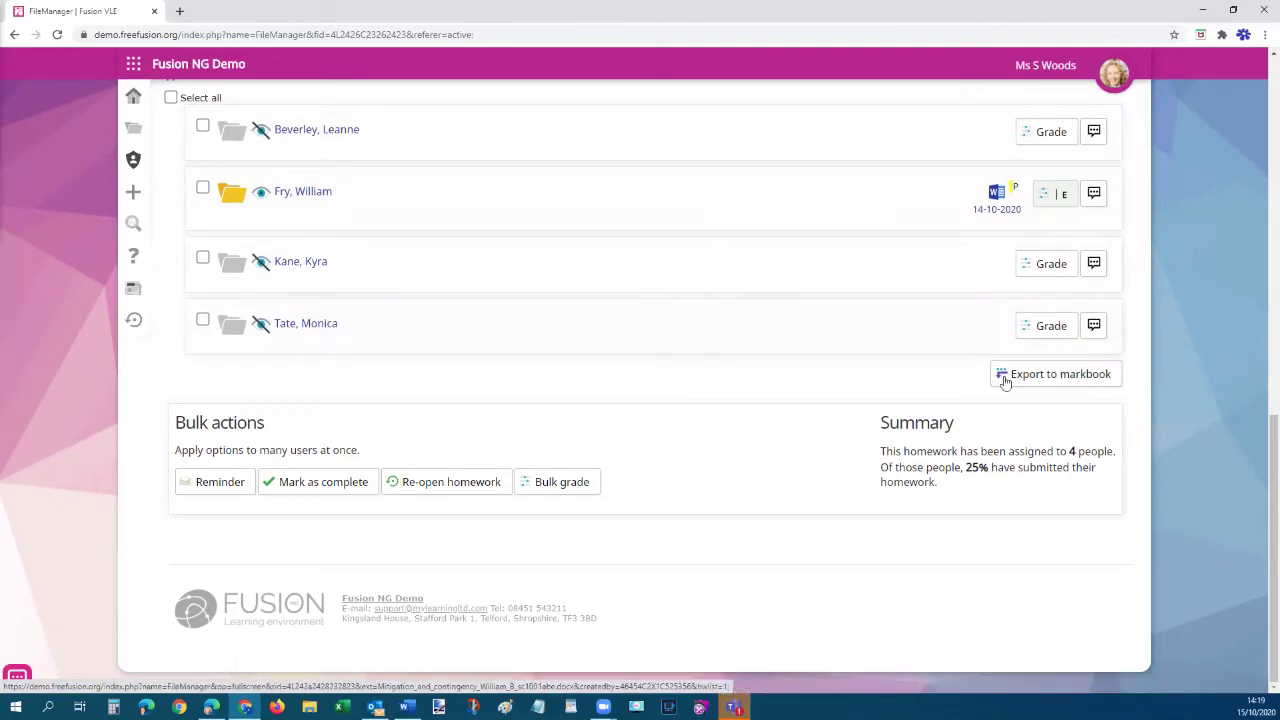
{"action": "left_click", "coordinate": [1062, 372]}
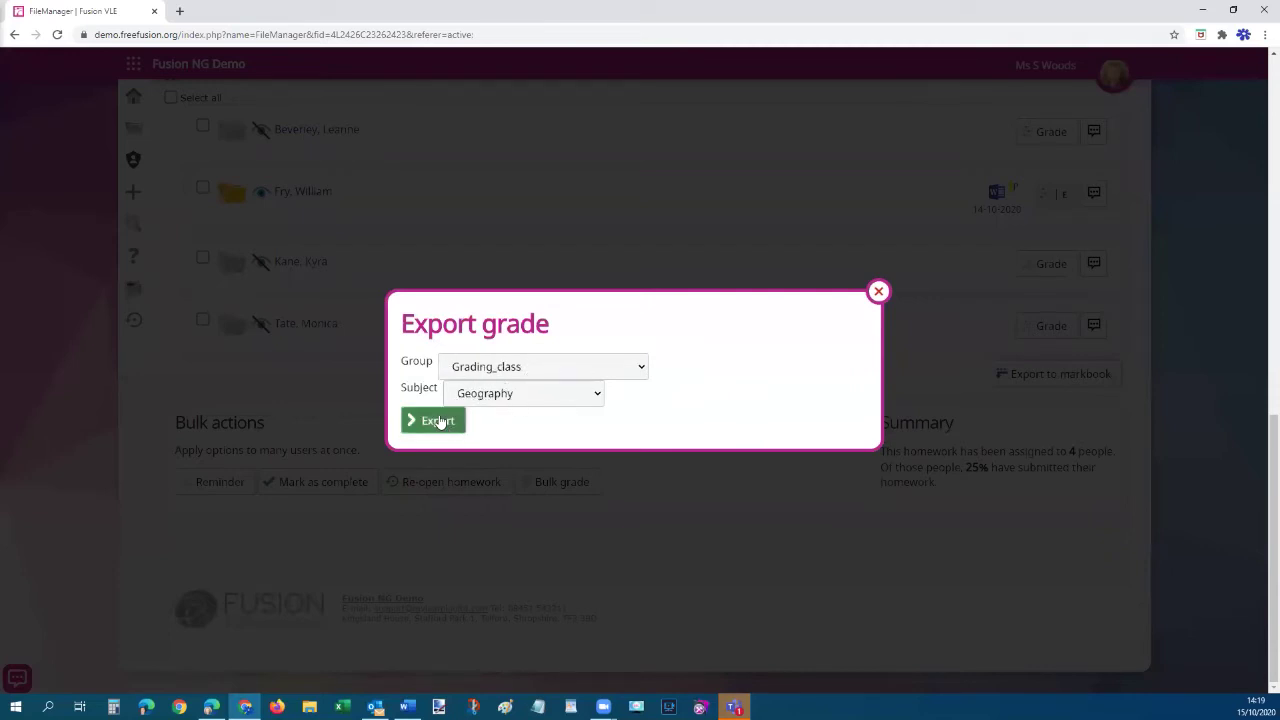
{"action": "left_click", "coordinate": [439, 421]}
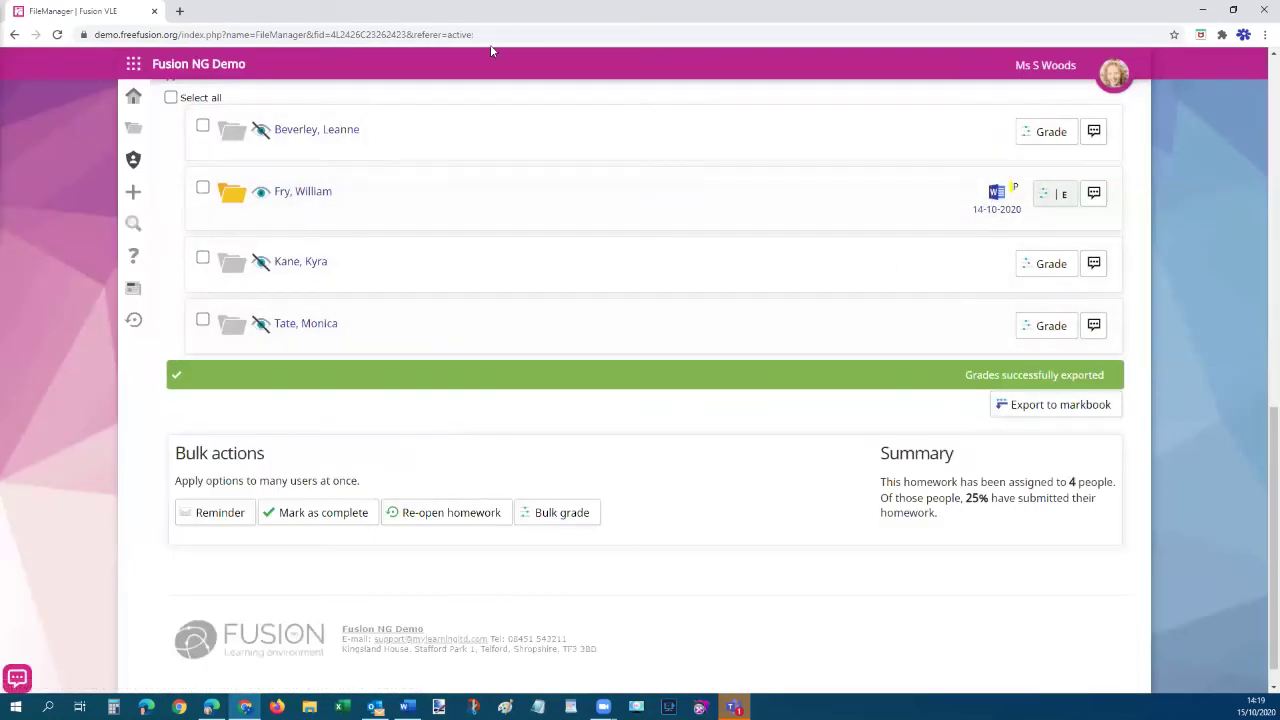
Give the third listed student the overall homework grade W from the Proficiency template and save it
{"action": "left_click", "coordinate": [1051, 265]}
{"action": "left_click", "coordinate": [484, 271]}
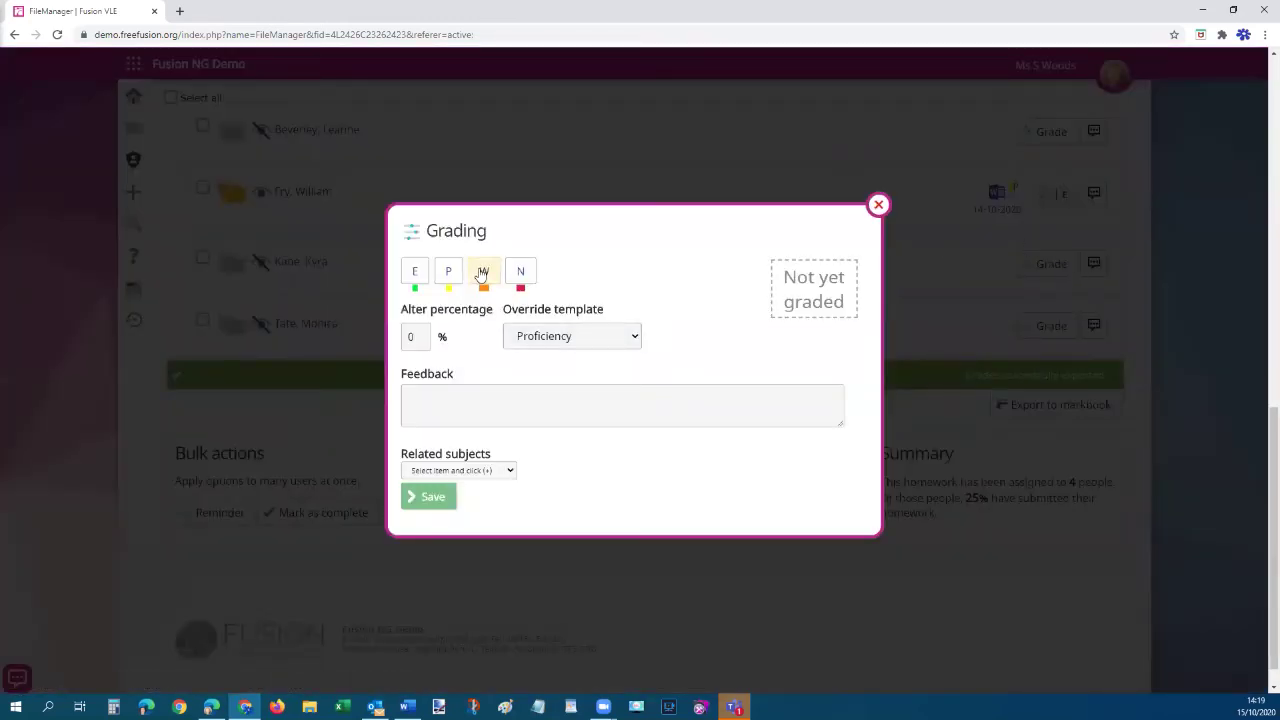
{"action": "left_click", "coordinate": [432, 497]}
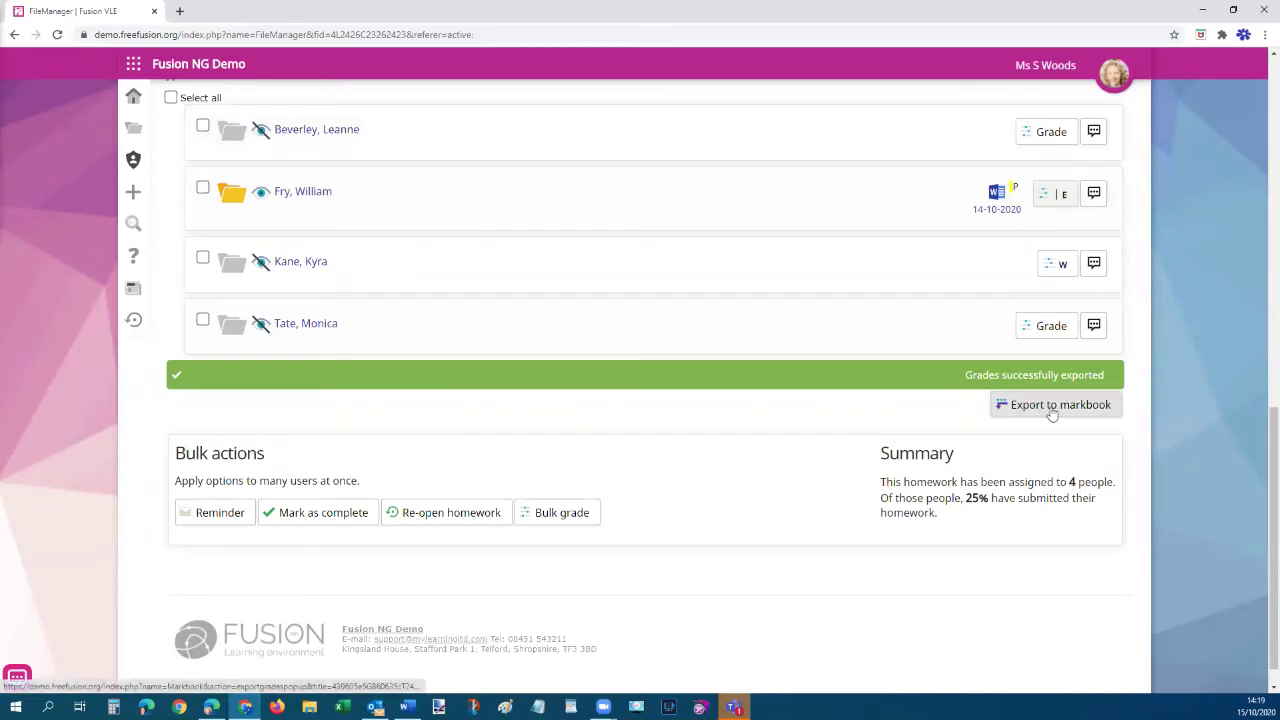
Open Demo quiz real from the Grading class group and display its submission results
{"action": "left_click", "coordinate": [130, 131]}
{"action": "left_click", "coordinate": [175, 209]}
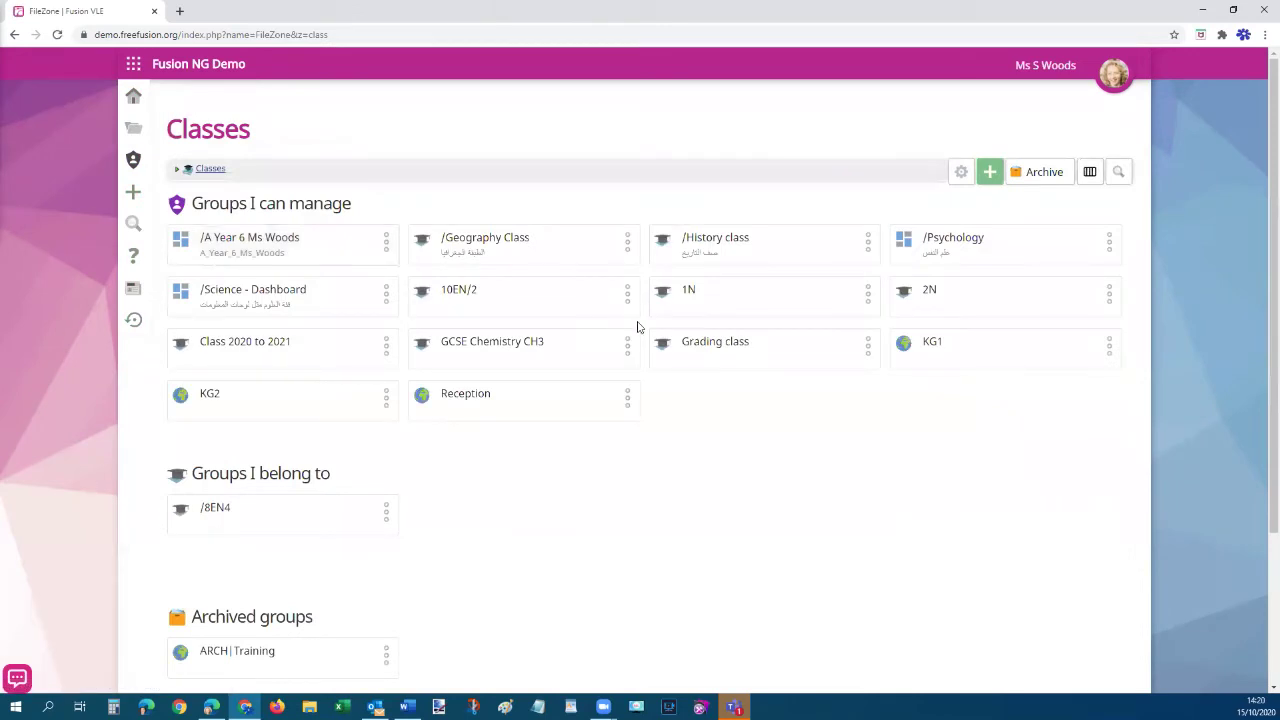
{"action": "left_click", "coordinate": [706, 343]}
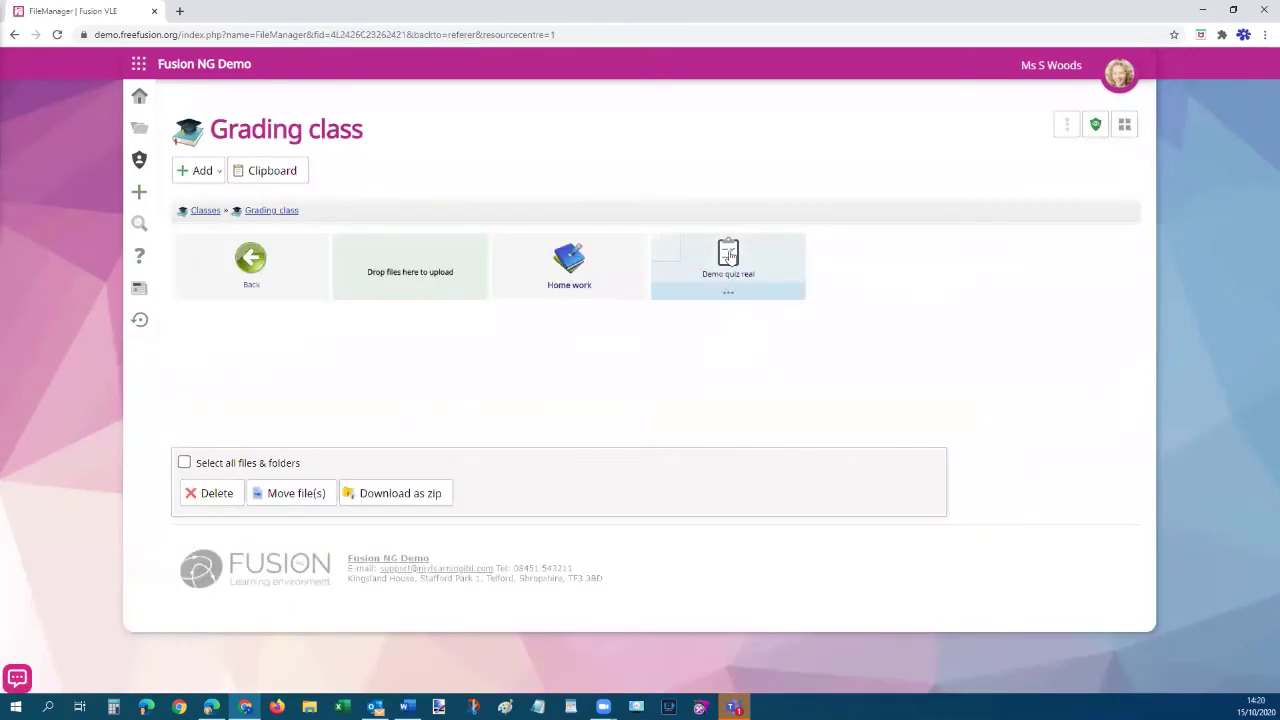
{"action": "left_click", "coordinate": [729, 255]}
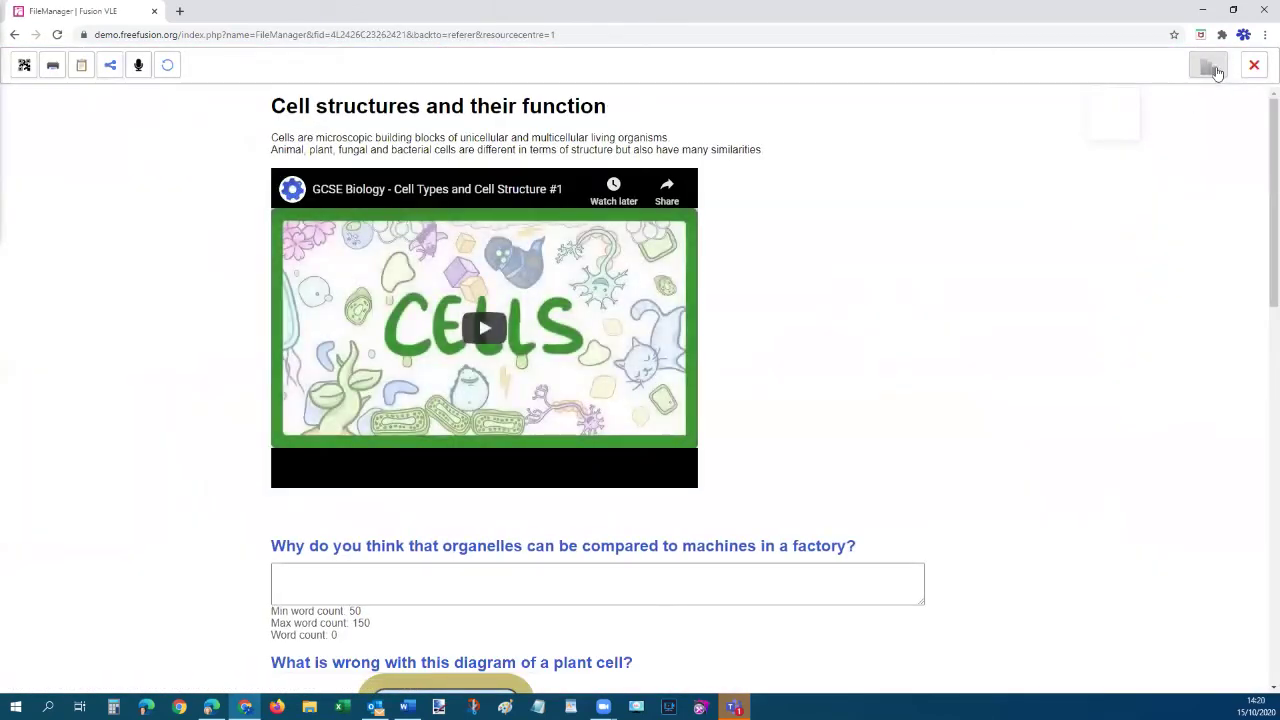
{"action": "left_click", "coordinate": [1207, 68]}
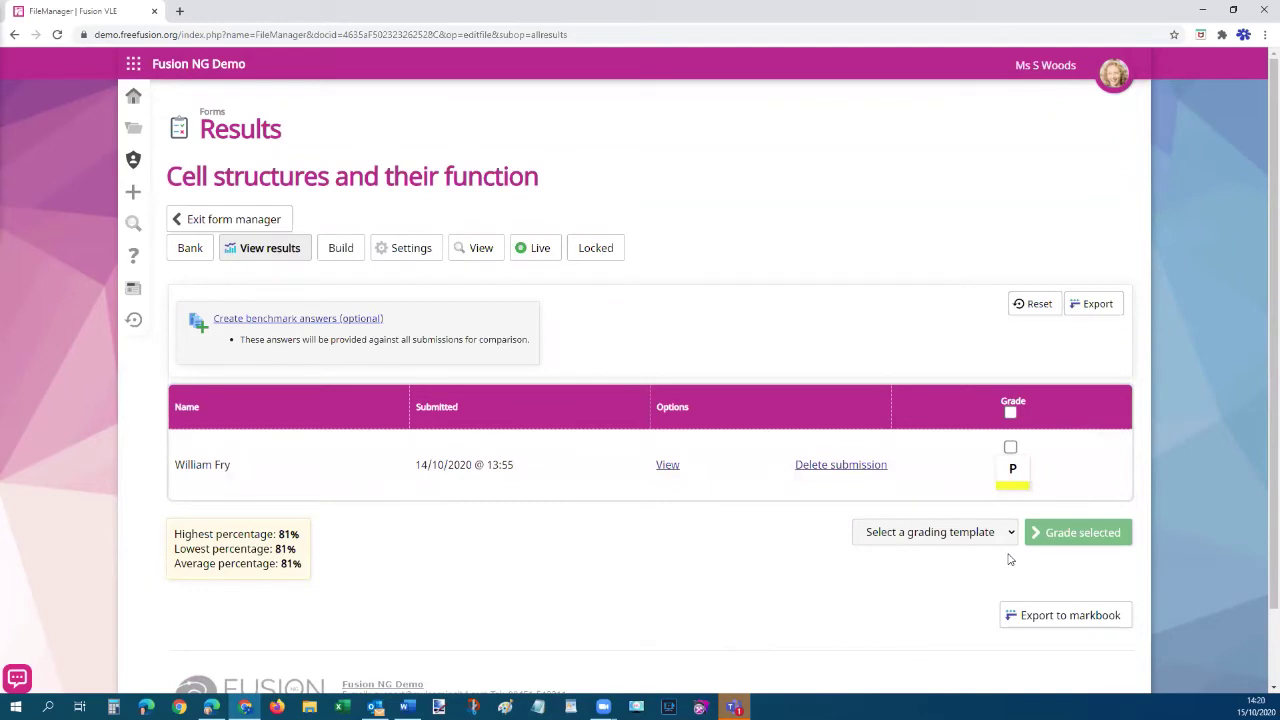
Export the Cell structures and their function quiz grades to the markbook for group Grading_class and subject Geography
{"action": "left_click", "coordinate": [1066, 617]}
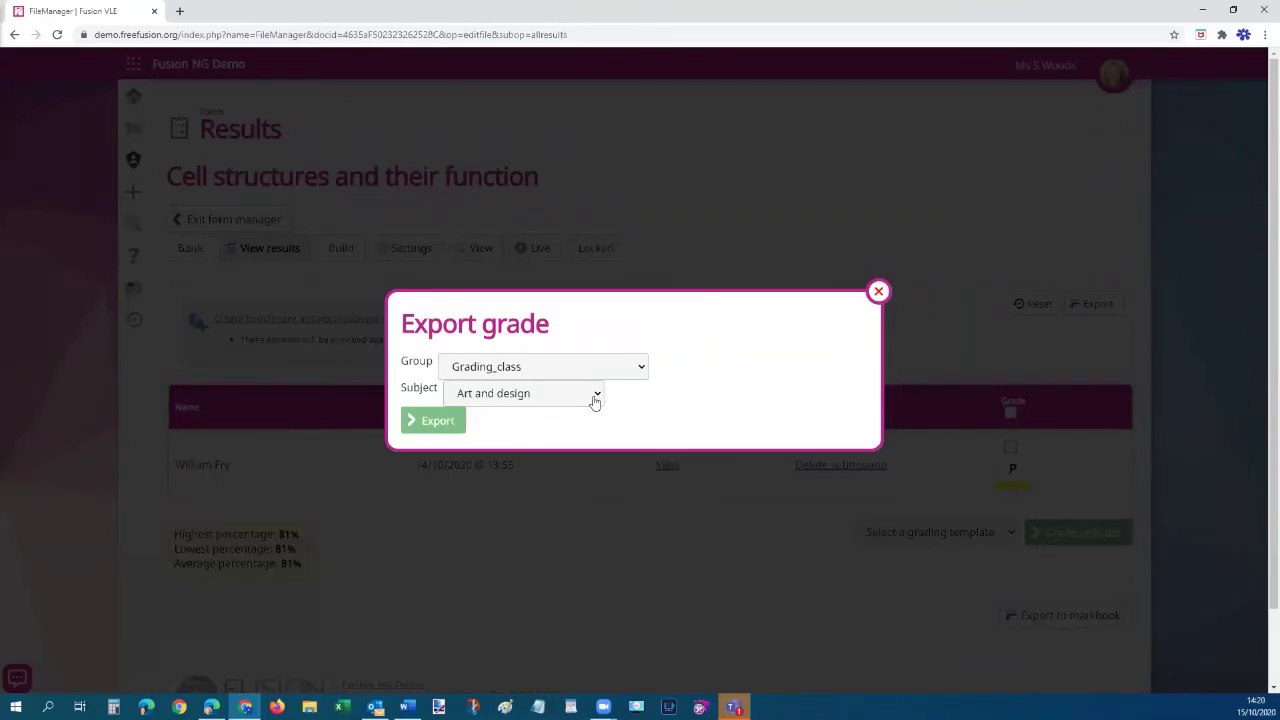
{"action": "left_click", "coordinate": [594, 399]}
{"action": "scroll", "coordinate": [520, 264], "scroll_direction": "down", "scroll_amount": 1}
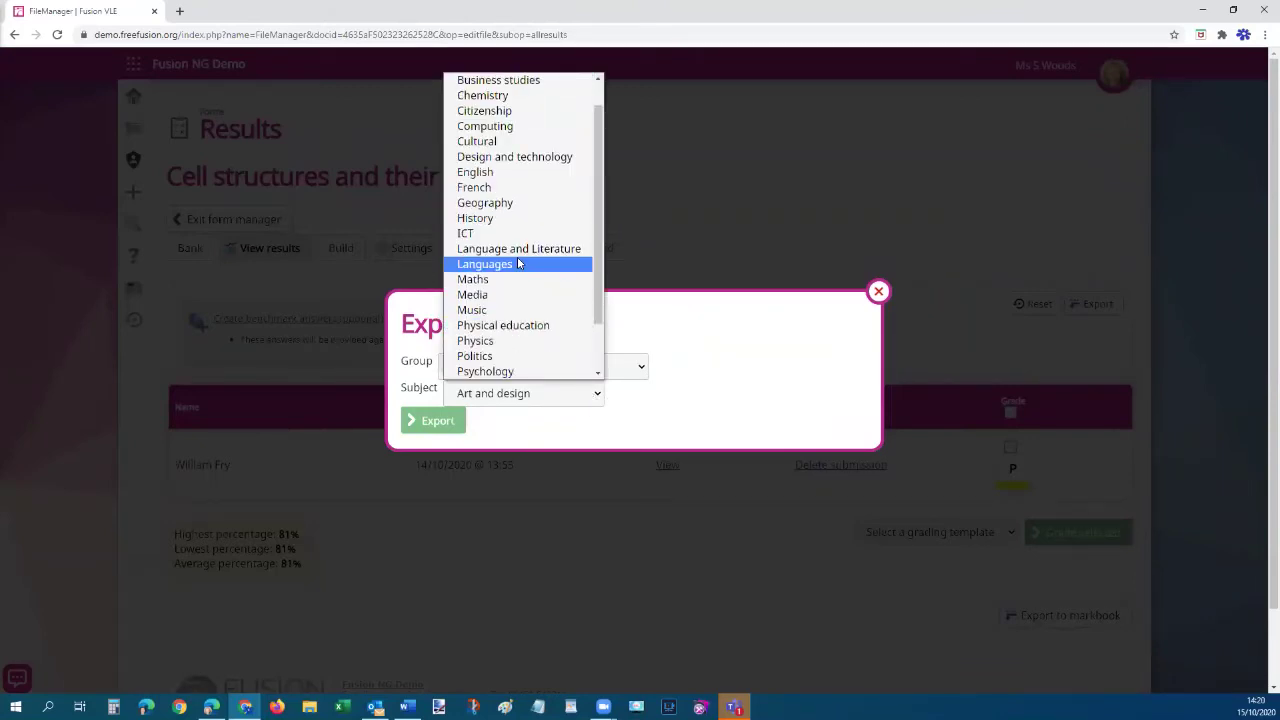
{"action": "left_click", "coordinate": [490, 203]}
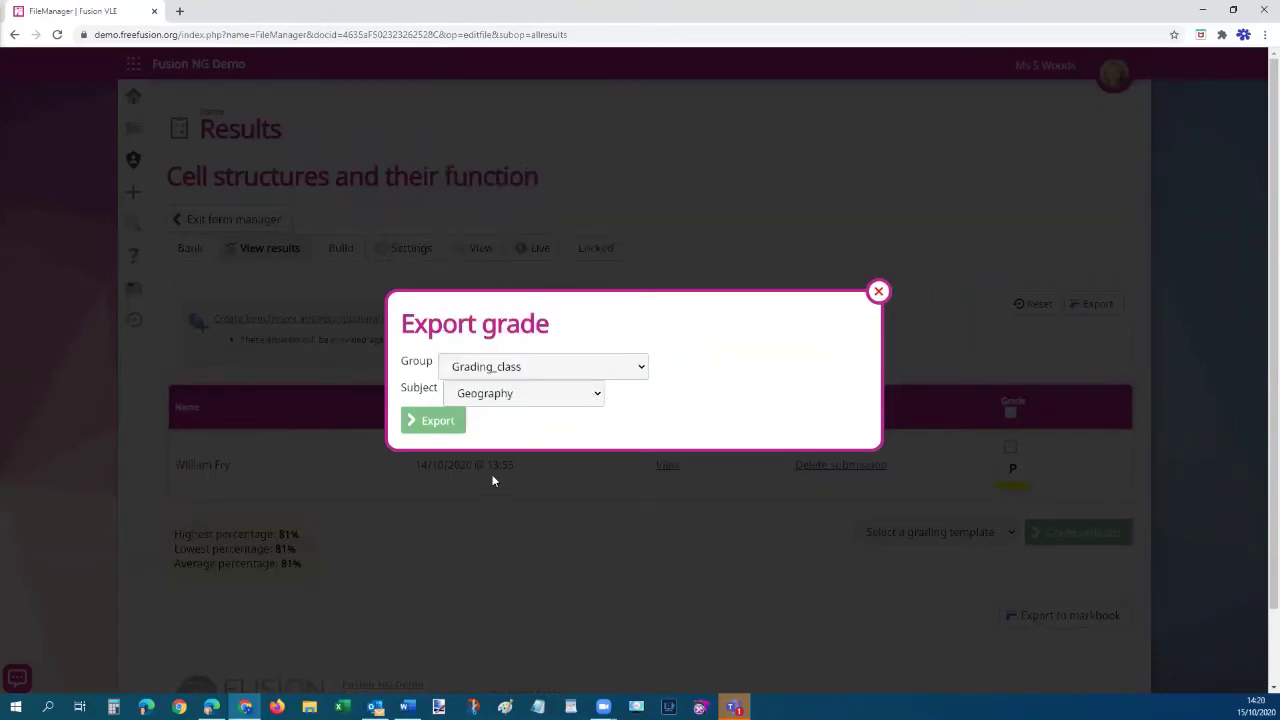
{"action": "left_click", "coordinate": [438, 422]}
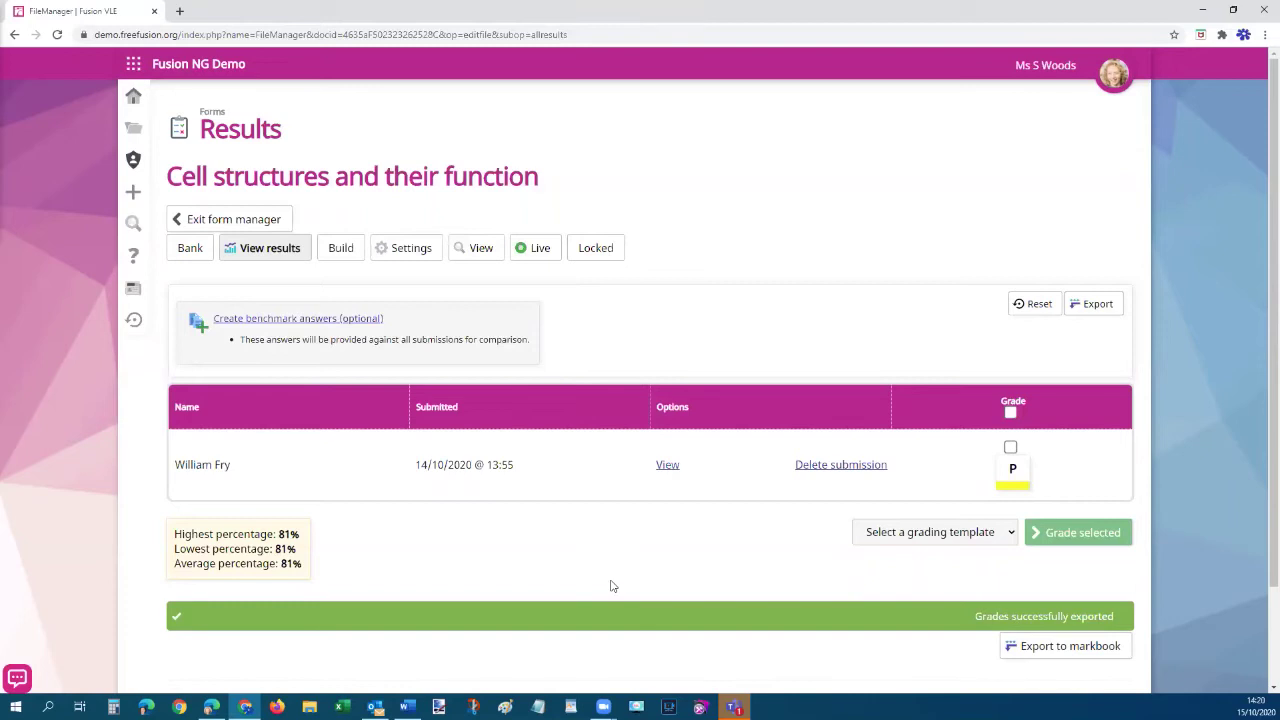
Open the Mitigation and Contingency results from the managed task lists and save the validation of the students with completed tasks
{"action": "left_click", "coordinate": [138, 70]}
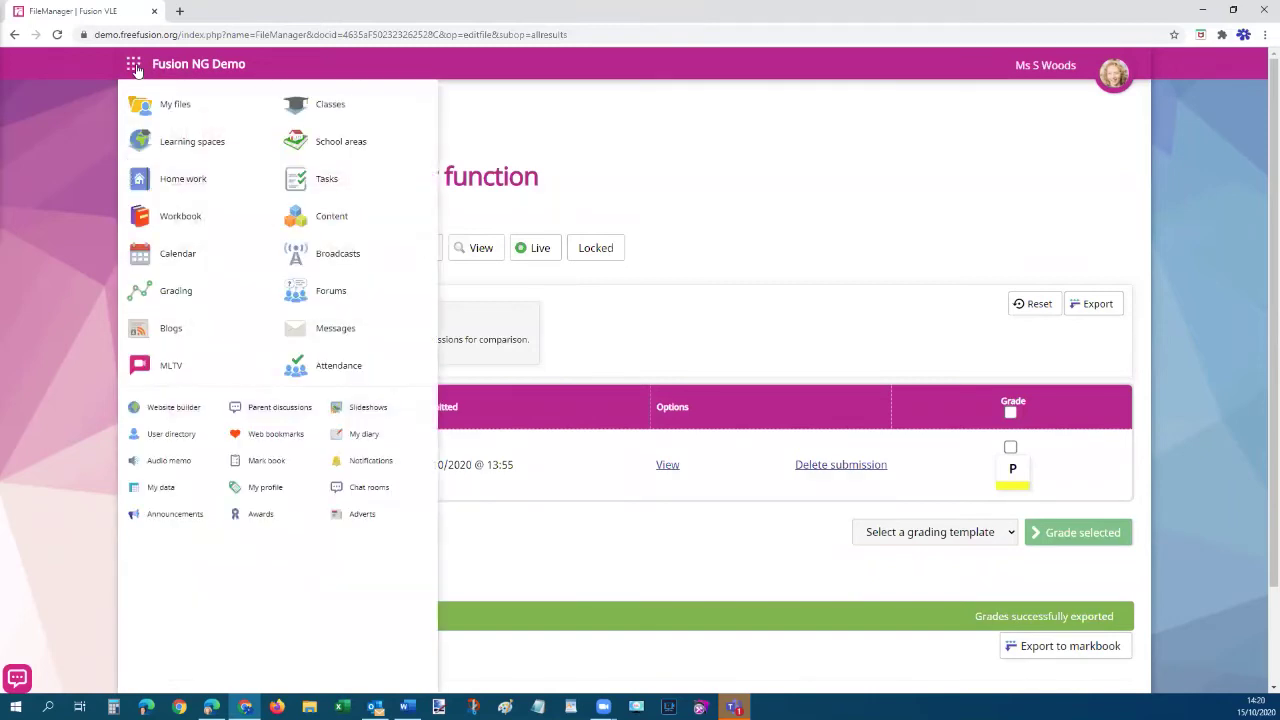
{"action": "left_click", "coordinate": [325, 179]}
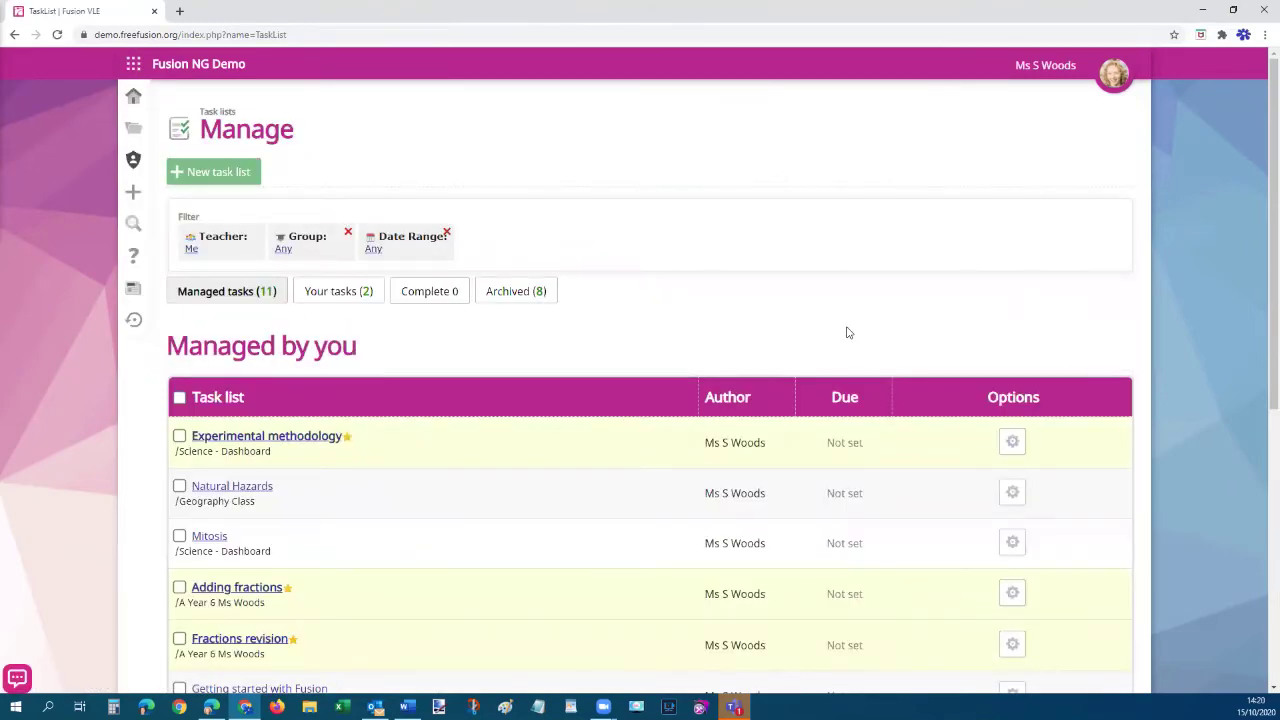
{"action": "scroll", "coordinate": [846, 332], "scroll_direction": "down", "scroll_amount": 3}
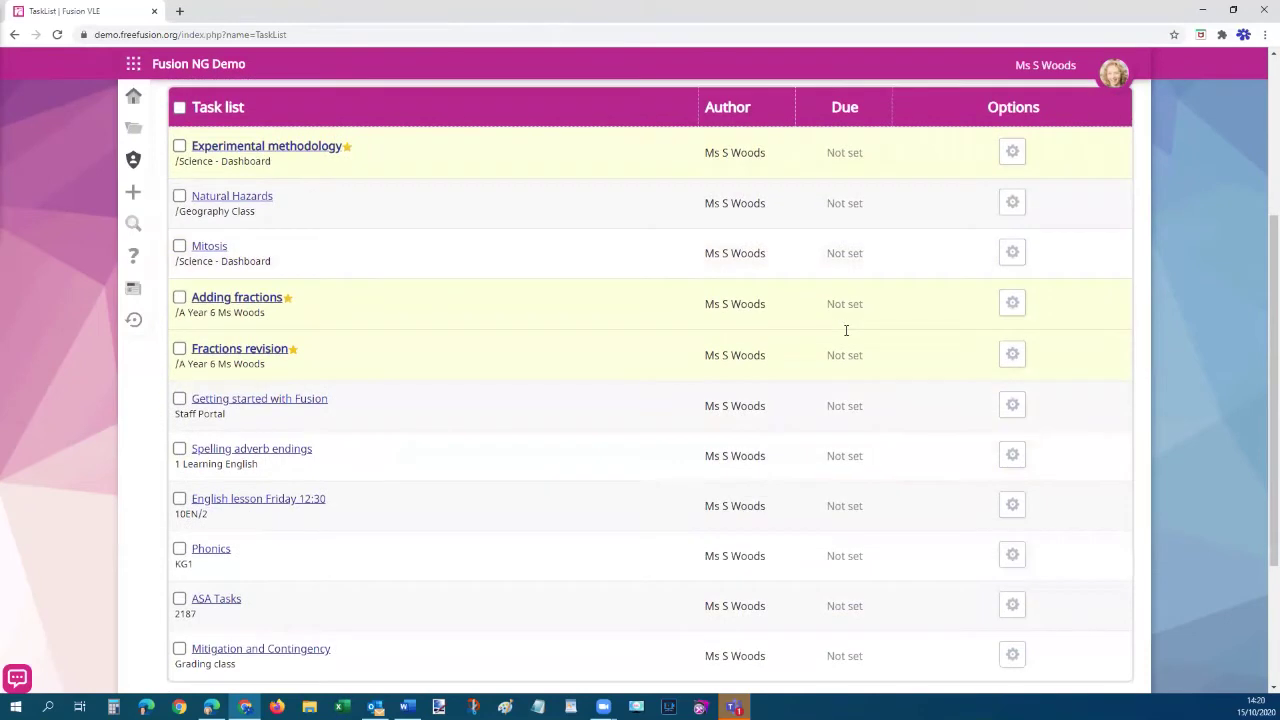
{"action": "scroll", "coordinate": [846, 330], "scroll_direction": "down", "scroll_amount": 1}
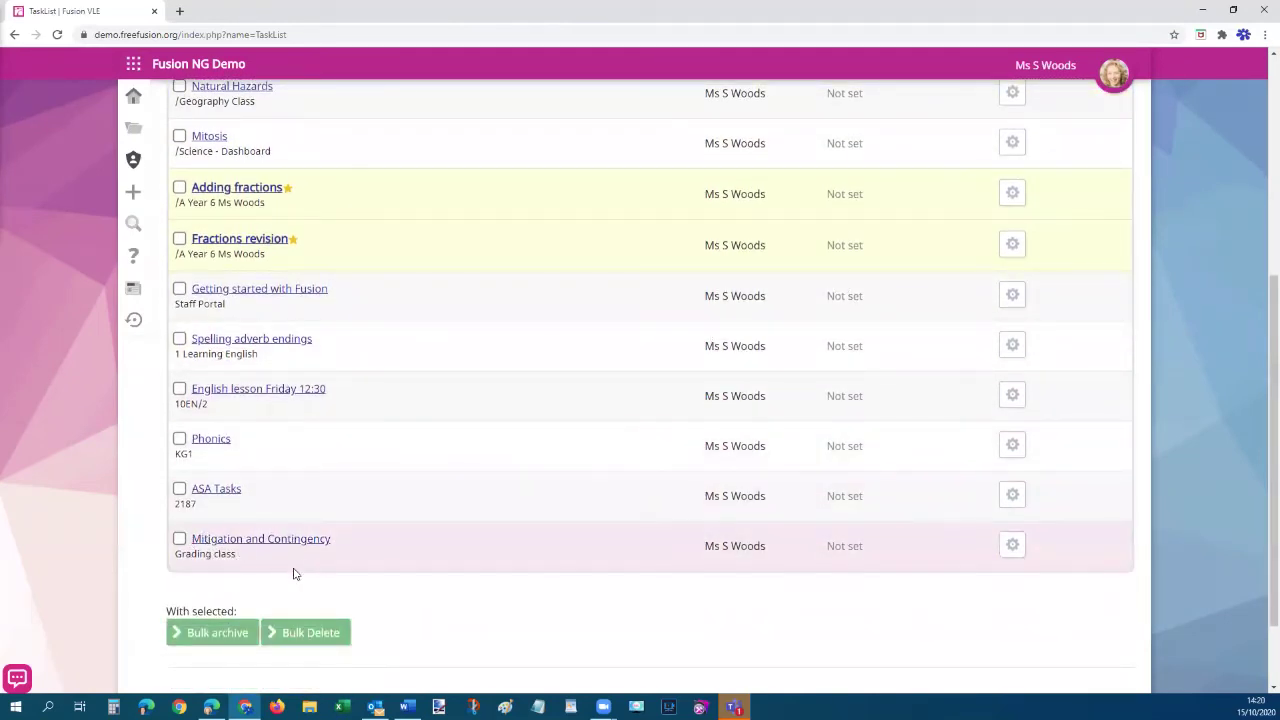
{"action": "left_click", "coordinate": [298, 540]}
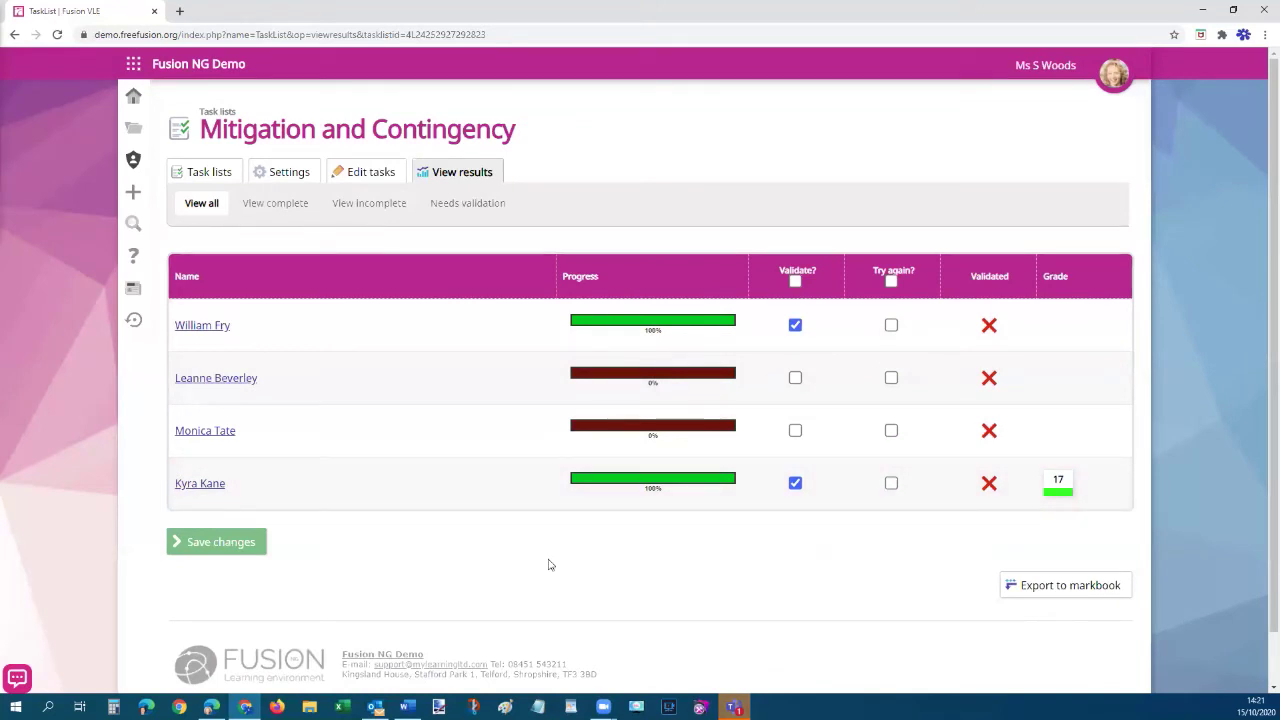
{"action": "left_click", "coordinate": [220, 543]}
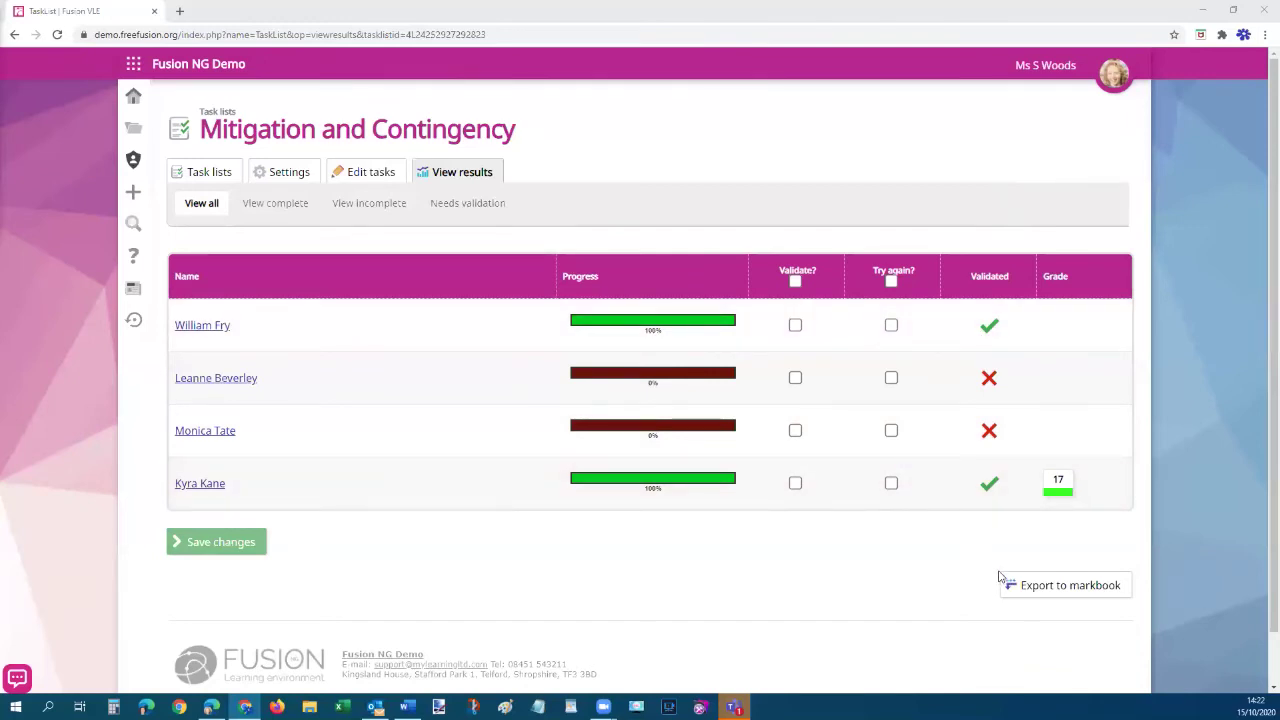
Grade the first listed student's task list 18 on the 0-20 template, save it, and return to the refreshed Mitigation and Contingency results
{"action": "left_click", "coordinate": [200, 327]}
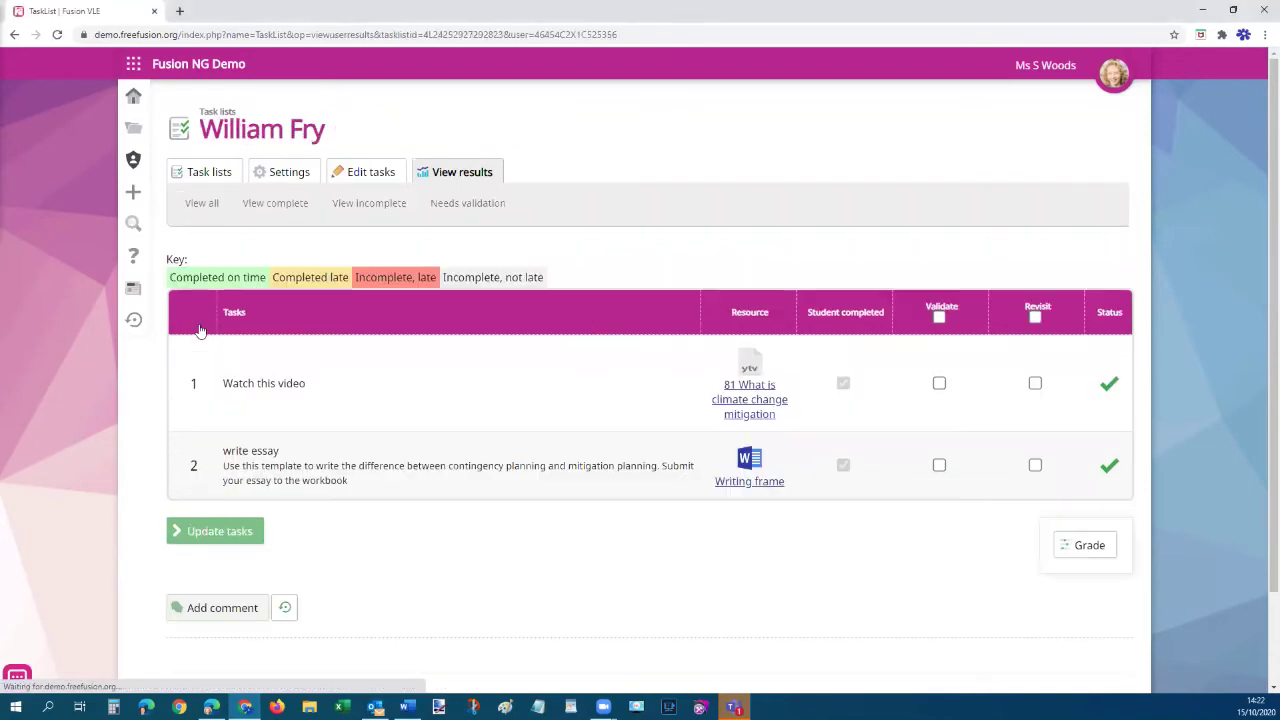
{"action": "left_click", "coordinate": [1066, 543]}
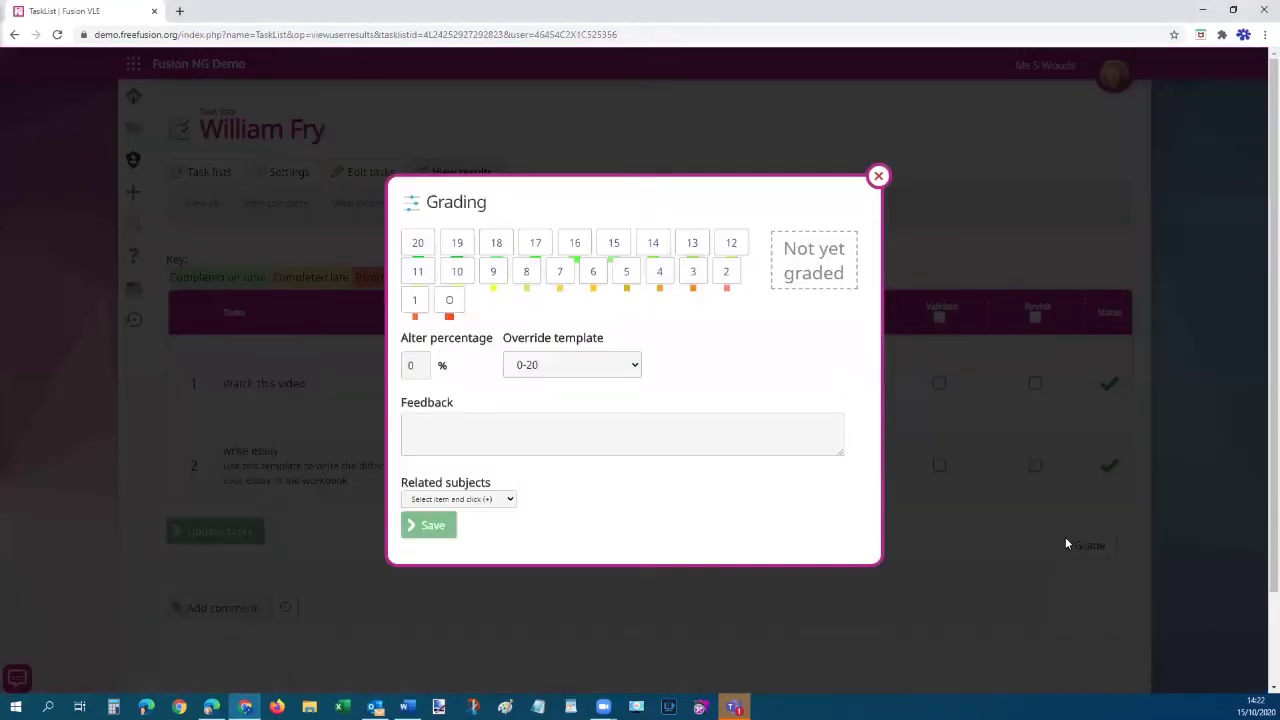
{"action": "left_click", "coordinate": [495, 243]}
{"action": "left_click", "coordinate": [428, 525]}
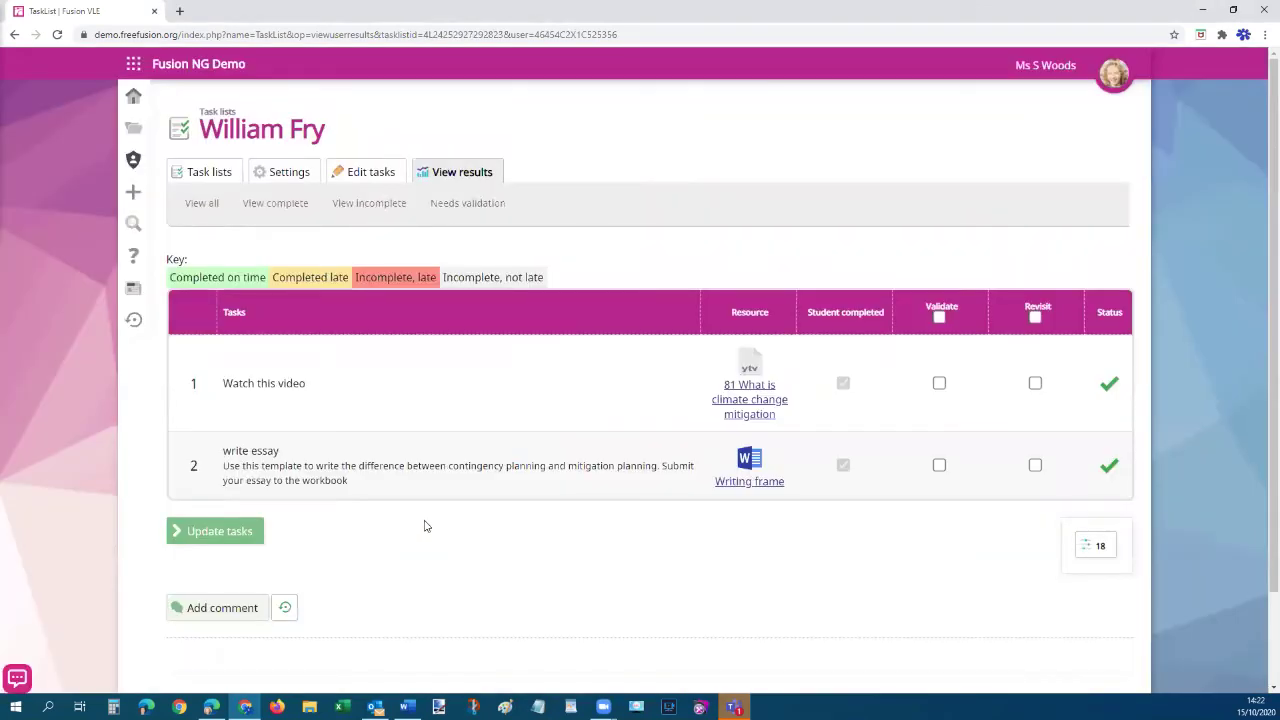
{"action": "left_click", "coordinate": [14, 36]}
{"action": "left_click", "coordinate": [57, 40]}
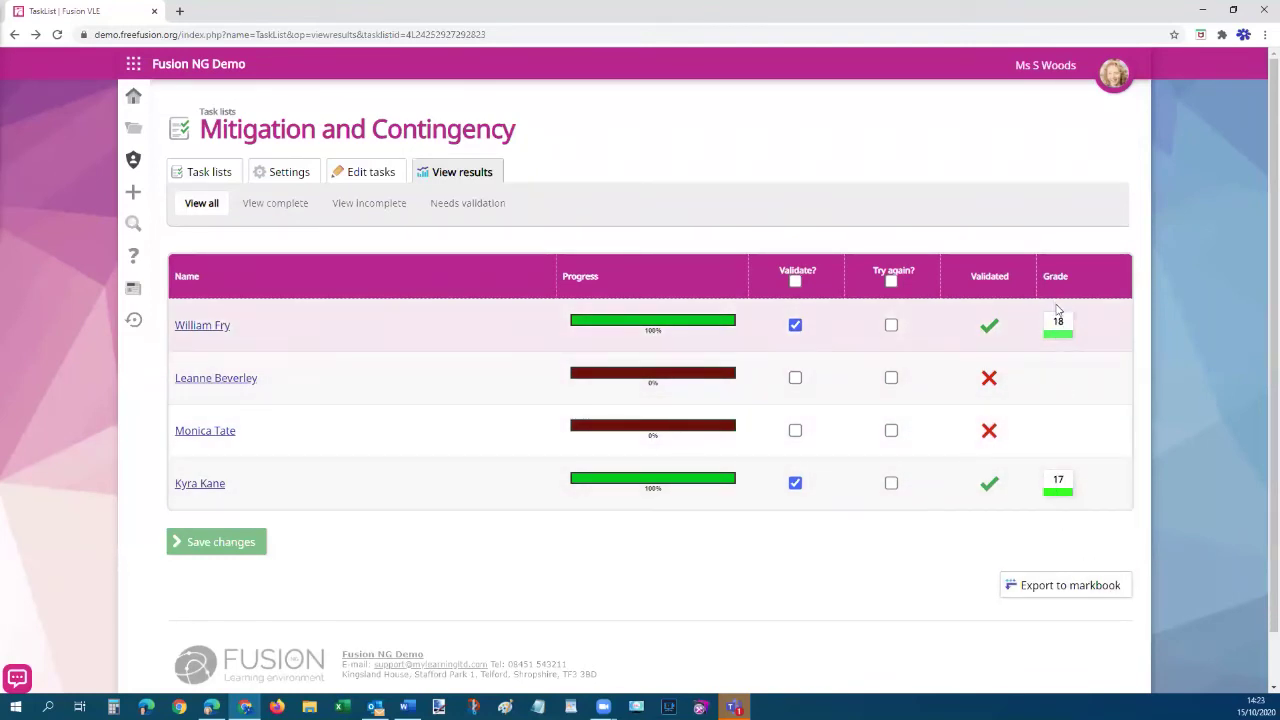
Export the Mitigation and Contingency task list grades to the markbook for group Grading_class and subject Geography
{"action": "left_click", "coordinate": [1077, 586]}
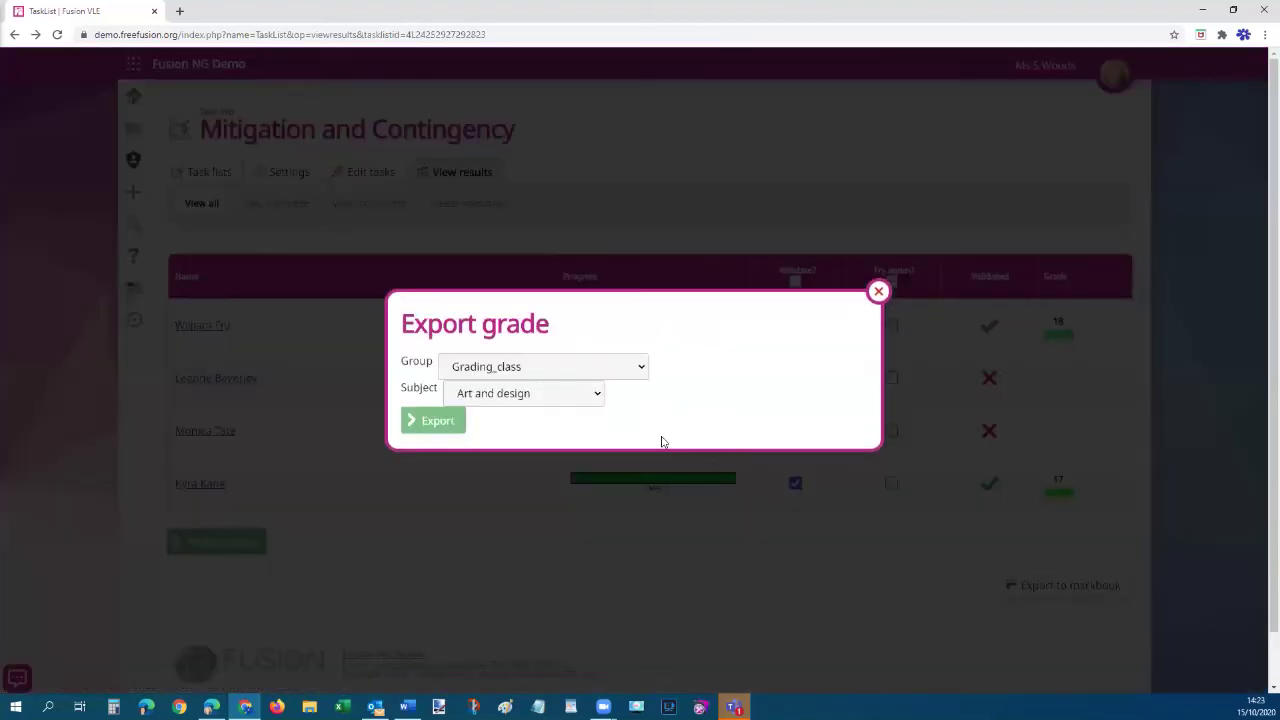
{"action": "left_click", "coordinate": [594, 396]}
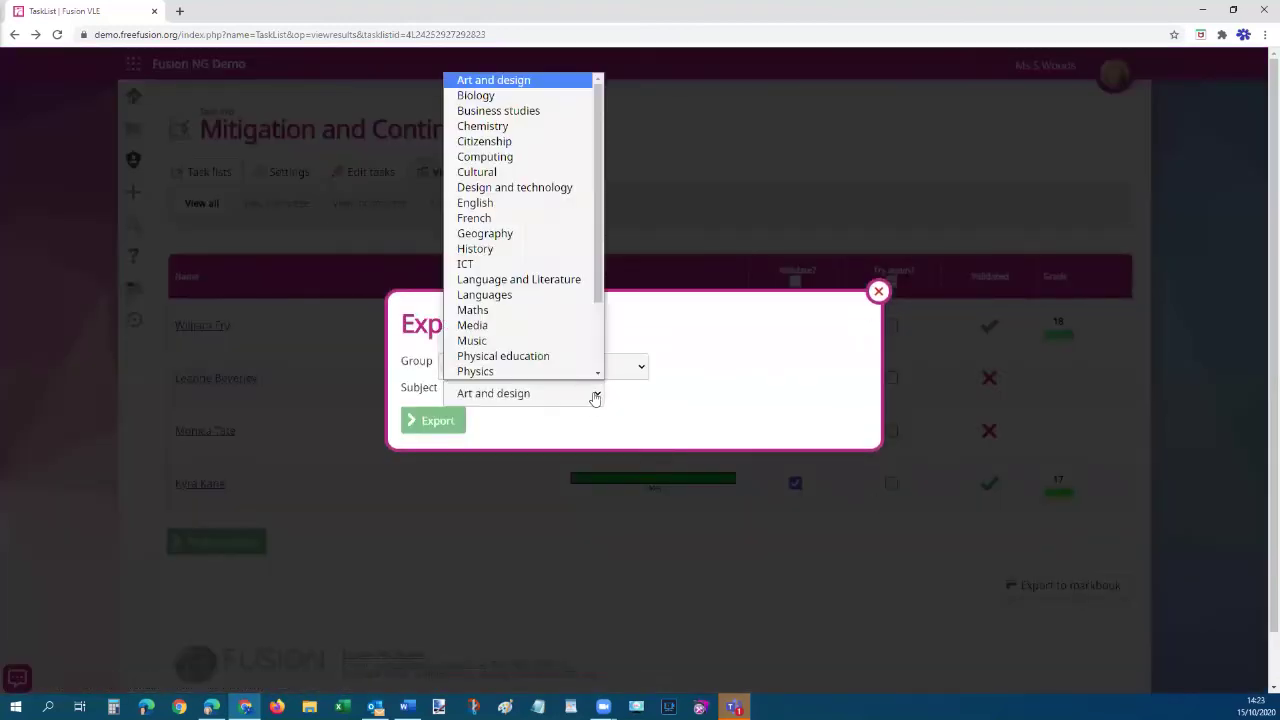
{"action": "left_click", "coordinate": [485, 233]}
{"action": "left_click", "coordinate": [434, 421]}
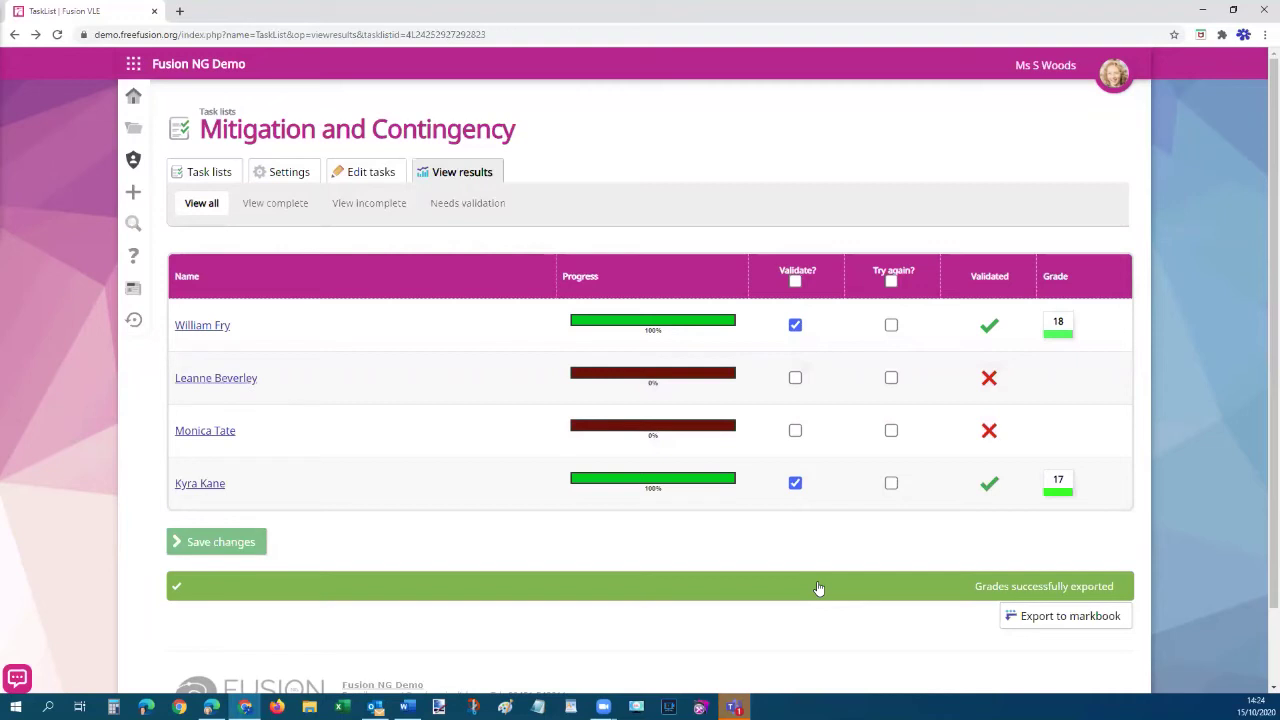
Show the Workbook for group Grading_class and subject Geography, and open the student's Word document dated 14/10/2020
{"action": "left_click", "coordinate": [134, 67]}
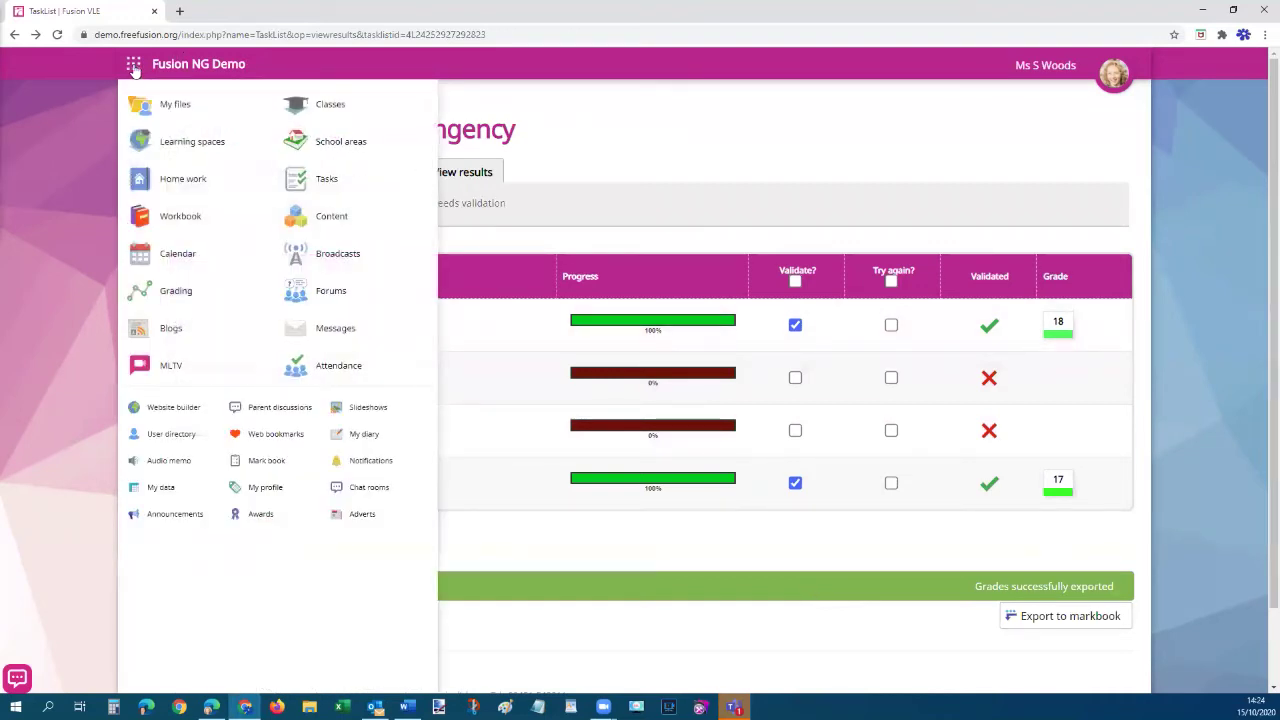
{"action": "left_click", "coordinate": [177, 221]}
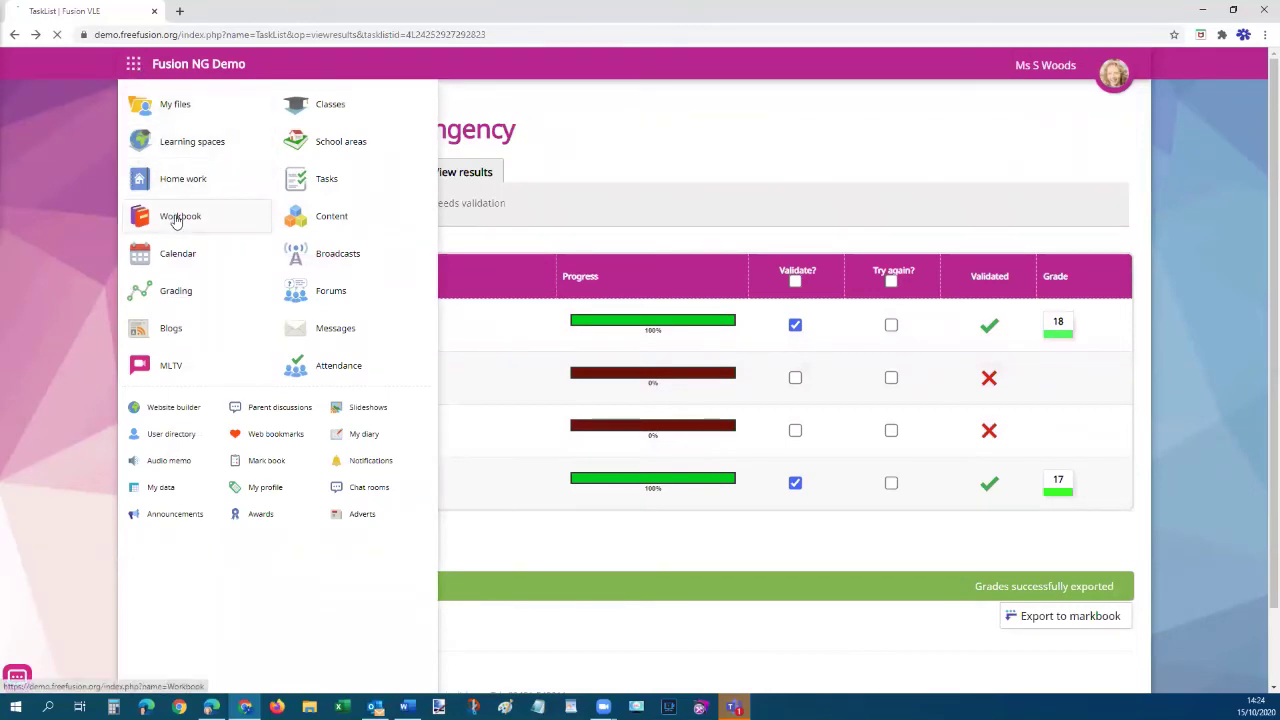
{"action": "left_click", "coordinate": [296, 245]}
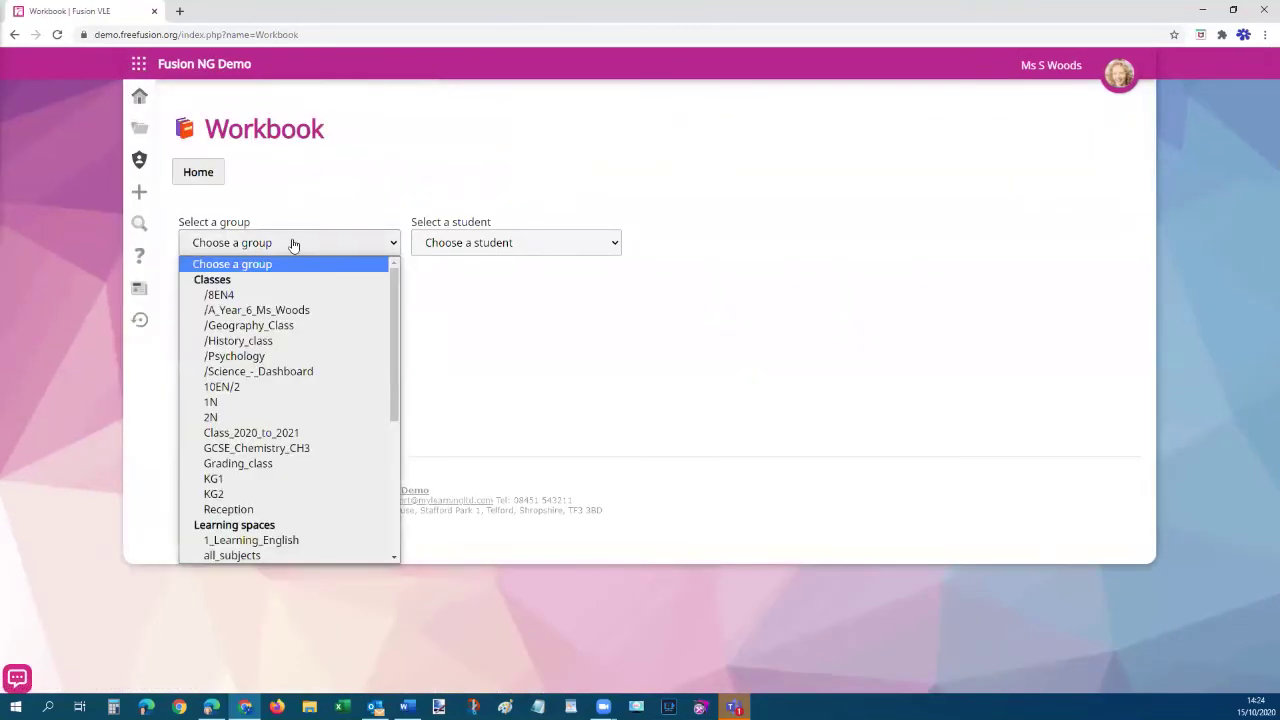
{"action": "left_click", "coordinate": [253, 464]}
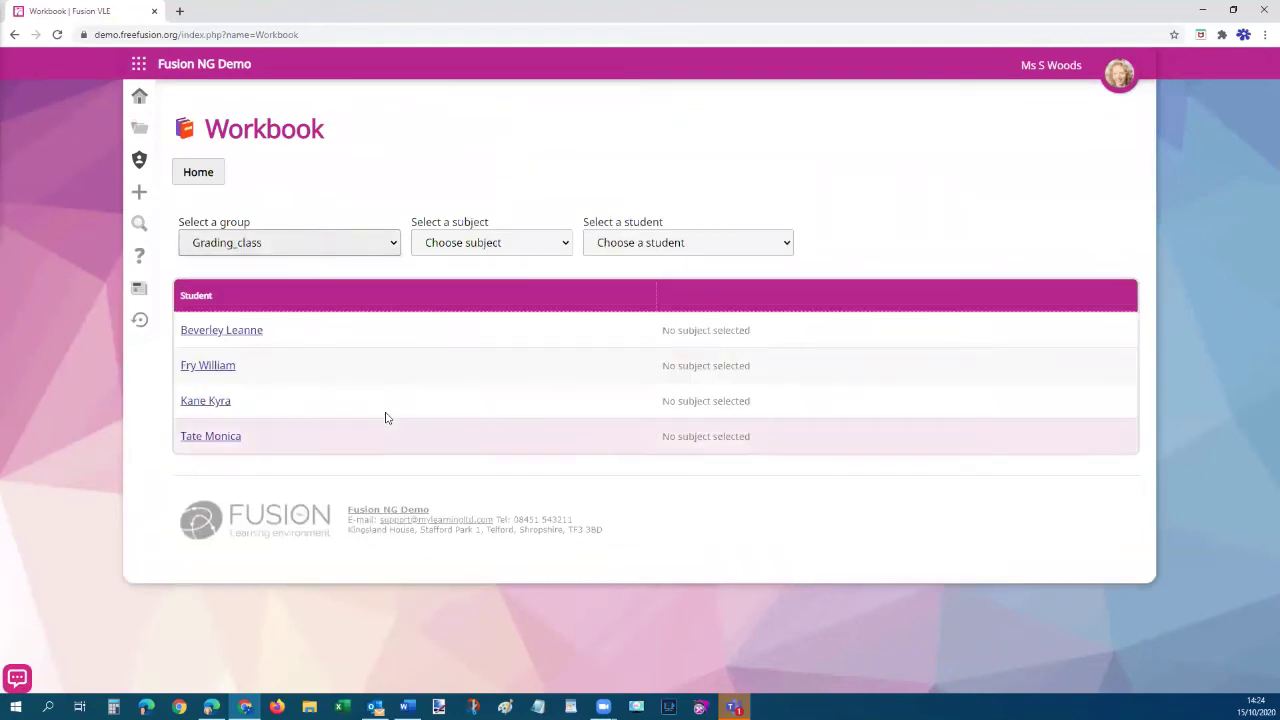
{"action": "left_click", "coordinate": [493, 243]}
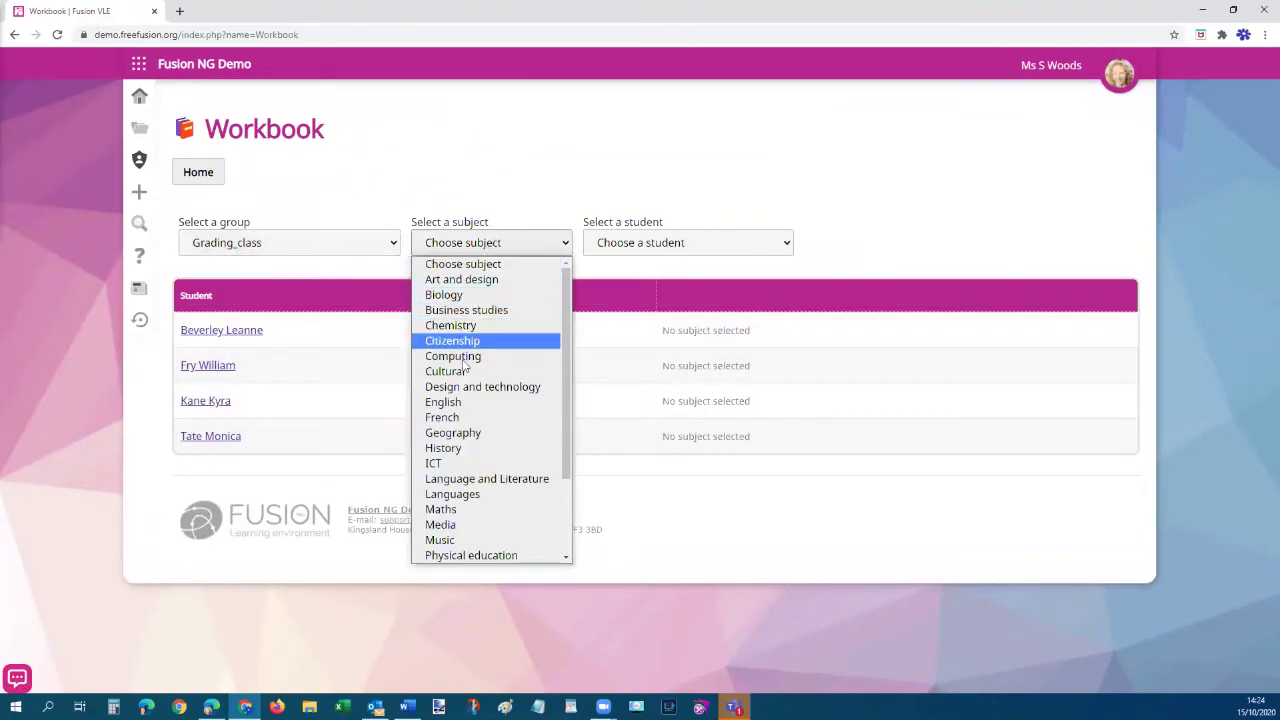
{"action": "left_click", "coordinate": [520, 432]}
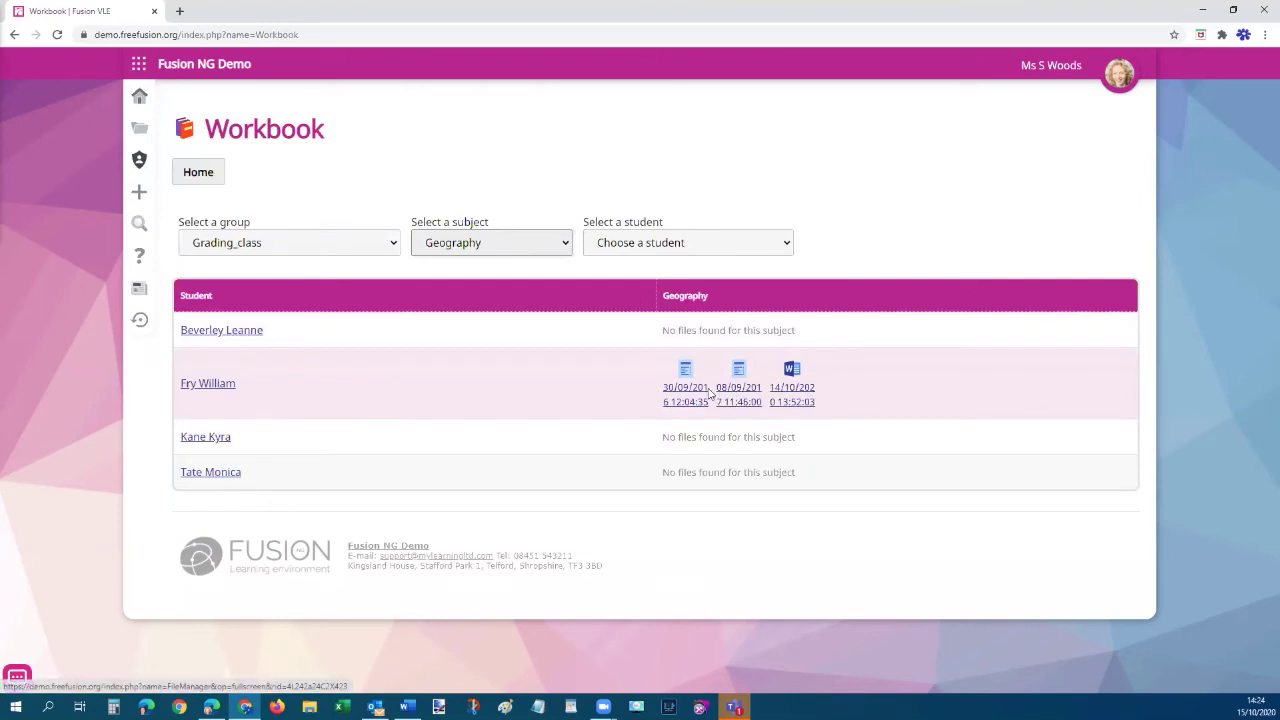
{"action": "left_click", "coordinate": [797, 389]}
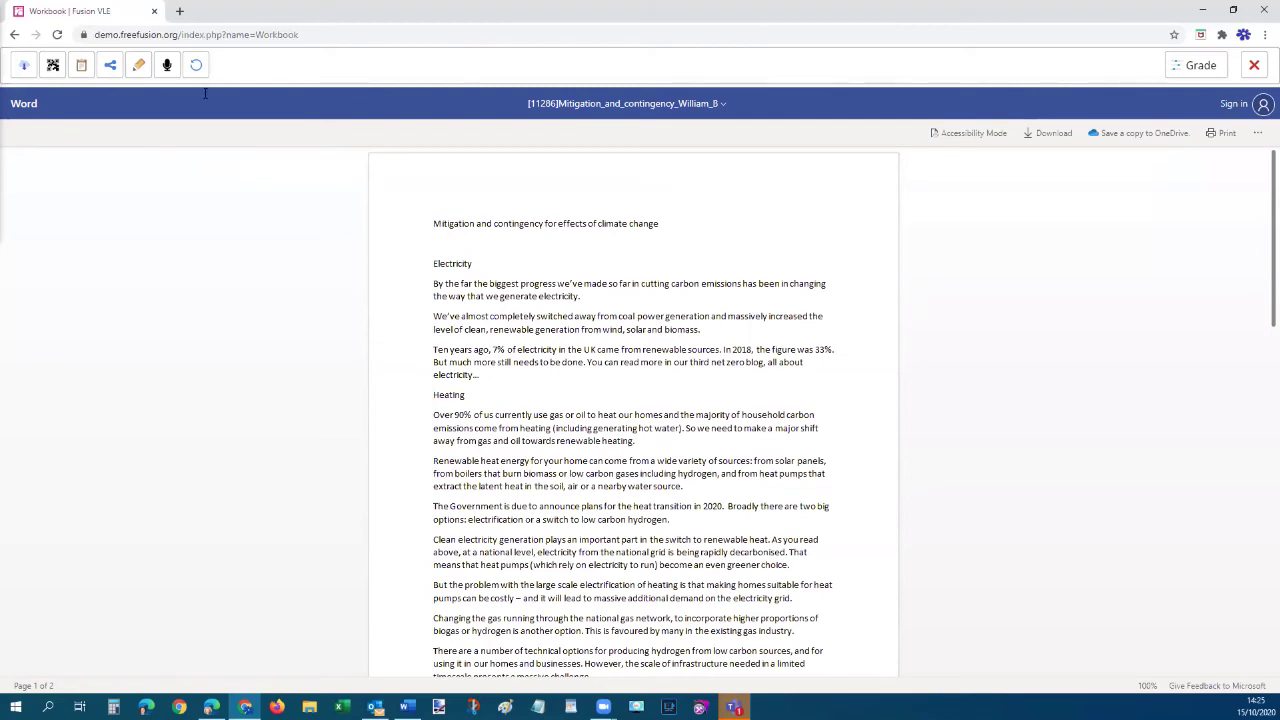
Start grading the open Word document with the Proficiency template and give it grade P
{"action": "left_click", "coordinate": [139, 65]}
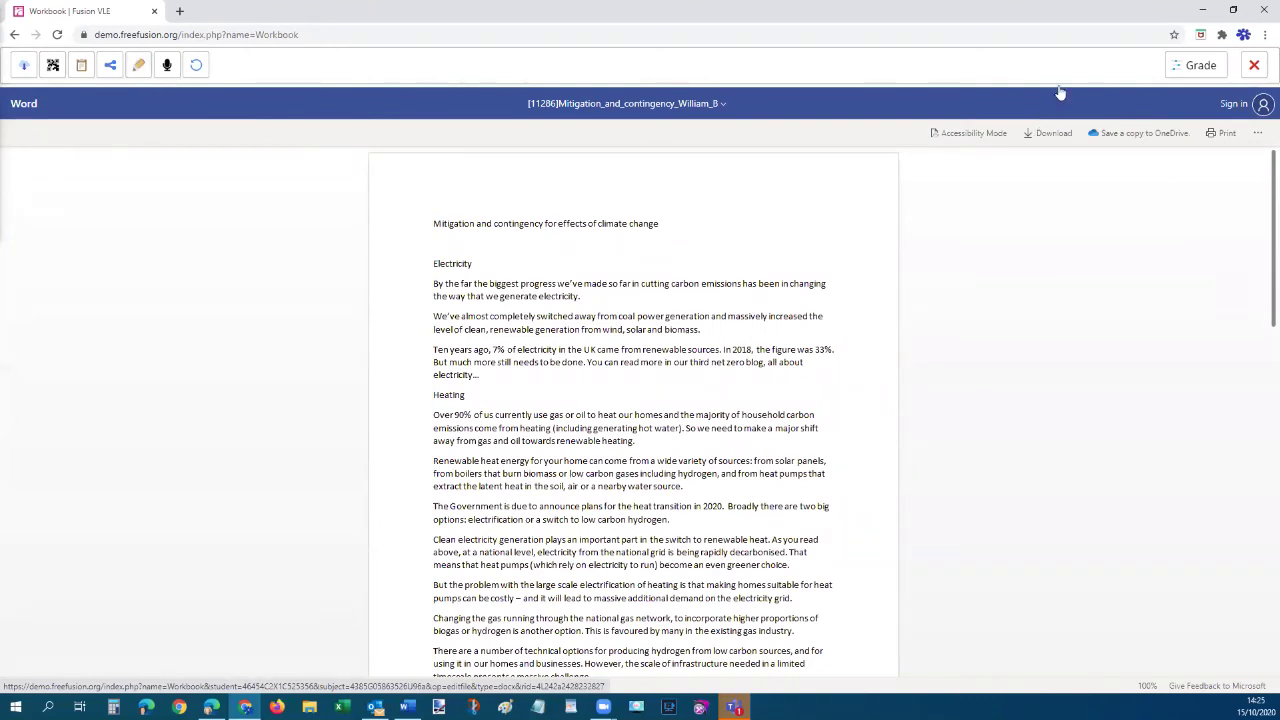
{"action": "left_click", "coordinate": [1193, 68]}
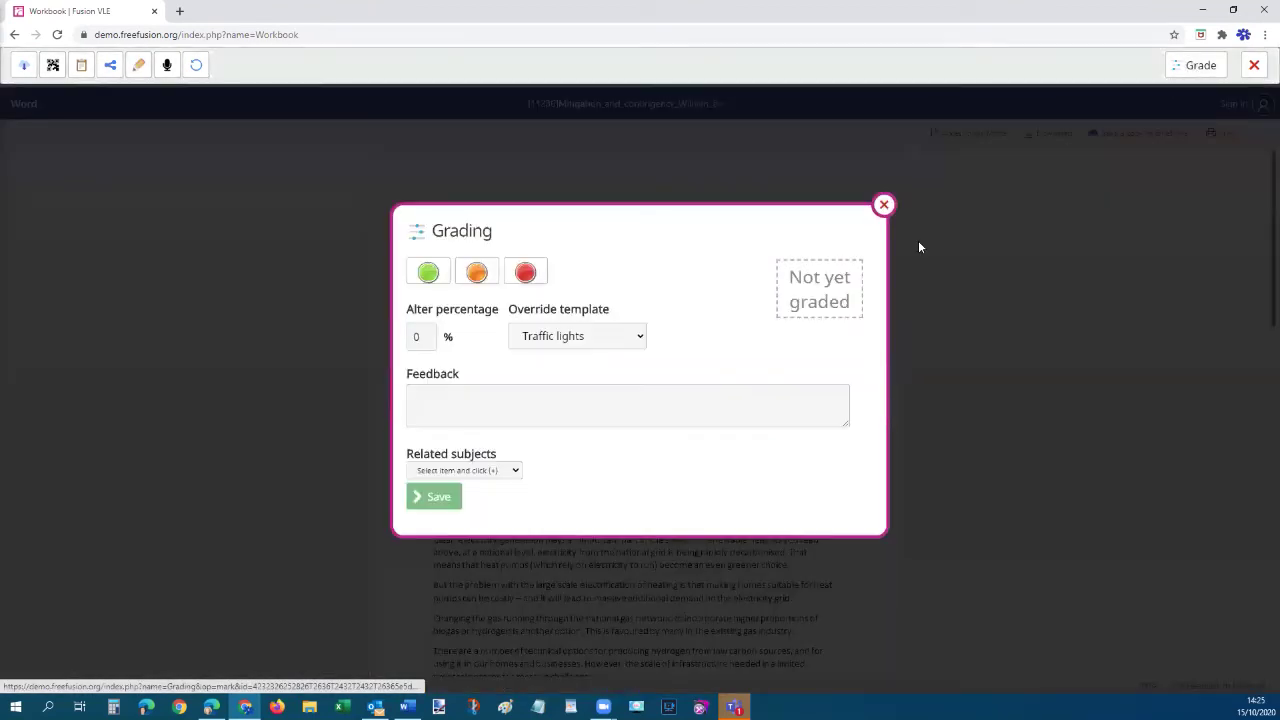
{"action": "left_click", "coordinate": [618, 346]}
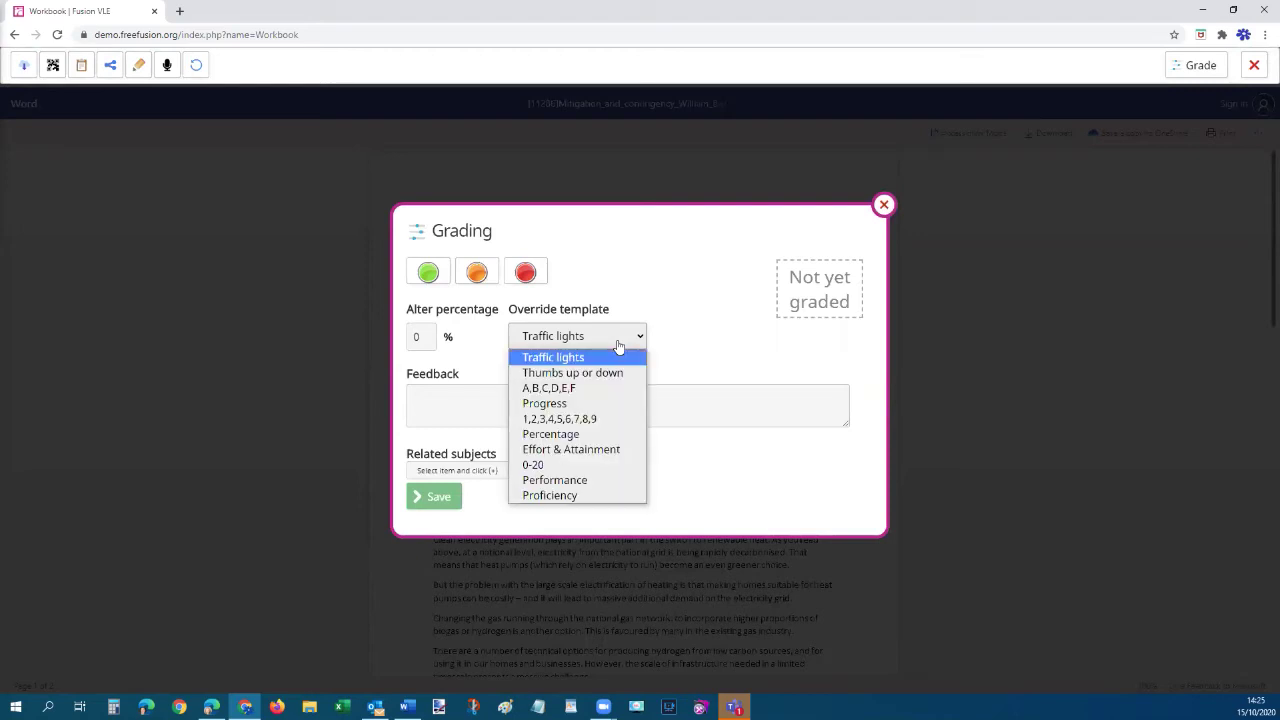
{"action": "left_click", "coordinate": [562, 495]}
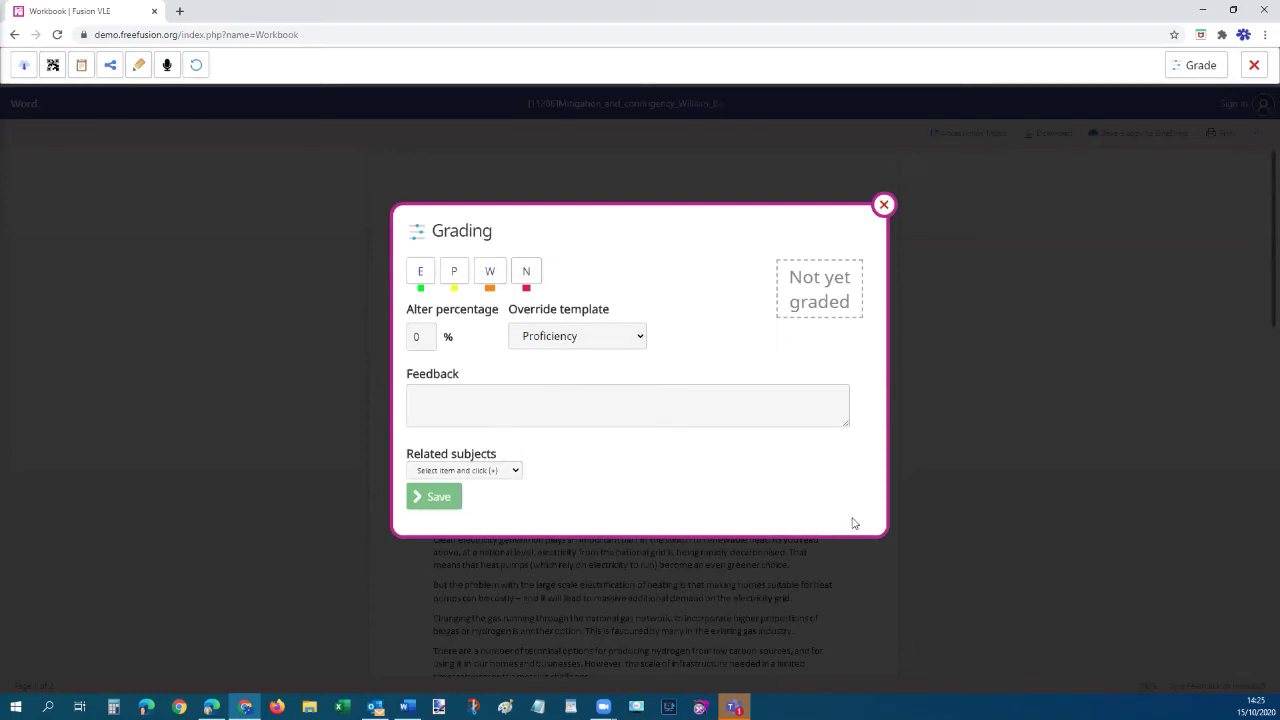
{"action": "left_click", "coordinate": [453, 274]}
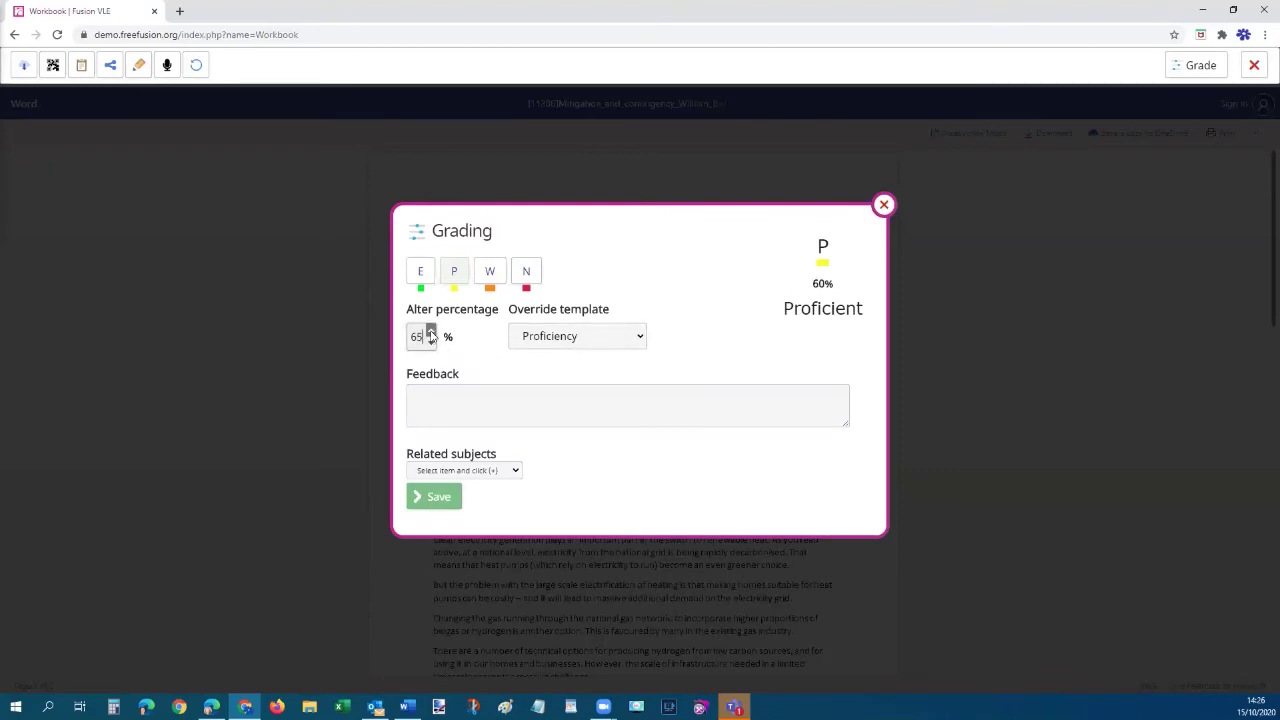
Alter the document's grade percentage to 79%
{"action": "left_click", "coordinate": [430, 332]}
{"action": "left_click", "coordinate": [430, 332]}
{"action": "left_click", "coordinate": [431, 332]}
{"action": "left_click", "coordinate": [431, 332]}
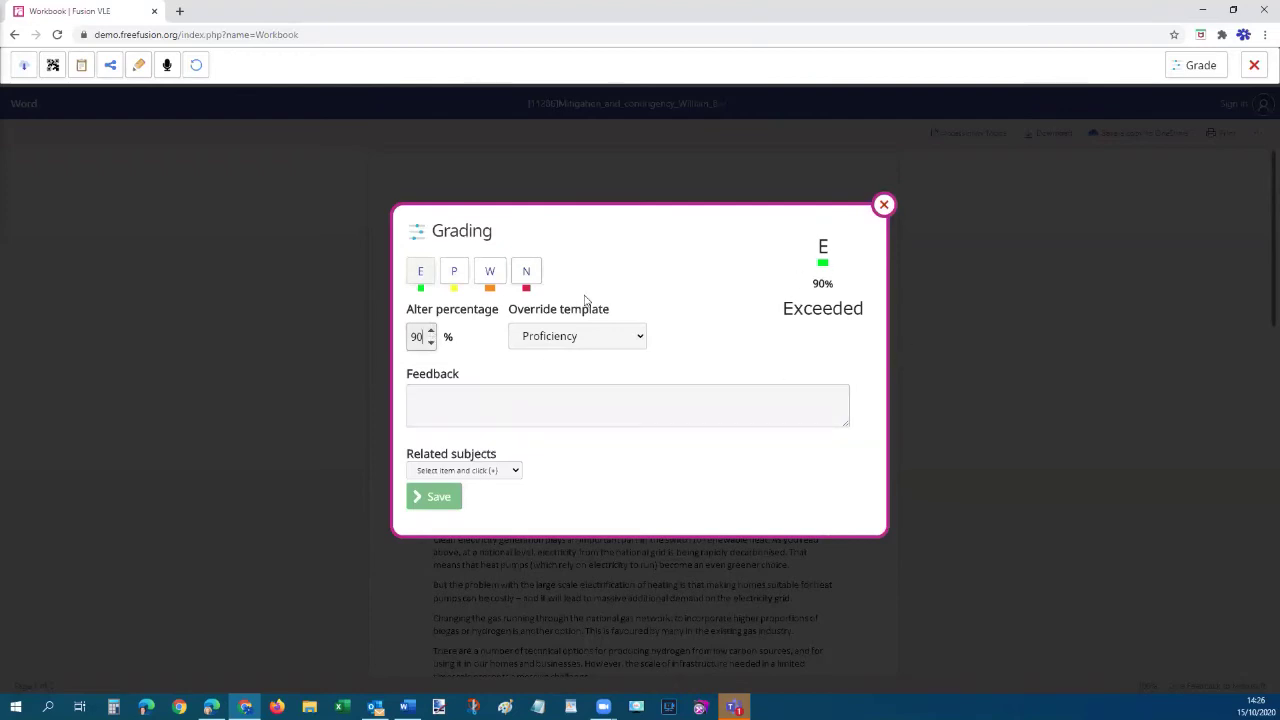
{"action": "left_click", "coordinate": [431, 344]}
{"action": "left_click", "coordinate": [431, 344]}
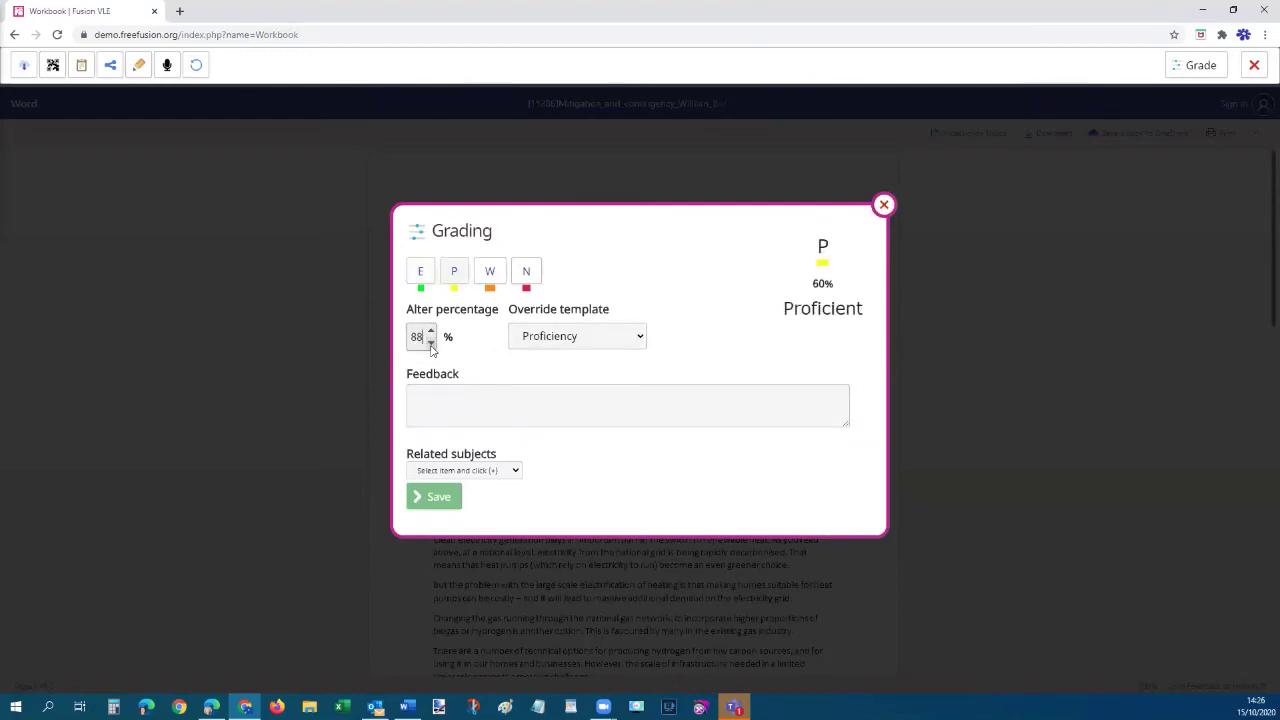
{"action": "left_click", "coordinate": [431, 344]}
{"action": "left_click", "coordinate": [431, 344]}
{"action": "left_click", "coordinate": [431, 344]}
Enter feedback reading "Good essay" followed by the student's first name, save the grade and close the document
{"action": "left_click", "coordinate": [586, 420]}
{"action": "left_click", "coordinate": [649, 418]}
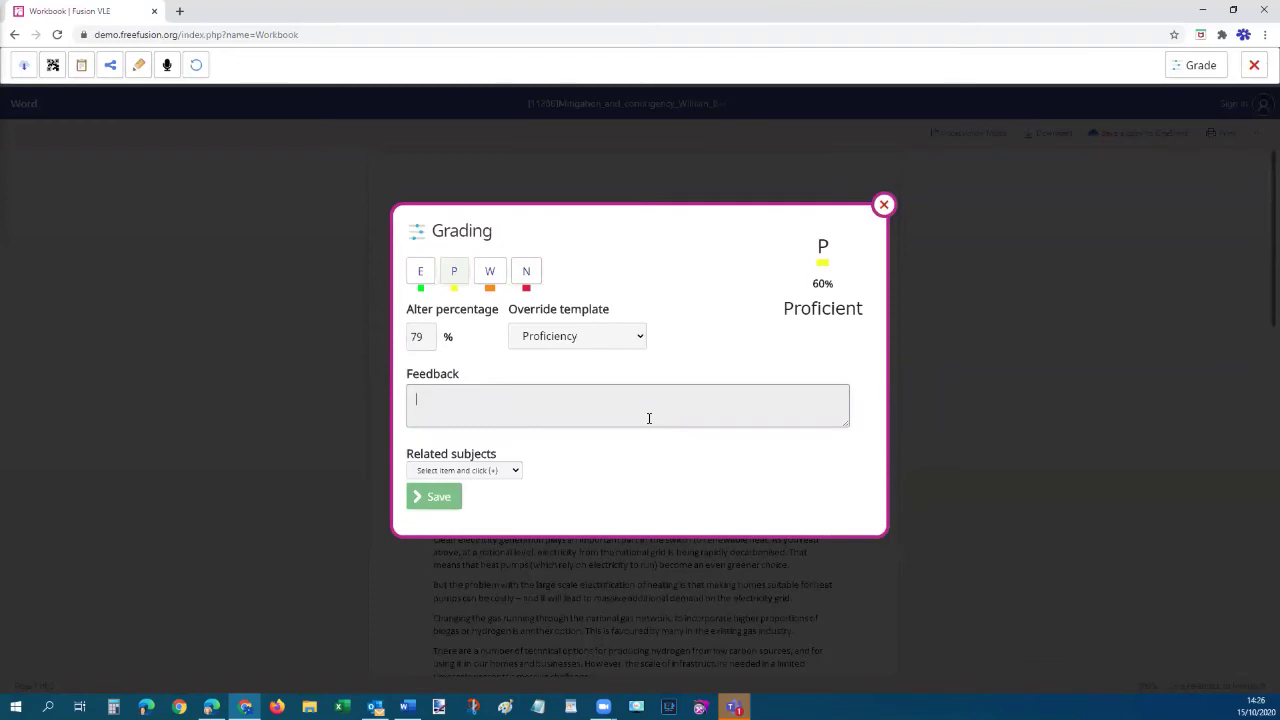
{"action": "type", "text": "Good essay Williasm"}
{"action": "left_click", "coordinate": [433, 498]}
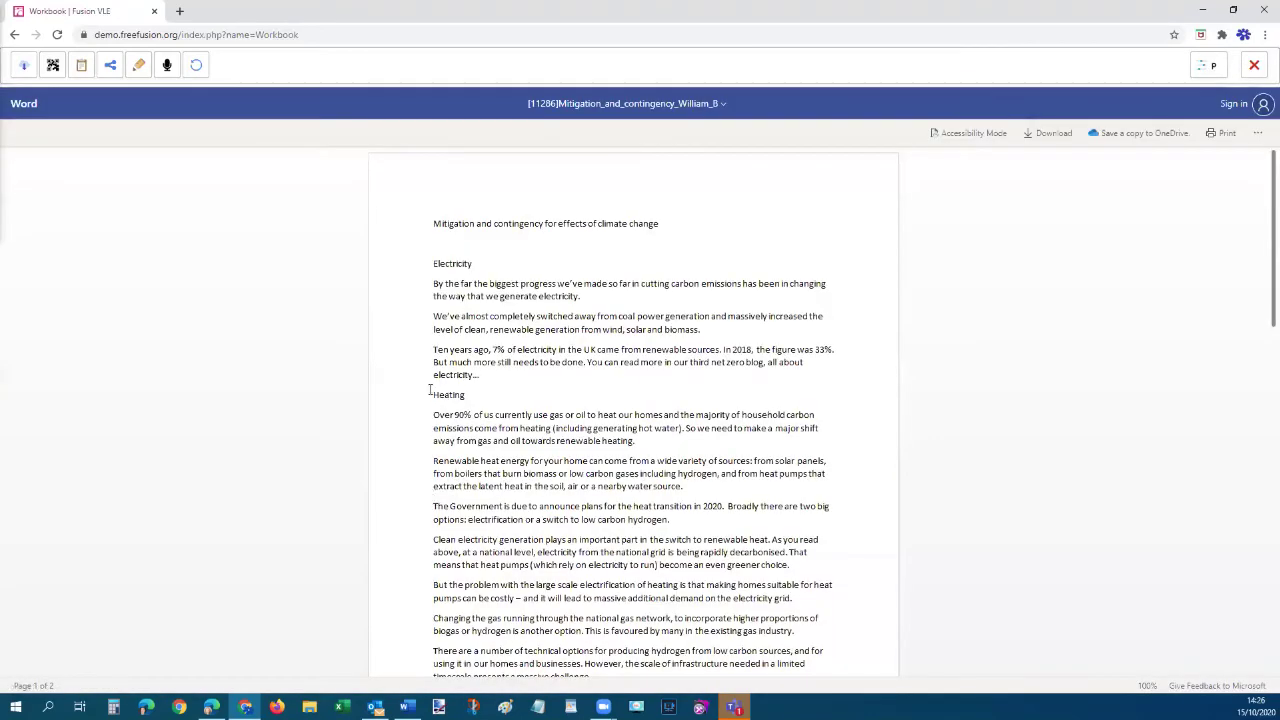
{"action": "left_click", "coordinate": [1254, 65]}
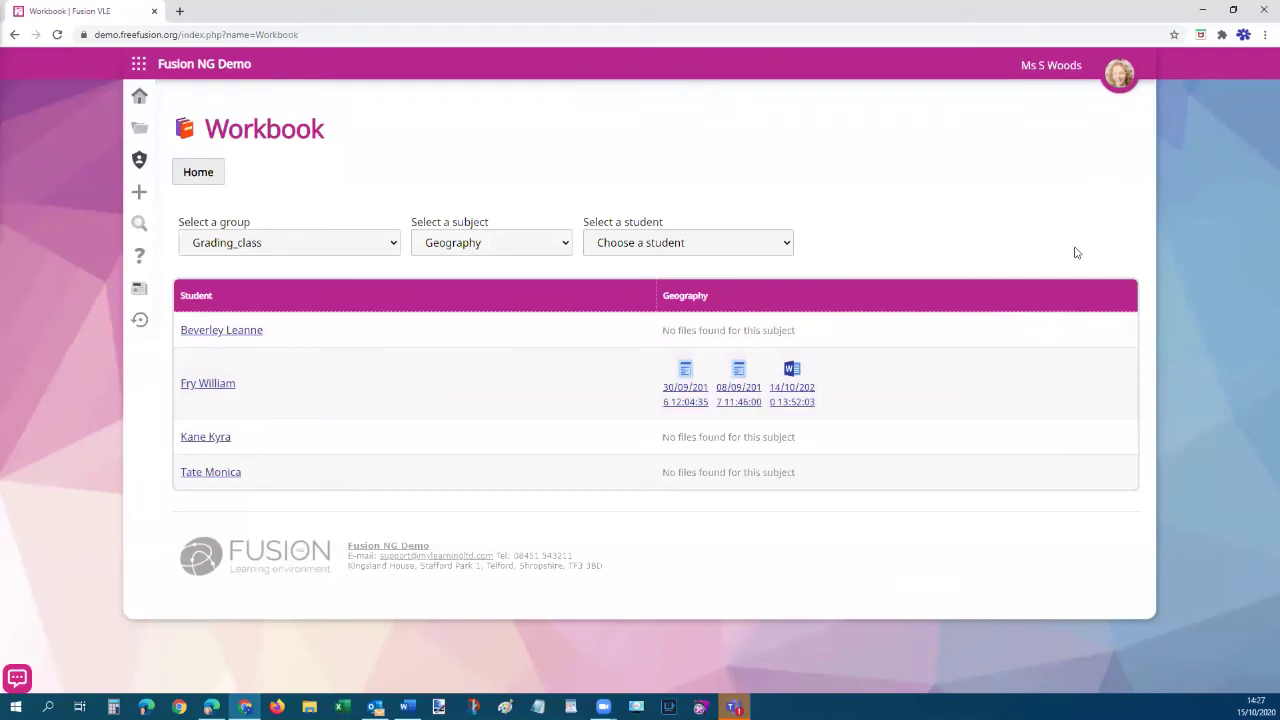
Open the Mark book for group Grading class and subject Geography, for Students
{"action": "left_click", "coordinate": [139, 65]}
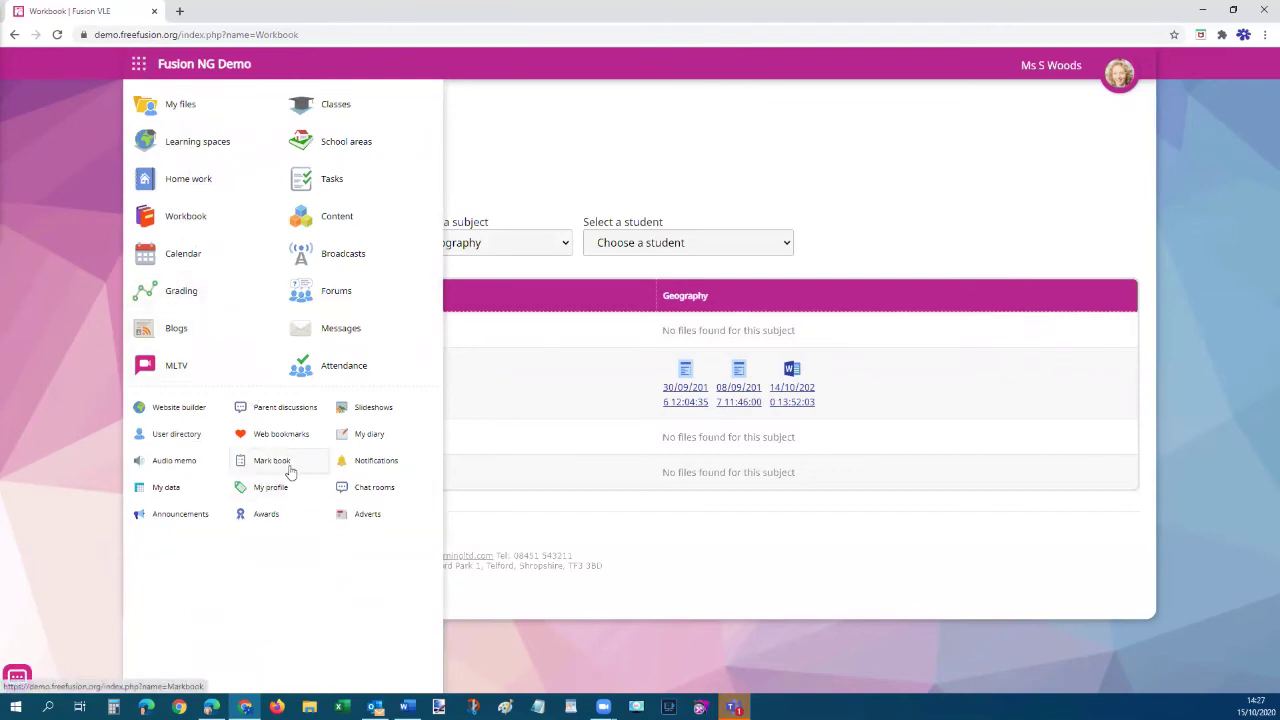
{"action": "left_click", "coordinate": [259, 465]}
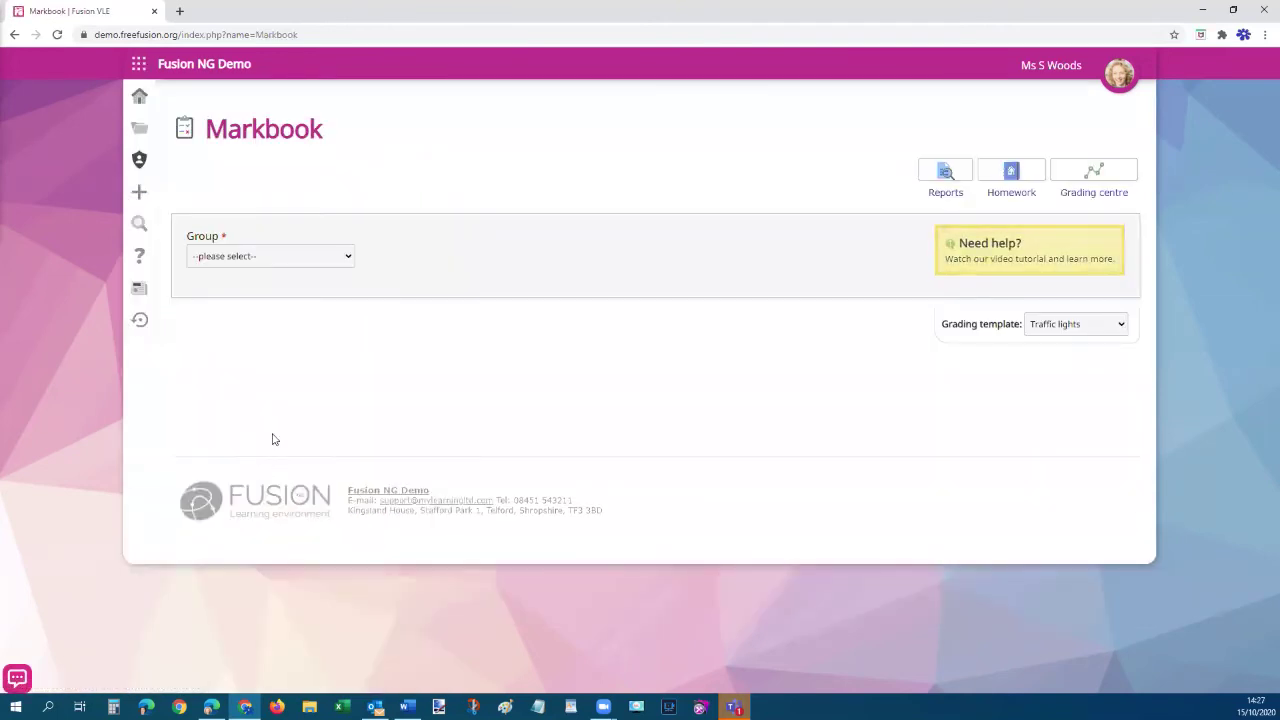
{"action": "left_click", "coordinate": [293, 260]}
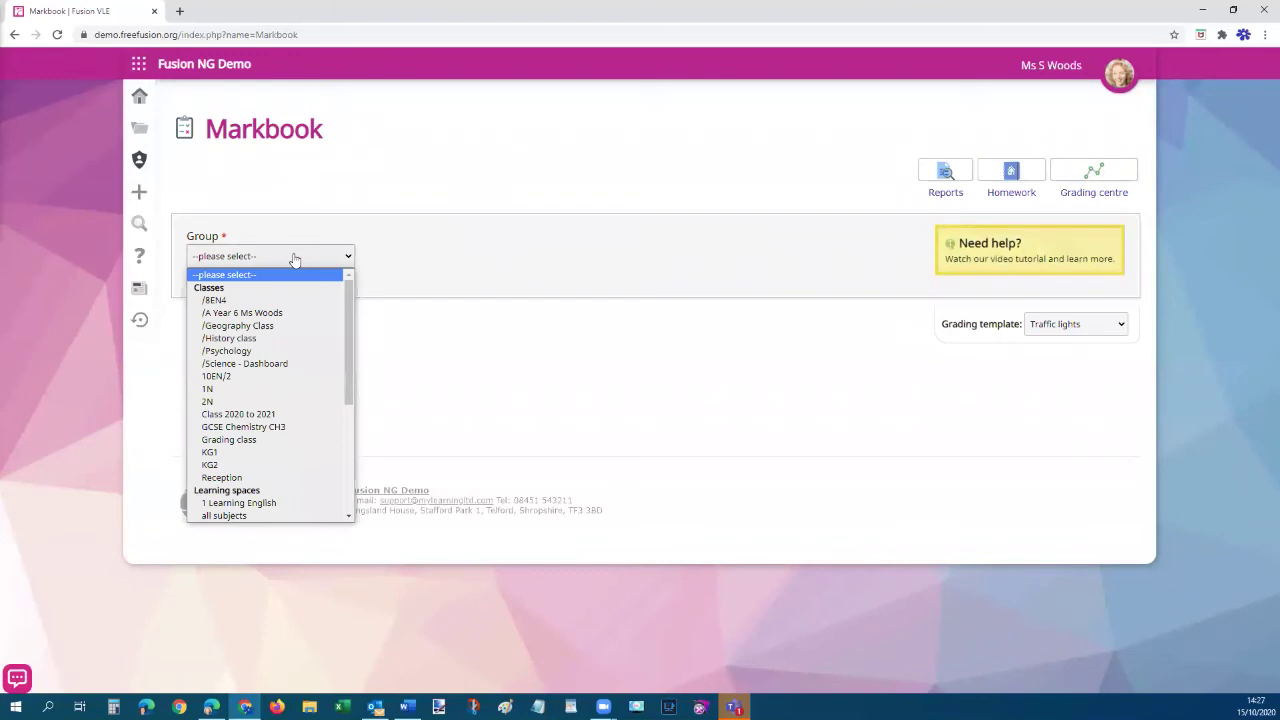
{"action": "left_click", "coordinate": [269, 440]}
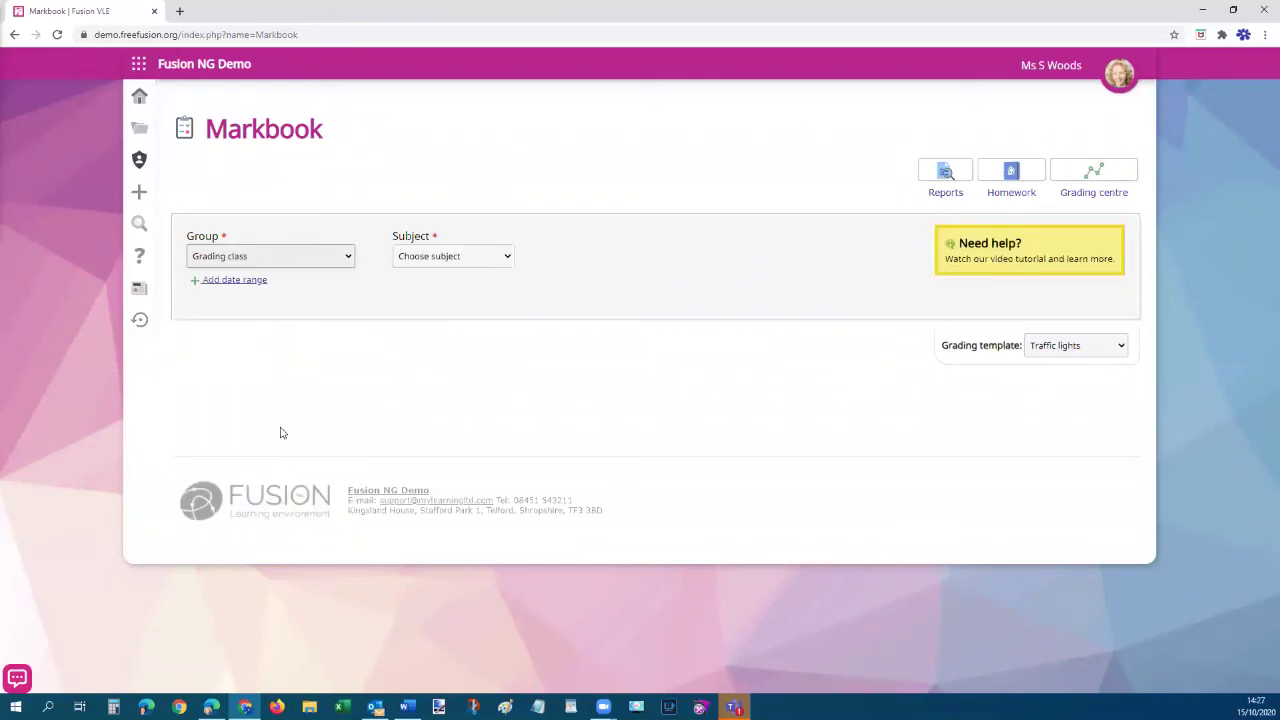
{"action": "left_click", "coordinate": [457, 258]}
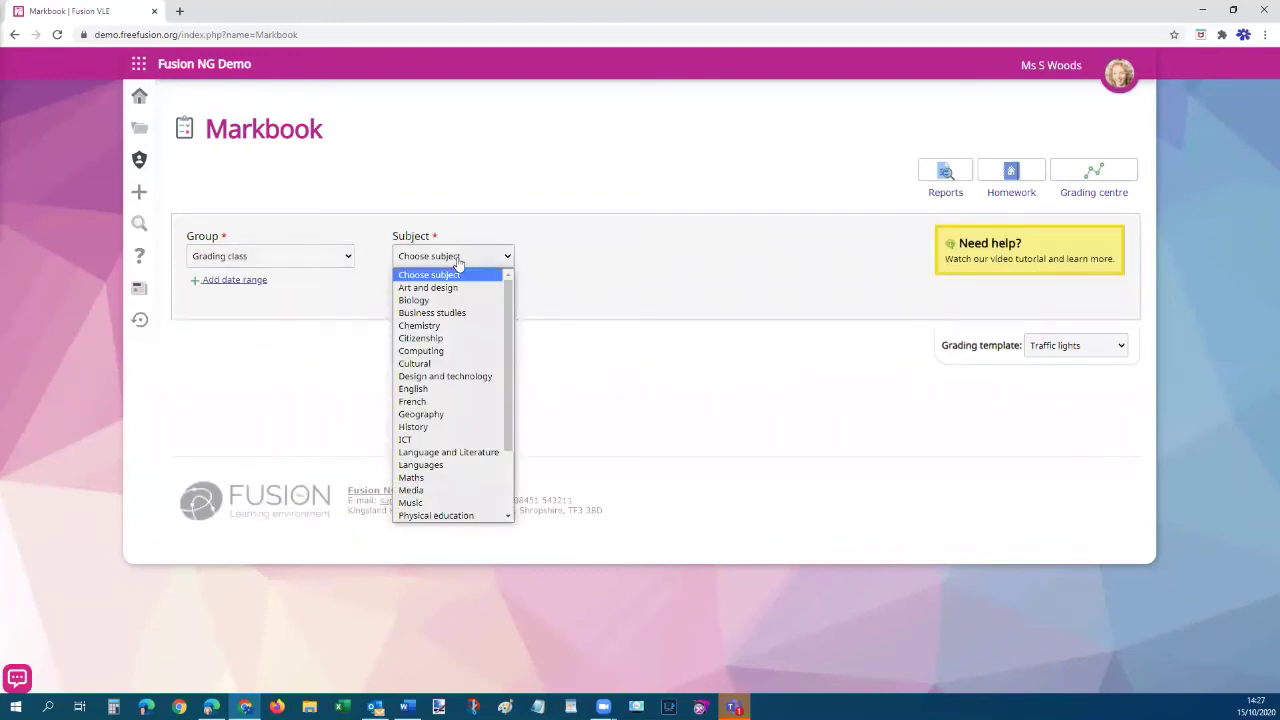
{"action": "left_click", "coordinate": [433, 415]}
{"action": "left_click", "coordinate": [667, 256]}
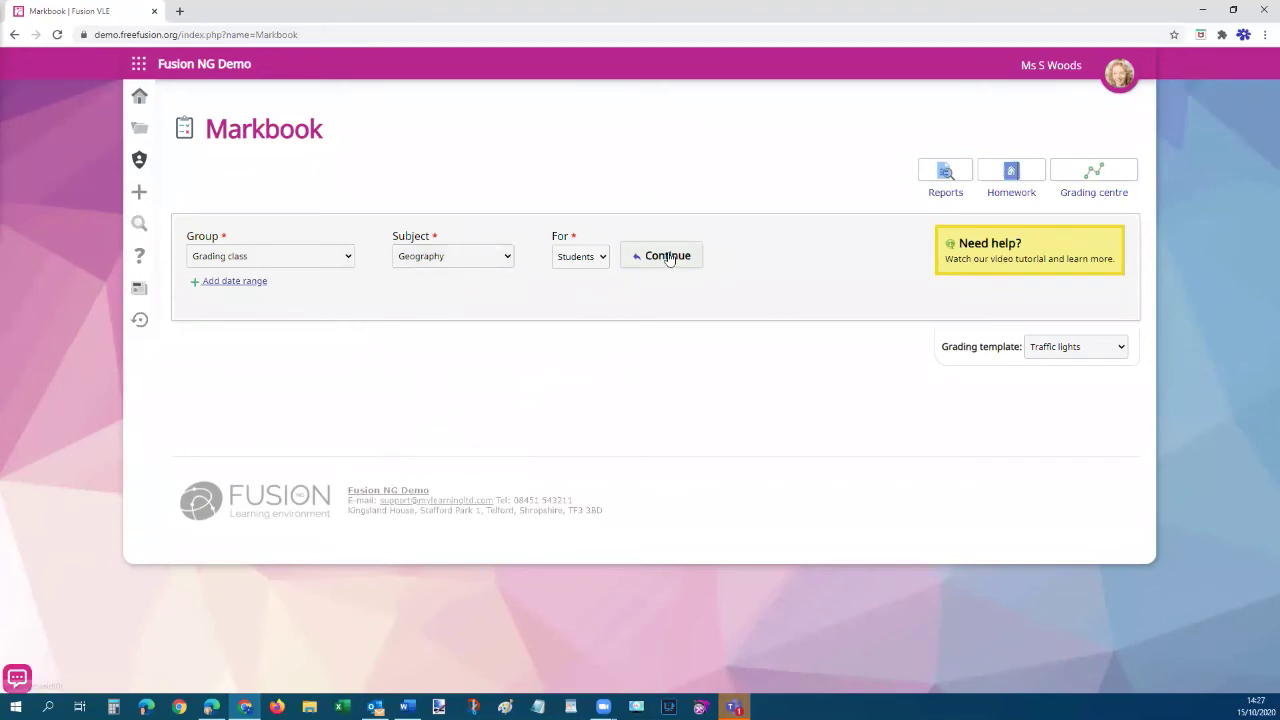
{"action": "scroll", "coordinate": [777, 343], "scroll_direction": "down", "scroll_amount": 2}
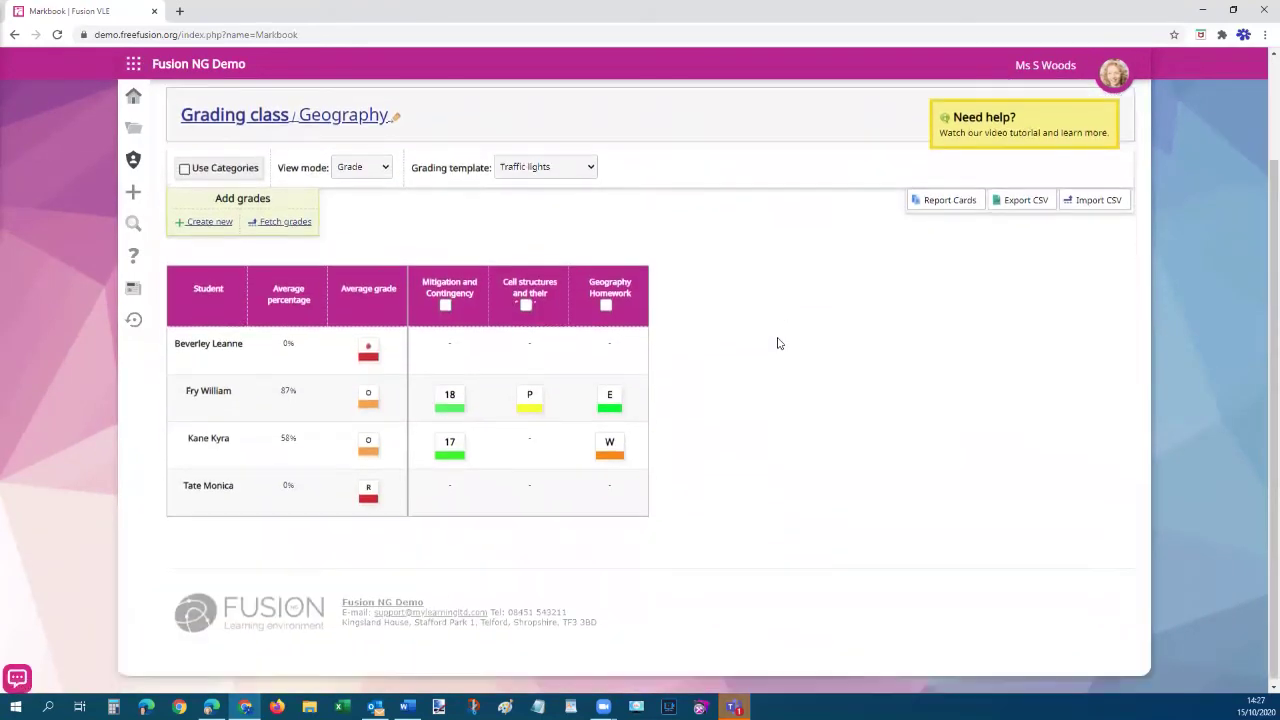
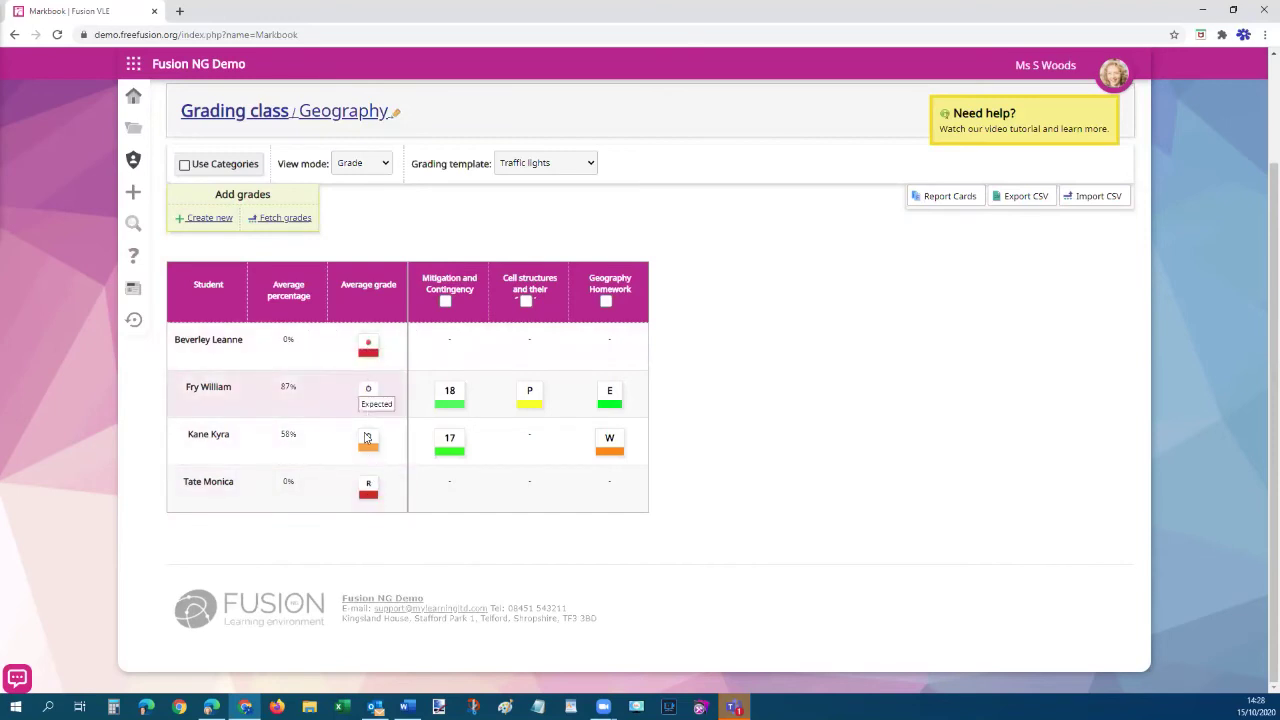
Set the Geography markbook's grading template to Proficiency
{"action": "left_click", "coordinate": [577, 165]}
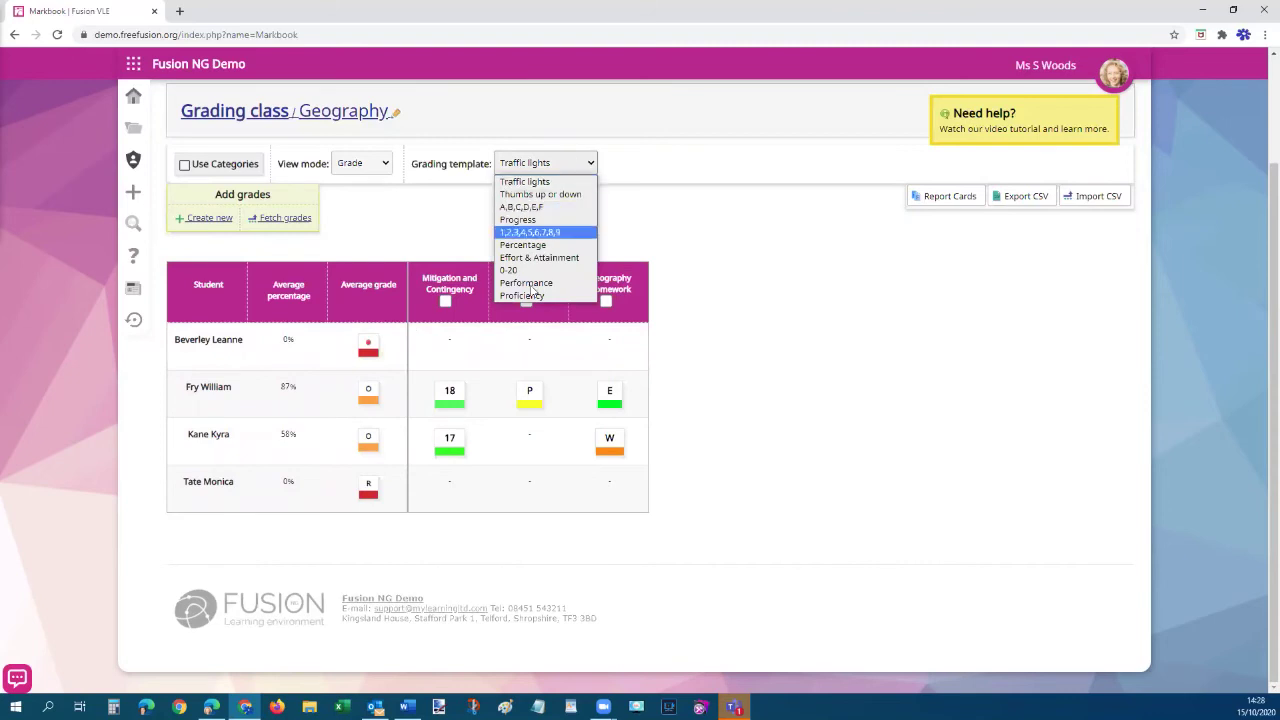
{"action": "left_click", "coordinate": [524, 295]}
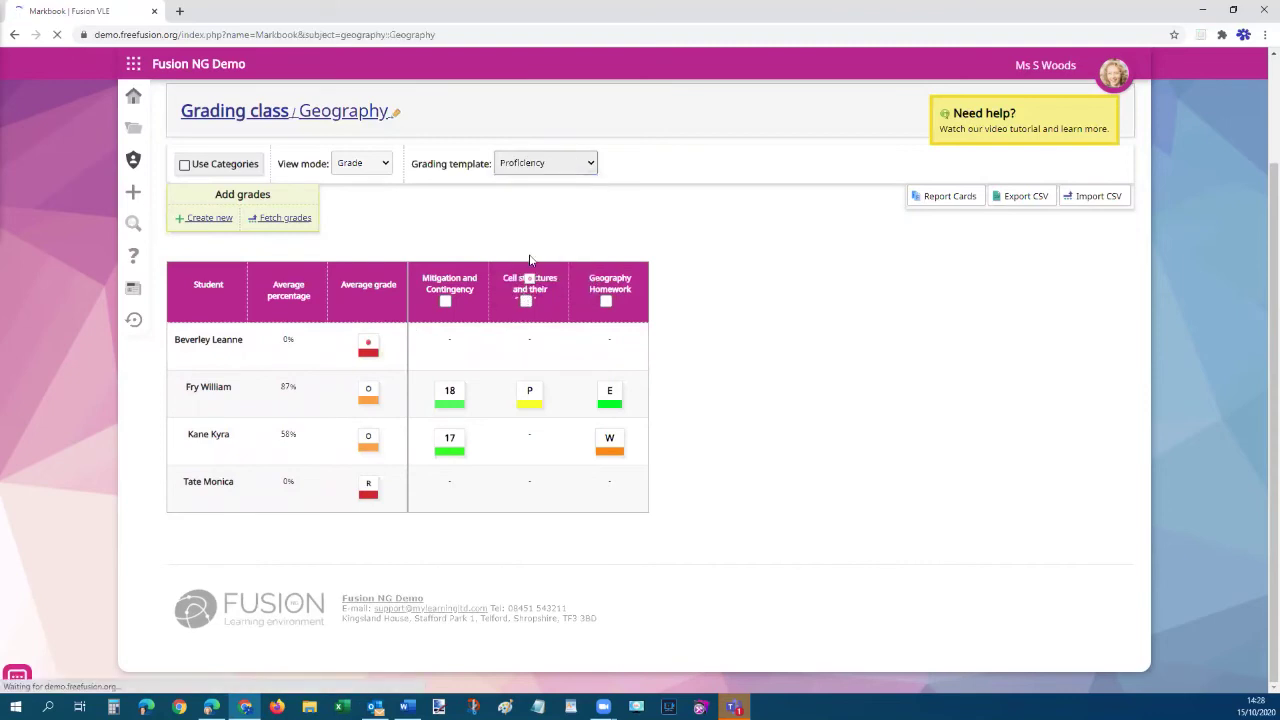
{"action": "scroll", "coordinate": [718, 336], "scroll_direction": "down", "scroll_amount": 2}
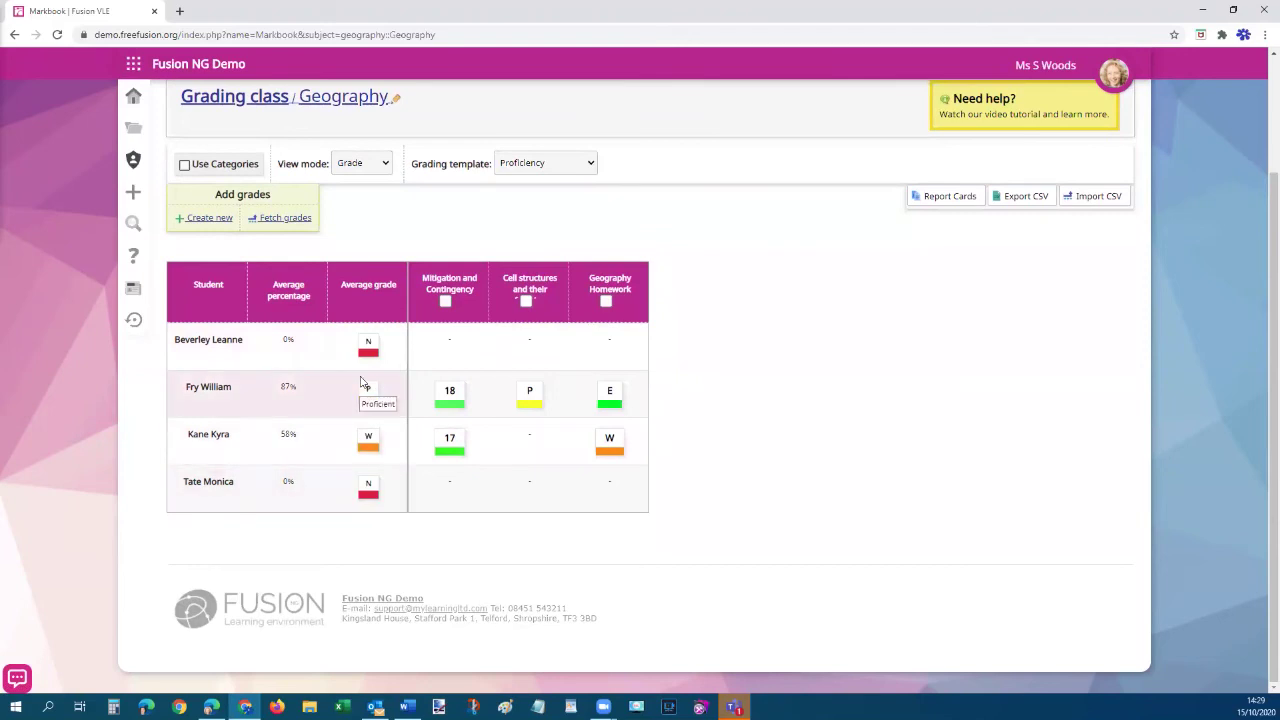
Switch the Geography markbook's grading template to 1,2,3,4,5,6,7,8,9
{"action": "left_click", "coordinate": [545, 165]}
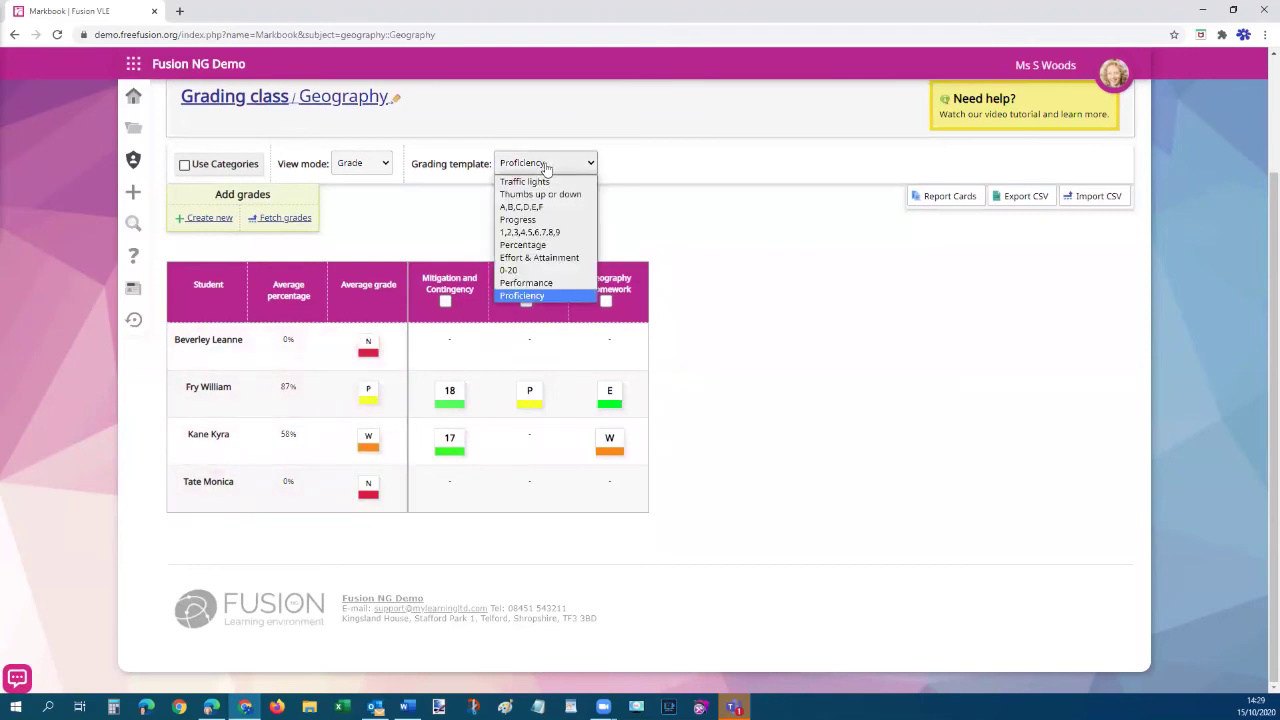
{"action": "left_click", "coordinate": [545, 232]}
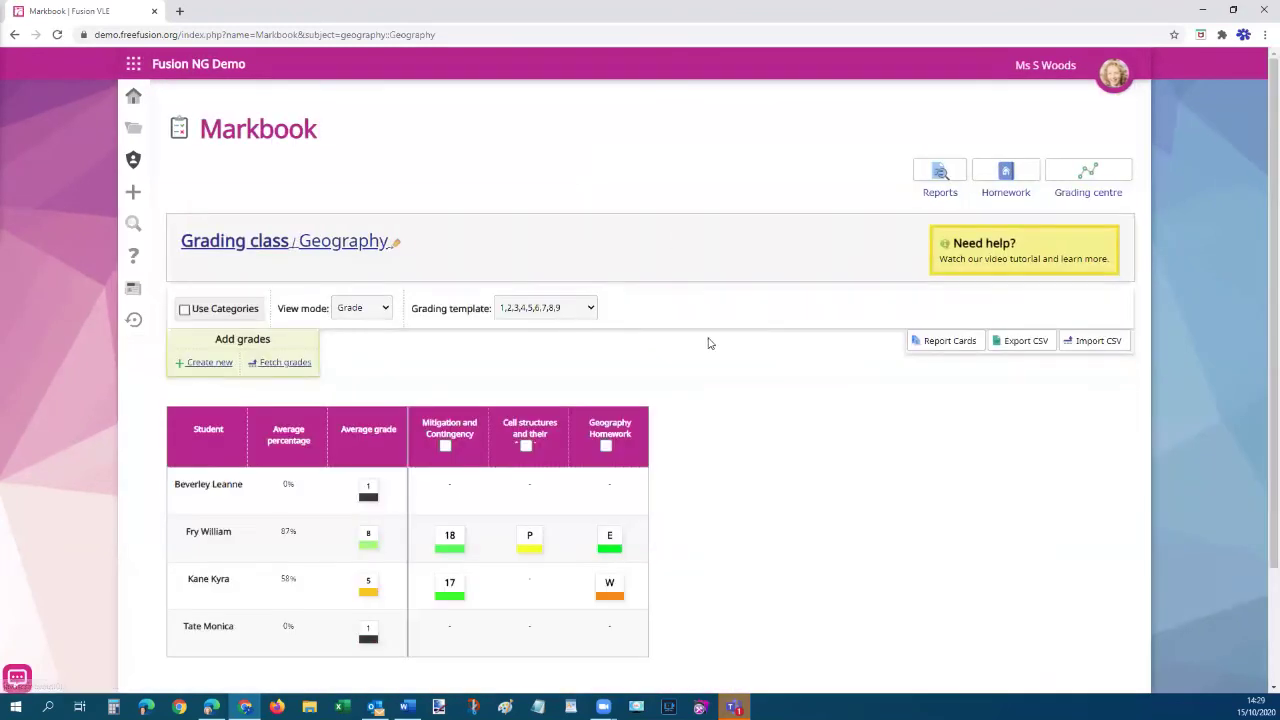
{"action": "scroll", "coordinate": [860, 400], "scroll_direction": "down", "scroll_amount": 2}
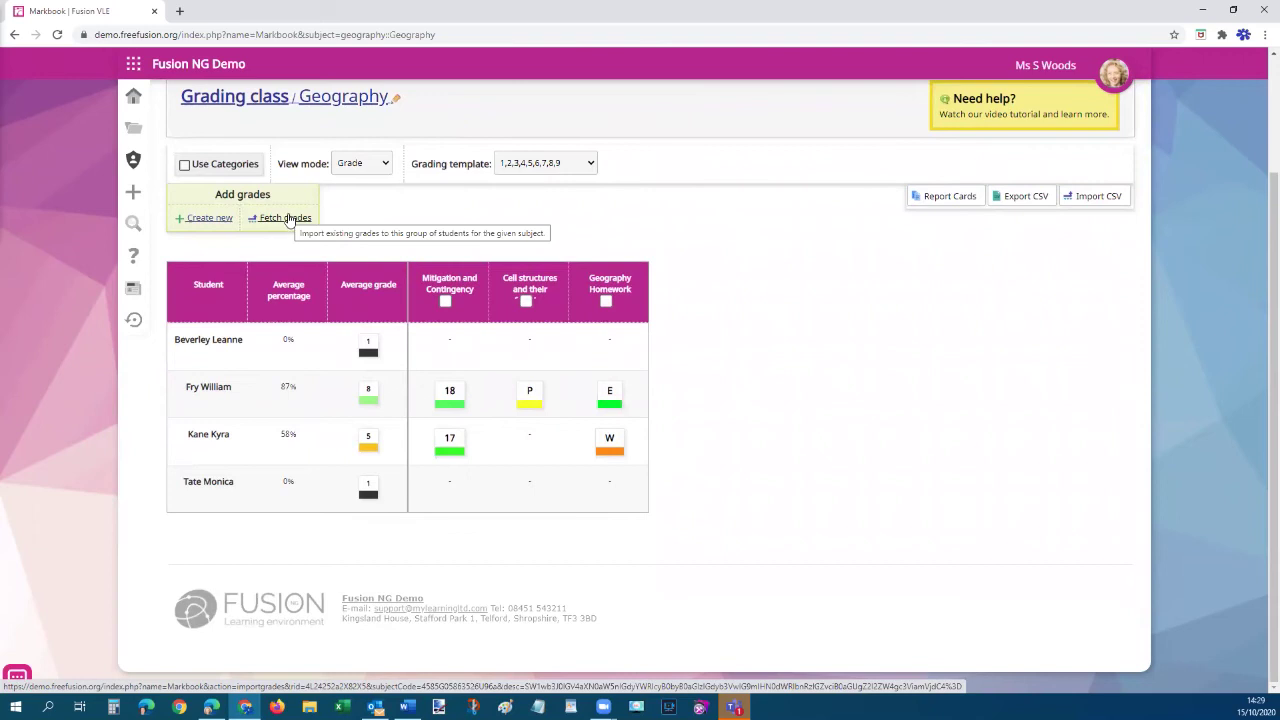
Check the Homework type for existing grades to fetch into the markbook, and close the dialog
{"action": "left_click", "coordinate": [287, 217]}
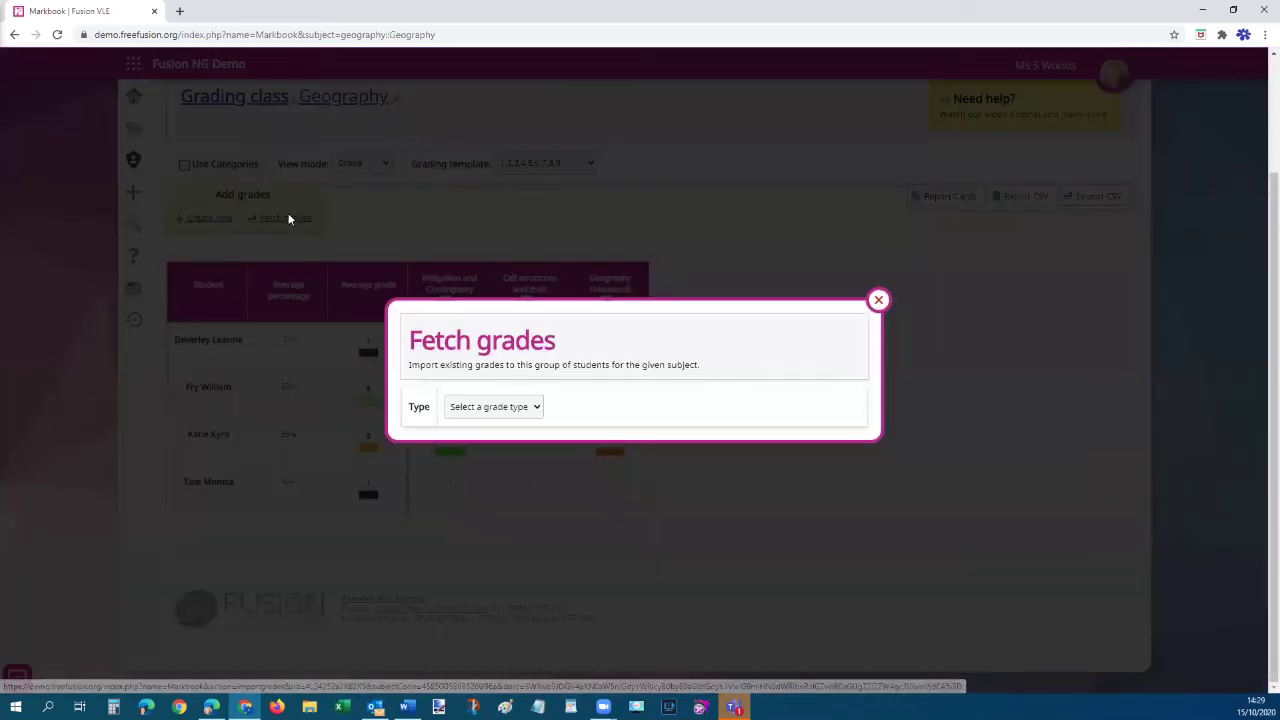
{"action": "left_click", "coordinate": [528, 406]}
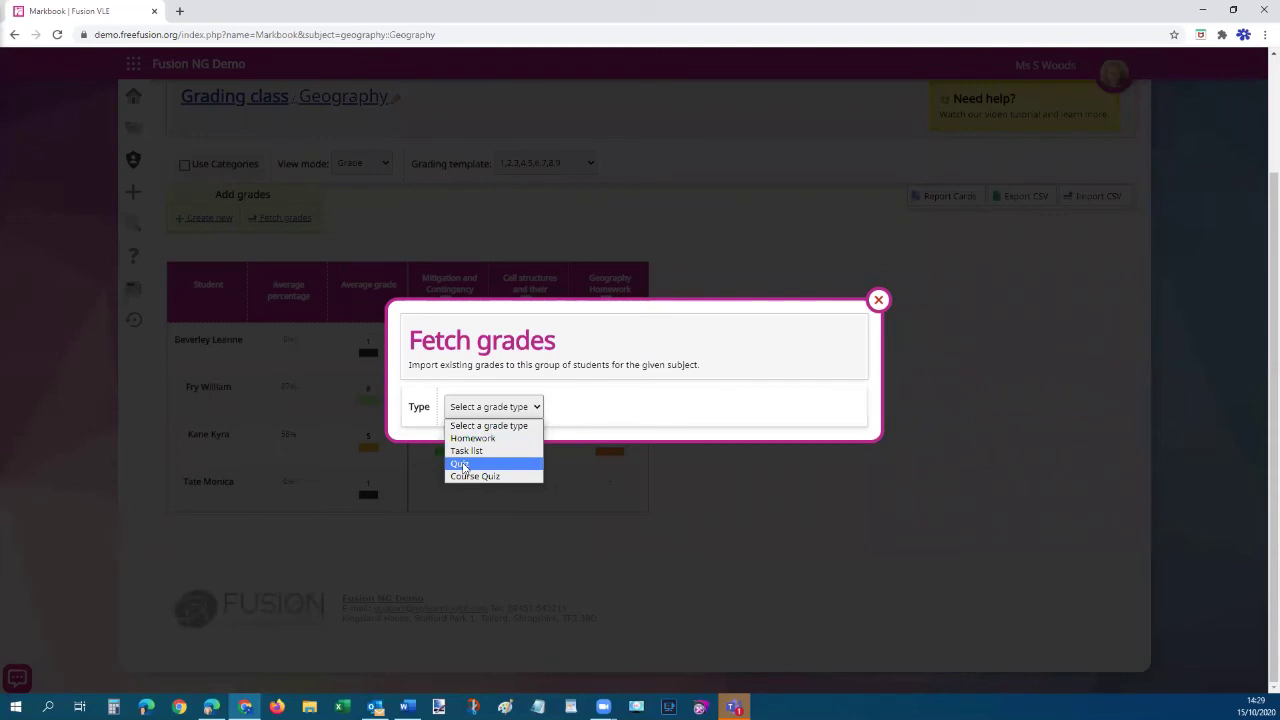
{"action": "left_click", "coordinate": [484, 438]}
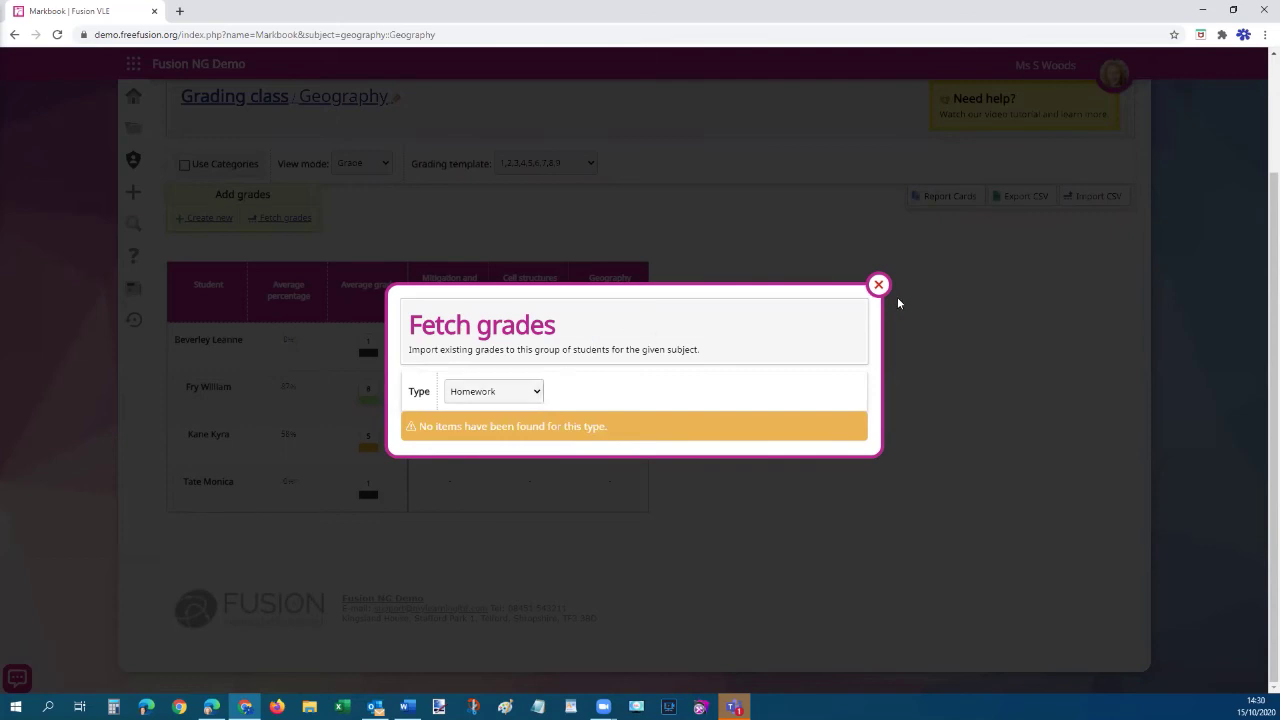
{"action": "left_click", "coordinate": [961, 477]}
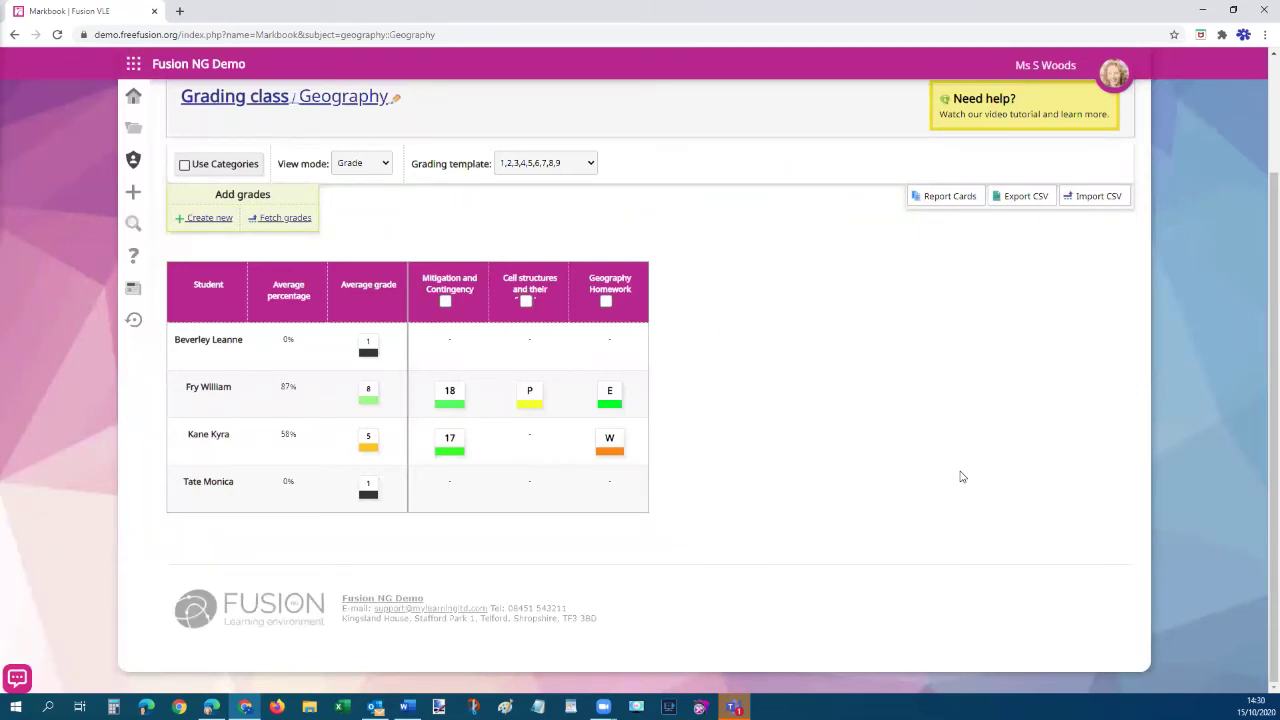
Create a manual markbook grade titled "Classroom assessment" with the Proficiency grading template
{"action": "left_click", "coordinate": [205, 219]}
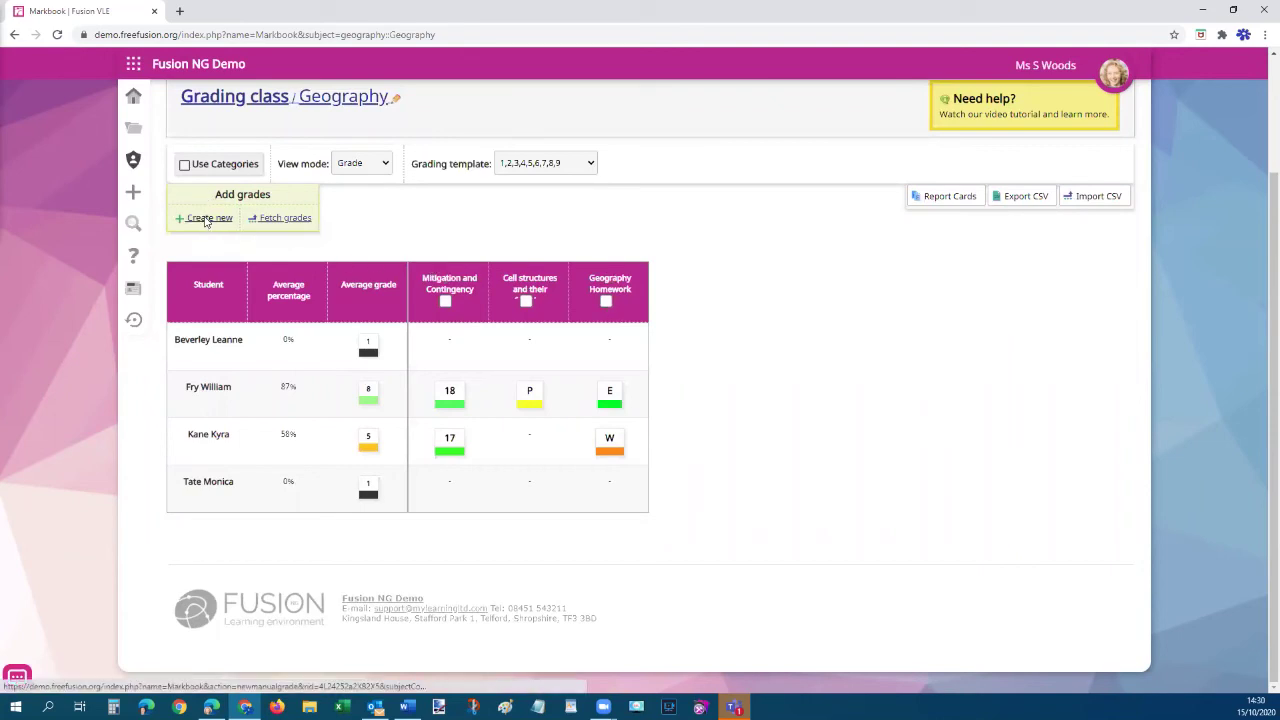
{"action": "left_click", "coordinate": [534, 371]}
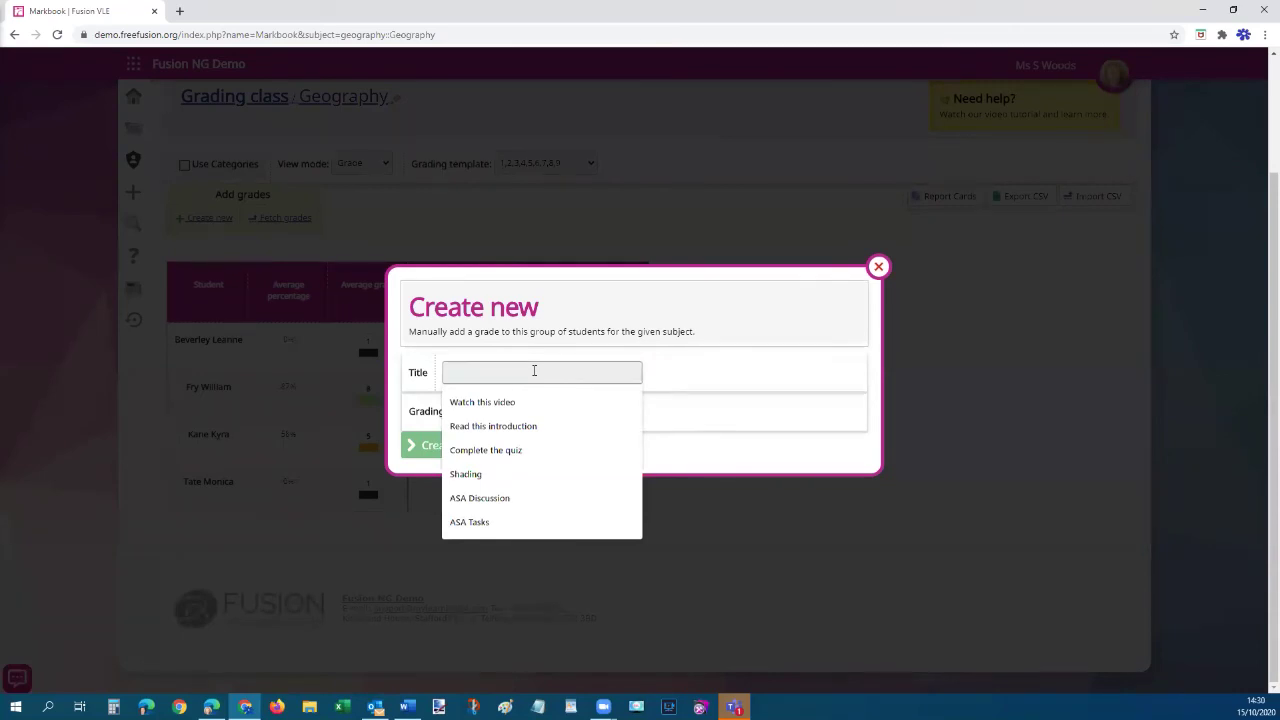
{"action": "type", "text": "Class"}
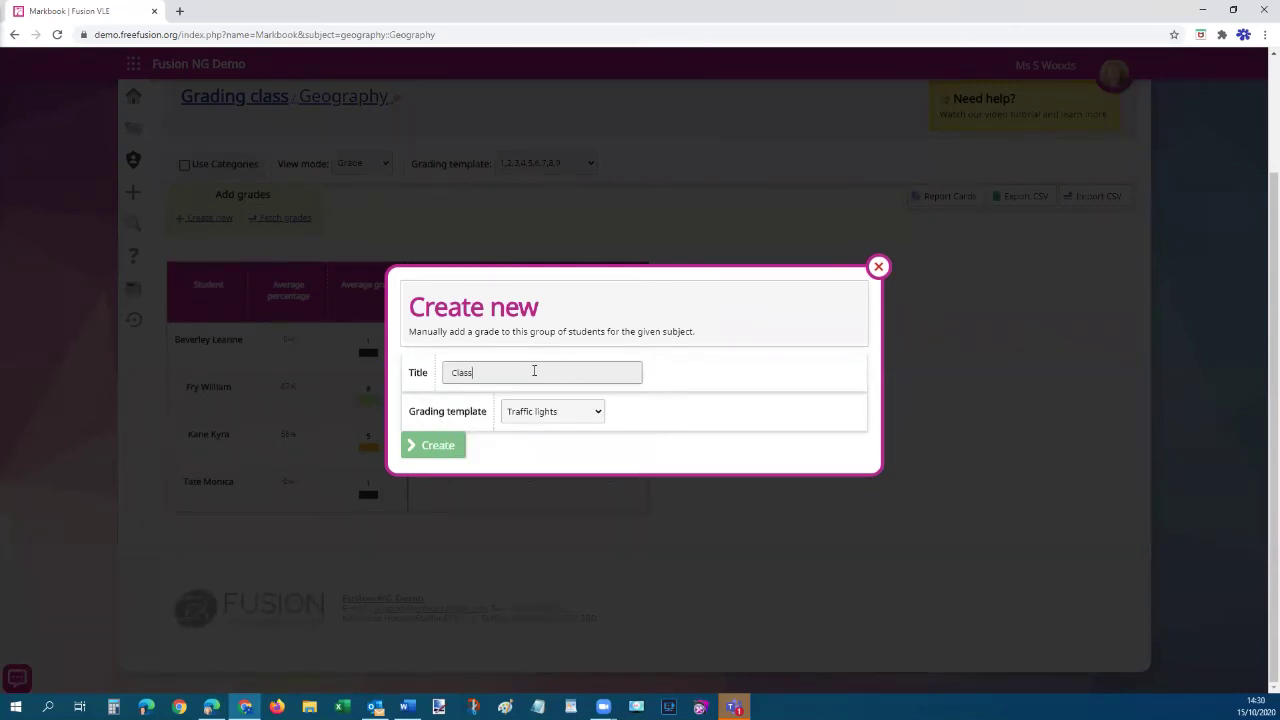
{"action": "type", "text": "room assessment"}
{"action": "left_click", "coordinate": [569, 416]}
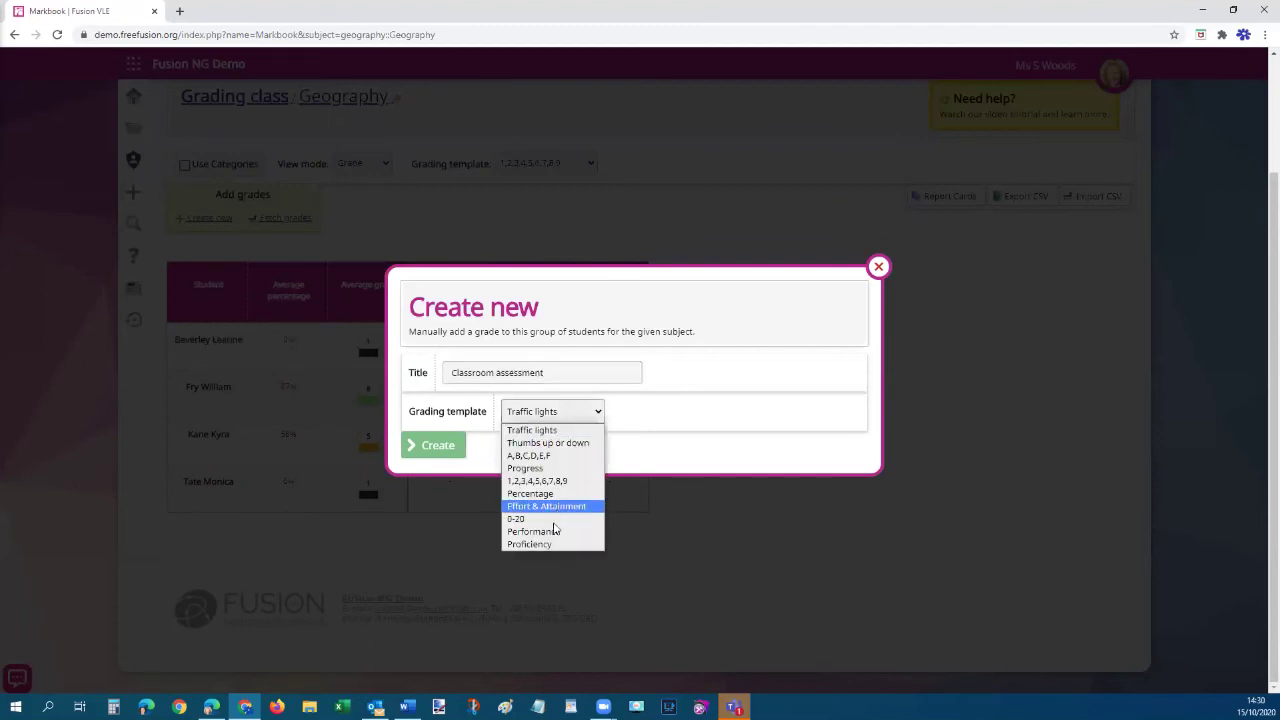
{"action": "left_click", "coordinate": [546, 541]}
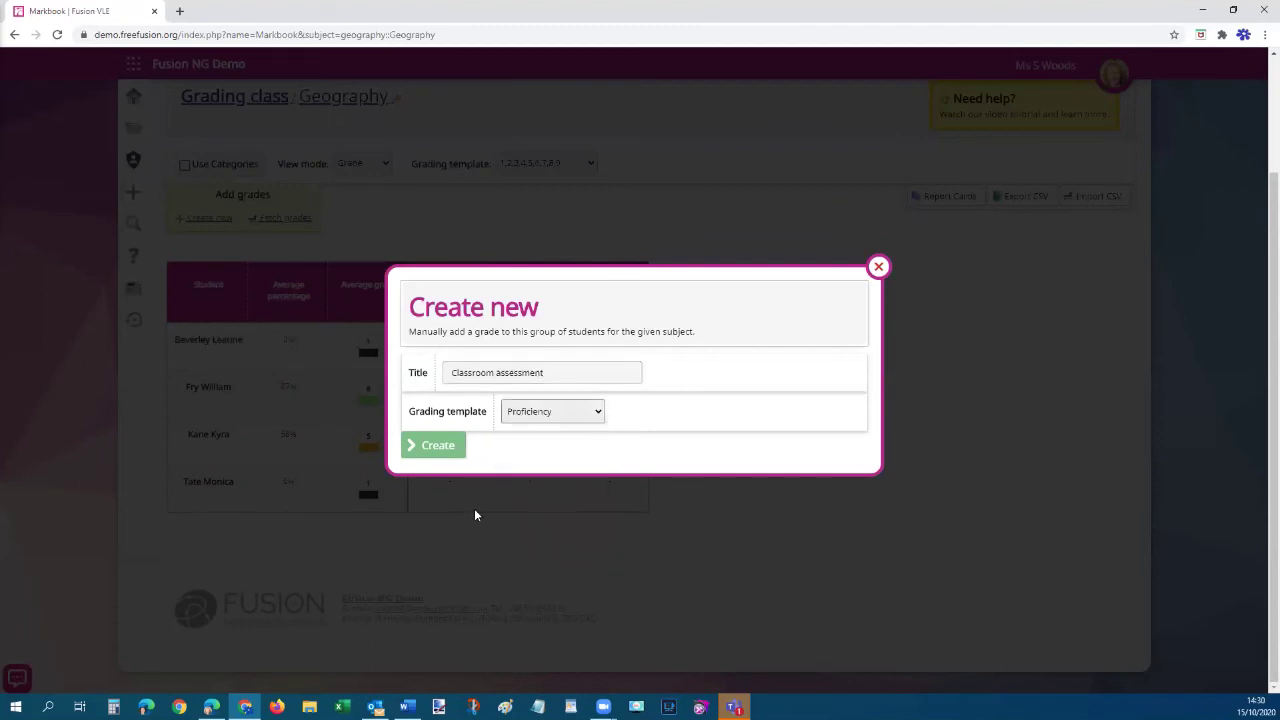
{"action": "left_click", "coordinate": [435, 446]}
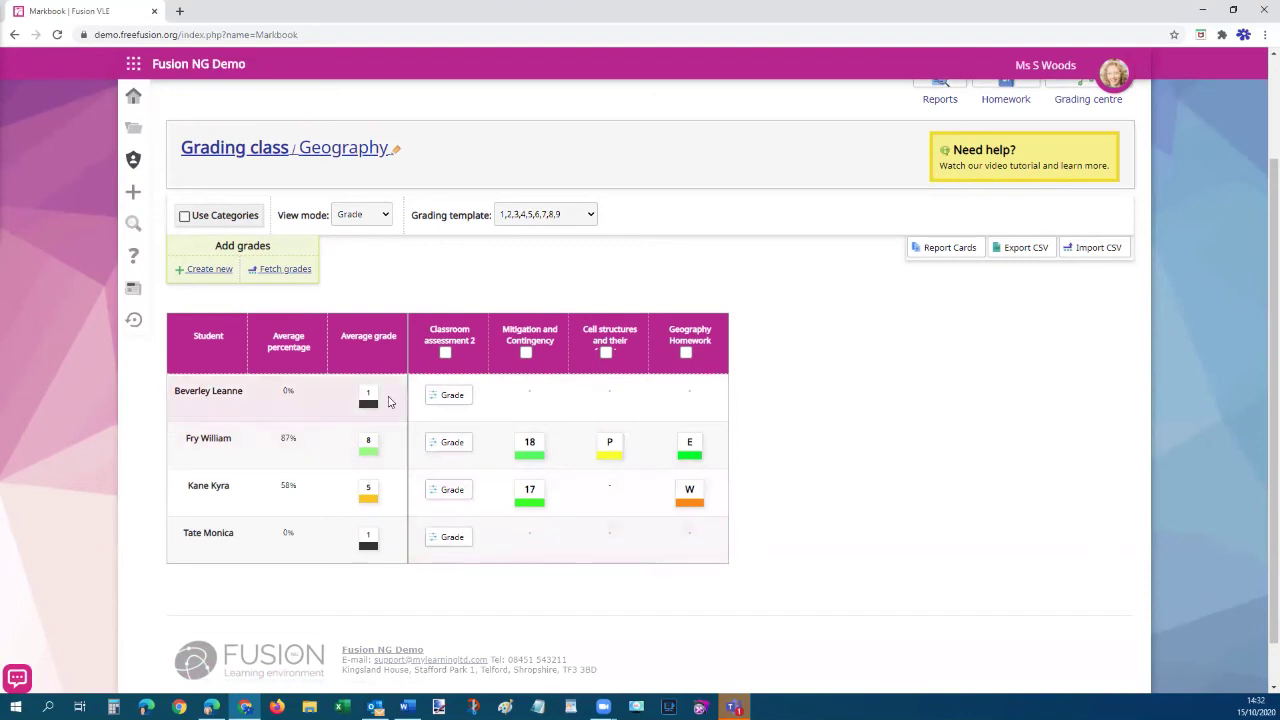
Grade the first student in the Classroom assessment 2 column P and the second student W, saving each grade
{"action": "left_click", "coordinate": [448, 394]}
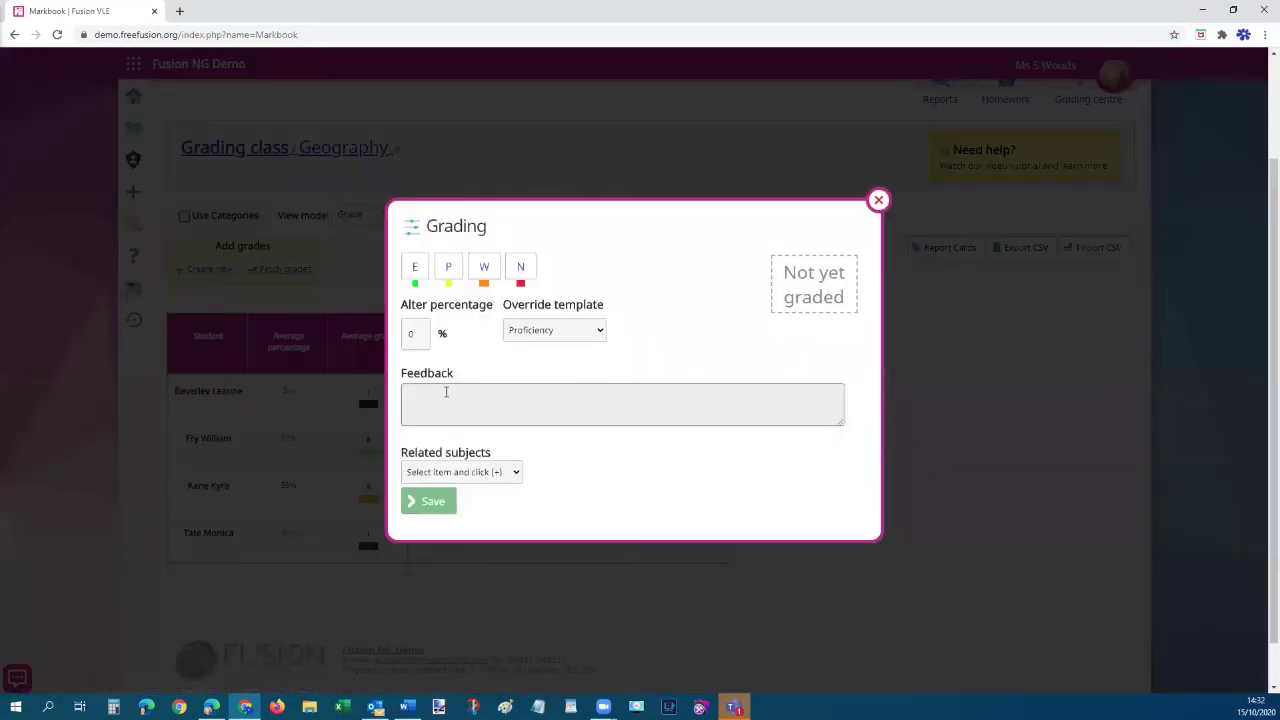
{"action": "left_click", "coordinate": [448, 268]}
{"action": "left_click", "coordinate": [433, 503]}
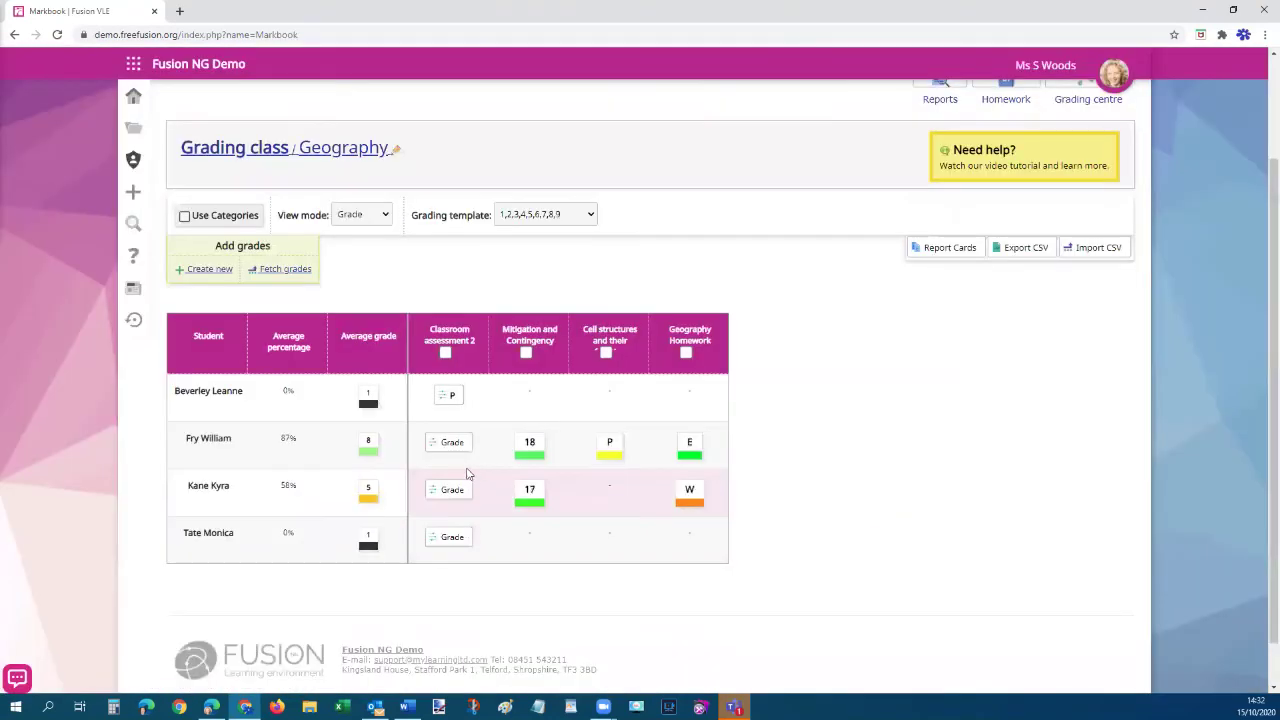
{"action": "left_click", "coordinate": [448, 441]}
{"action": "left_click", "coordinate": [481, 267]}
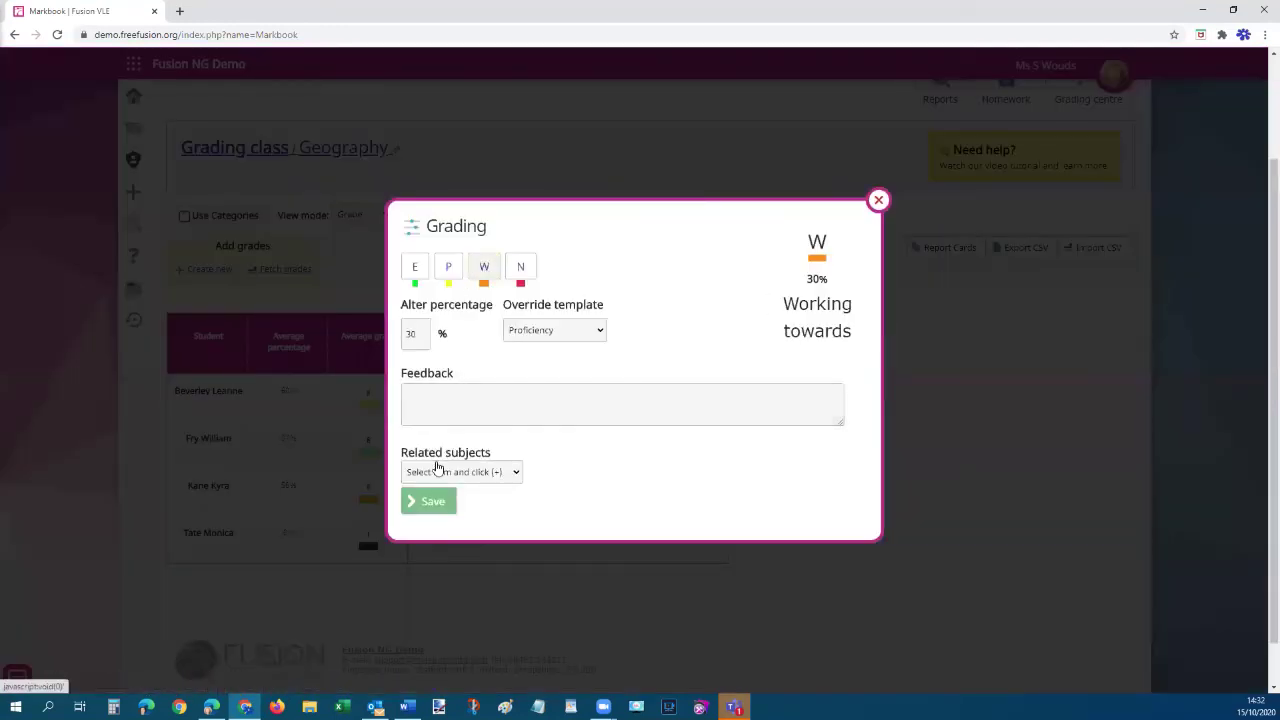
{"action": "left_click", "coordinate": [430, 501]}
Grade the third student in the Classroom assessment 2 column E and the fourth student P, saving each grade
{"action": "left_click", "coordinate": [440, 489]}
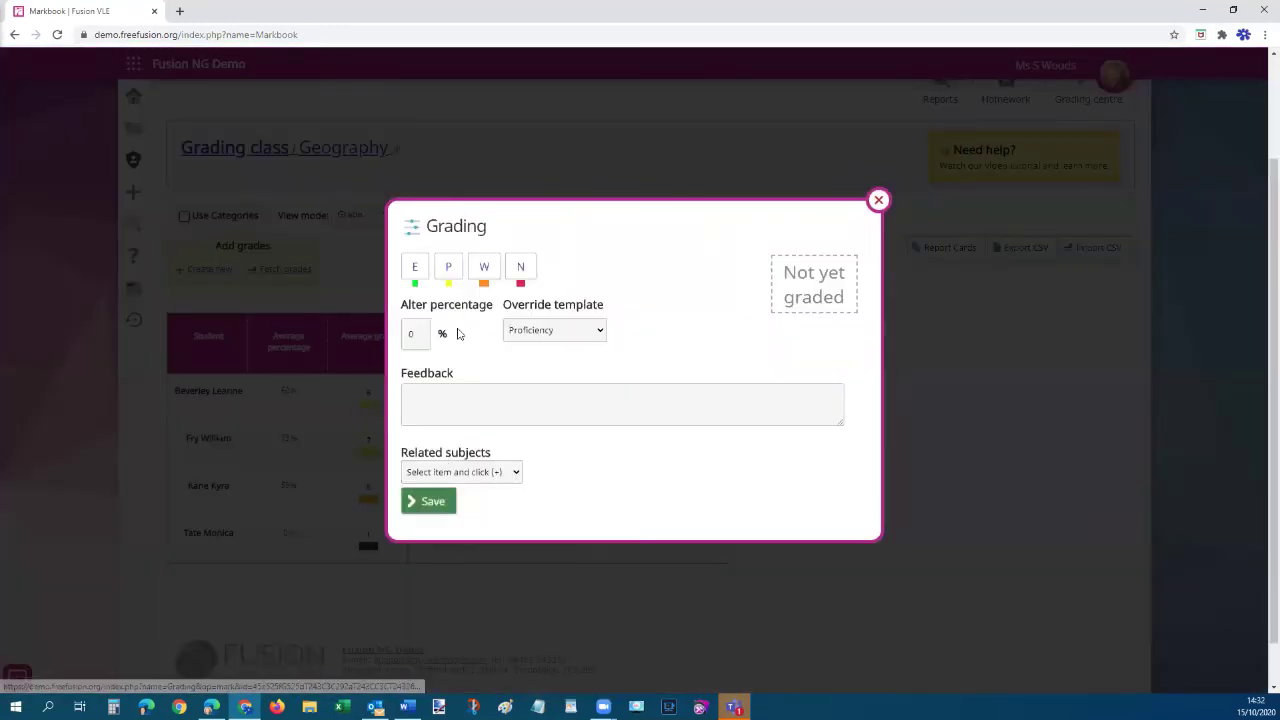
{"action": "left_click", "coordinate": [415, 268]}
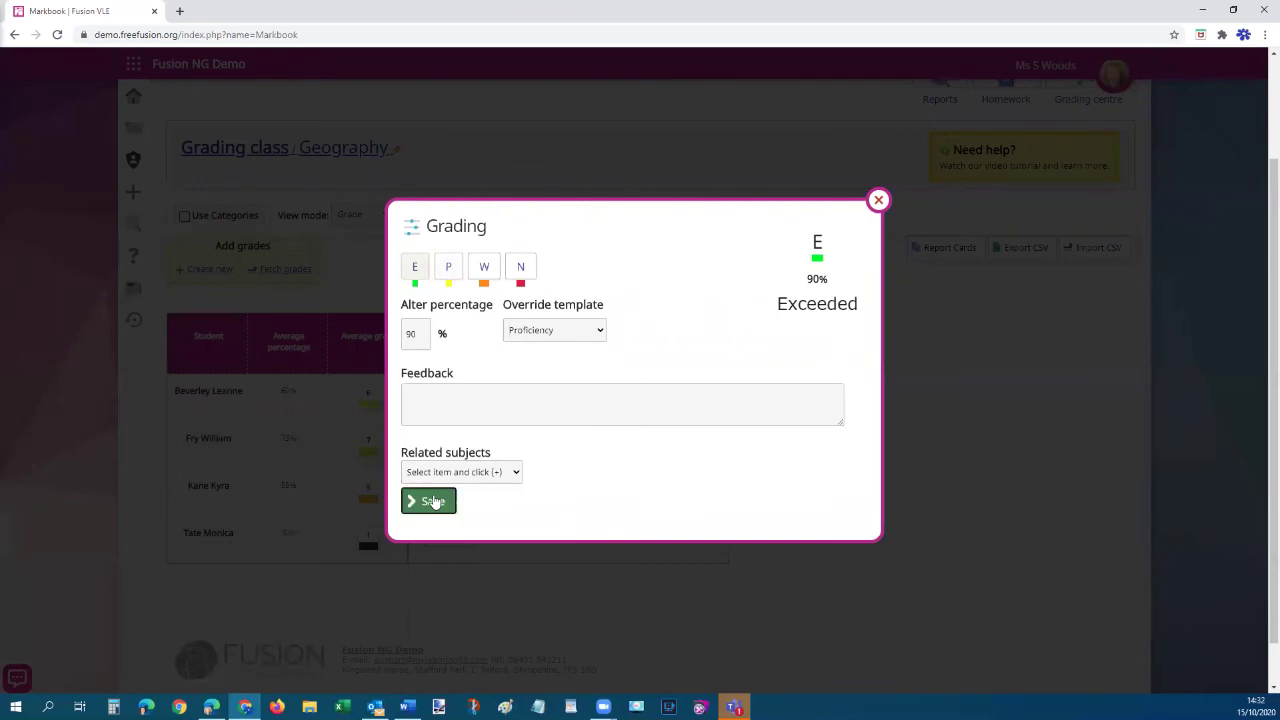
{"action": "left_click", "coordinate": [430, 502]}
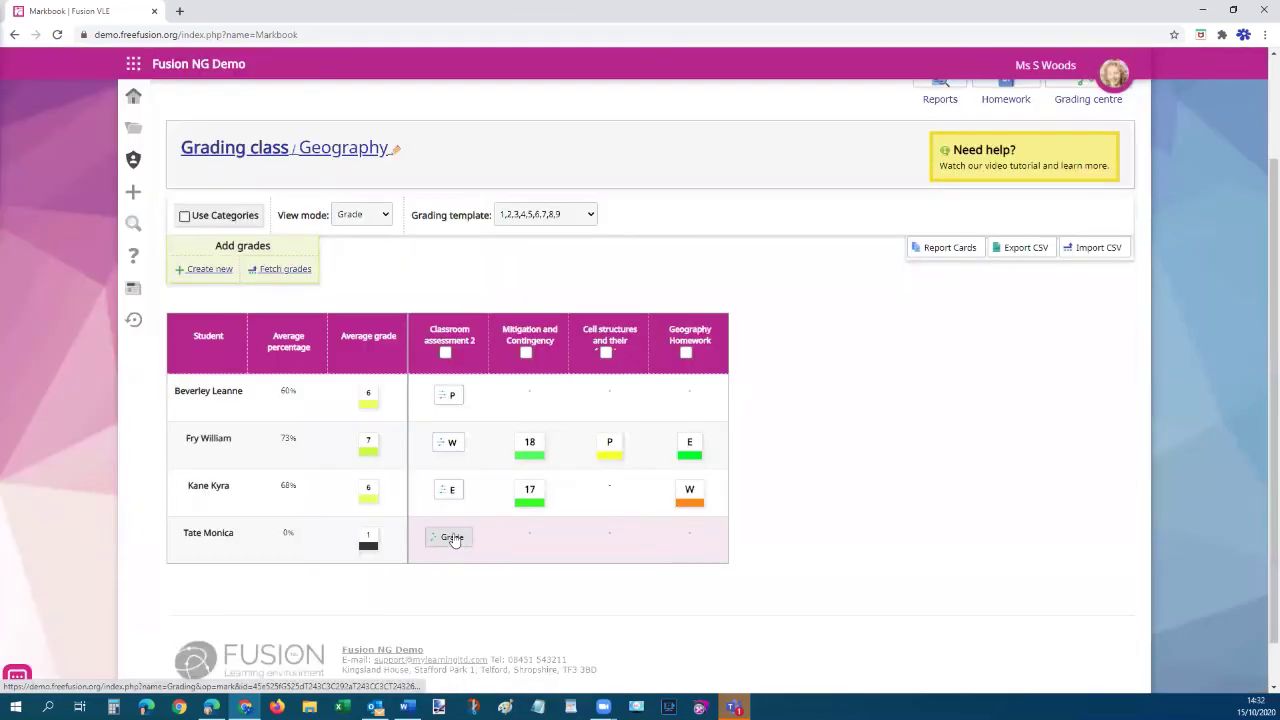
{"action": "left_click", "coordinate": [452, 538]}
{"action": "left_click", "coordinate": [448, 267]}
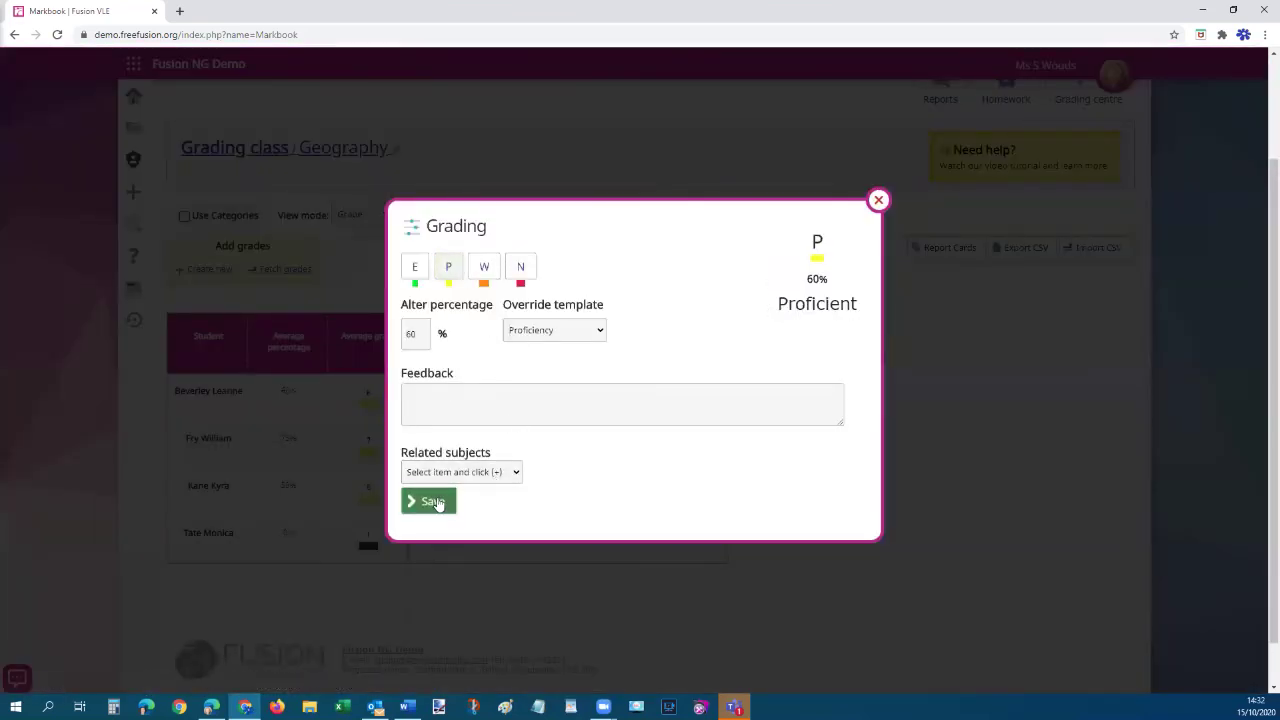
{"action": "left_click", "coordinate": [430, 501]}
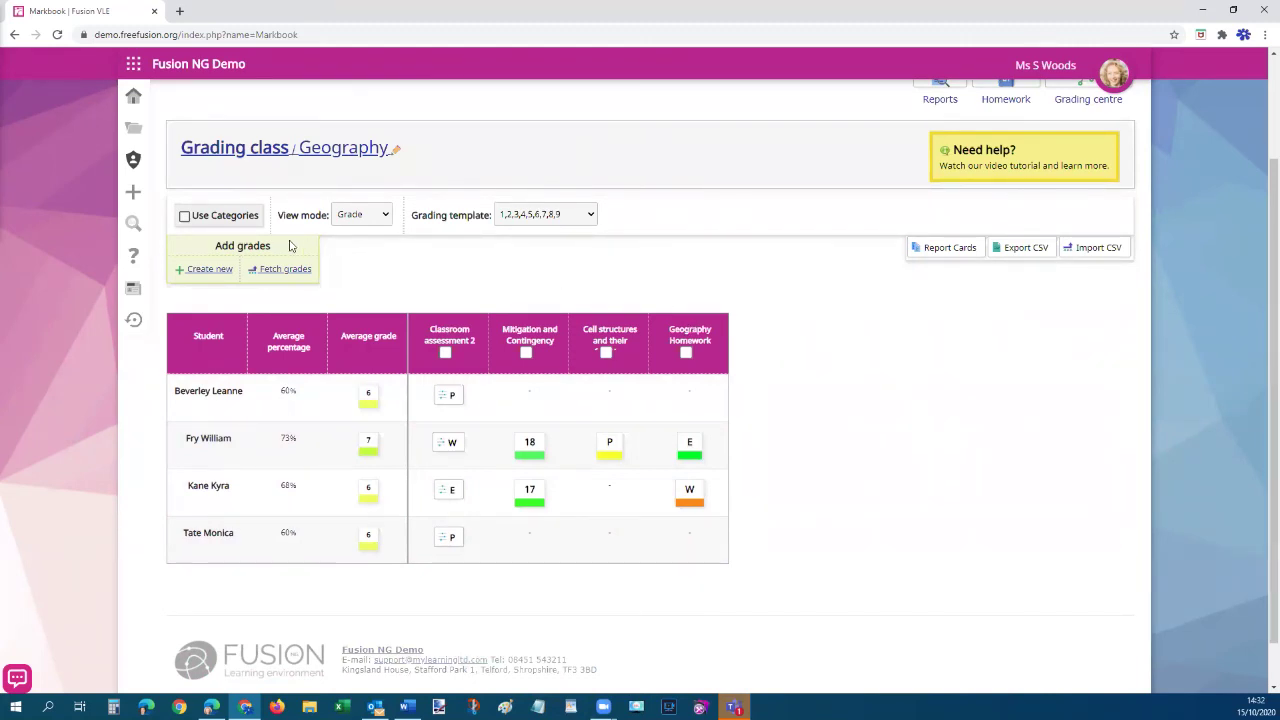
Enable categories for the Geography markbook and select Coursework, Exam and Homework
{"action": "left_click", "coordinate": [185, 218]}
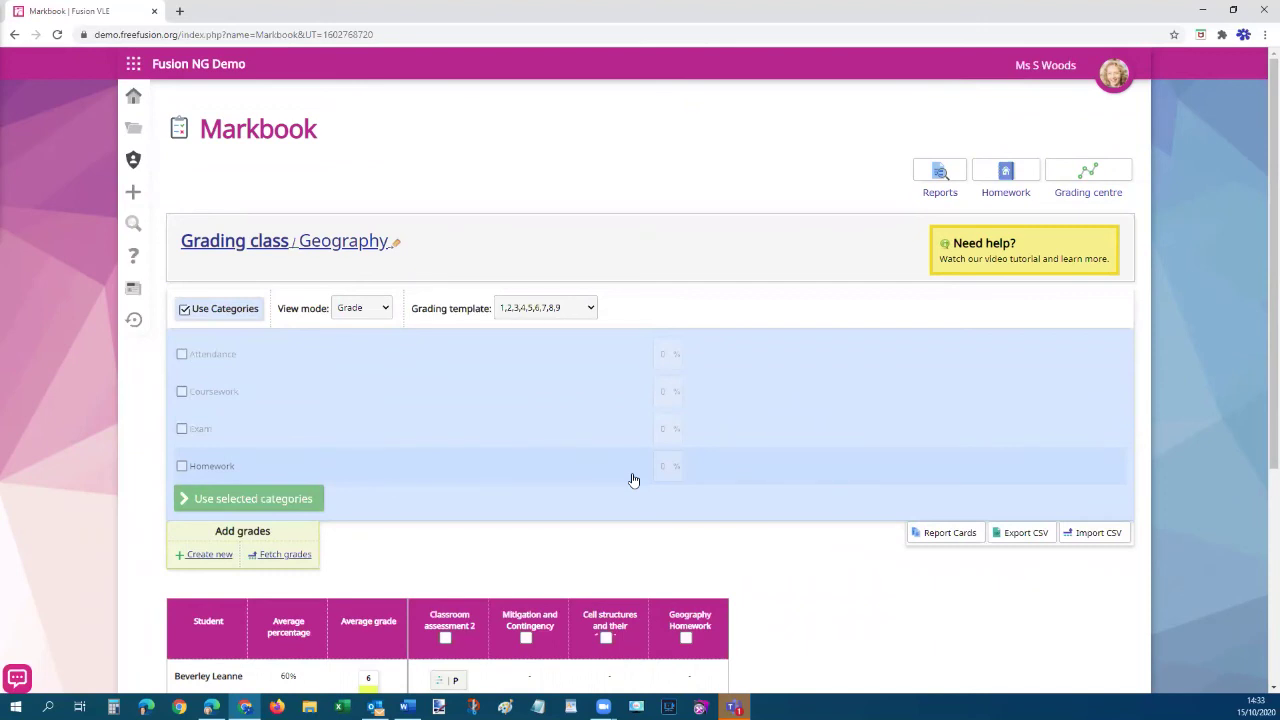
{"action": "left_click", "coordinate": [182, 391]}
{"action": "left_click", "coordinate": [181, 430]}
{"action": "left_click", "coordinate": [182, 466]}
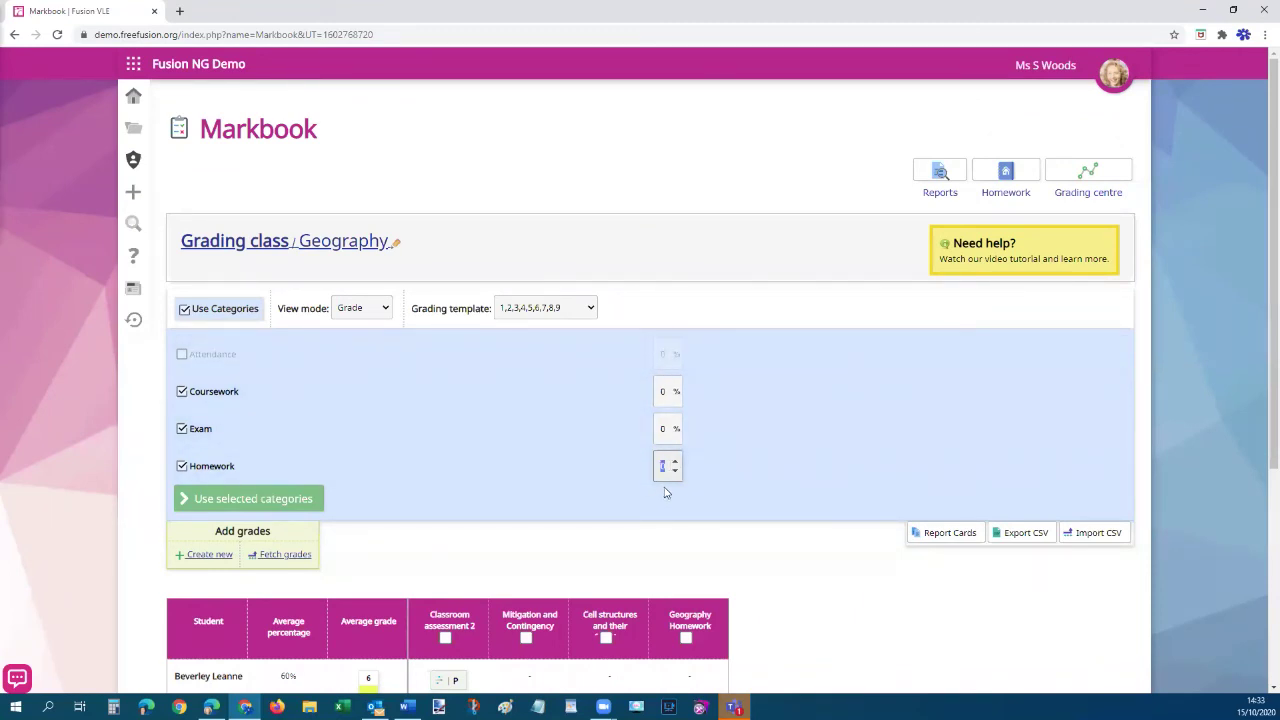
Set the category weights to Exam 60%, Coursework 30% and Homework 10%, and apply the selected categories
{"action": "left_click", "coordinate": [675, 426]}
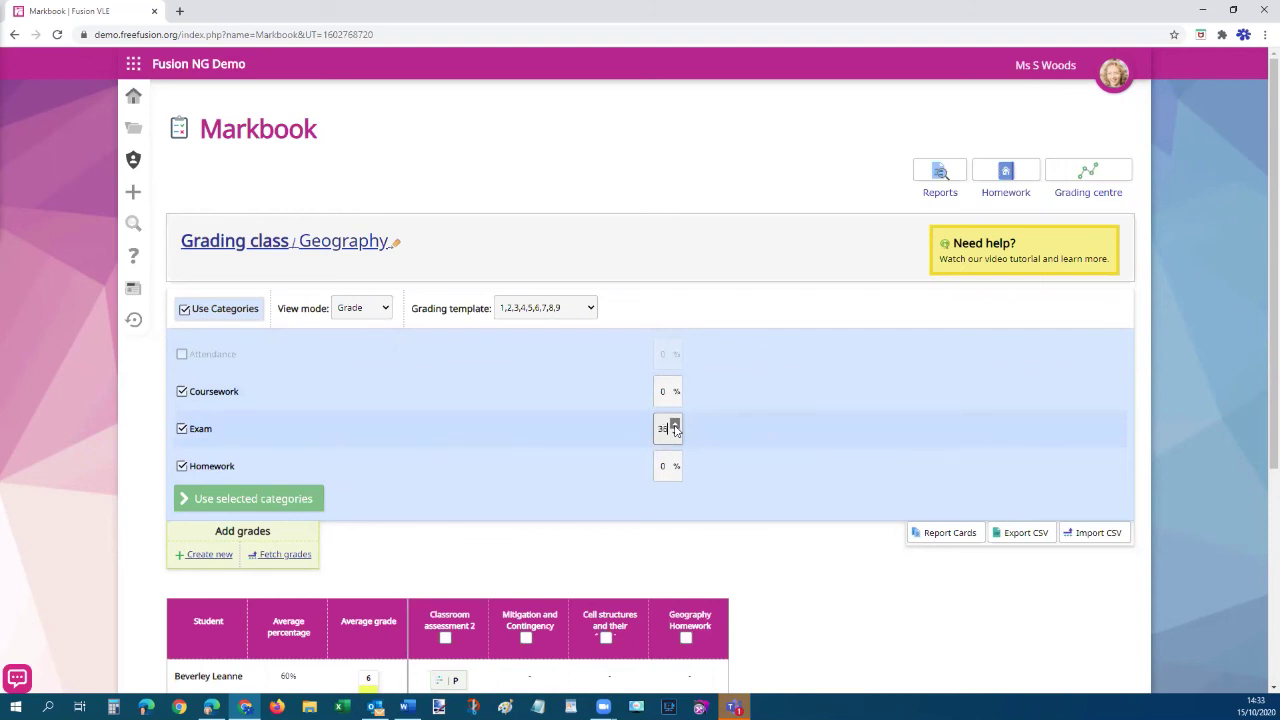
{"action": "left_click", "coordinate": [675, 426]}
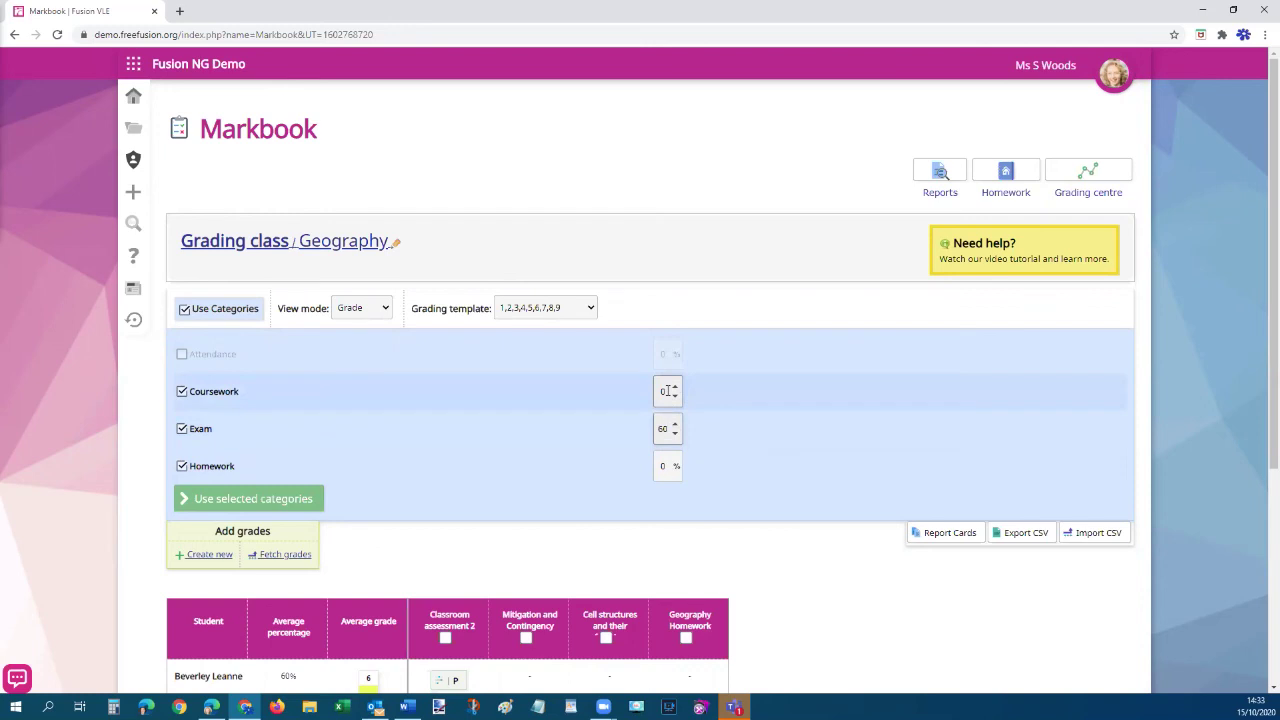
{"action": "double_click", "coordinate": [666, 392]}
{"action": "type", "text": "30"}
{"action": "double_click", "coordinate": [665, 466]}
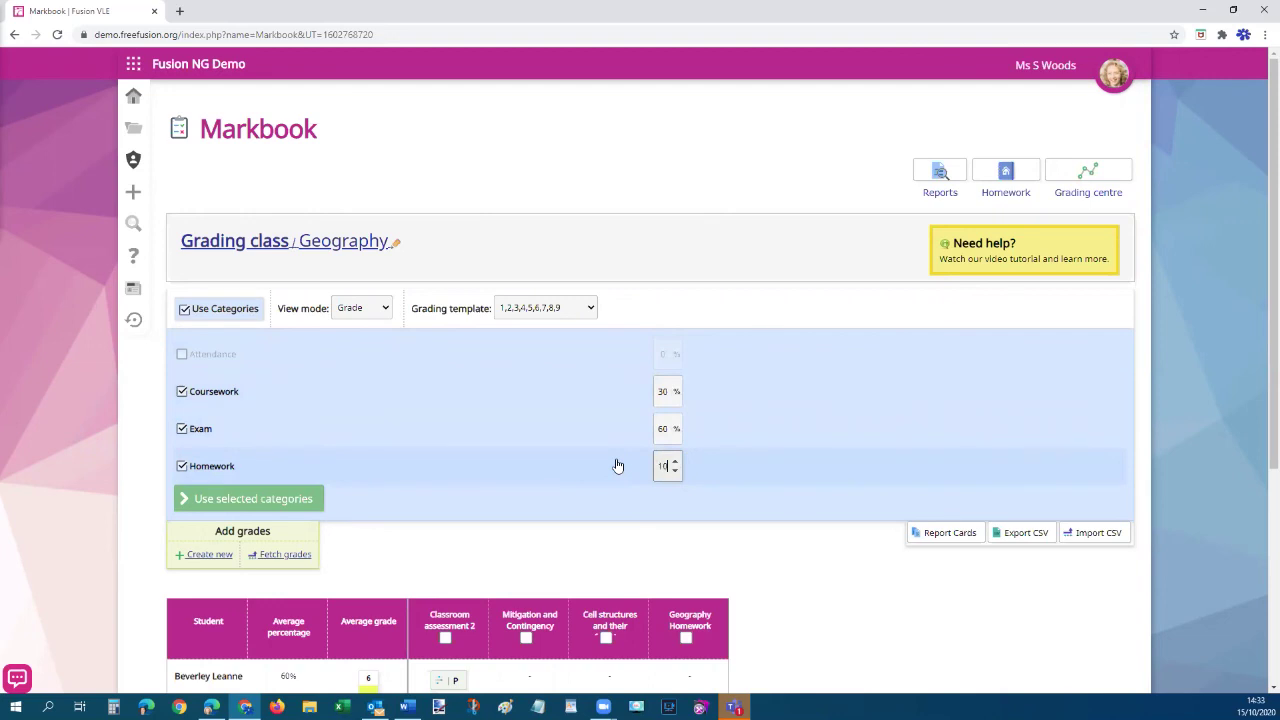
{"action": "type", "text": "10"}
{"action": "left_click", "coordinate": [270, 497]}
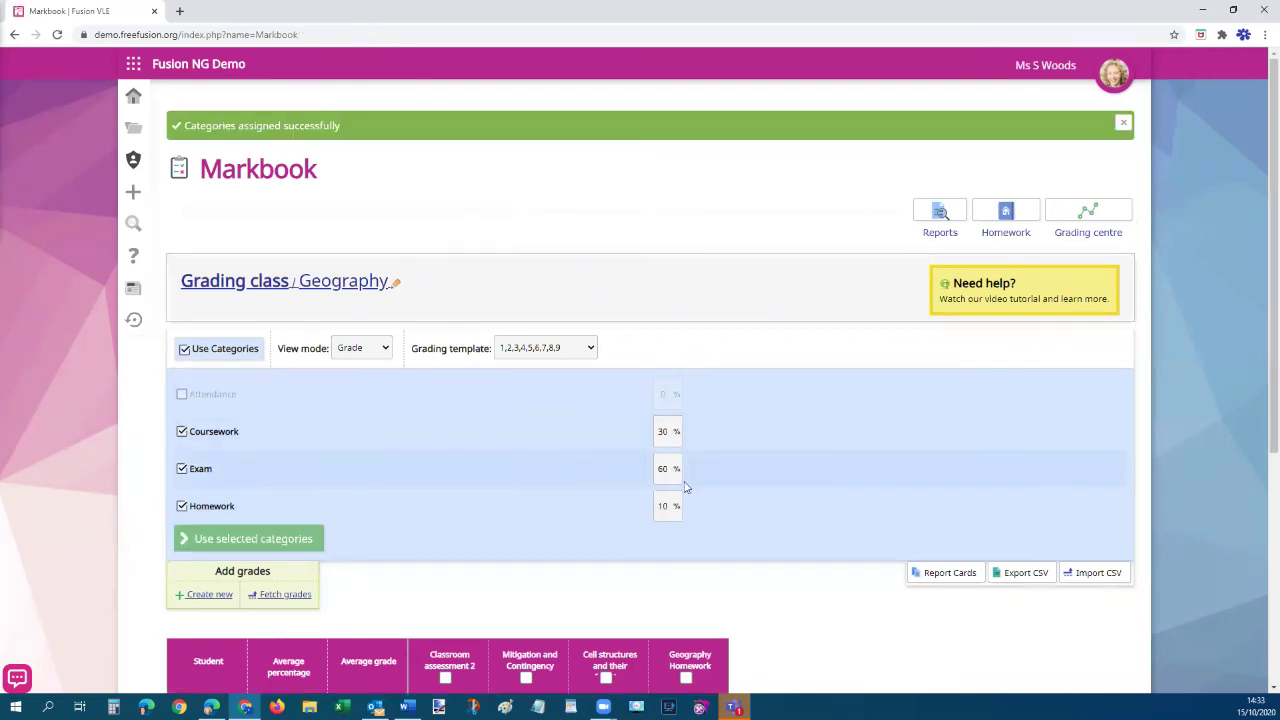
Assign the Coursework category to the Classroom assessment 2 column and save it
{"action": "scroll", "coordinate": [785, 502], "scroll_direction": "down", "scroll_amount": 2}
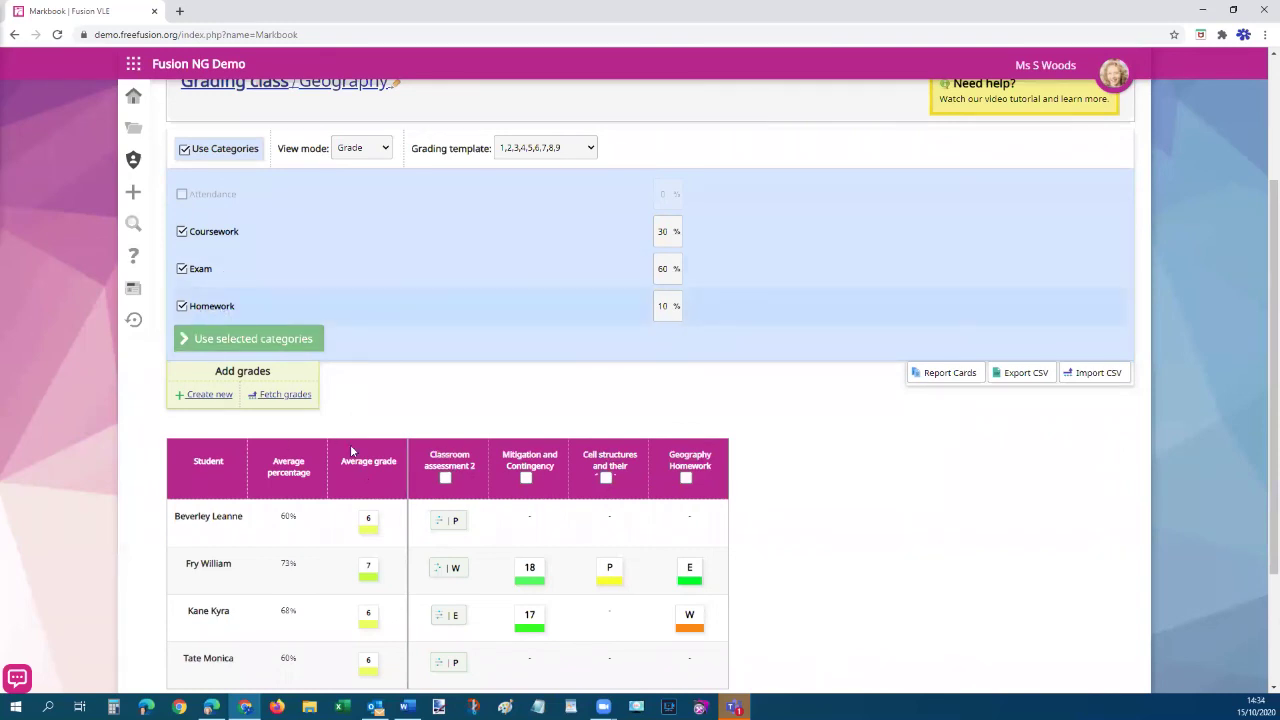
{"action": "left_click", "coordinate": [456, 455]}
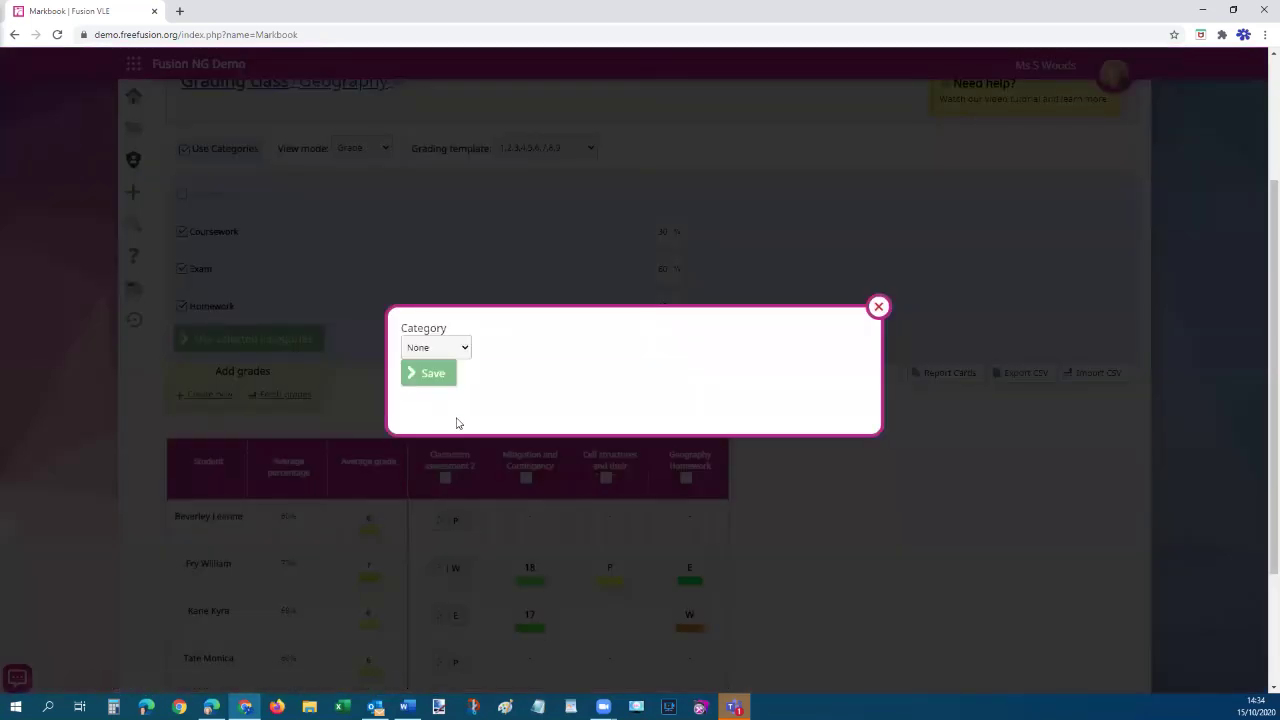
{"action": "left_click", "coordinate": [463, 348]}
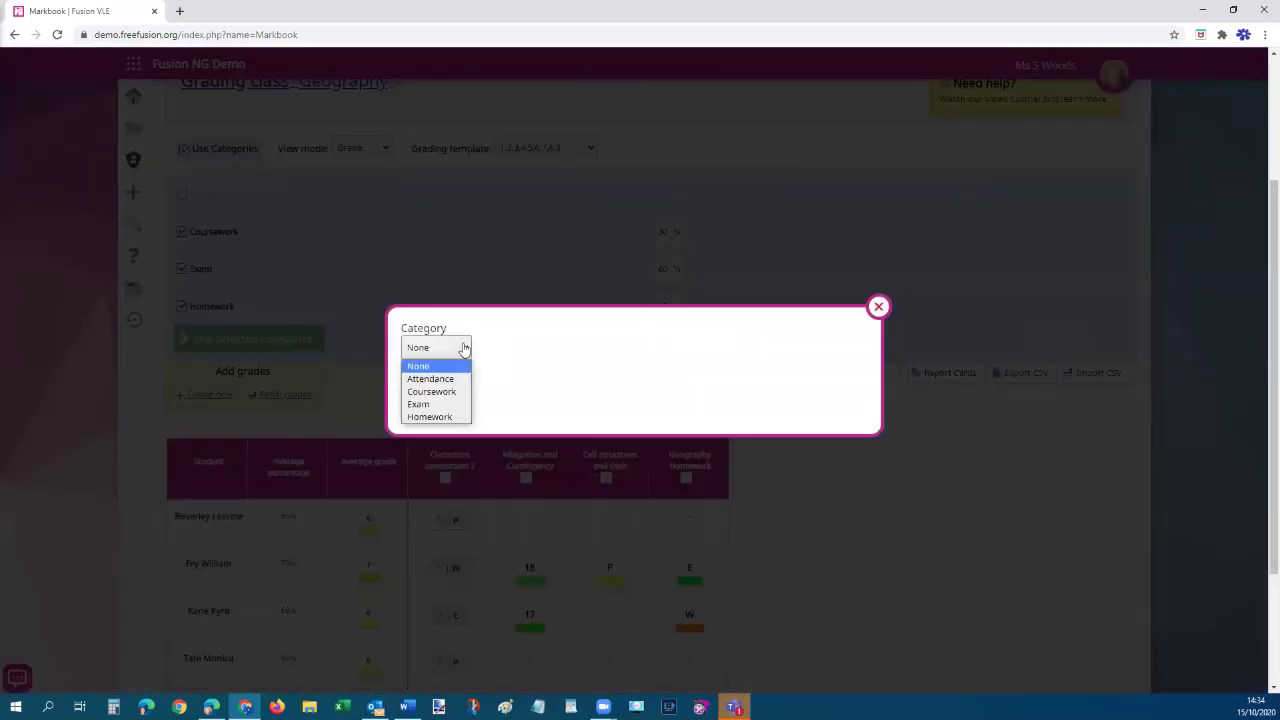
{"action": "left_click", "coordinate": [446, 392]}
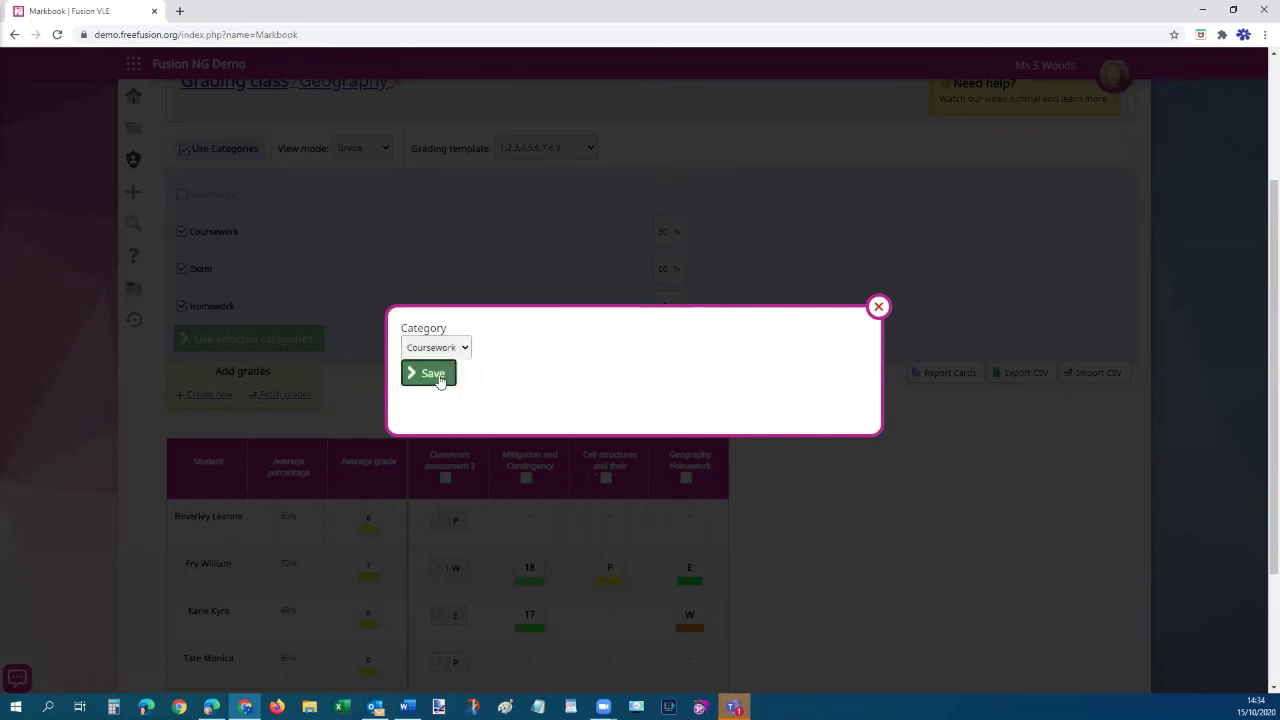
{"action": "left_click", "coordinate": [437, 375]}
Try the Homework category on the Geography Homework column, and close the dialog without saving
{"action": "scroll", "coordinate": [549, 449], "scroll_direction": "down", "scroll_amount": 3}
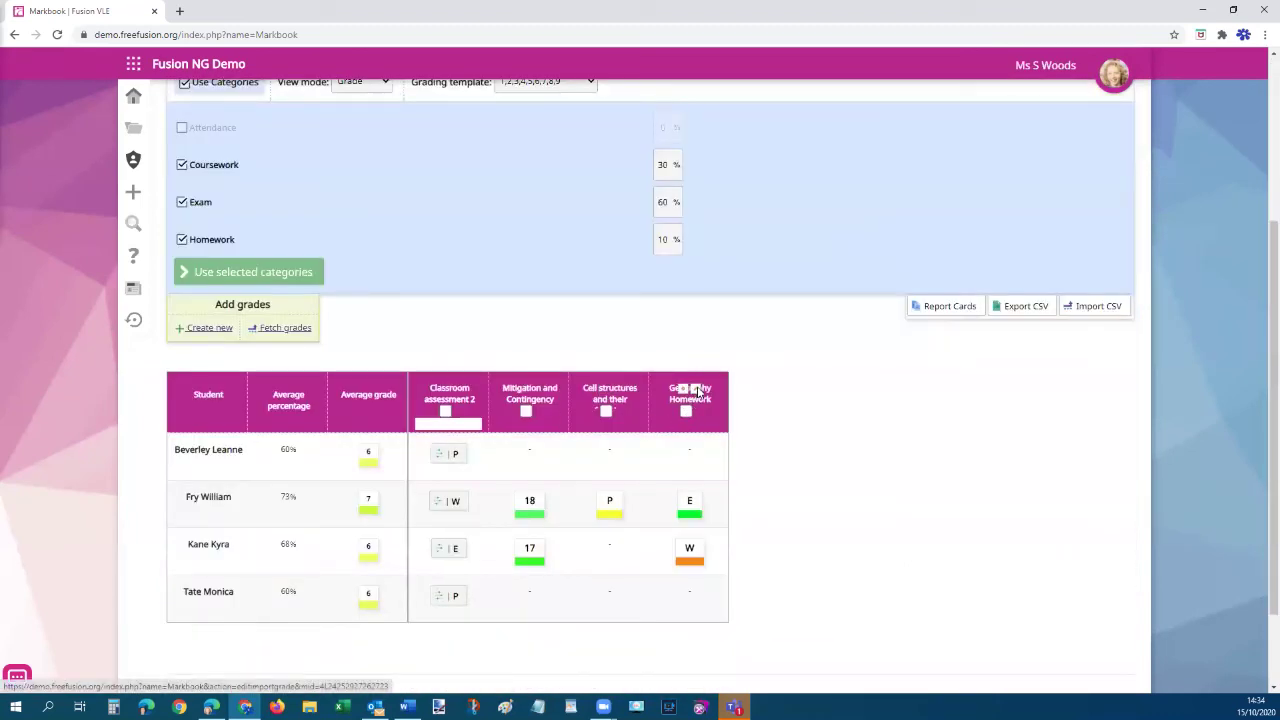
{"action": "left_click", "coordinate": [695, 388]}
{"action": "left_click", "coordinate": [465, 348]}
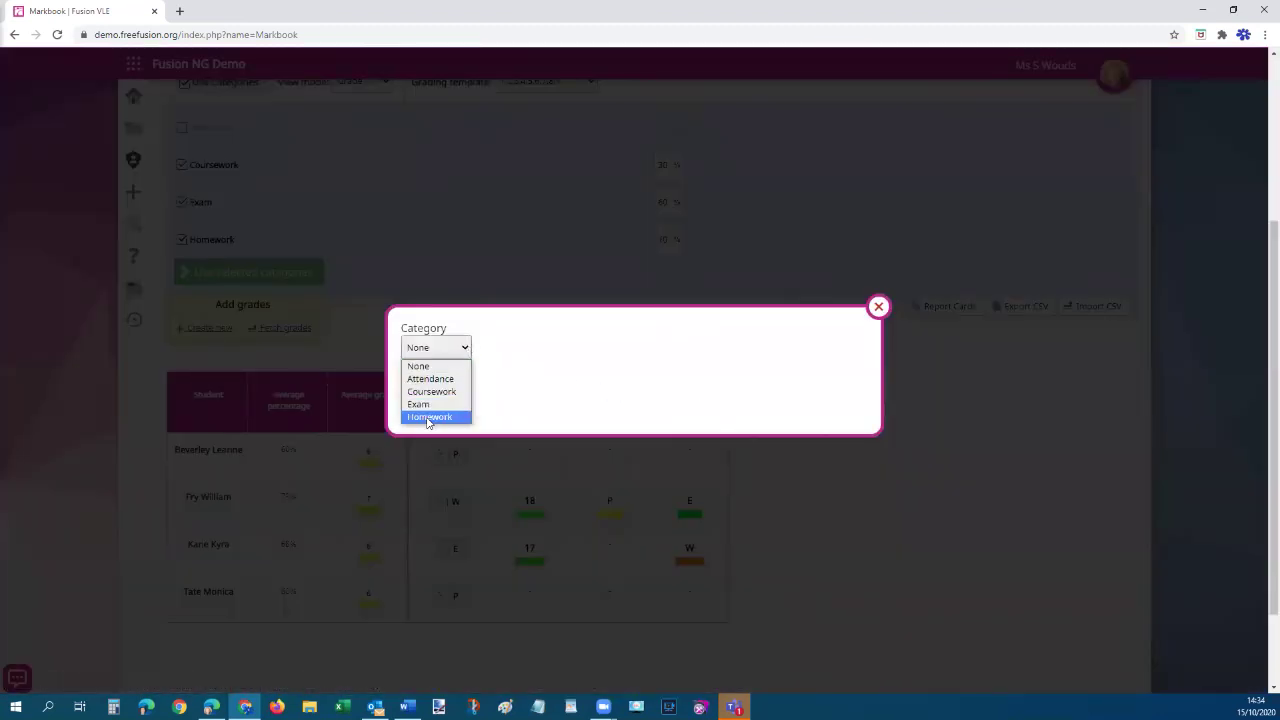
{"action": "left_click", "coordinate": [432, 418]}
{"action": "left_click", "coordinate": [878, 307]}
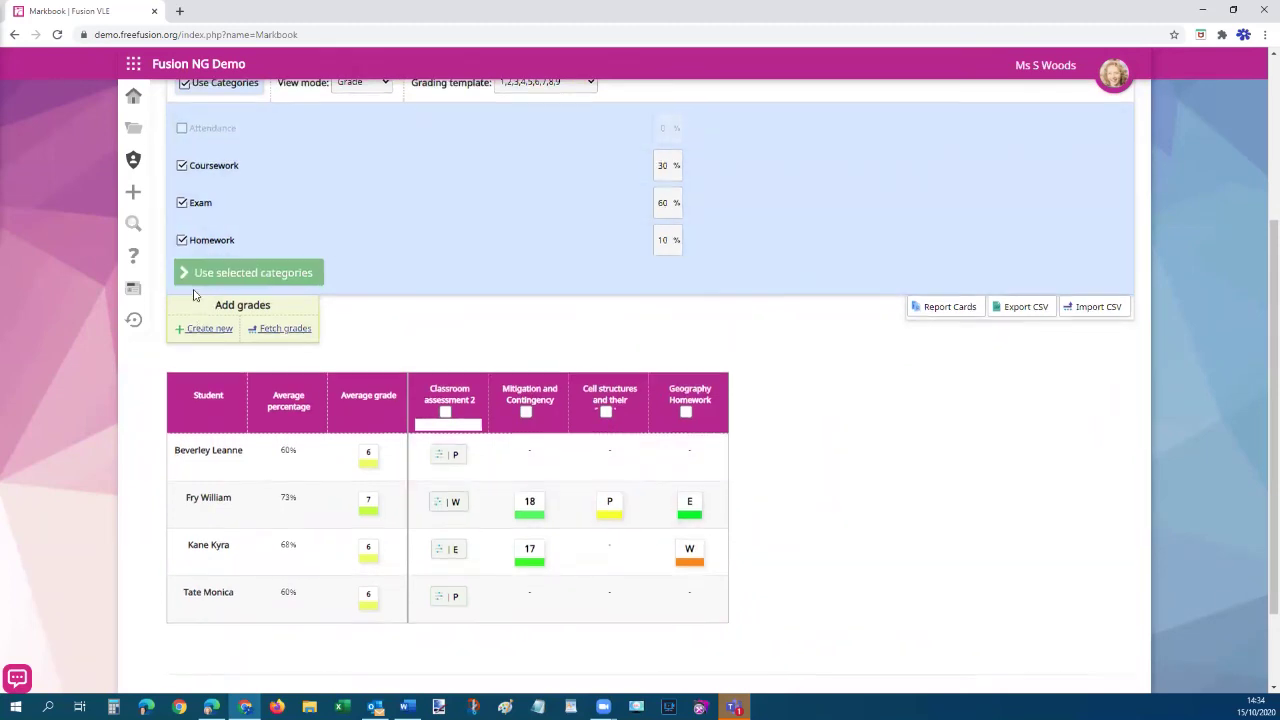
Turn off the use of categories in the Geography markbook
{"action": "scroll", "coordinate": [195, 295], "scroll_direction": "up", "scroll_amount": 2}
{"action": "left_click", "coordinate": [184, 216]}
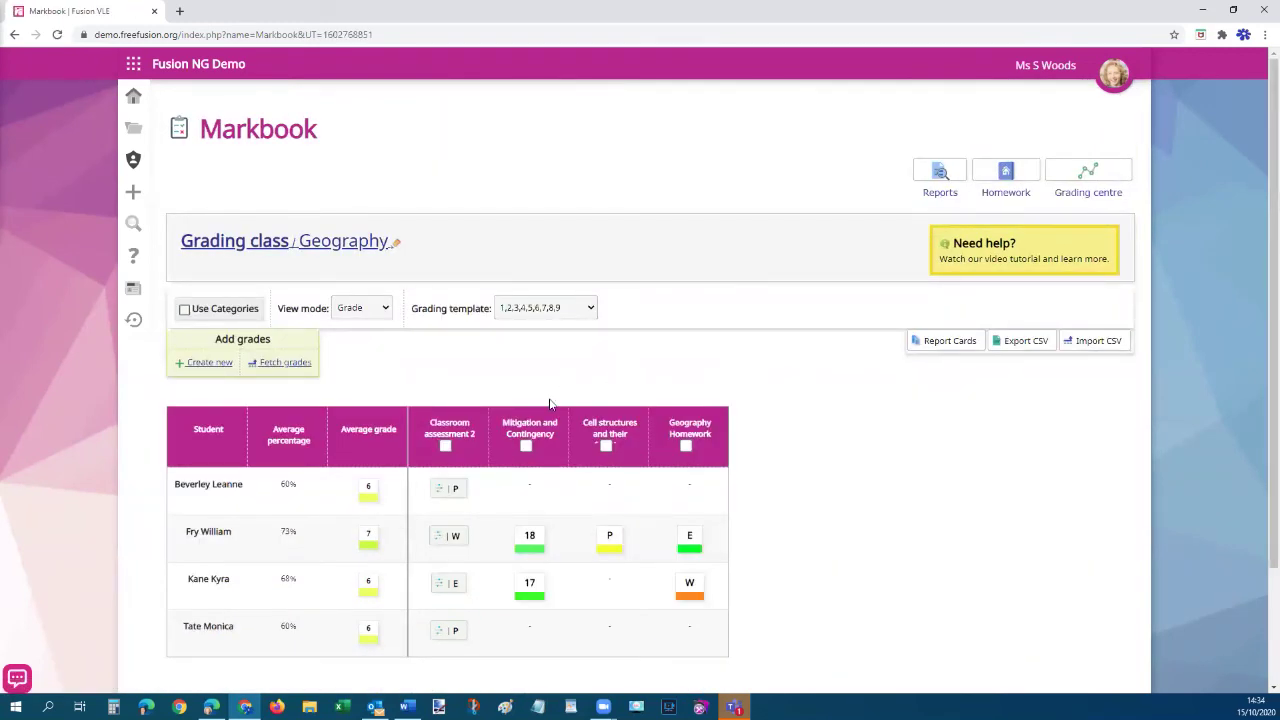
Select all four assessment columns in the markbook and open the students' report cards for review
{"action": "left_click", "coordinate": [446, 447]}
{"action": "left_click", "coordinate": [526, 446]}
{"action": "left_click", "coordinate": [605, 447]}
{"action": "left_click", "coordinate": [686, 446]}
{"action": "left_click", "coordinate": [937, 342]}
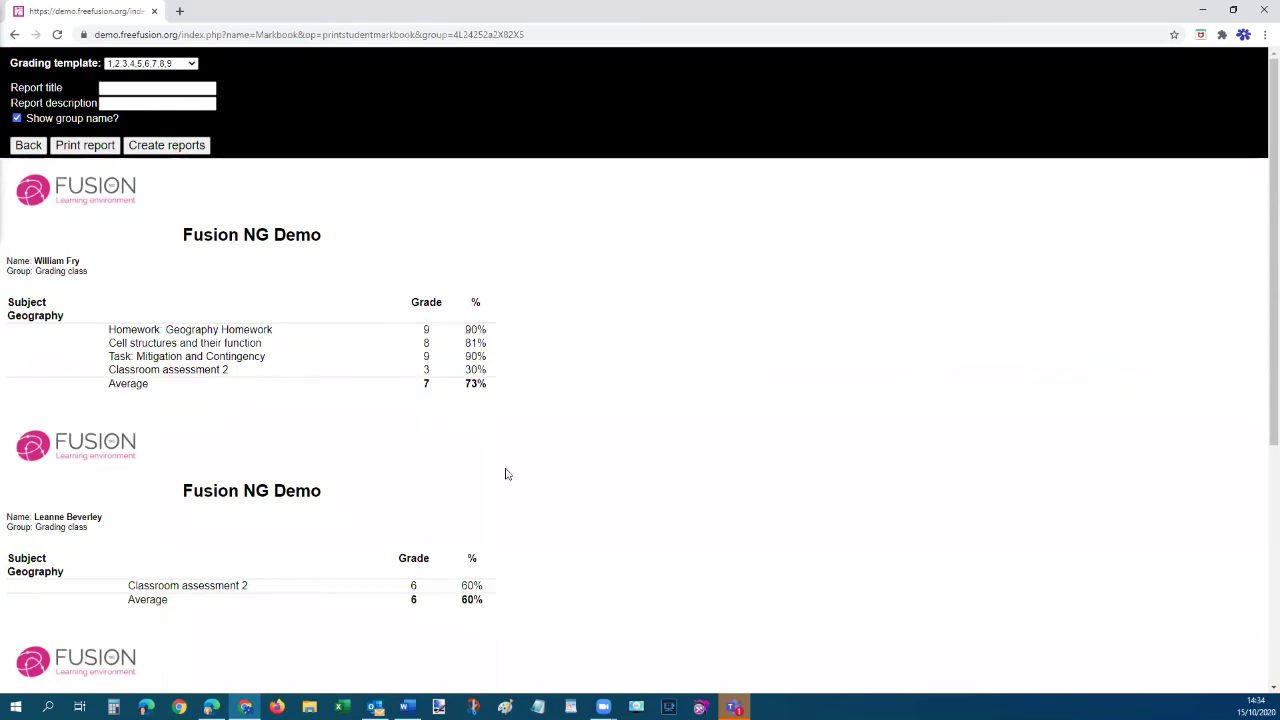
{"action": "scroll", "coordinate": [585, 503], "scroll_direction": "down", "scroll_amount": 1}
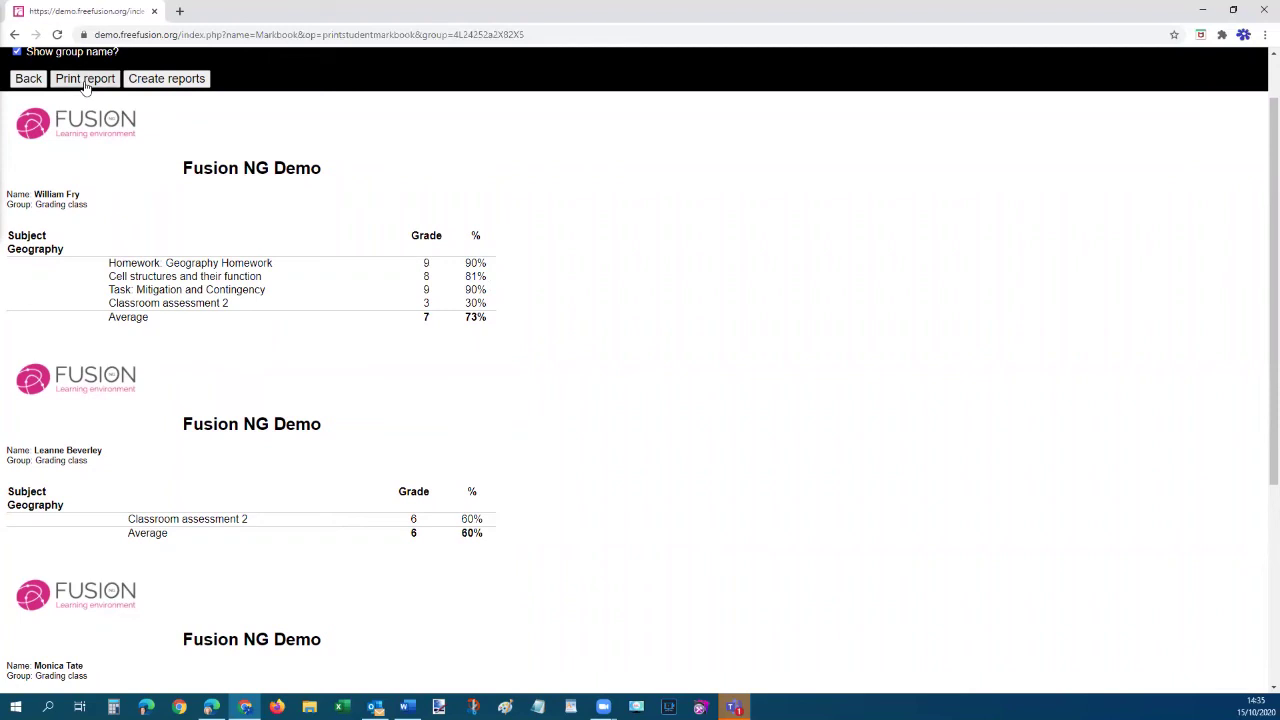
{"action": "scroll", "coordinate": [85, 85], "scroll_direction": "up", "scroll_amount": 1}
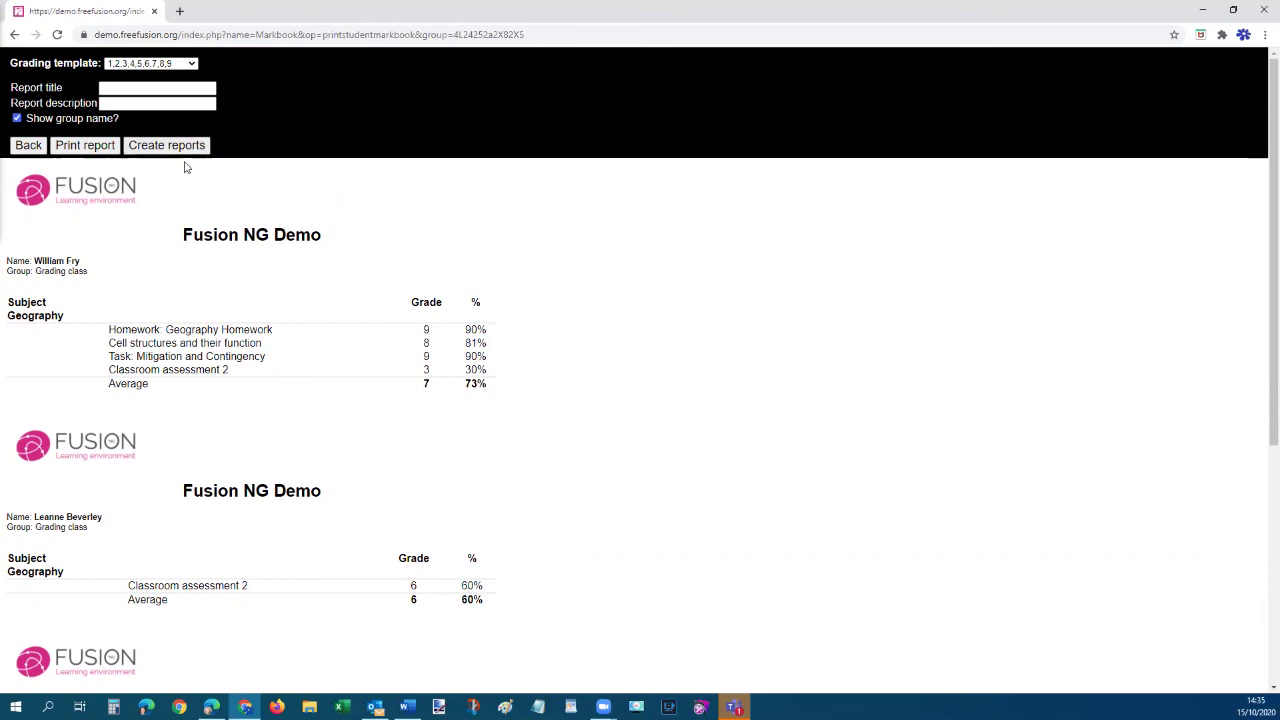
Hide the group name on the report cards and show it again
{"action": "left_click", "coordinate": [157, 104]}
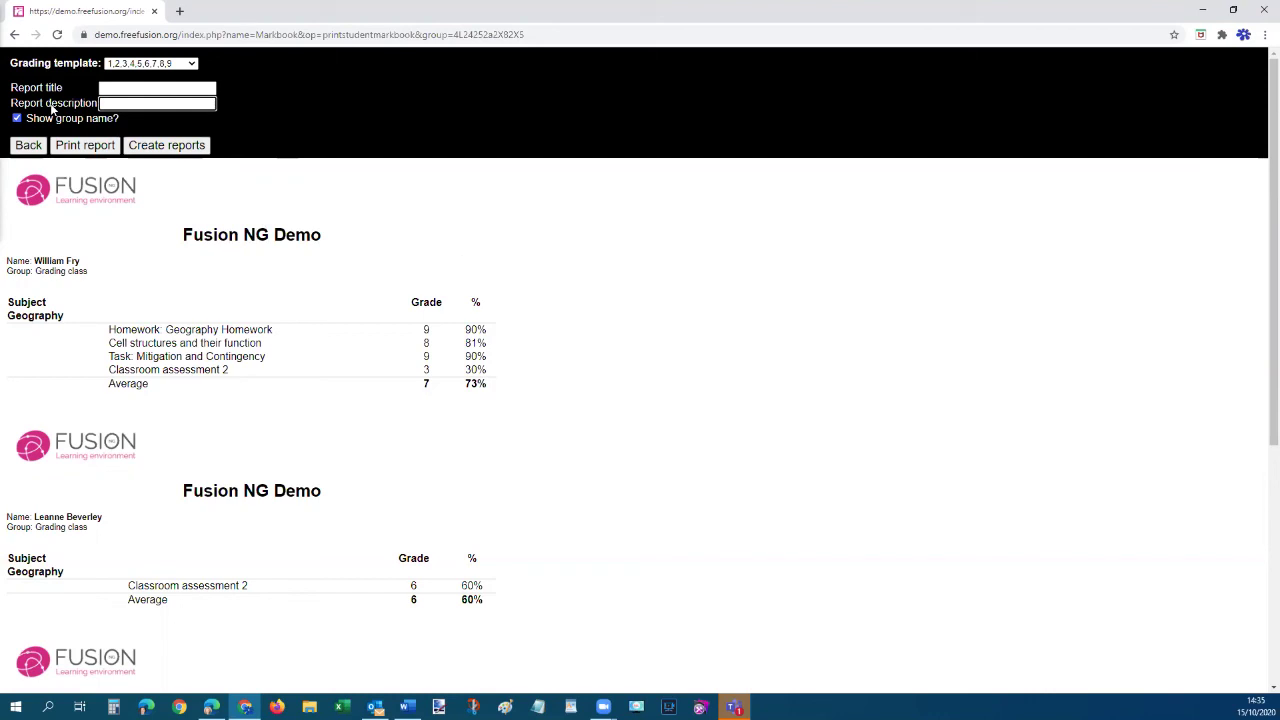
{"action": "left_click", "coordinate": [17, 119]}
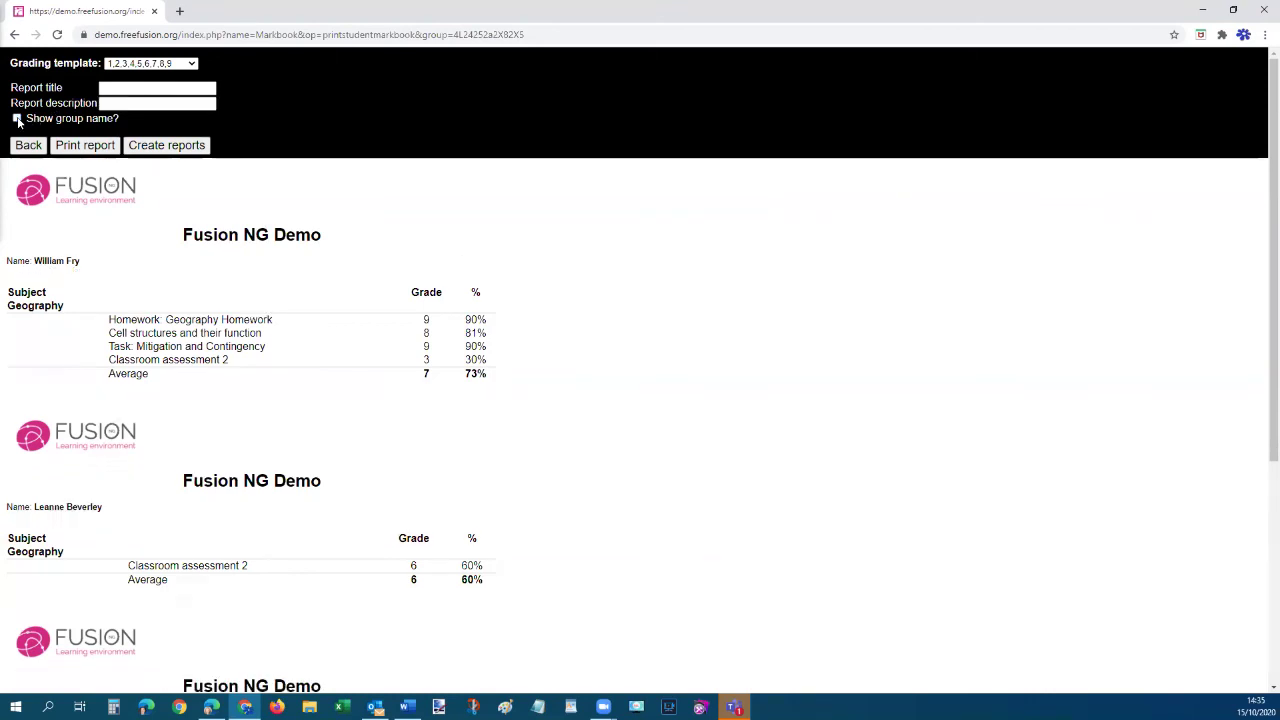
{"action": "left_click", "coordinate": [17, 119]}
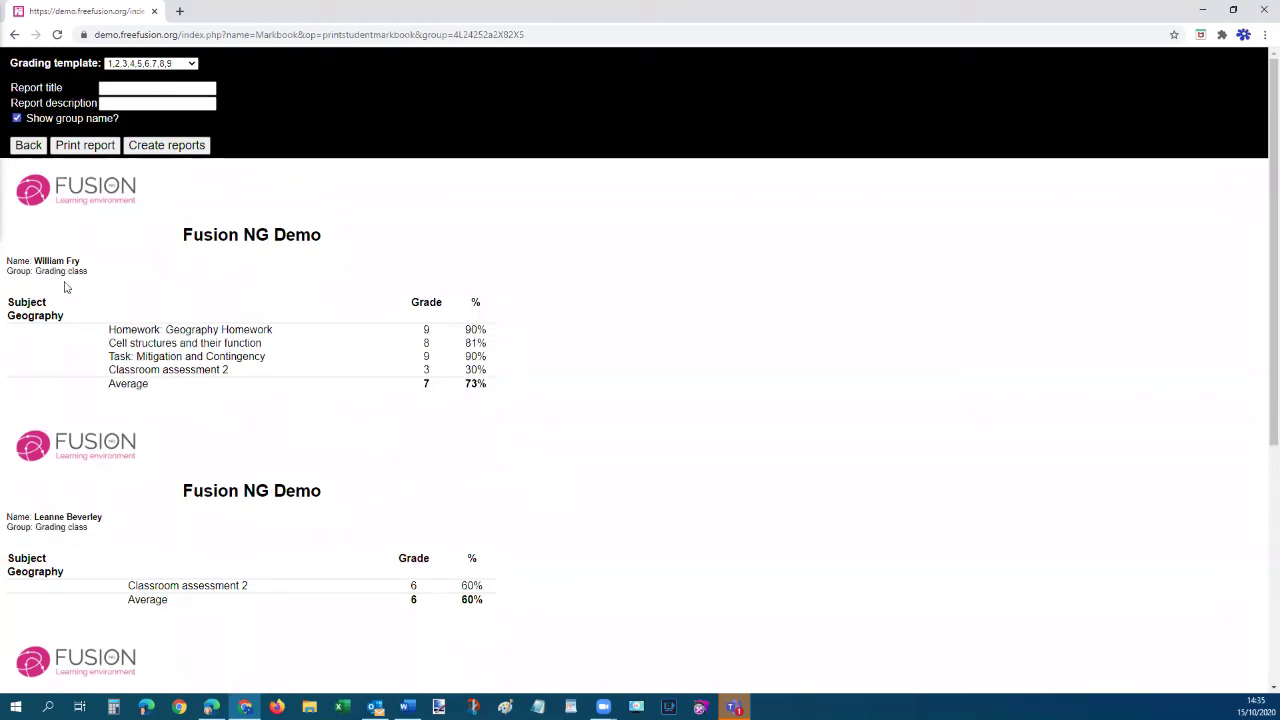
Return to the markbook and open its group and subject selection
{"action": "left_click", "coordinate": [28, 145]}
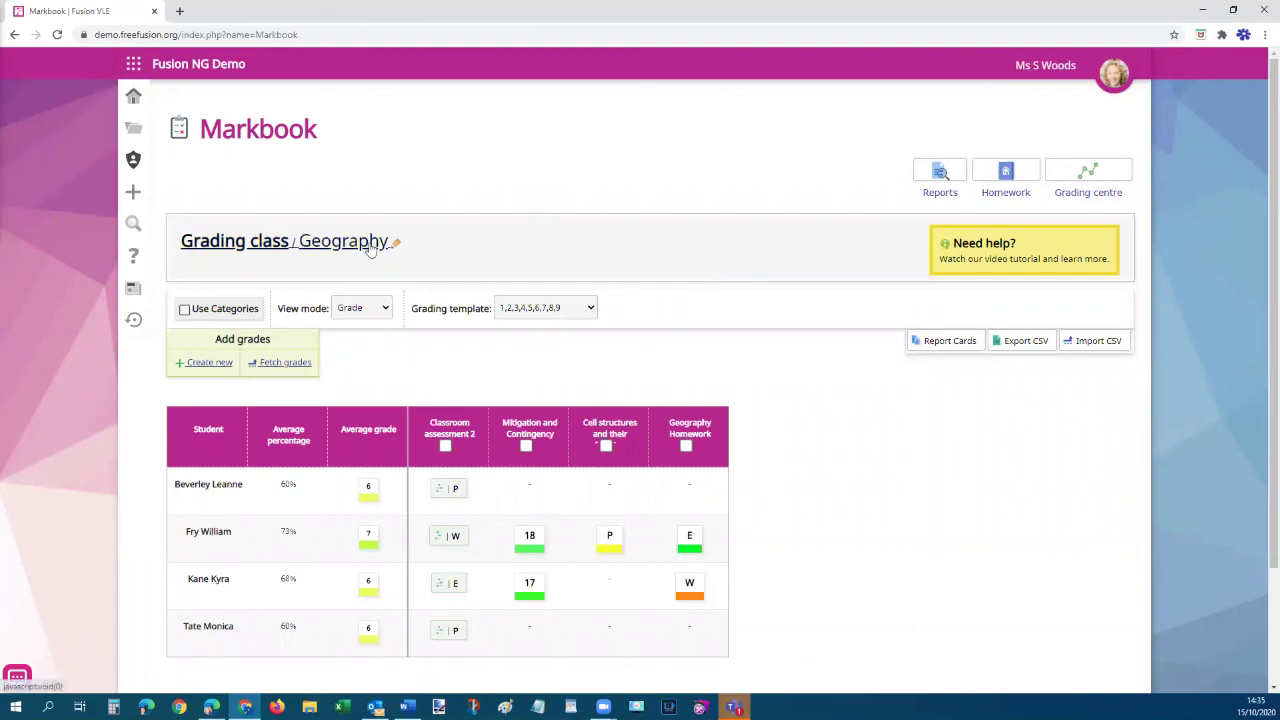
{"action": "left_click", "coordinate": [369, 247]}
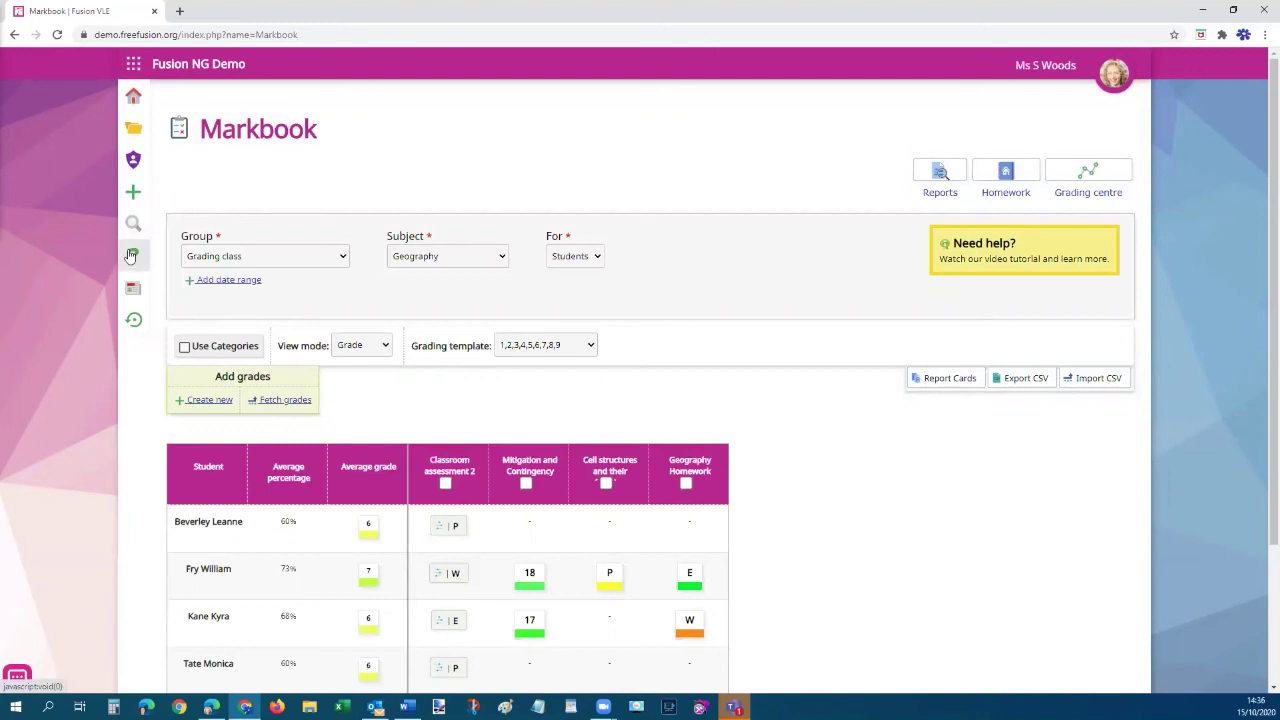
Open the Knowledge hub, search it for "grad", and return to the Fusion page
{"action": "mouse_move", "coordinate": [135, 258]}
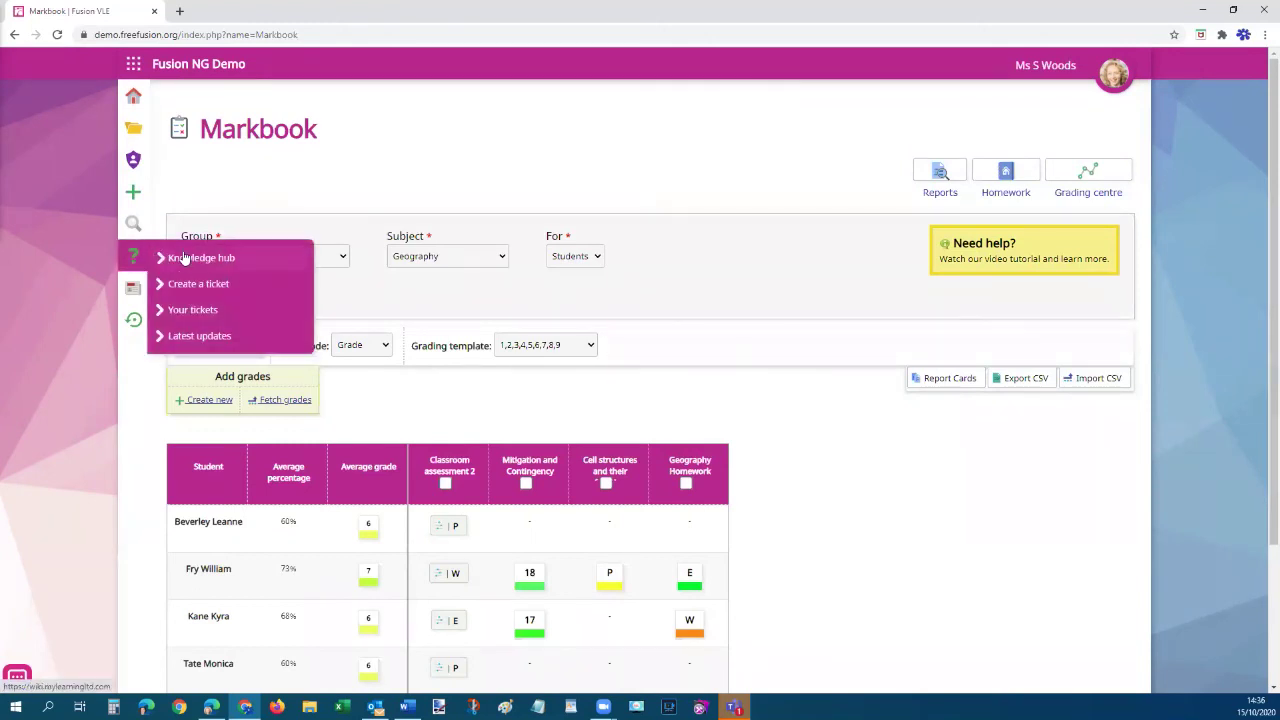
{"action": "left_click", "coordinate": [200, 258]}
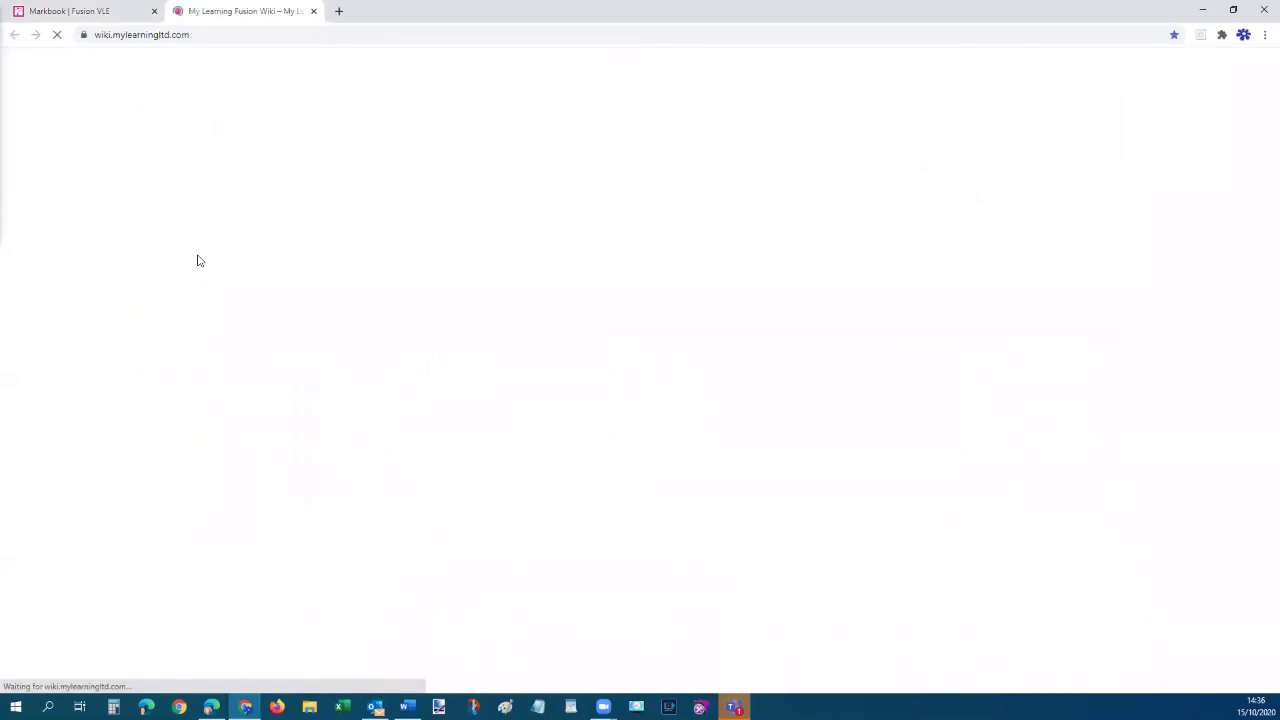
{"action": "left_click", "coordinate": [348, 216]}
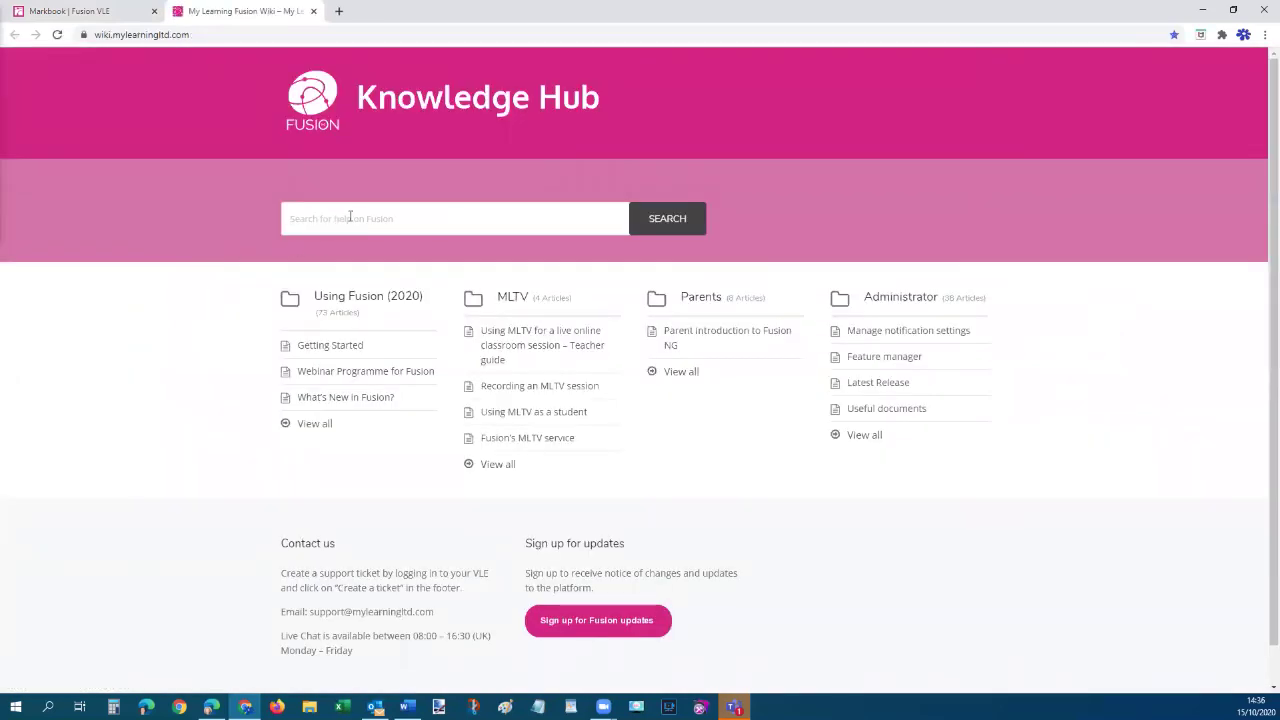
{"action": "type", "text": "arad"}
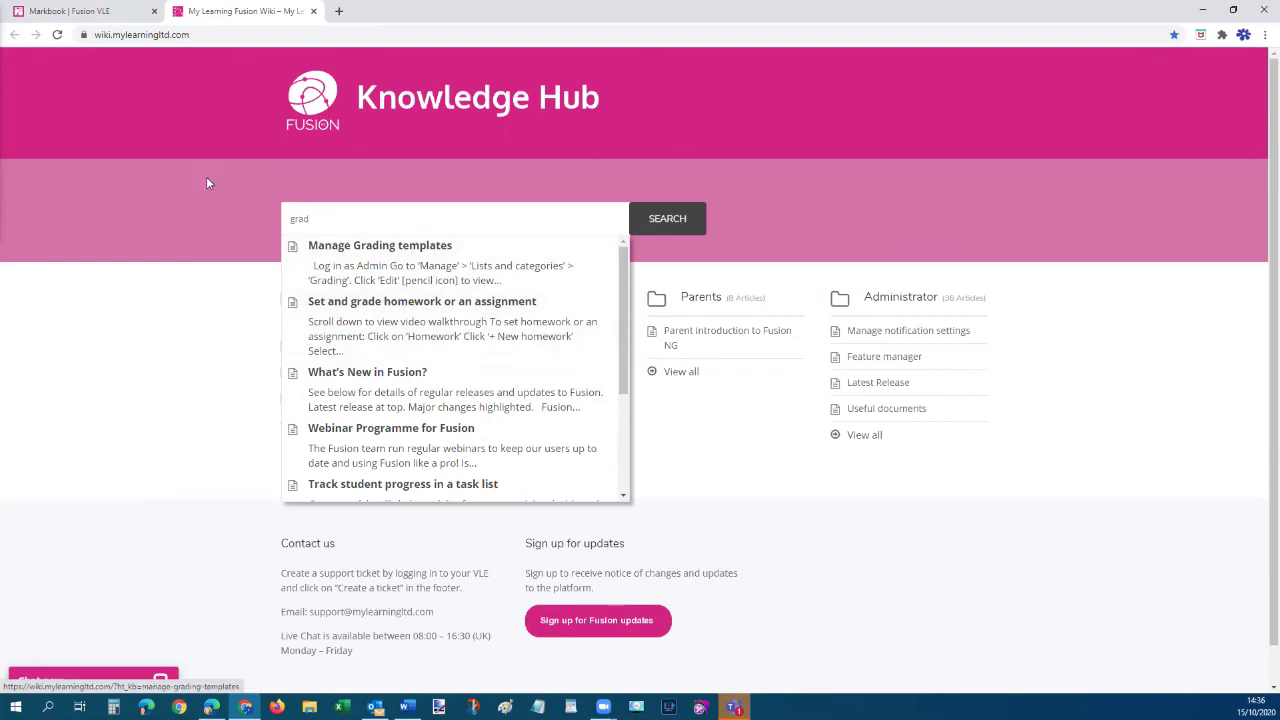
{"action": "left_click", "coordinate": [70, 11]}
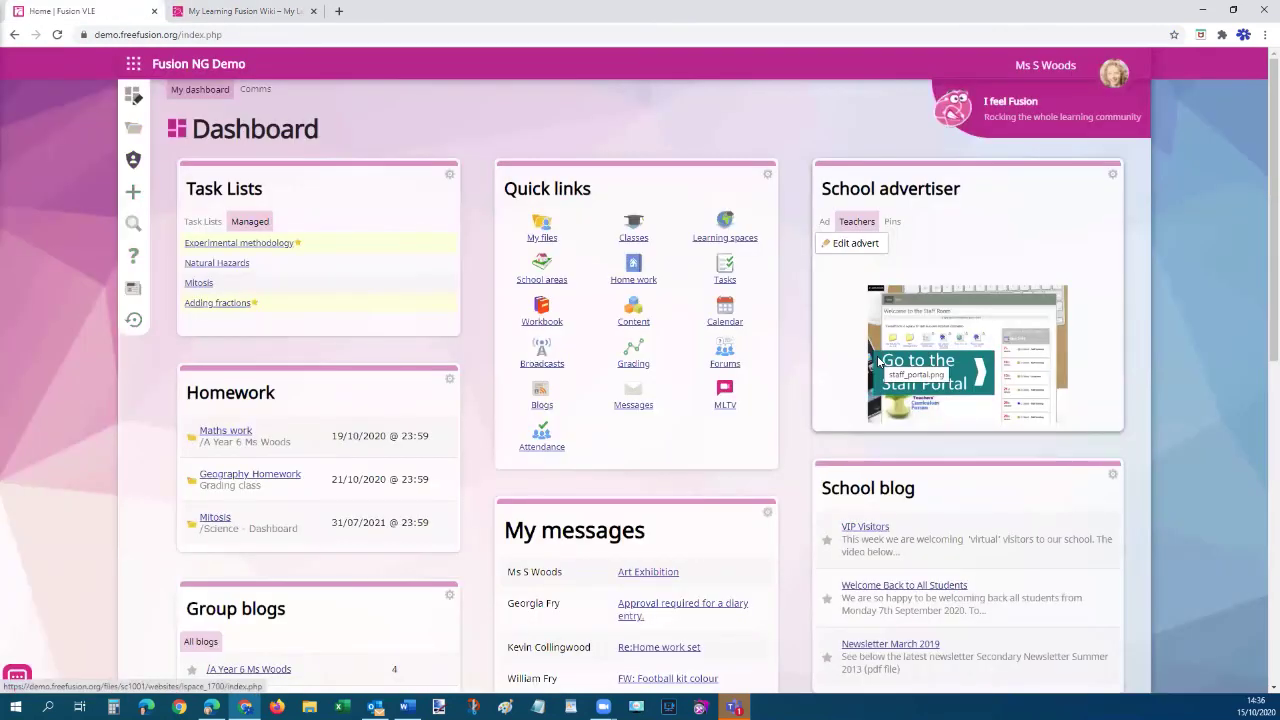